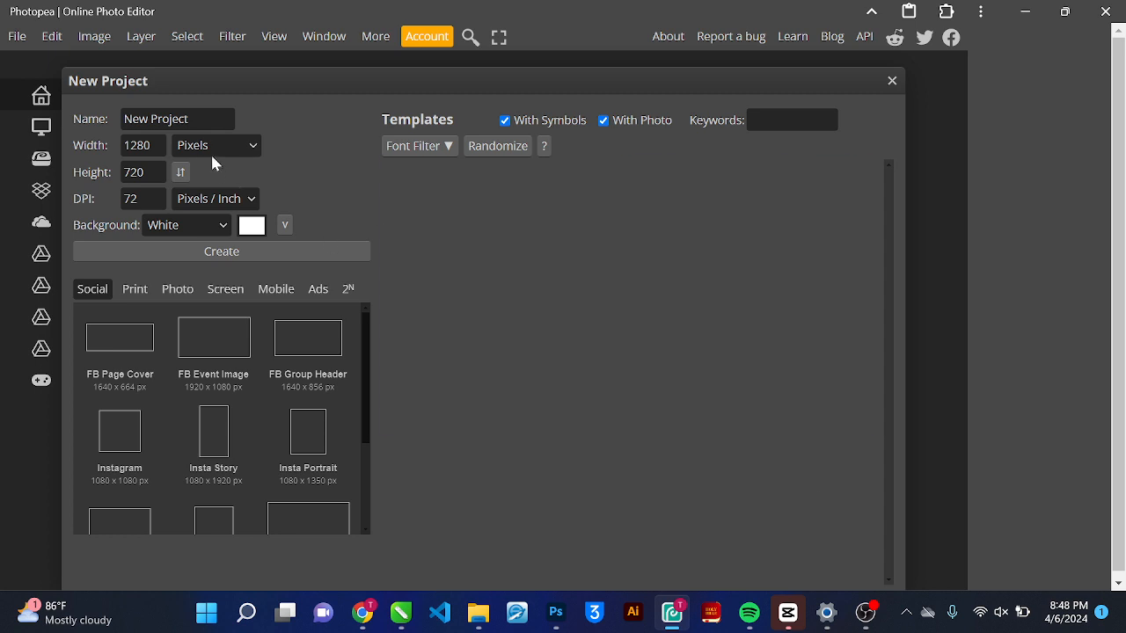
# Set the new project's width and height to 1080 pixels and its resolution to 300 pixels per inch
pyautogui.click(141, 145)
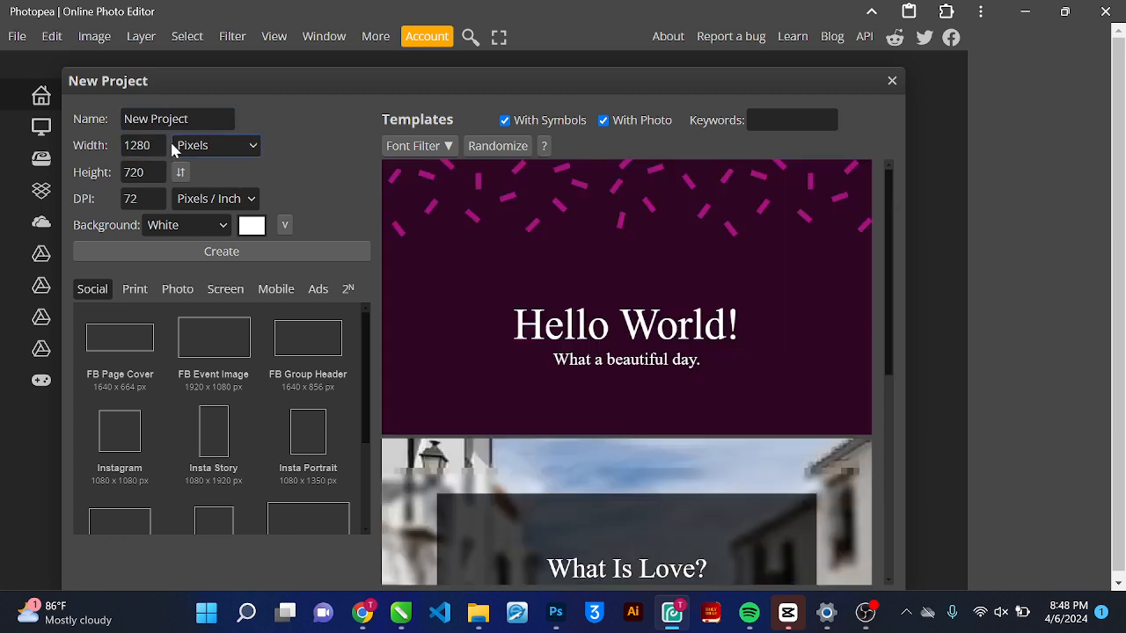
pyautogui.hotkey('ctrl', 'a')
pyautogui.write('1080')
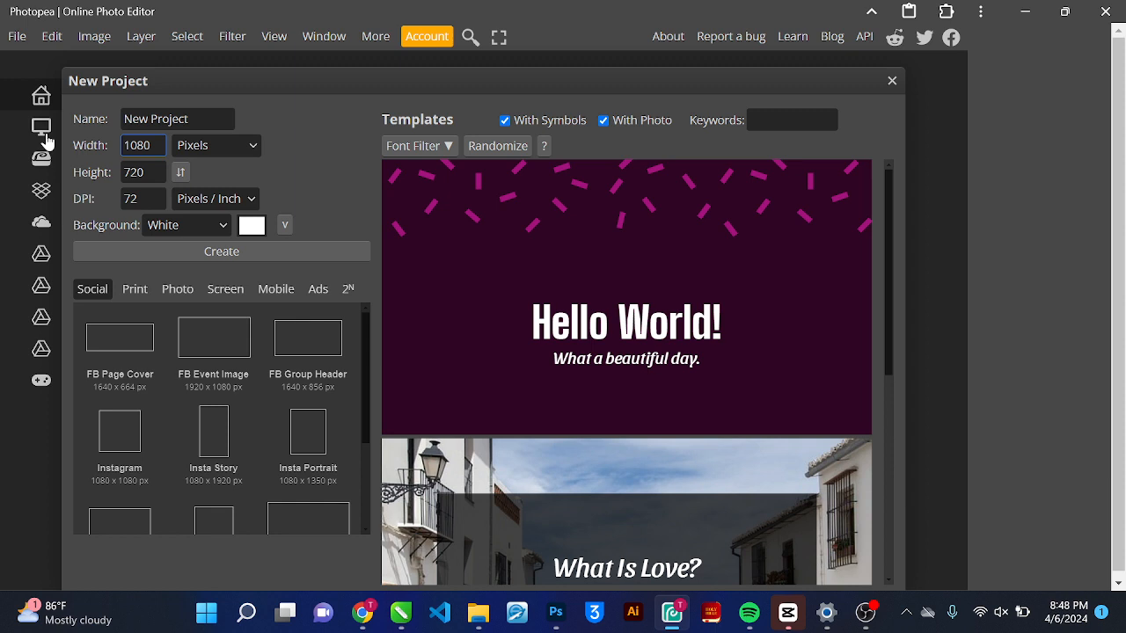
pyautogui.press('Tab')
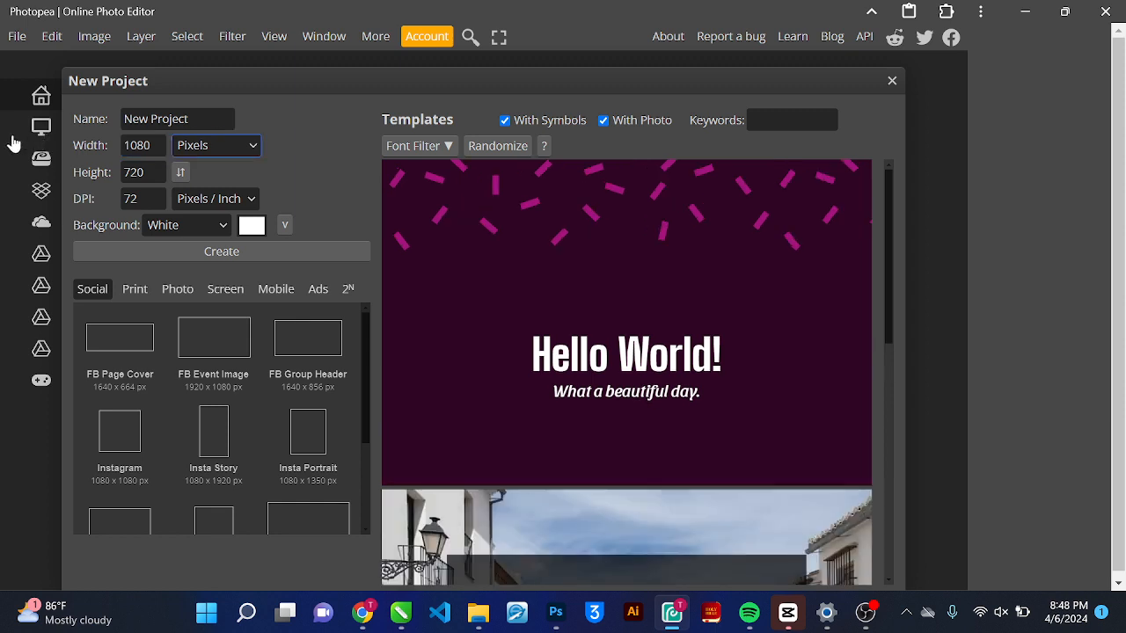
pyautogui.press('Tab')
pyautogui.write('1080')
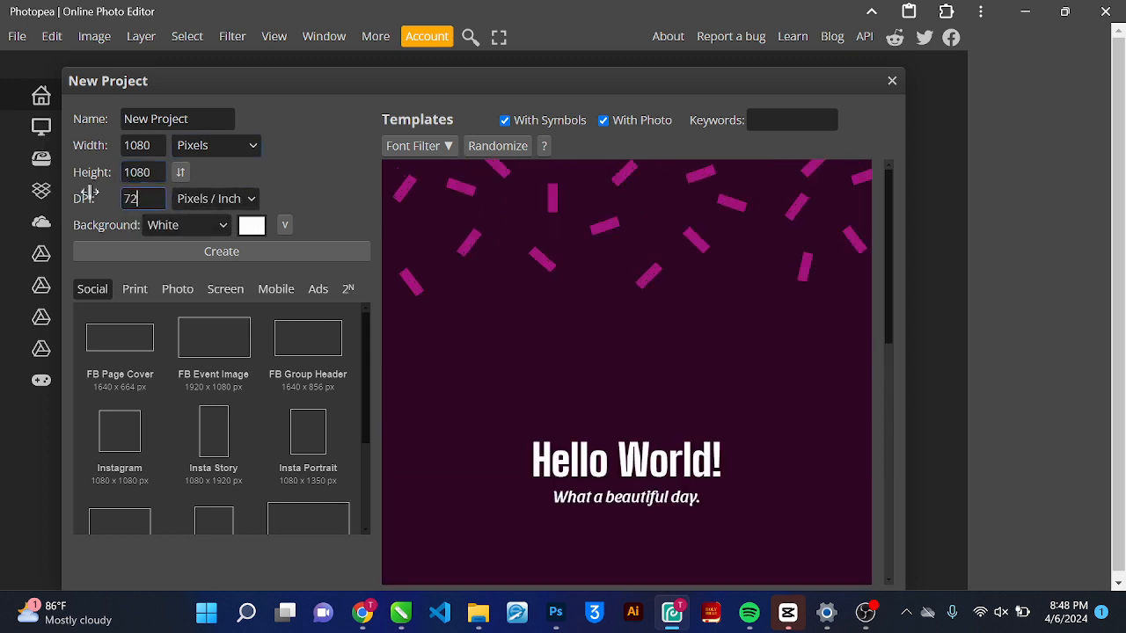
pyautogui.click(128, 199)
pyautogui.write('300')
# Look through the social media size presets and create the blank document with a white background
pyautogui.scroll(-2, 244, 388)
pyautogui.scroll(2, 244, 388)
pyautogui.scroll(-1, 243, 388)
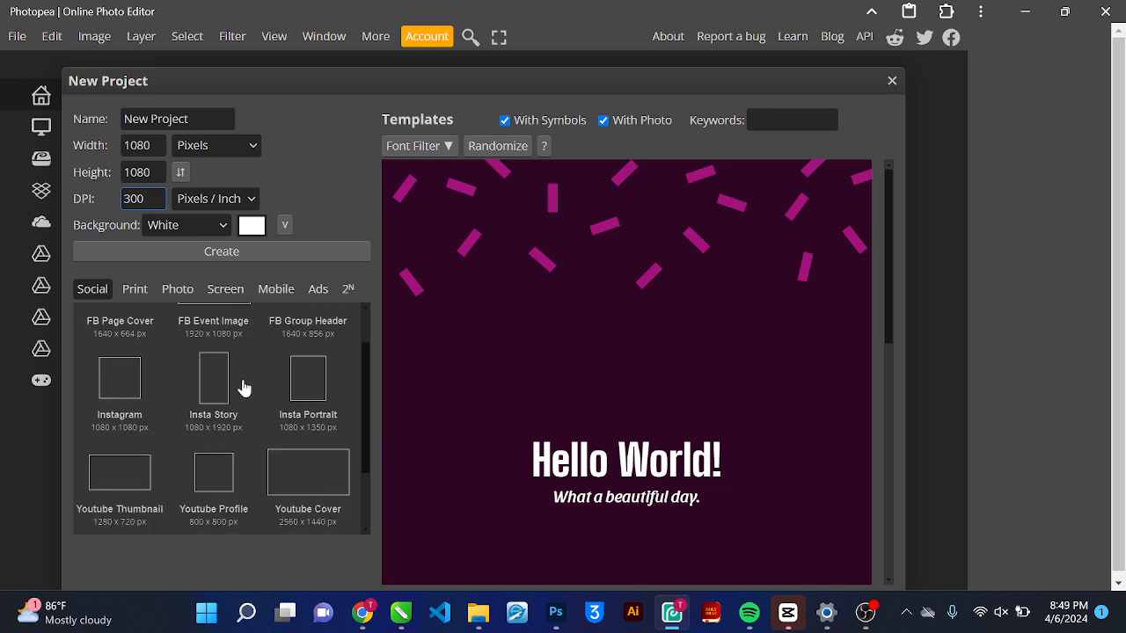
pyautogui.scroll(1, 243, 387)
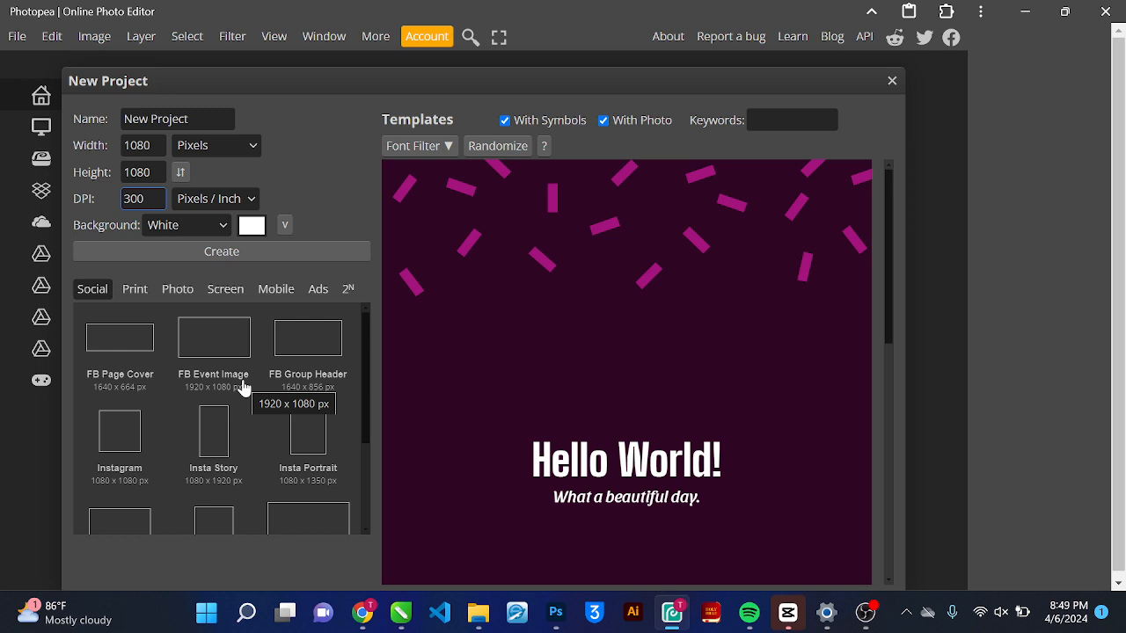
pyautogui.scroll(-2, 244, 388)
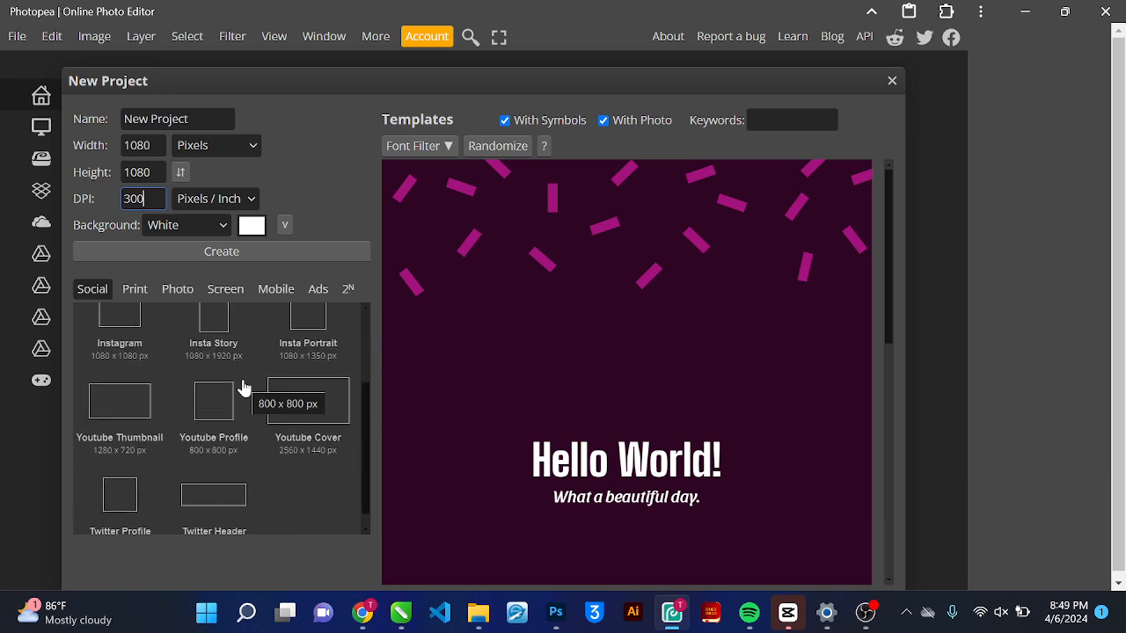
pyautogui.click(185, 257)
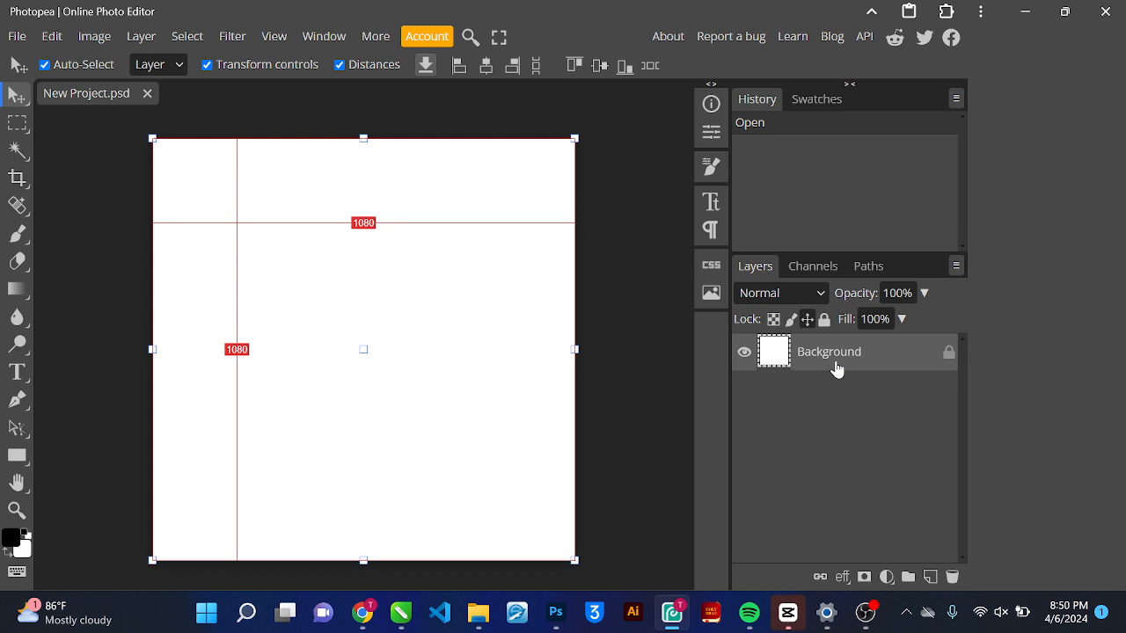
# Add a horizontal 24 px Montserrat Alternates Bold text layer containing a first name above the canvas centre
pyautogui.click(16, 376)
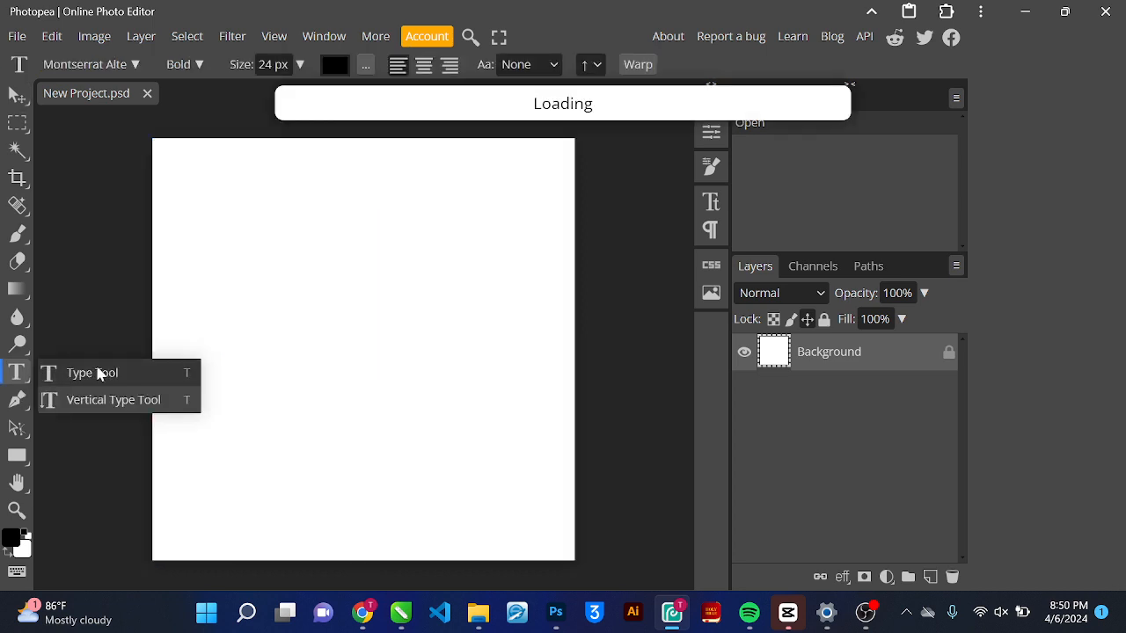
pyautogui.click(290, 268)
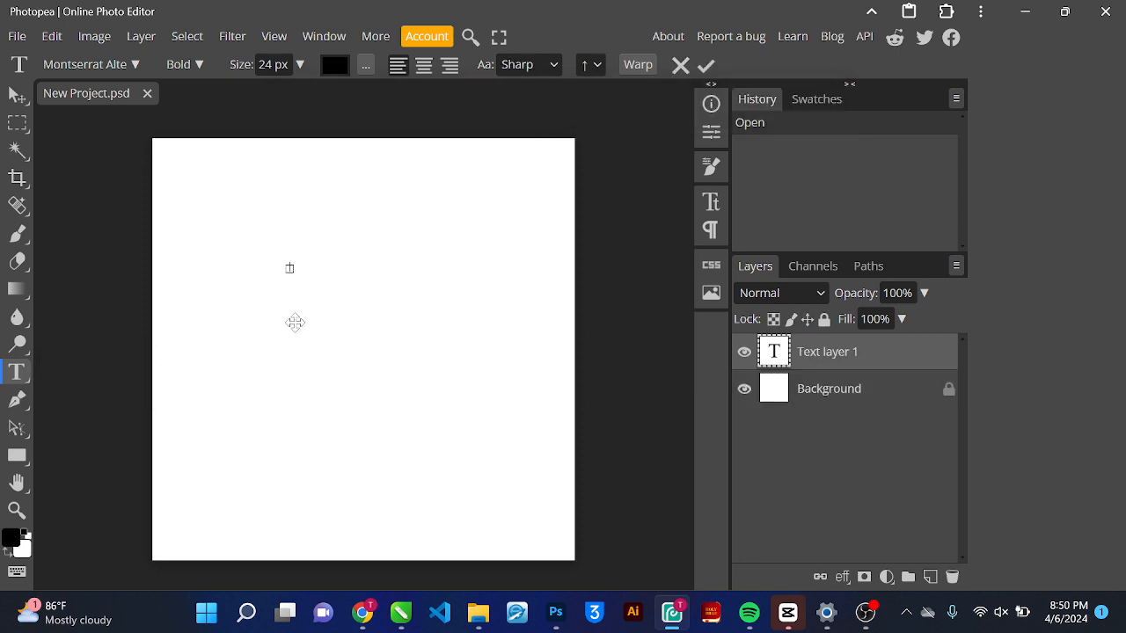
pyautogui.write('tessy')
pyautogui.click(708, 68)
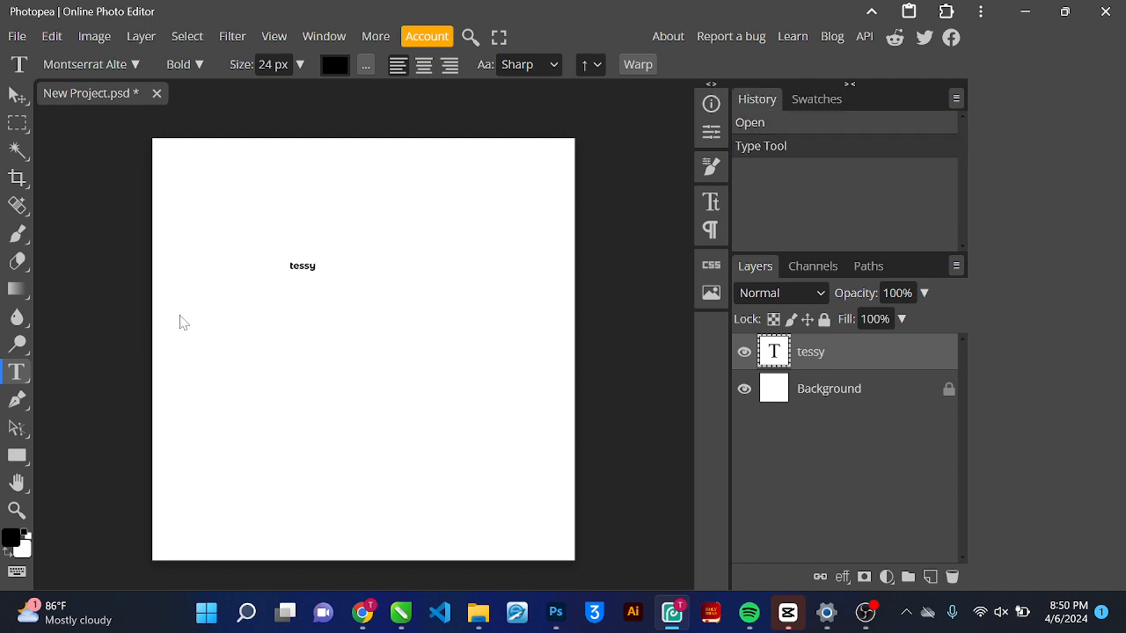
# Add a second text layer with the same first name a short distance below the first one
pyautogui.rightClick(18, 376)
pyautogui.click(86, 377)
pyautogui.click(285, 325)
pyautogui.write('tess')
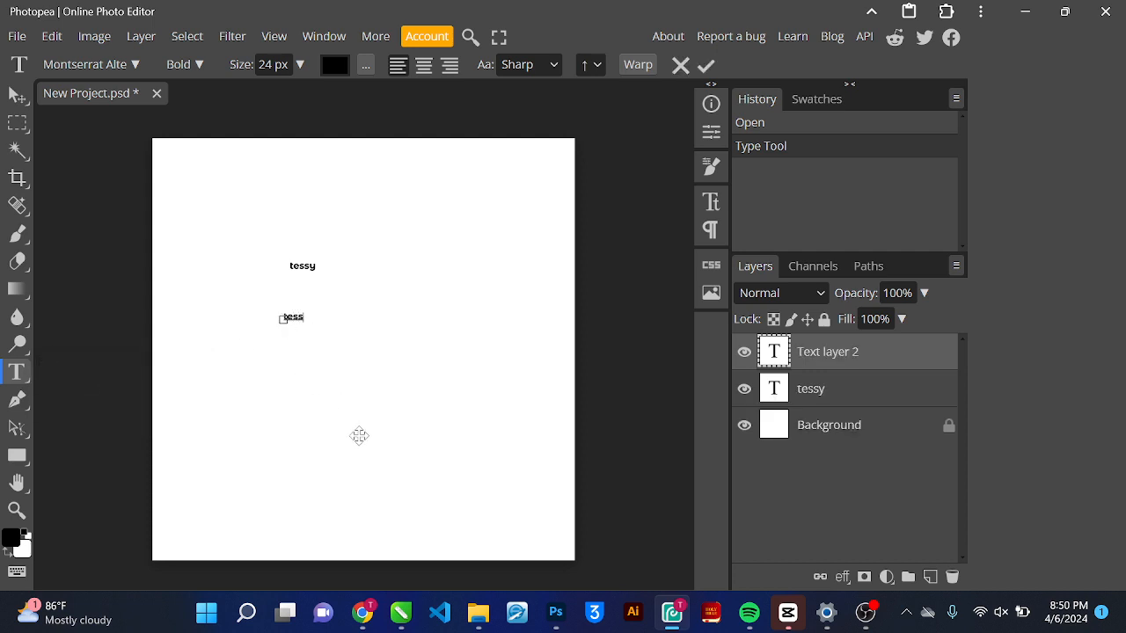
pyautogui.write('y')
pyautogui.click(704, 64)
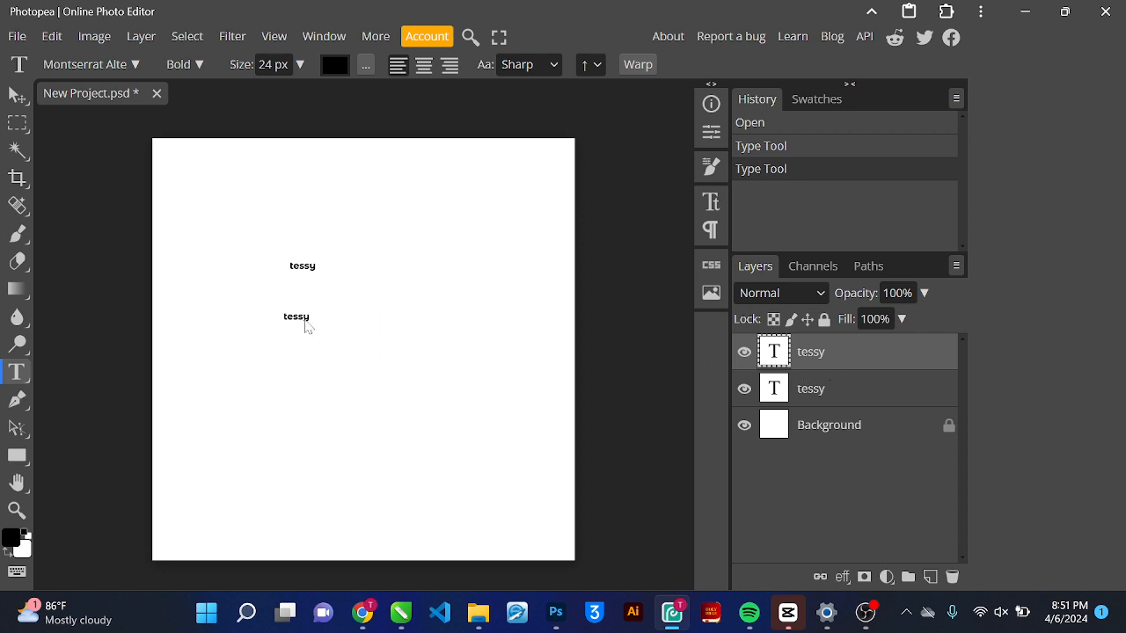
# Scale the lower text layer up proportionally to about 856% with Free Transform
pyautogui.press('v')
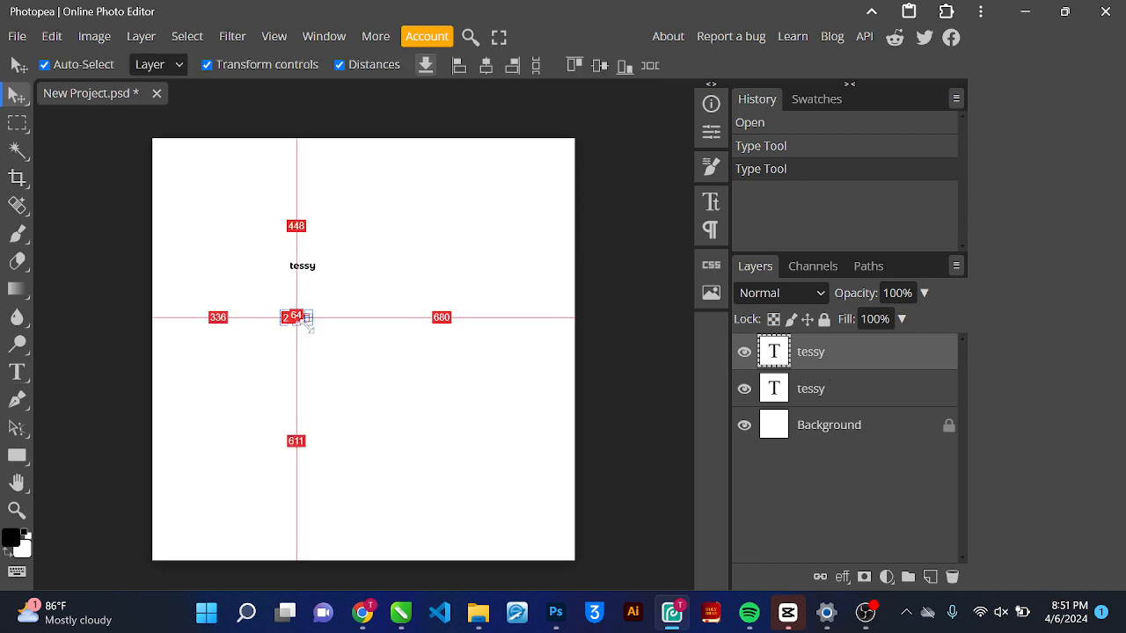
pyautogui.moveTo(308, 321); pyautogui.dragTo(481, 458)
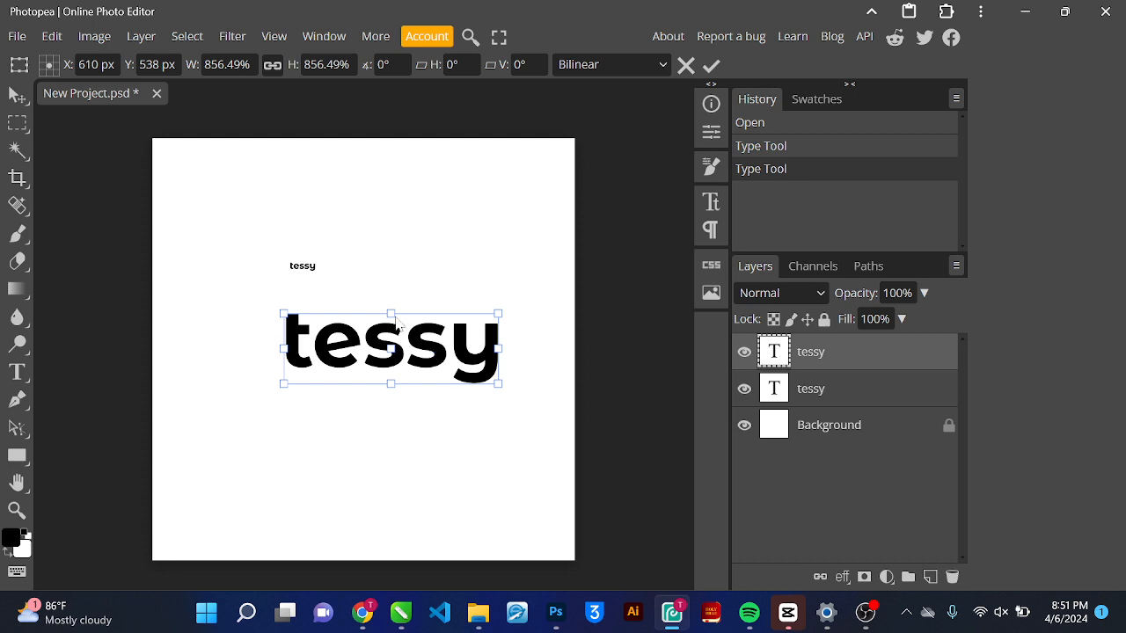
pyautogui.click(718, 67)
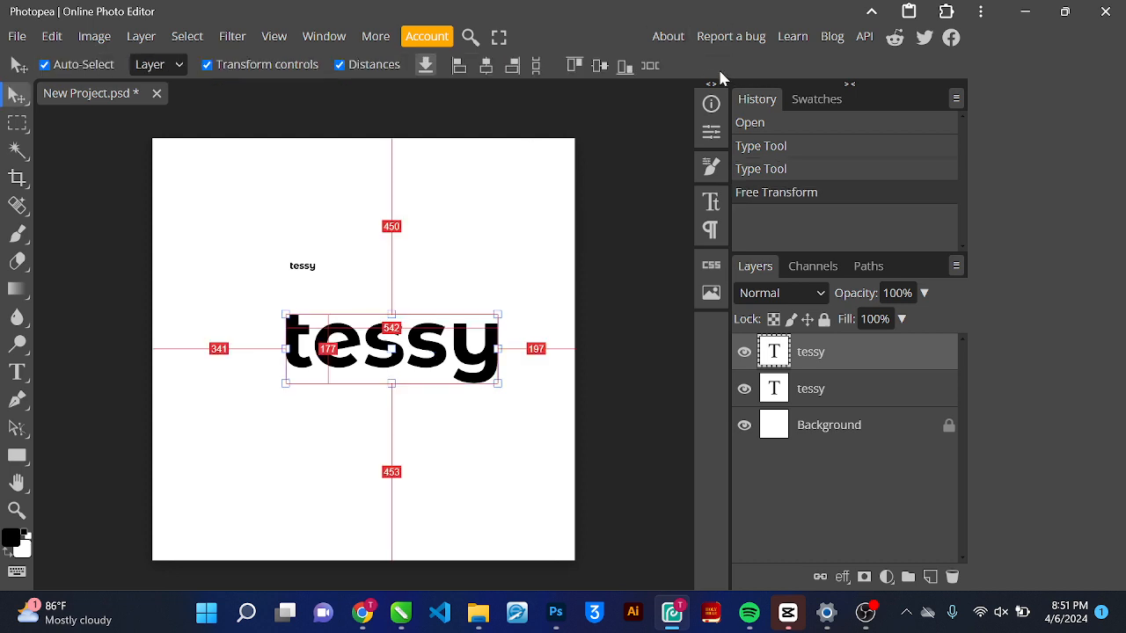
# Toggle the Move tool's transform controls off and back on, and turn off its Distances display
pyautogui.click(210, 67)
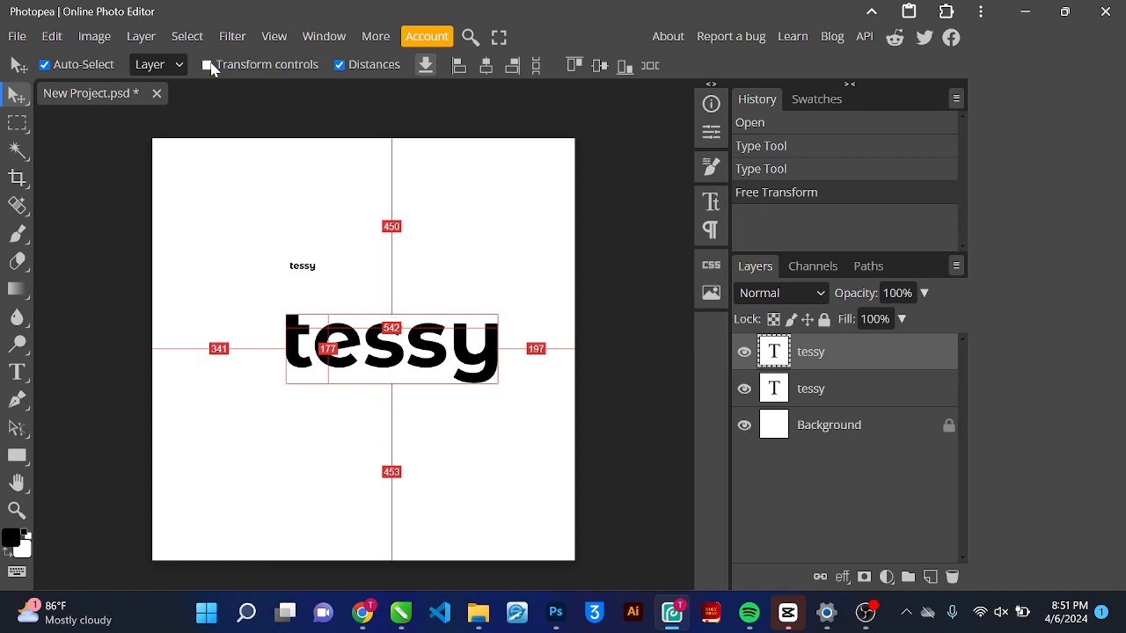
pyautogui.click(618, 327)
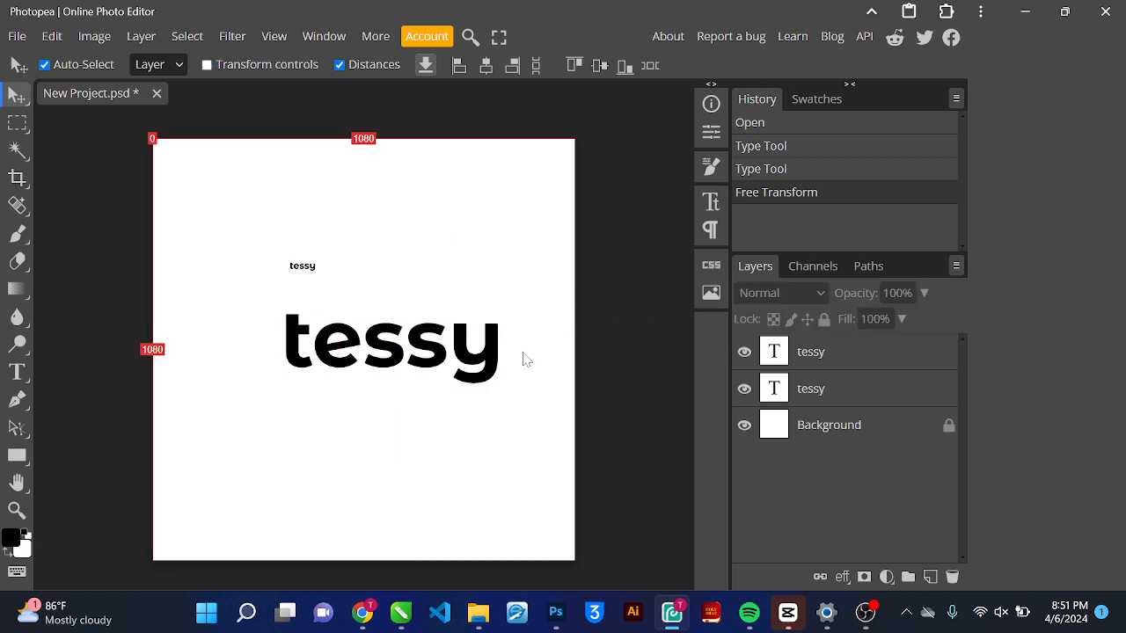
pyautogui.click(327, 352)
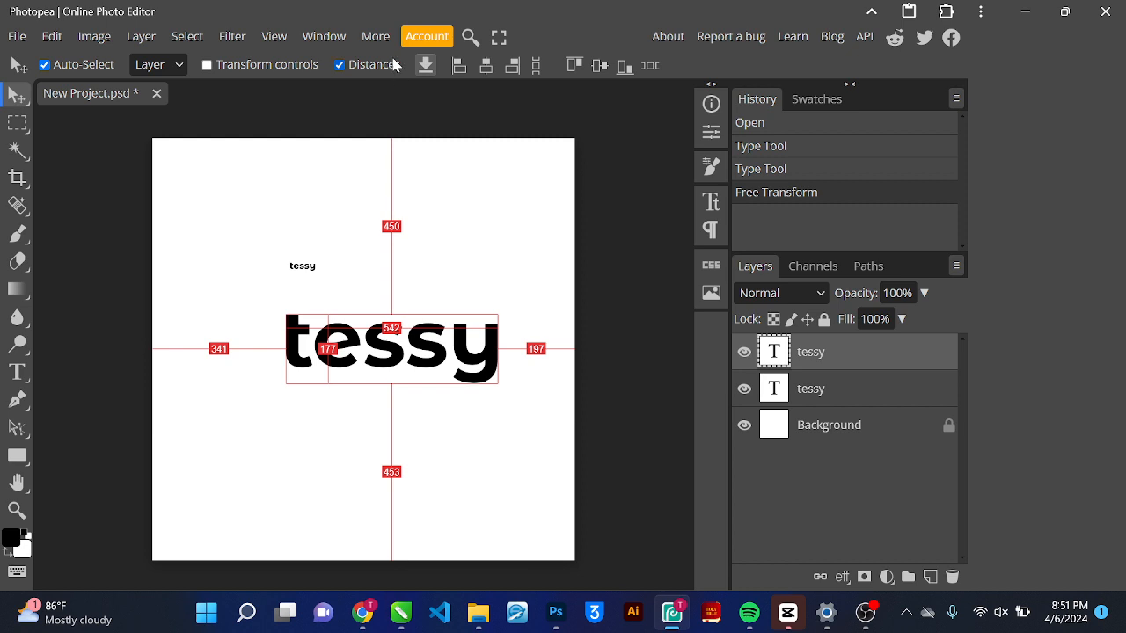
pyautogui.click(208, 65)
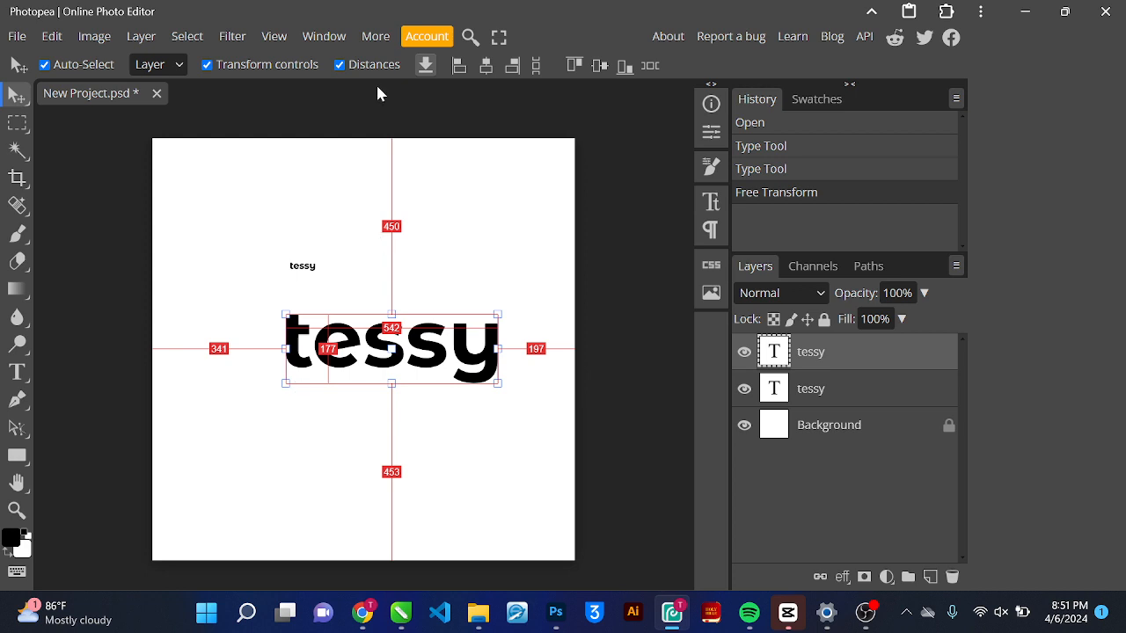
pyautogui.click(339, 66)
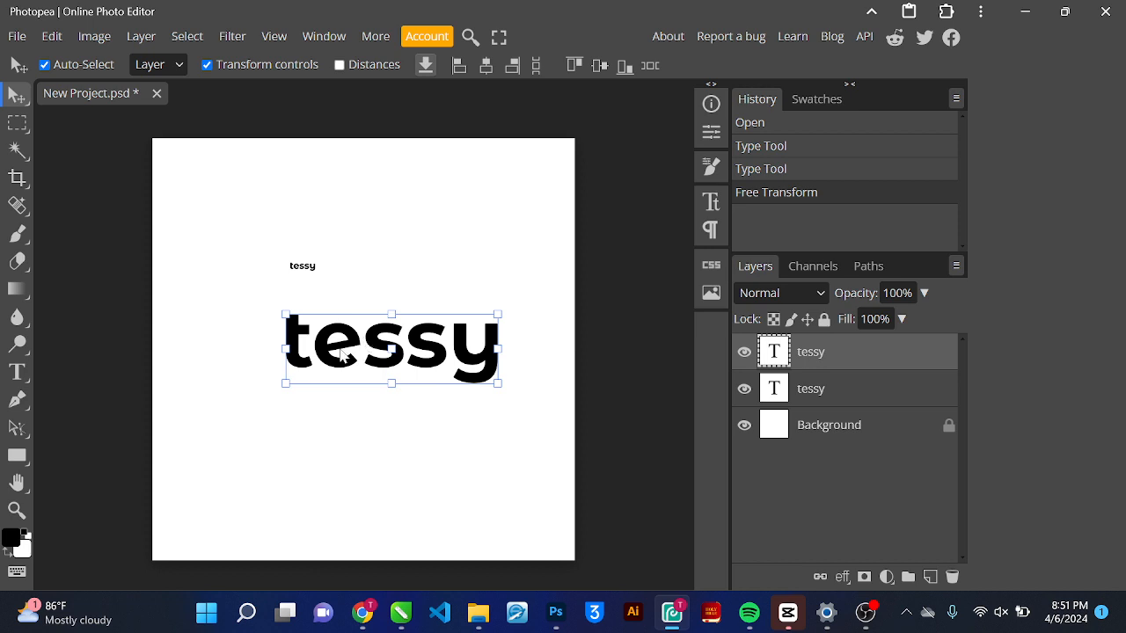
# Delete both text layers, leaving only the Background layer
pyautogui.click(300, 267)
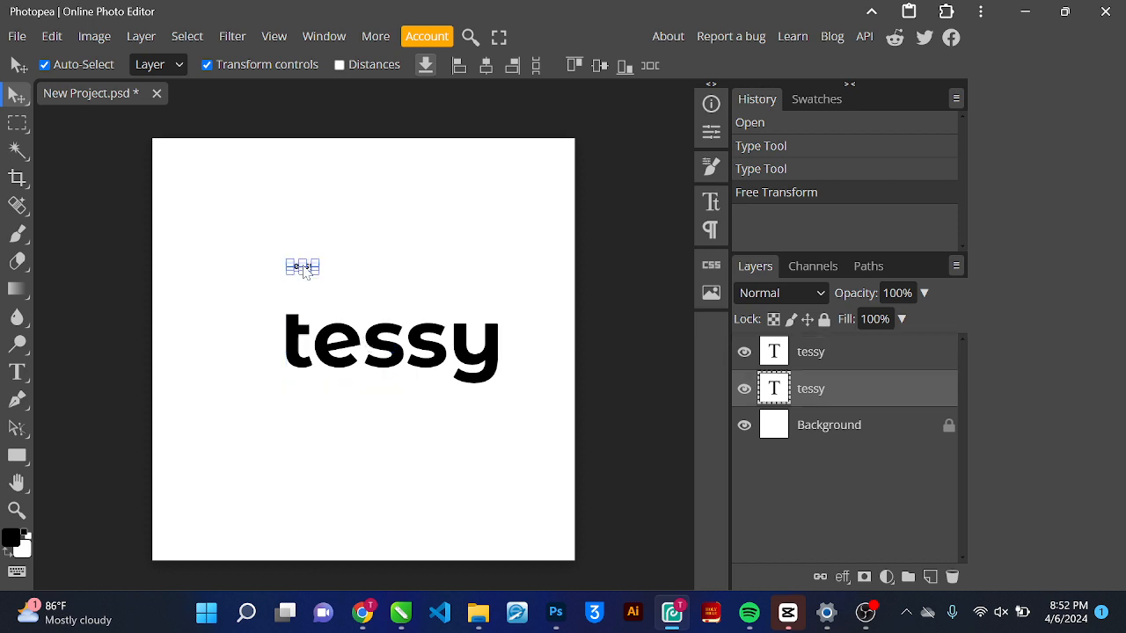
pyautogui.press('Delete')
pyautogui.press('Delete')
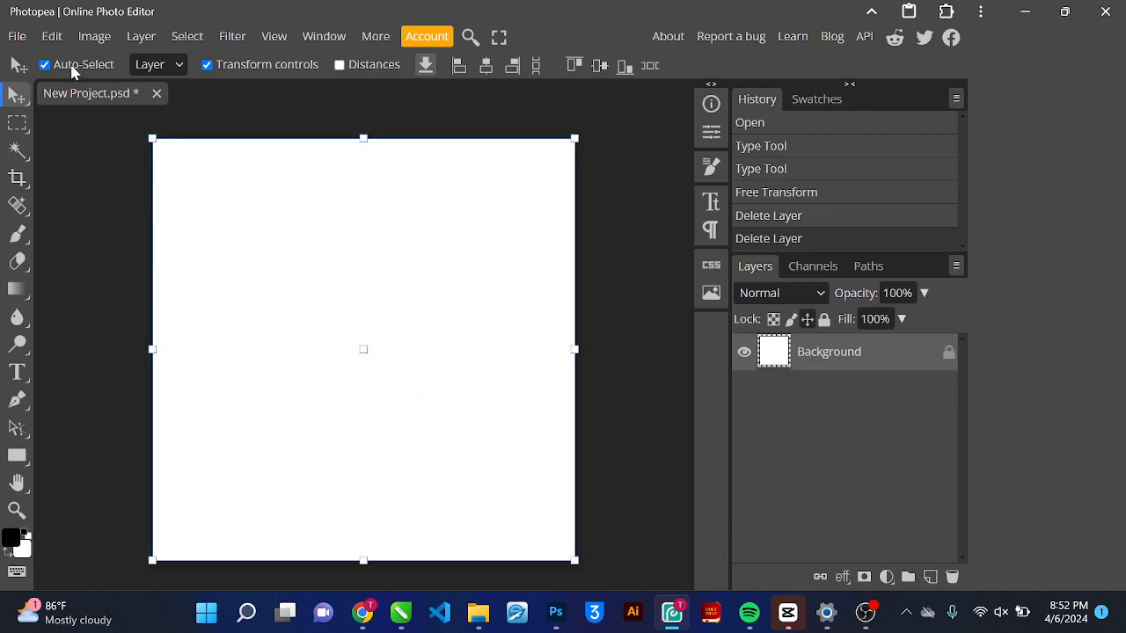
# Place "imaginative hair brand design.png" from the Desktop folder into the project at its default size
pyautogui.click(20, 37)
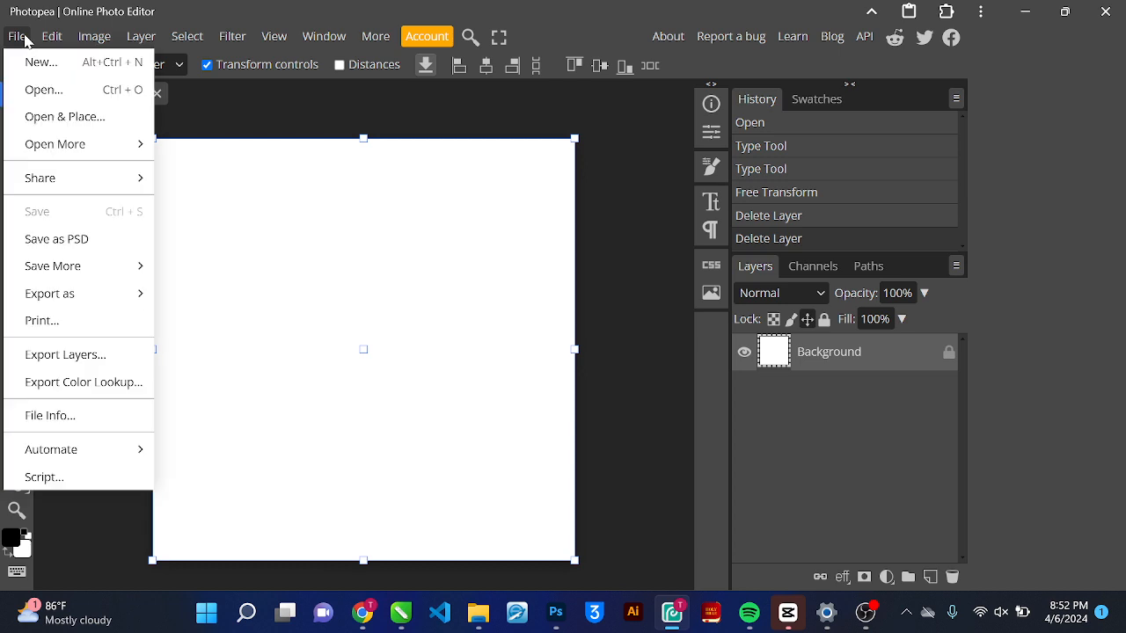
pyautogui.click(79, 126)
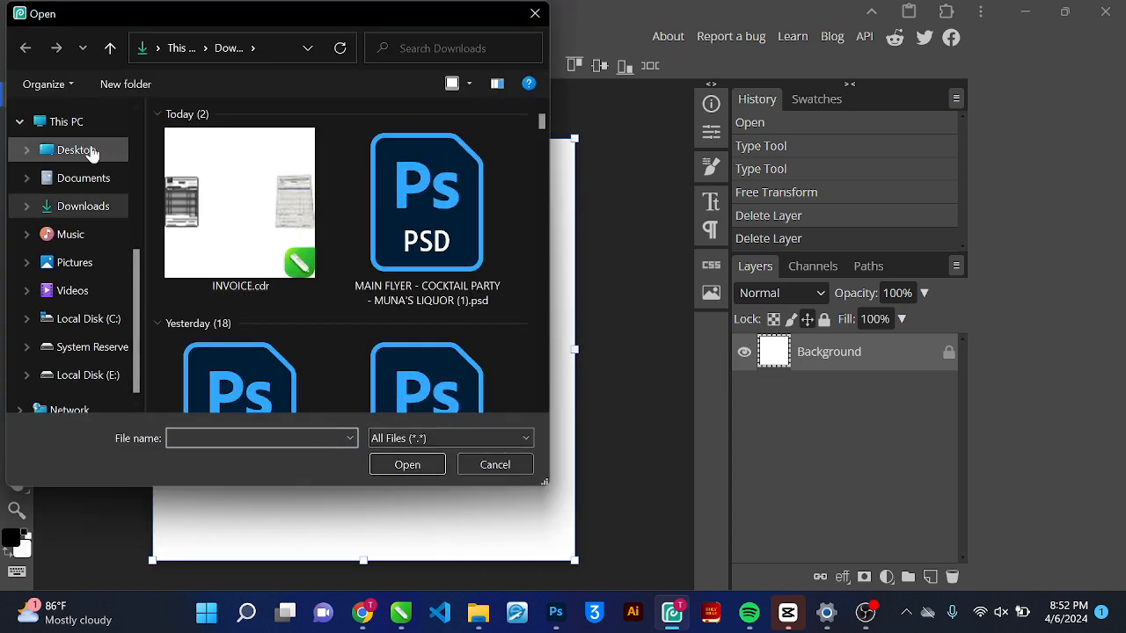
pyautogui.click(86, 150)
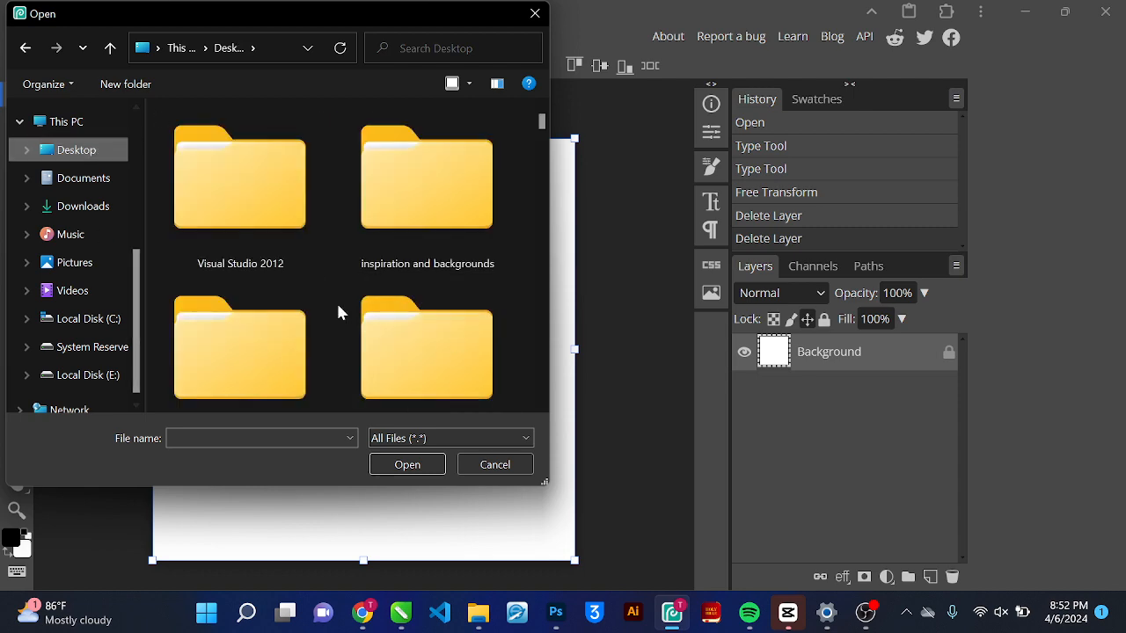
pyautogui.scroll(-10, 341, 313)
pyautogui.scroll(-15, 342, 312)
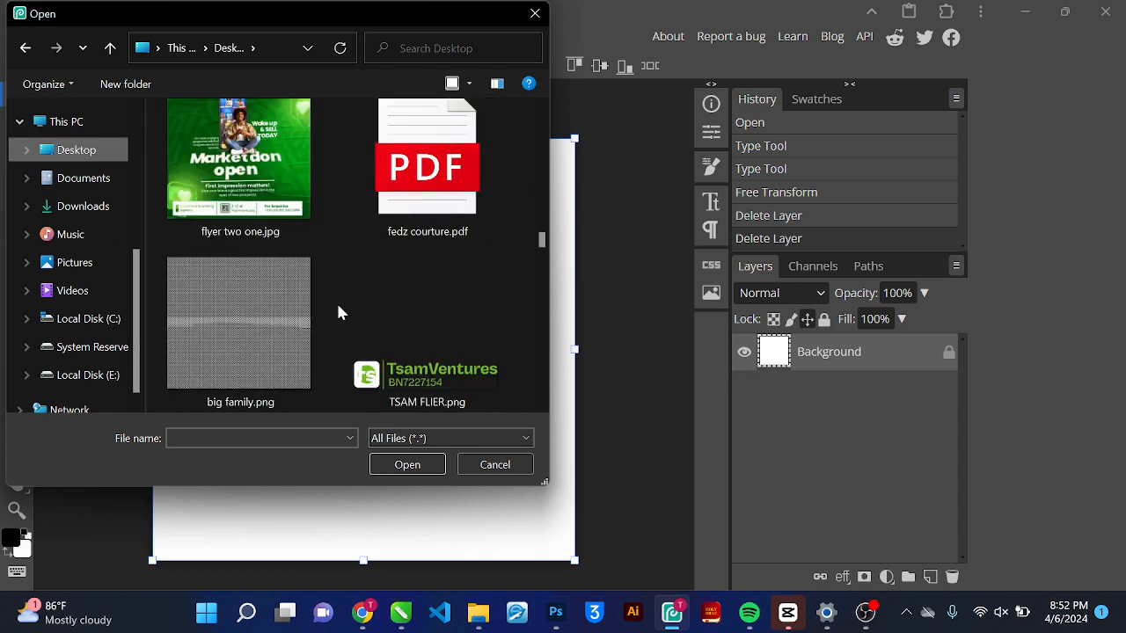
pyautogui.scroll(-10, 339, 313)
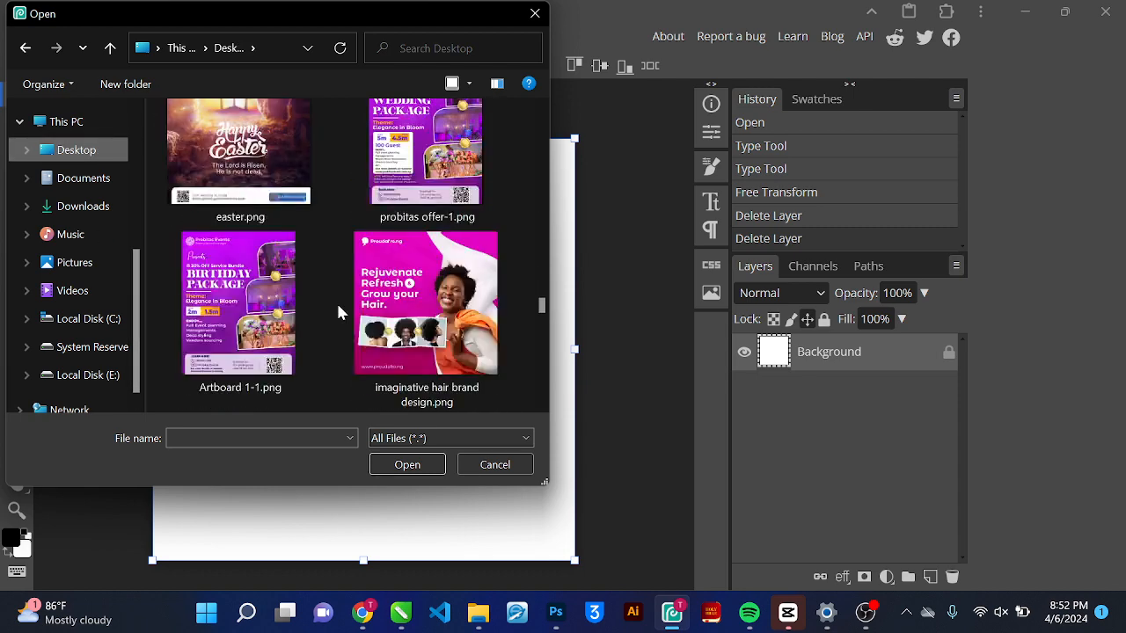
pyautogui.scroll(2, 338, 312)
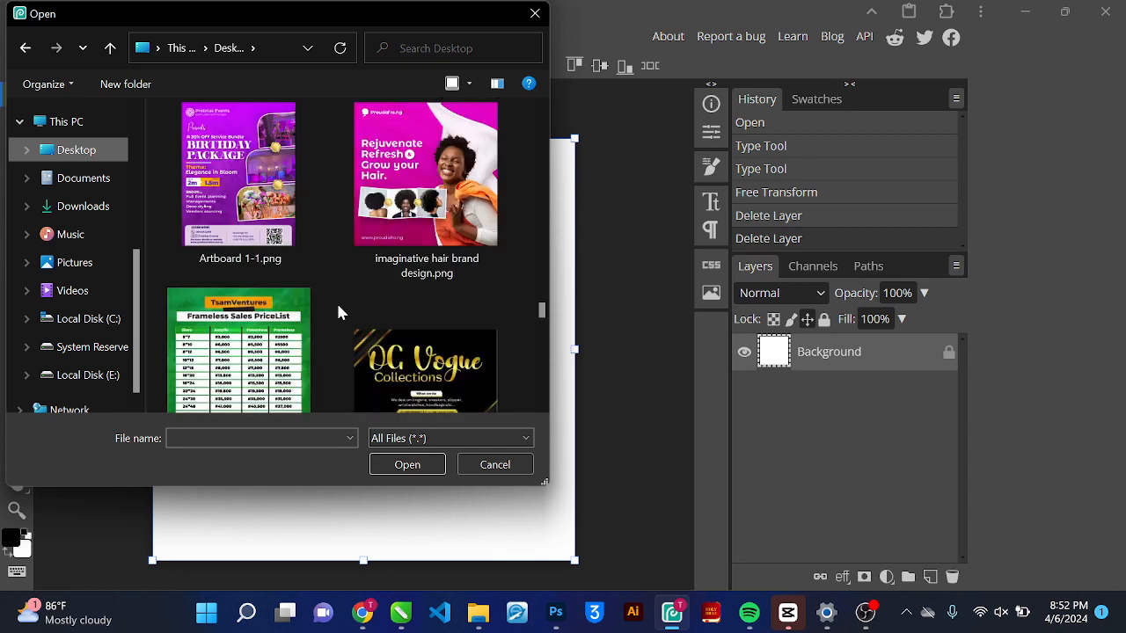
pyautogui.click(455, 220)
pyautogui.doubleClick(455, 219)
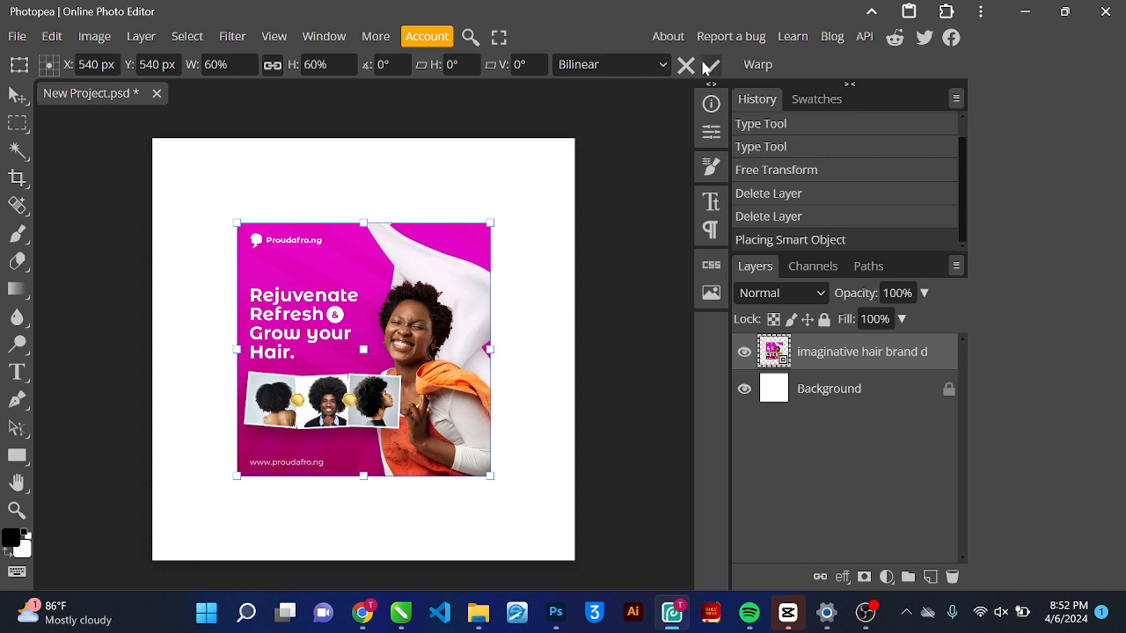
pyautogui.click(703, 69)
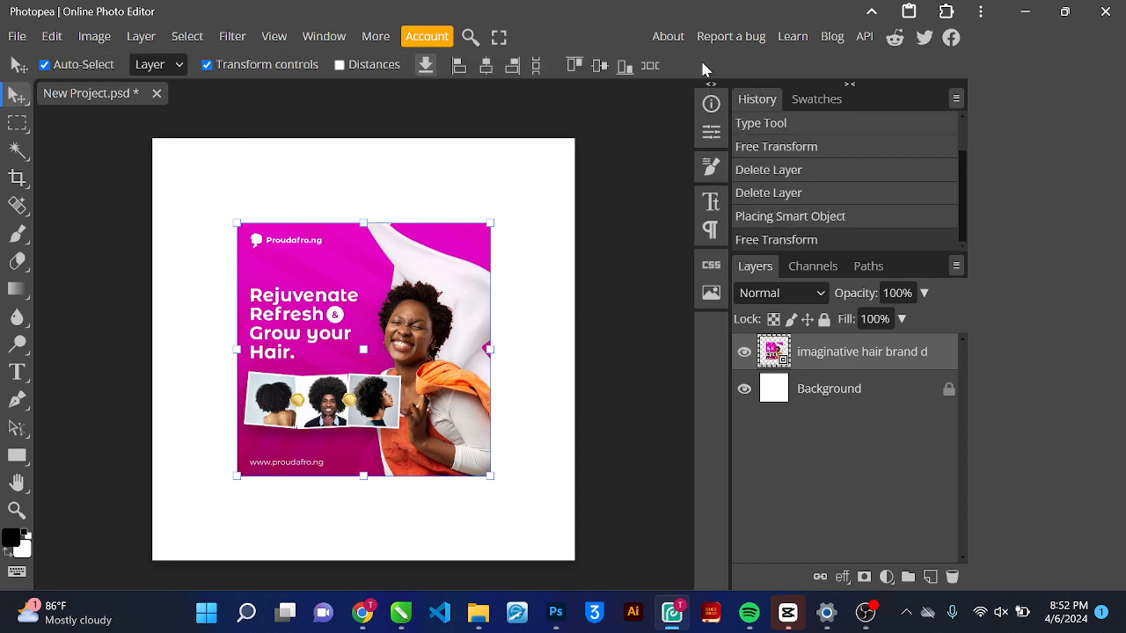
# Move the placed hair brand design off the canvas to its right with the Move tool and deselect it
pyautogui.click(16, 102)
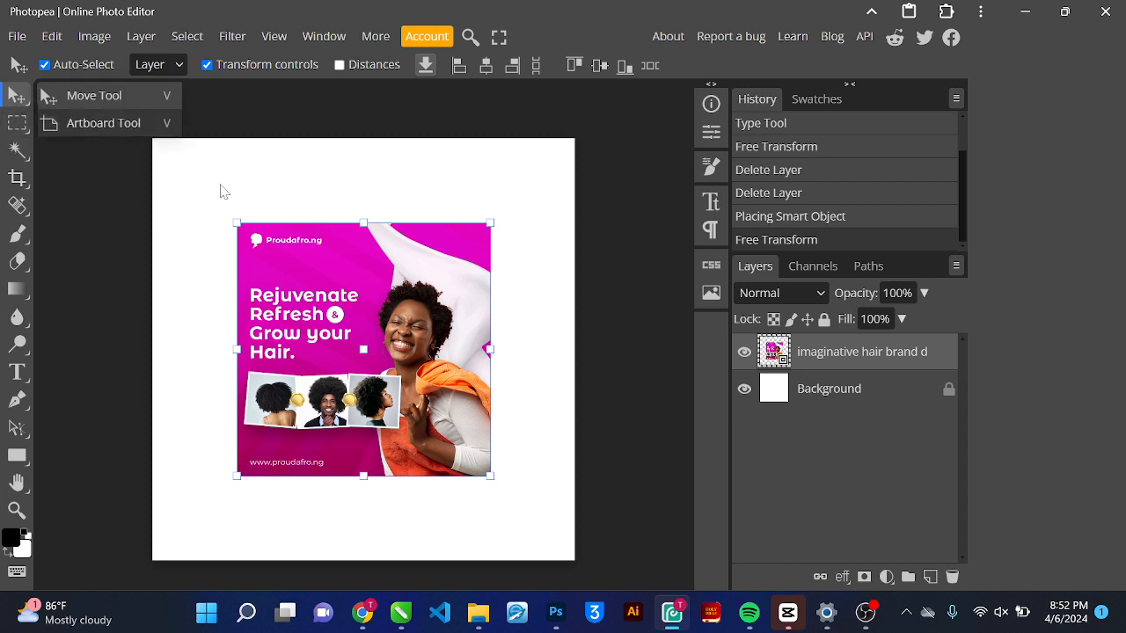
pyautogui.click(315, 282)
pyautogui.moveTo(315, 281); pyautogui.dragTo(634, 273)
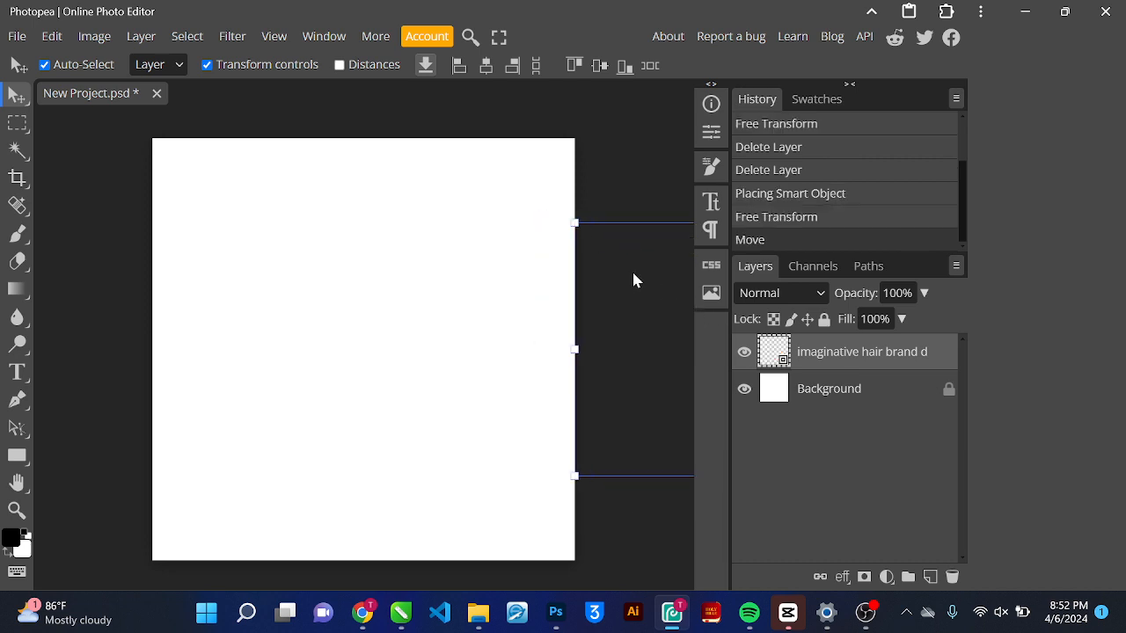
pyautogui.hscroll(3, 634, 274)
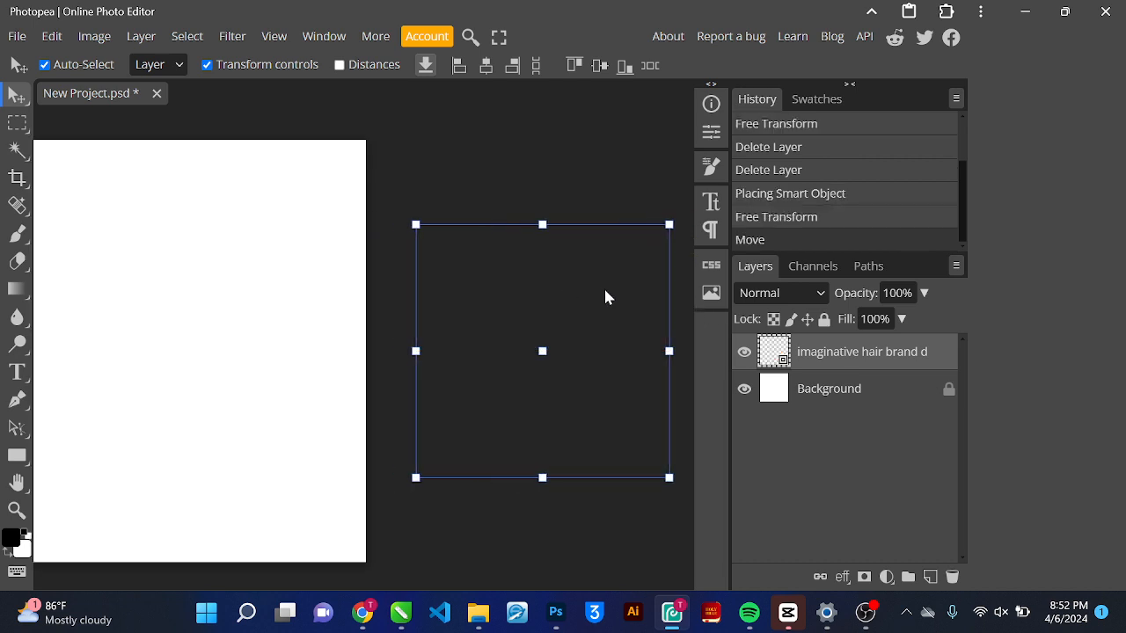
pyautogui.click(554, 144)
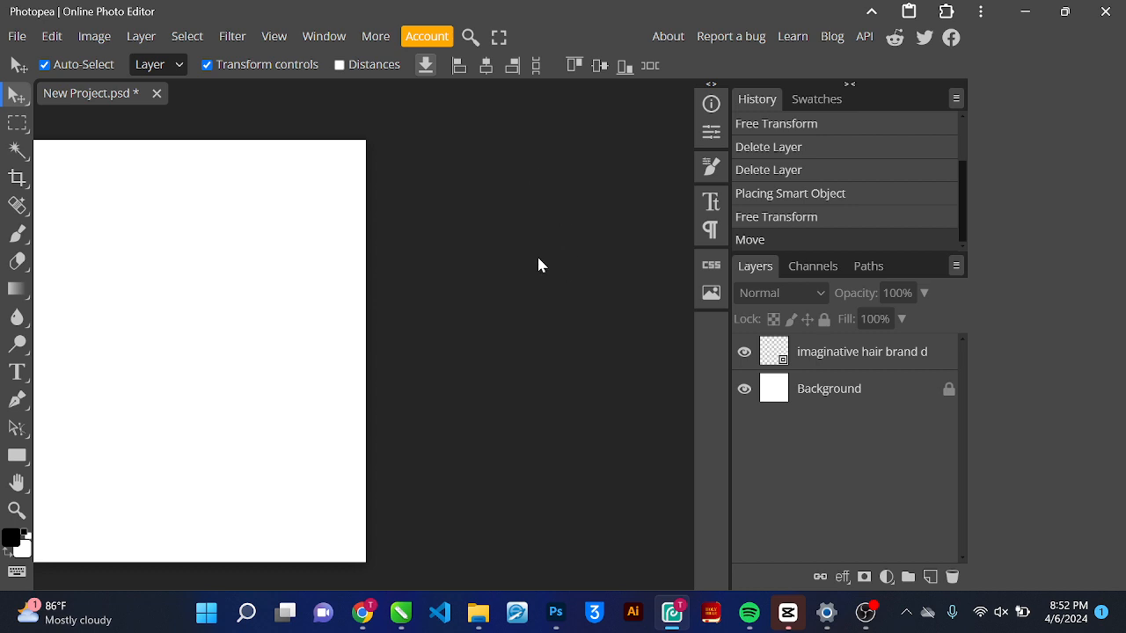
# Draw an artboard with the Artboard tool around the hair brand design beside the white canvas
pyautogui.rightClick(9, 96)
pyautogui.click(73, 122)
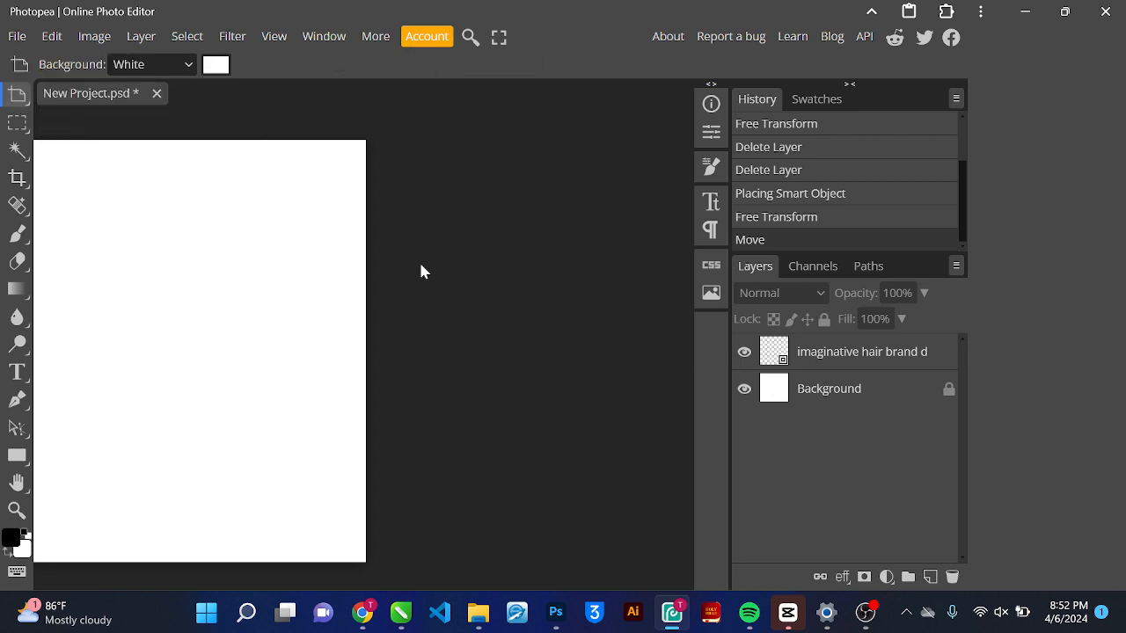
pyautogui.moveTo(384, 212); pyautogui.dragTo(695, 526)
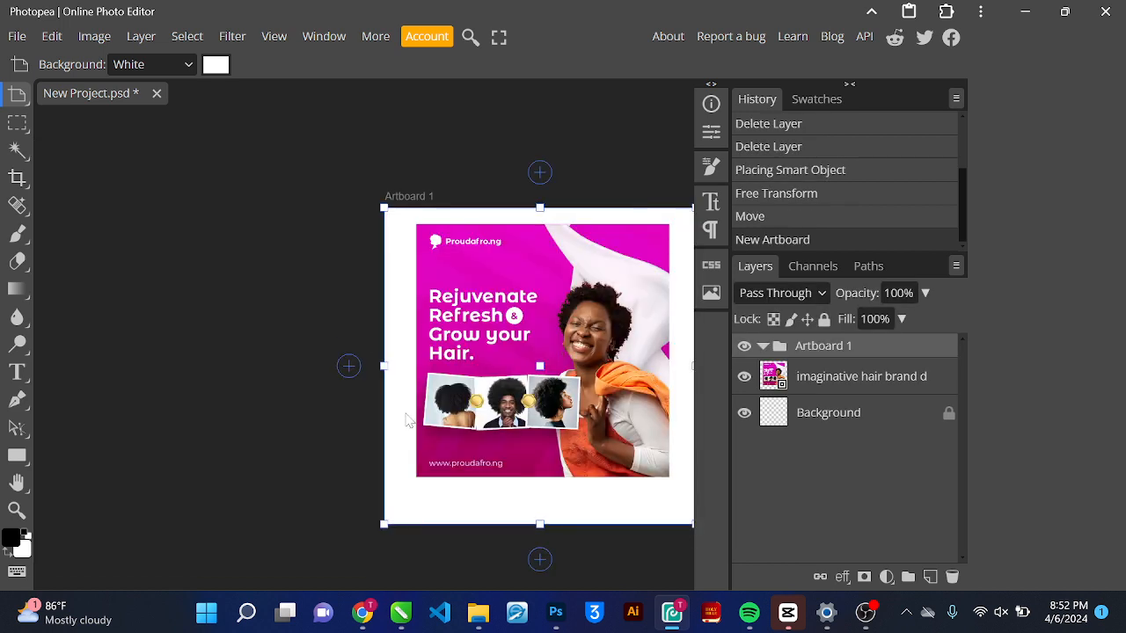
# Add a second artboard of the same size directly to the right of Artboard 1
pyautogui.scroll(-2, 407, 421)
pyautogui.scroll(-2, 410, 354)
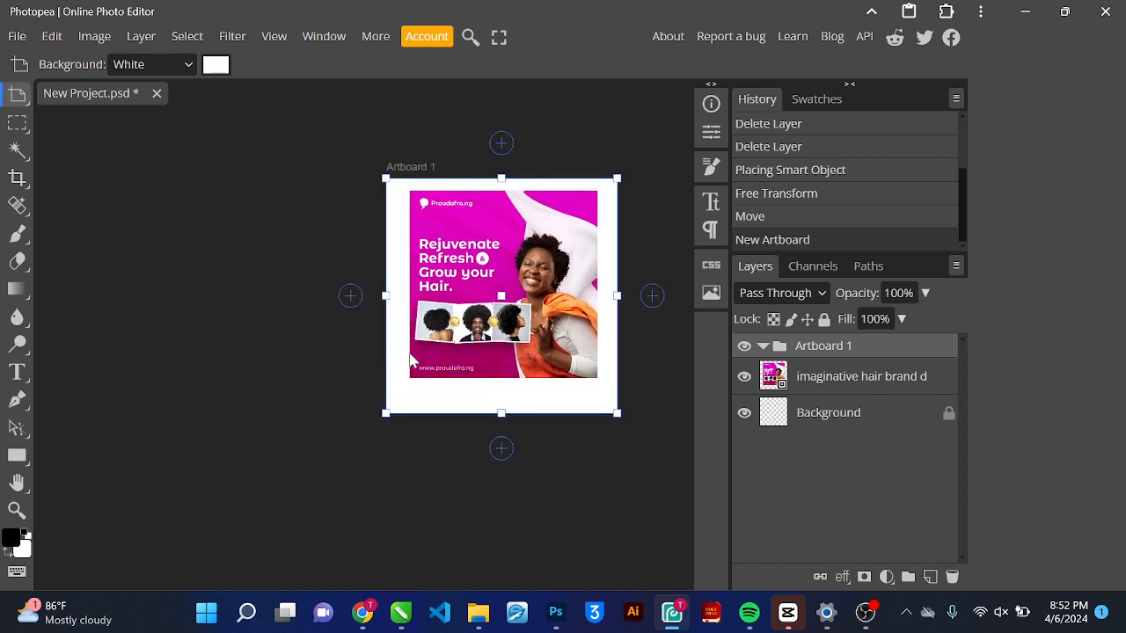
pyautogui.hscroll(3, 410, 353)
pyautogui.hscroll(2, 410, 360)
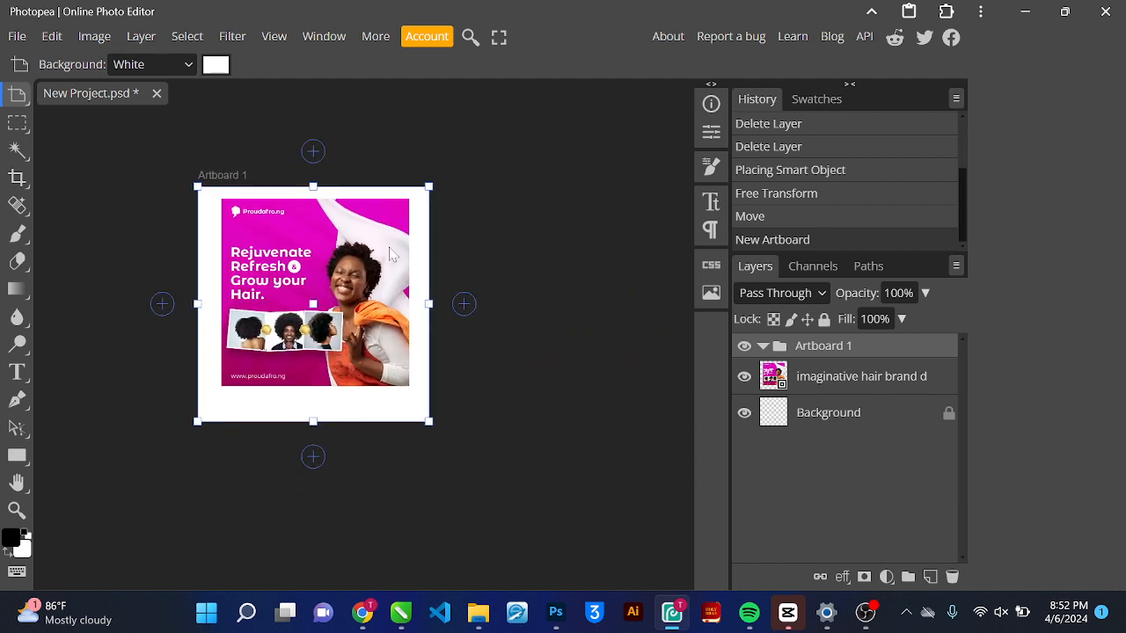
pyautogui.scroll(2, 308, 283)
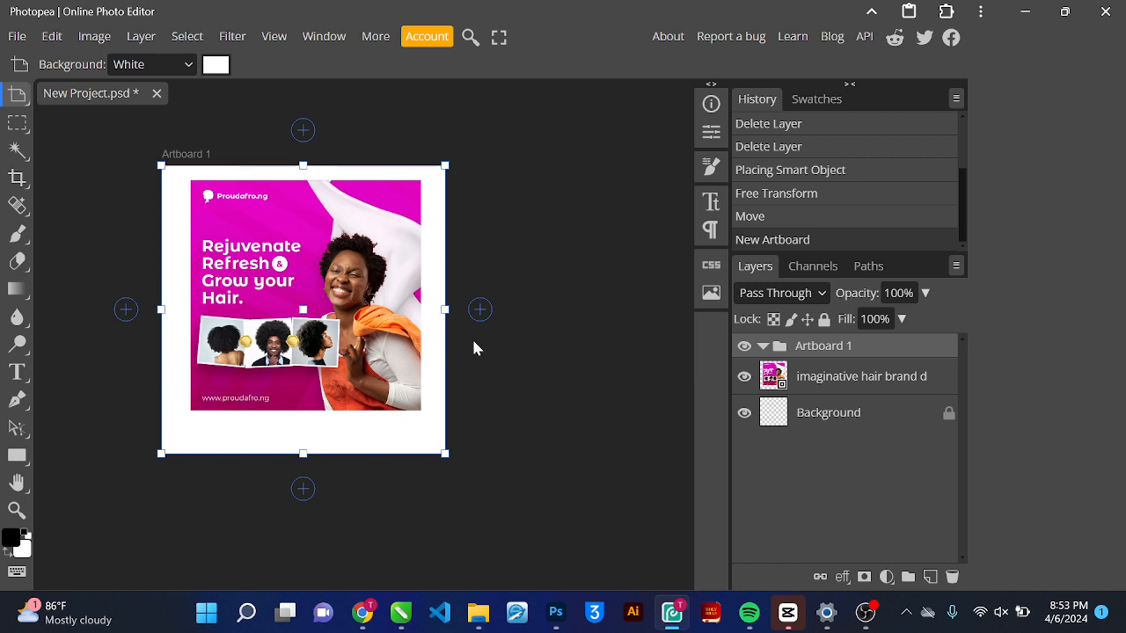
pyautogui.click(479, 309)
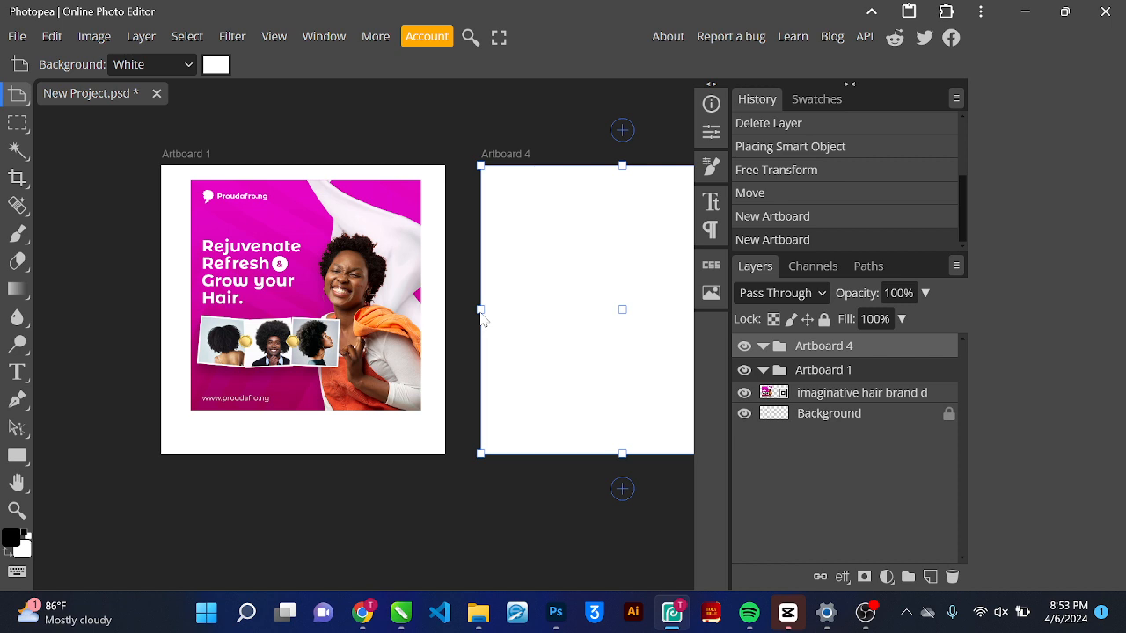
# Scale the hair brand design to 73.47% with the Move tool's transform controls and position it to fill Artboard 1
pyautogui.hscroll(3, 494, 331)
pyautogui.hscroll(-1, 494, 331)
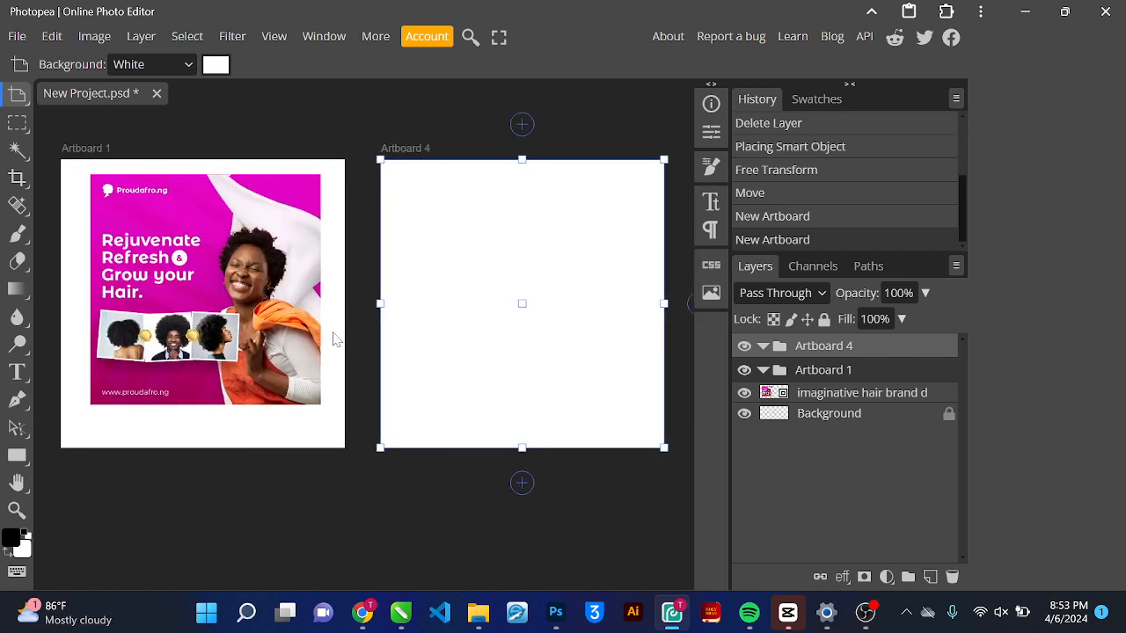
pyautogui.hscroll(-2, 334, 341)
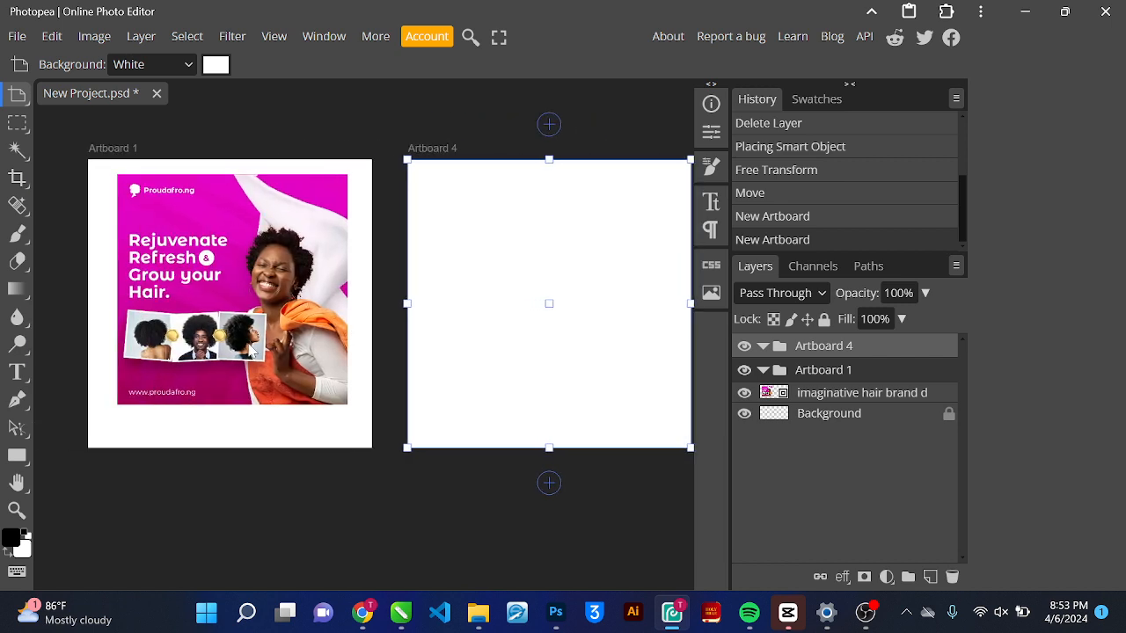
pyautogui.click(18, 95)
pyautogui.click(75, 100)
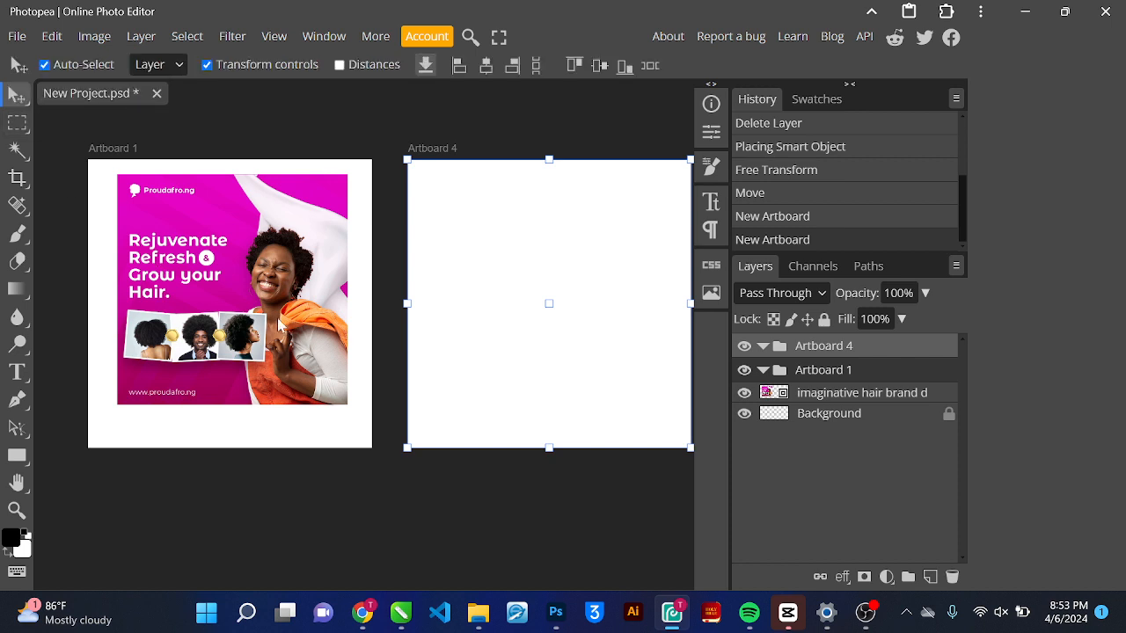
pyautogui.click(271, 308)
pyautogui.moveTo(348, 405); pyautogui.dragTo(374, 442)
pyautogui.moveTo(327, 328); pyautogui.dragTo(322, 340)
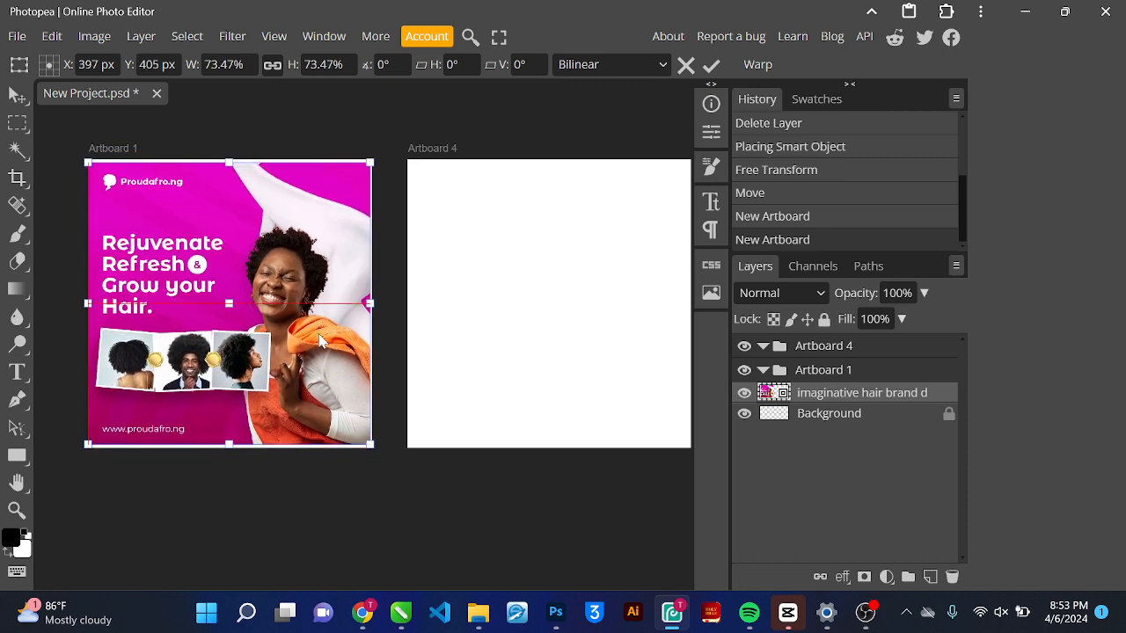
pyautogui.click(713, 74)
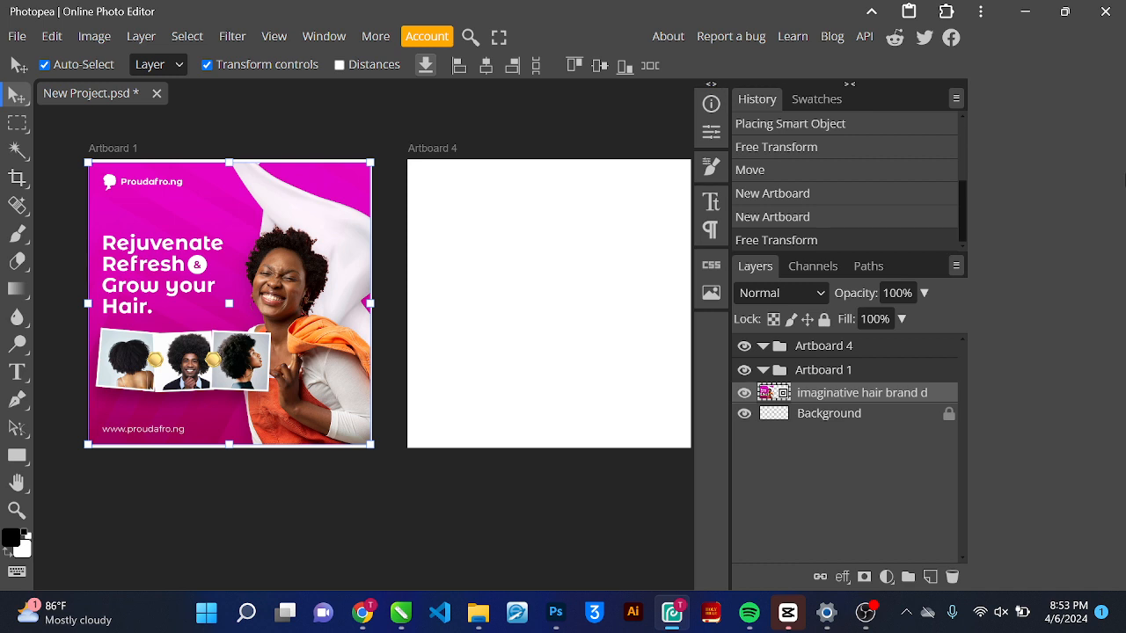
# Rename the new empty artboard, Artboard 4, as Artboard 2
pyautogui.click(824, 371)
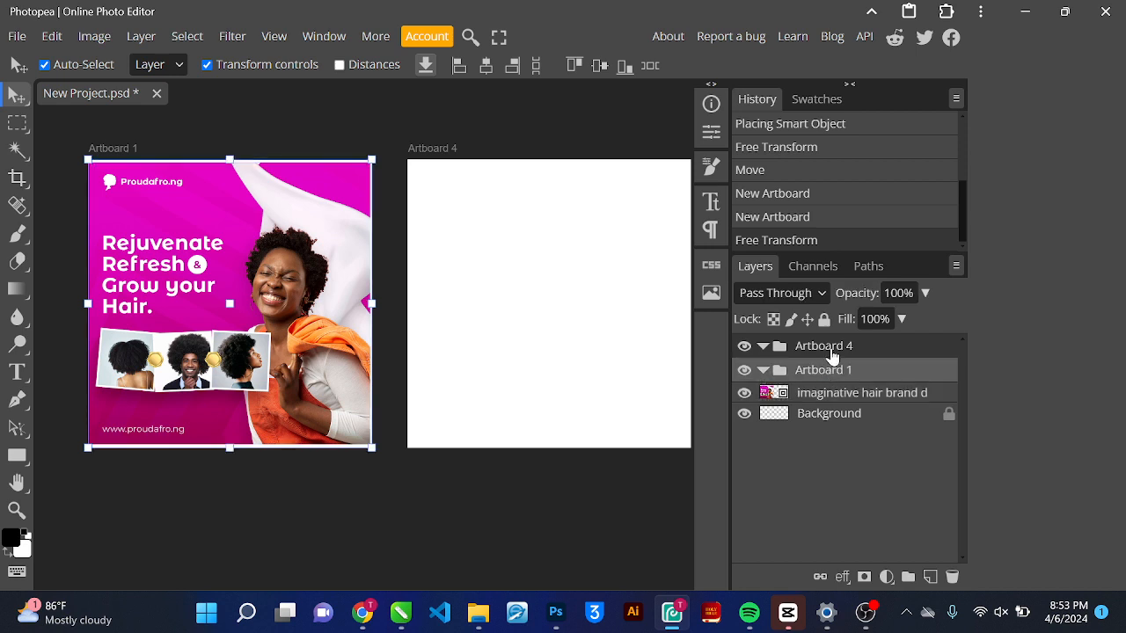
pyautogui.click(832, 348)
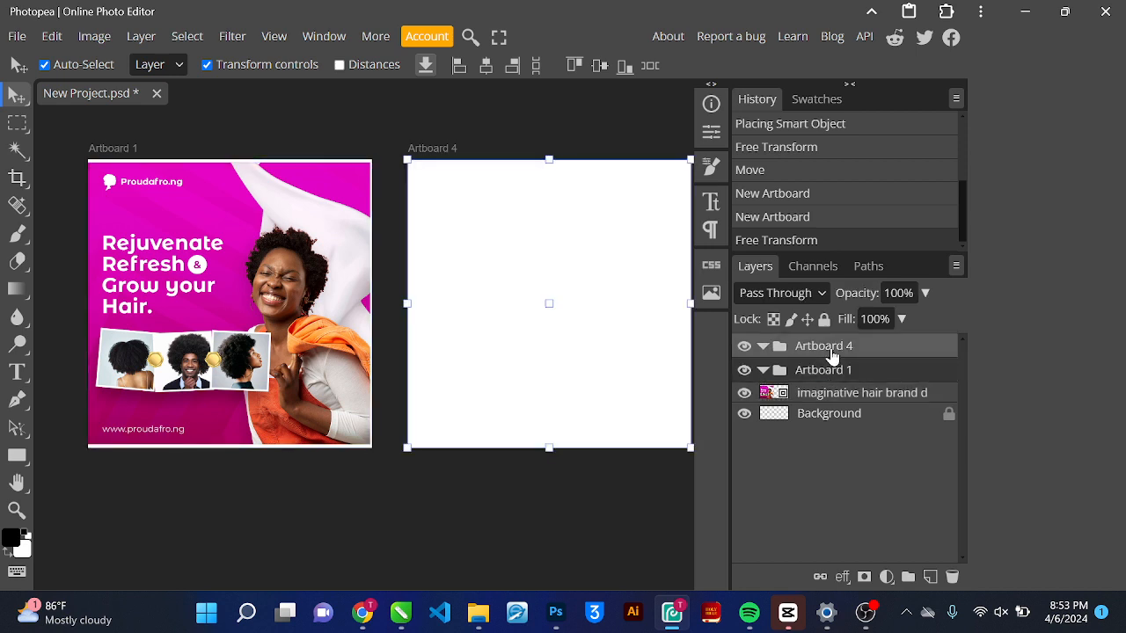
pyautogui.doubleClick(830, 350)
pyautogui.press('Right')
pyautogui.press('BackSpace')
pyautogui.write('2')
pyautogui.press('Return')
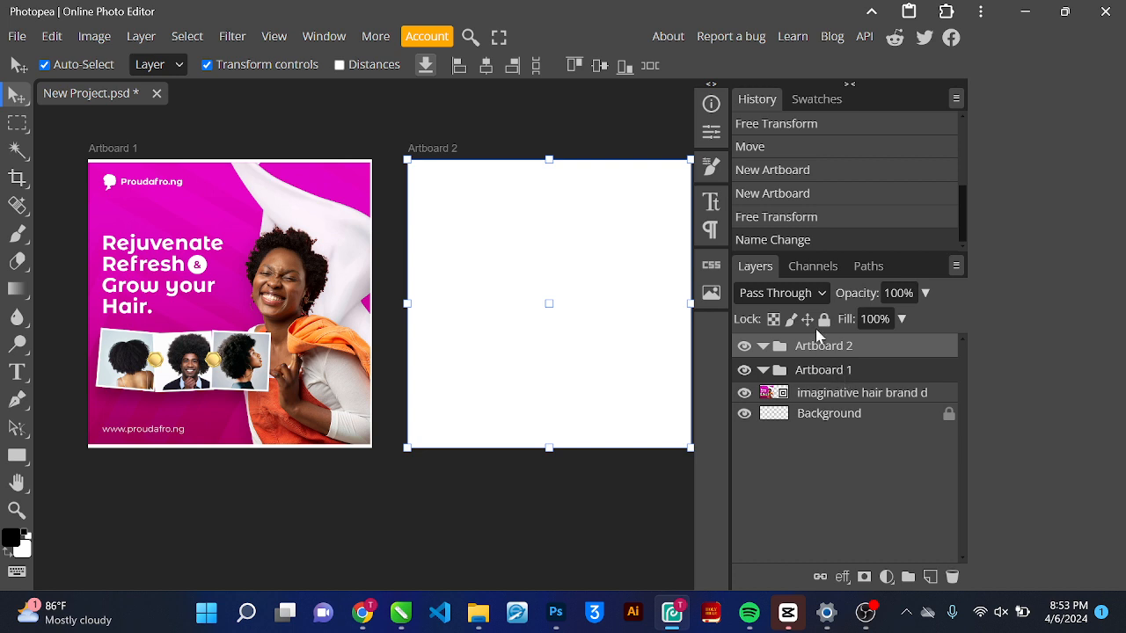
pyautogui.click(765, 349)
pyautogui.hscroll(3, 649, 356)
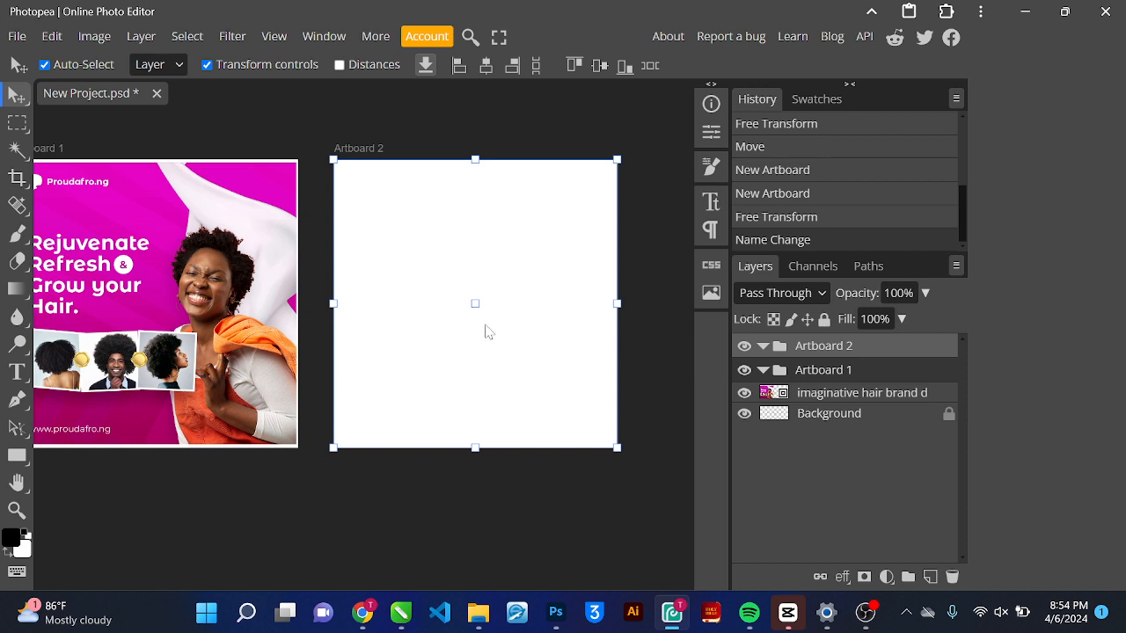
pyautogui.hscroll(-2, 487, 331)
pyautogui.hscroll(-1, 489, 332)
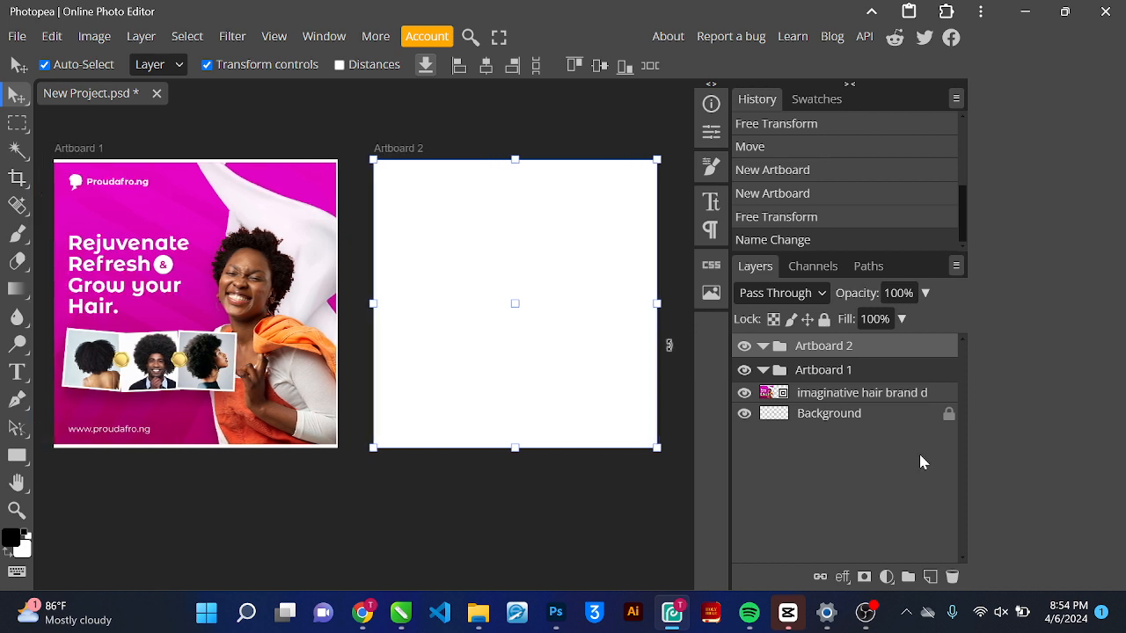
# Start a Color Fill layer in Artboard 2 and try the red fd0000 and the pink fd009d as its color
pyautogui.click(886, 577)
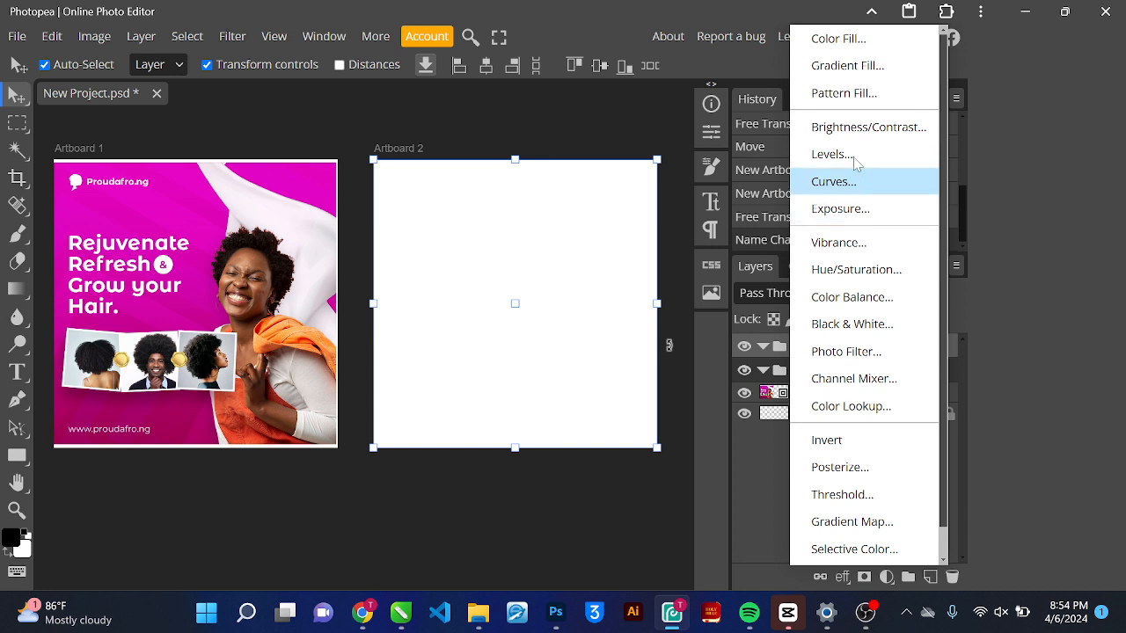
pyautogui.click(844, 46)
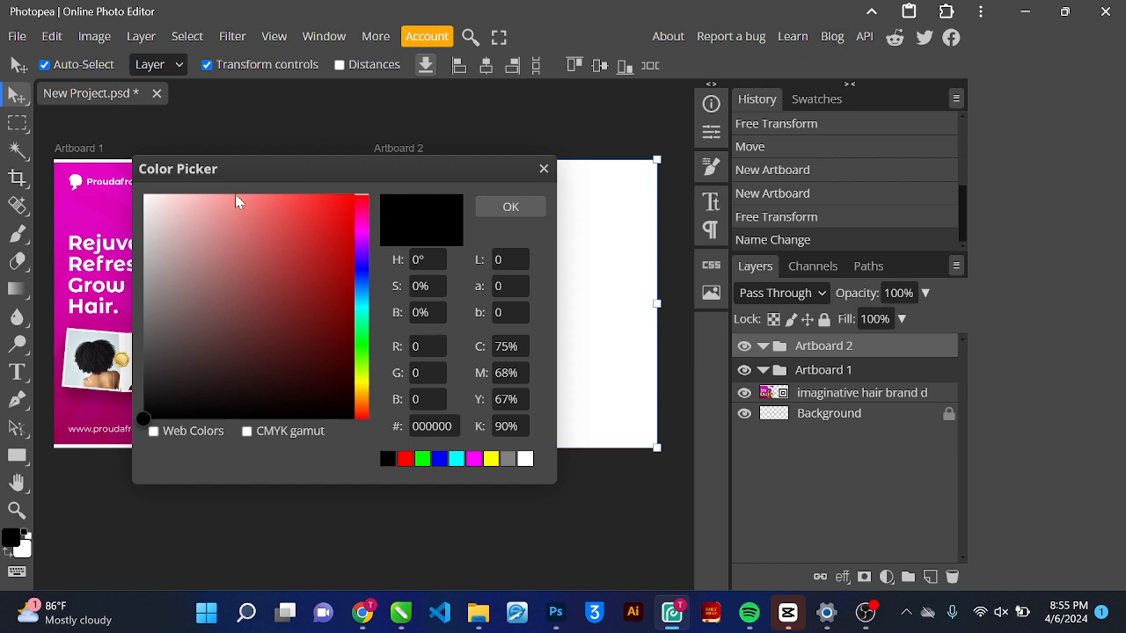
pyautogui.click(277, 216)
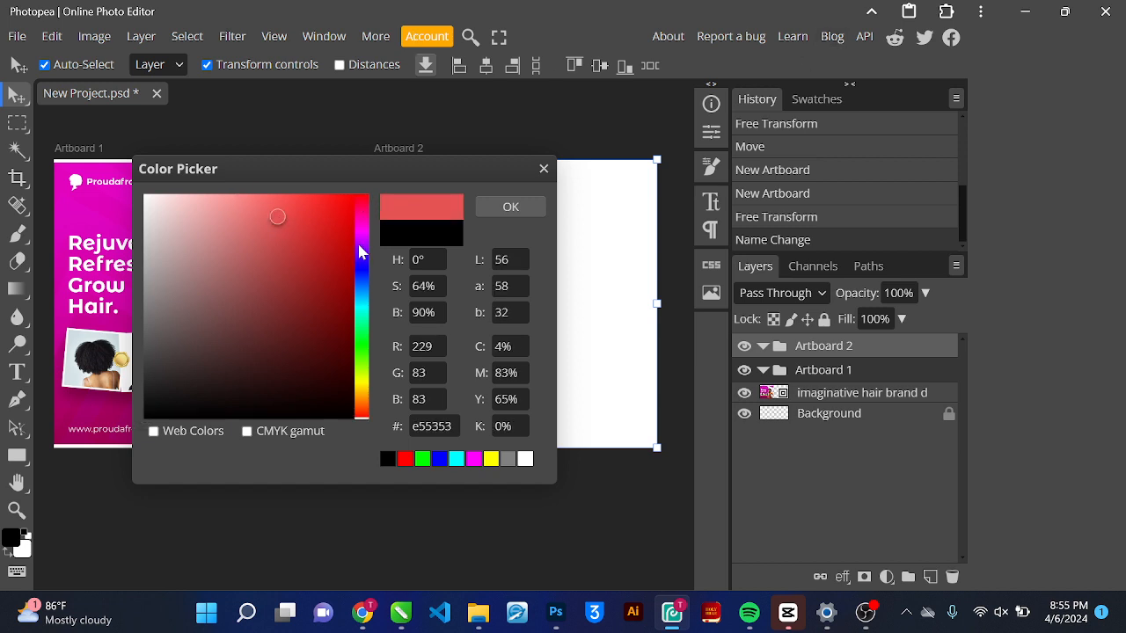
pyautogui.click(354, 195)
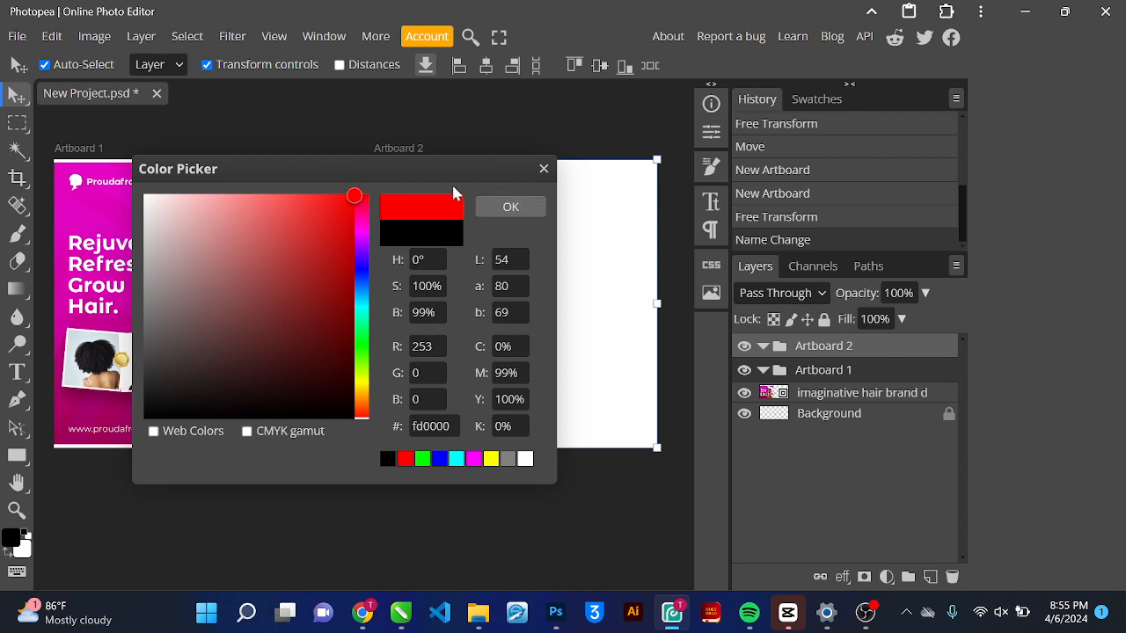
pyautogui.moveTo(400, 160); pyautogui.dragTo(588, 139)
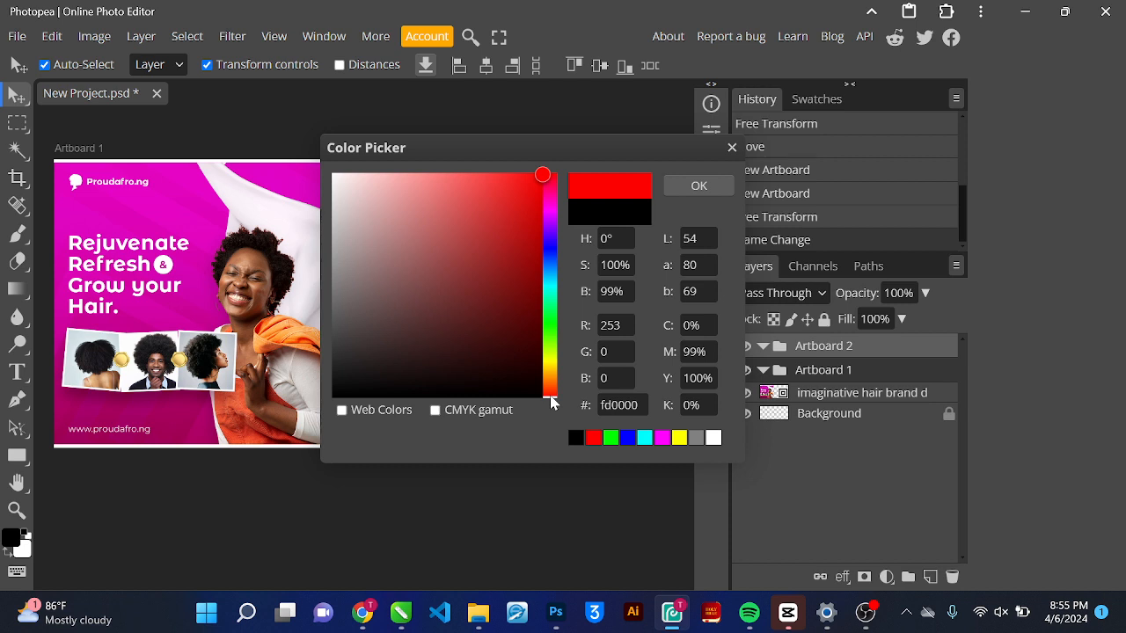
pyautogui.moveTo(551, 401); pyautogui.dragTo(542, 202)
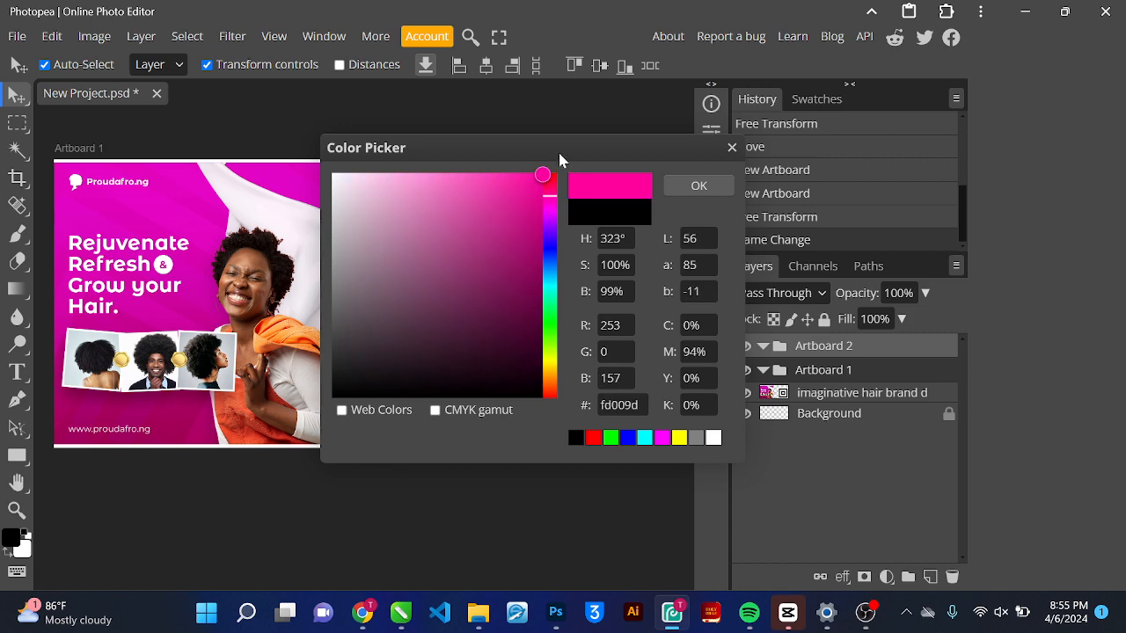
# Sample the magenta e405c3 from the hair brand design's upper background as Artboard 2's fill color and confirm it
pyautogui.moveTo(557, 150); pyautogui.dragTo(817, 186)
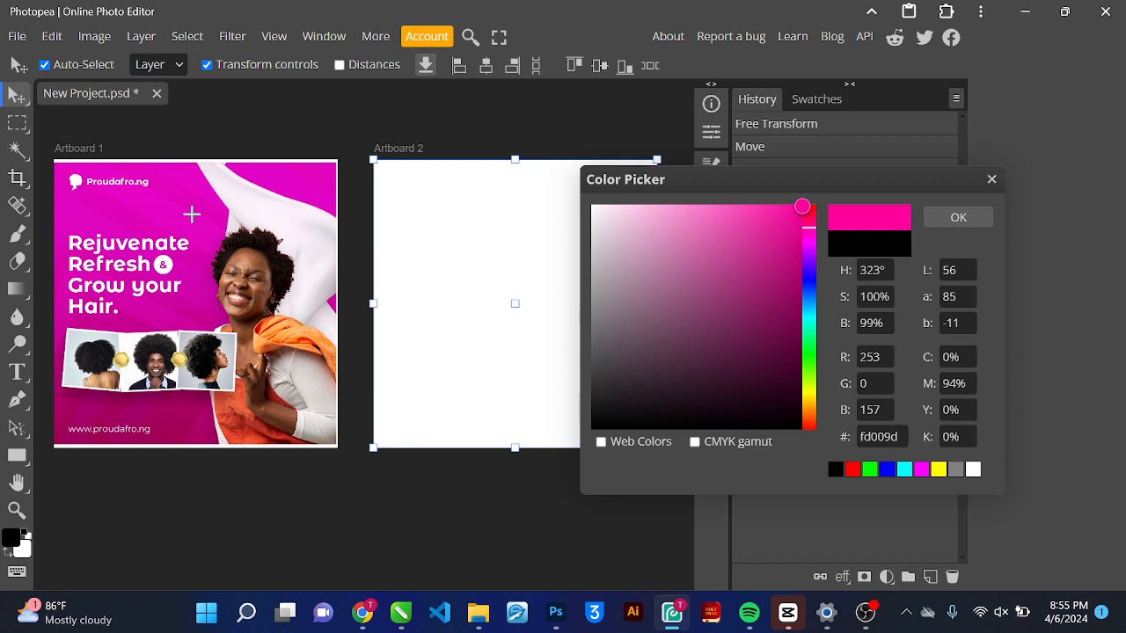
pyautogui.click(191, 214)
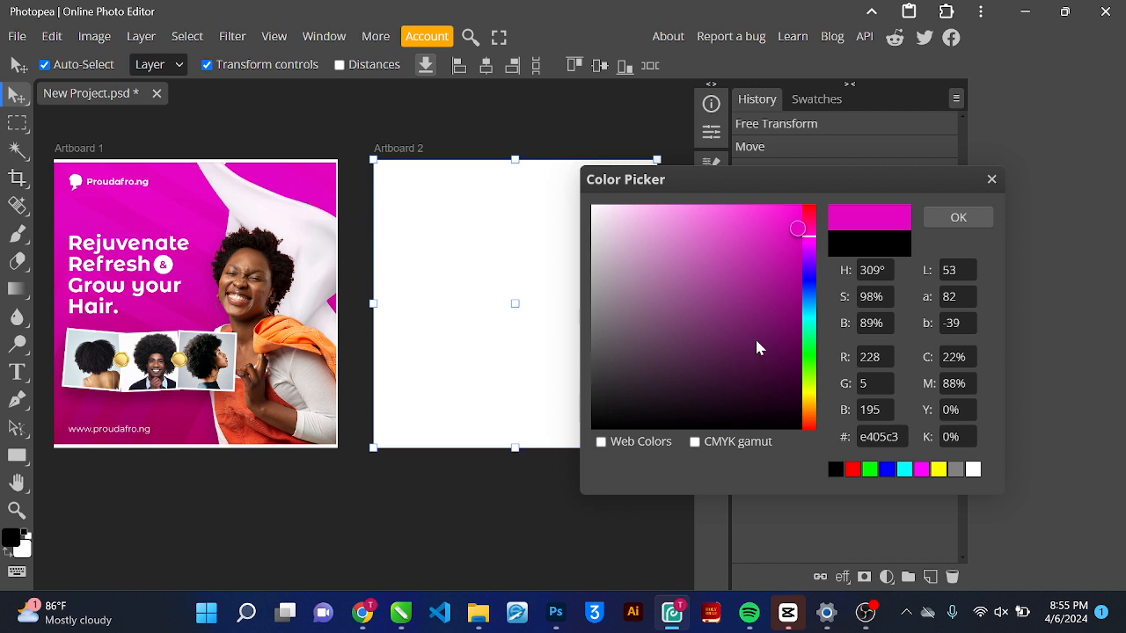
pyautogui.moveTo(755, 337); pyautogui.dragTo(535, 472)
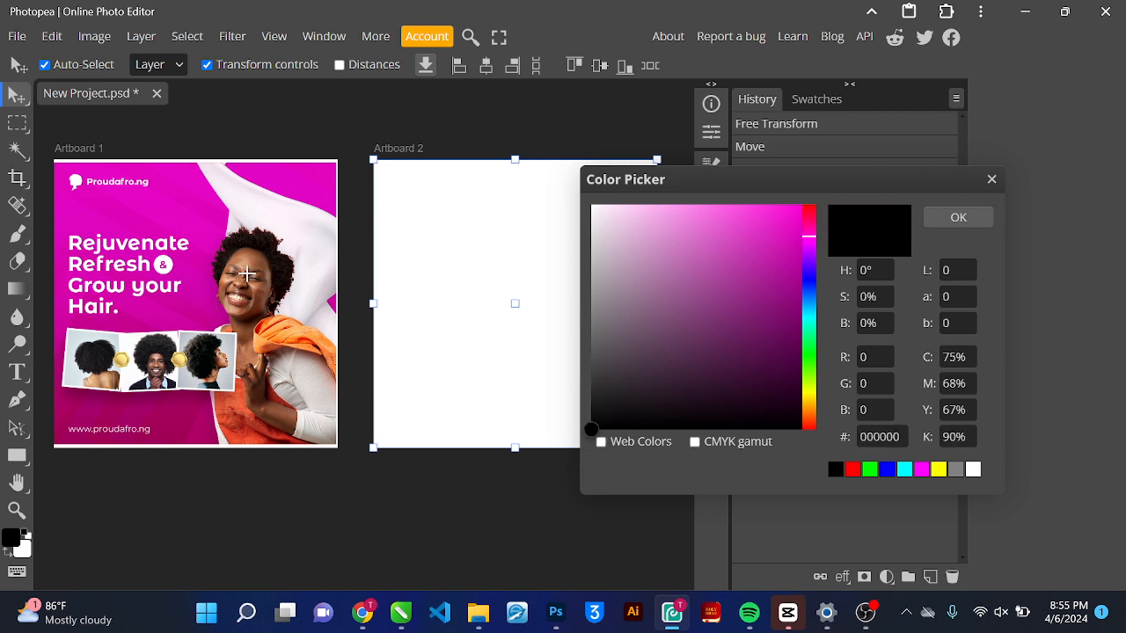
pyautogui.click(173, 212)
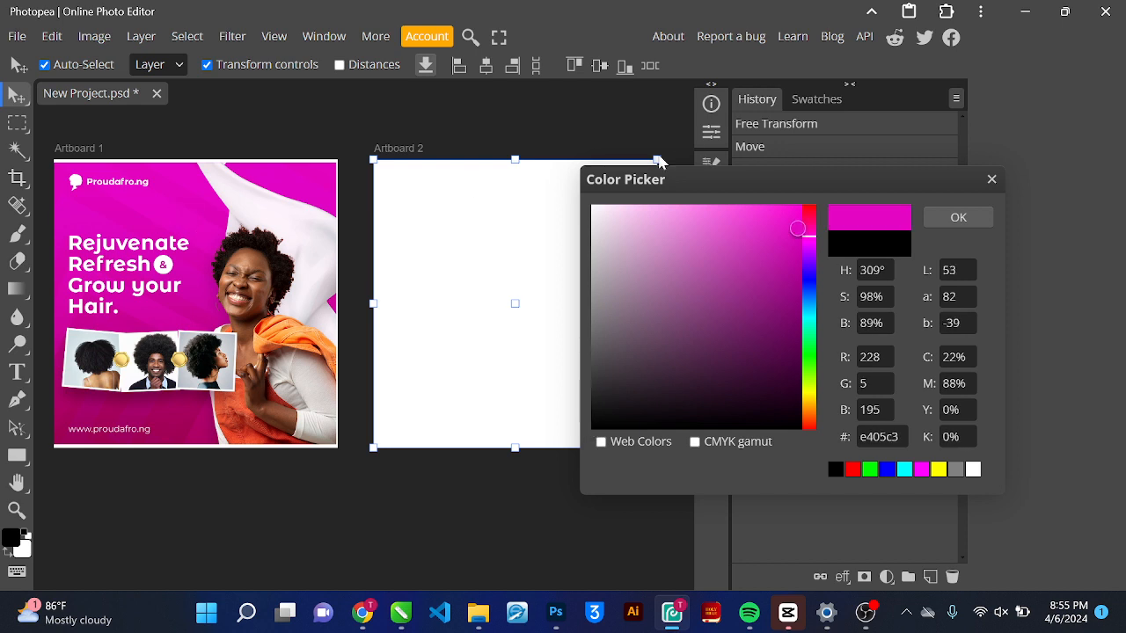
pyautogui.click(956, 220)
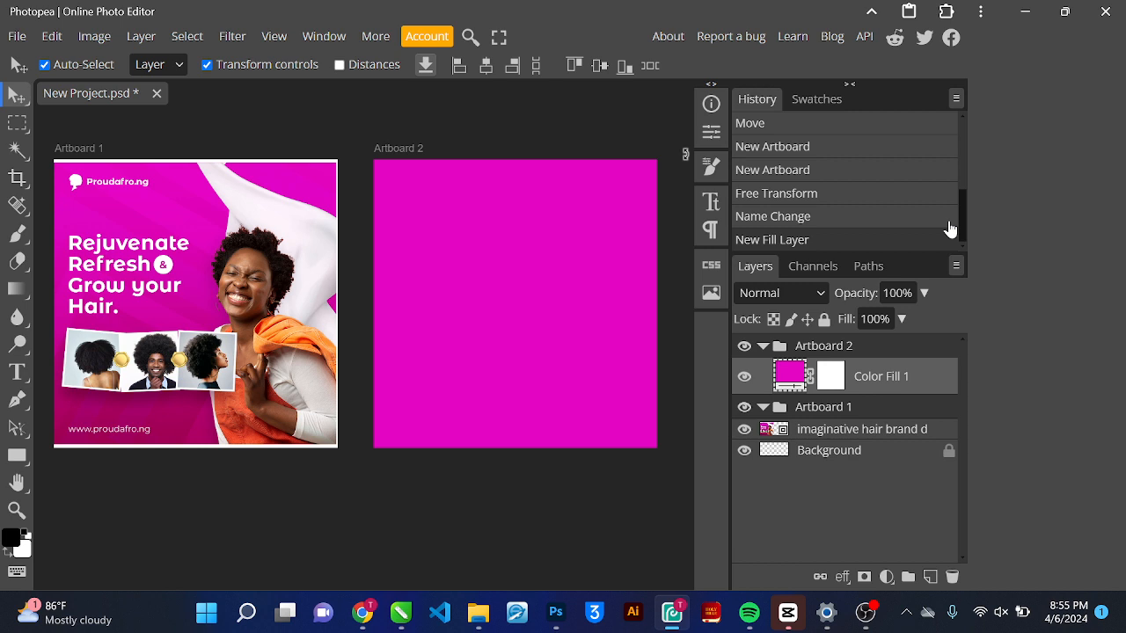
# Add a Gradient Fill layer above the magenta fill and set its 0% color stop to a5005a, sampled from the design's lower background
pyautogui.click(886, 578)
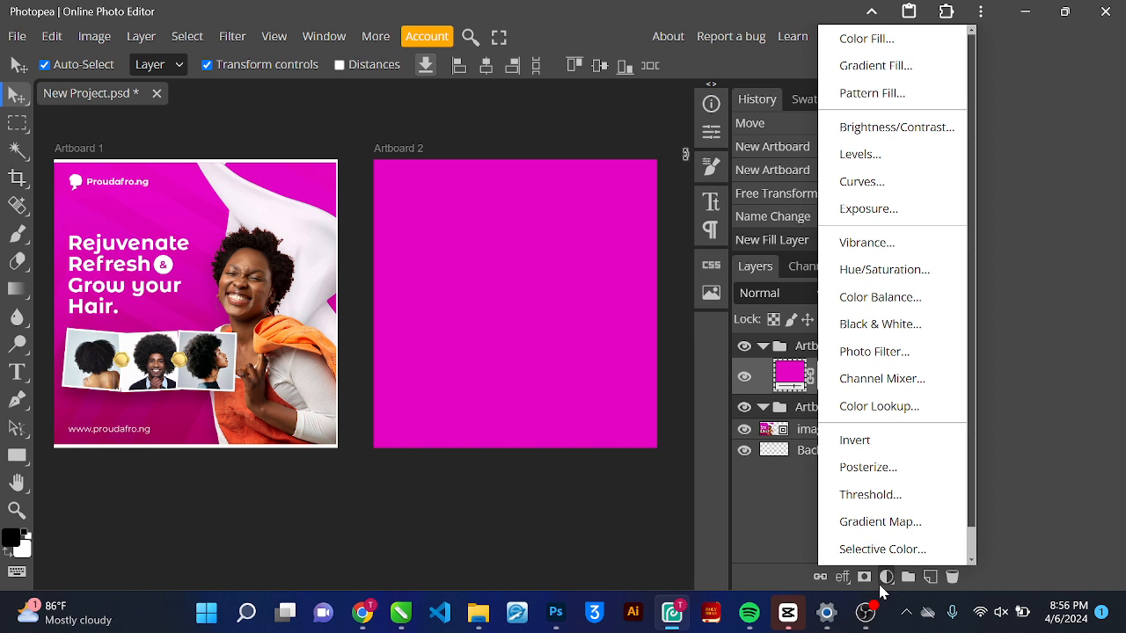
pyautogui.click(904, 67)
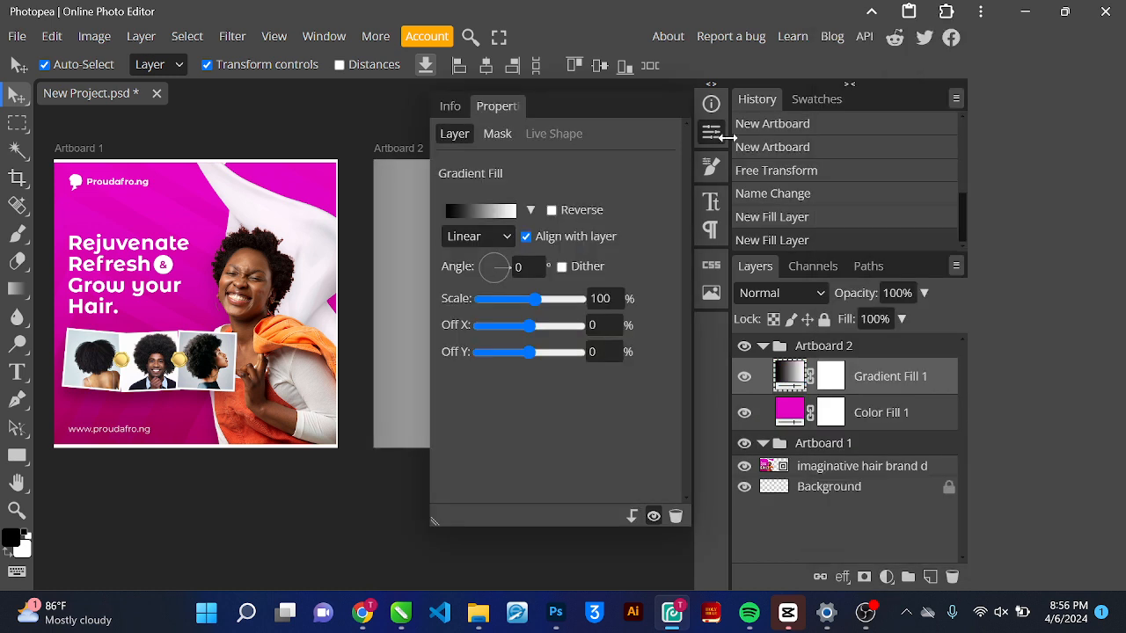
pyautogui.click(489, 214)
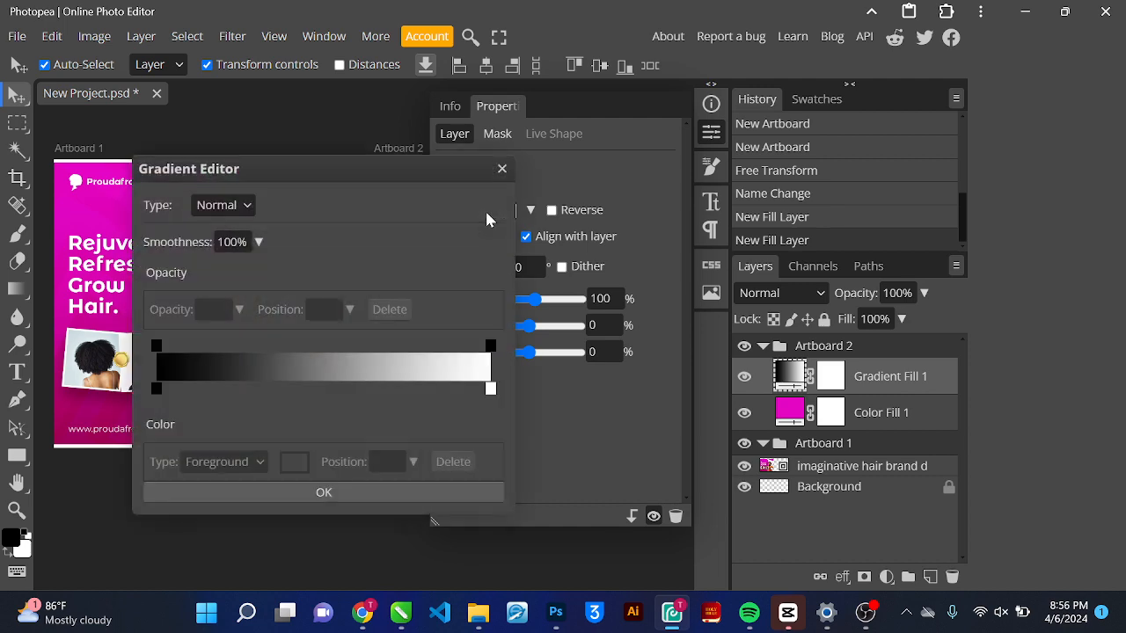
pyautogui.moveTo(343, 176); pyautogui.dragTo(620, 178)
pyautogui.click(433, 390)
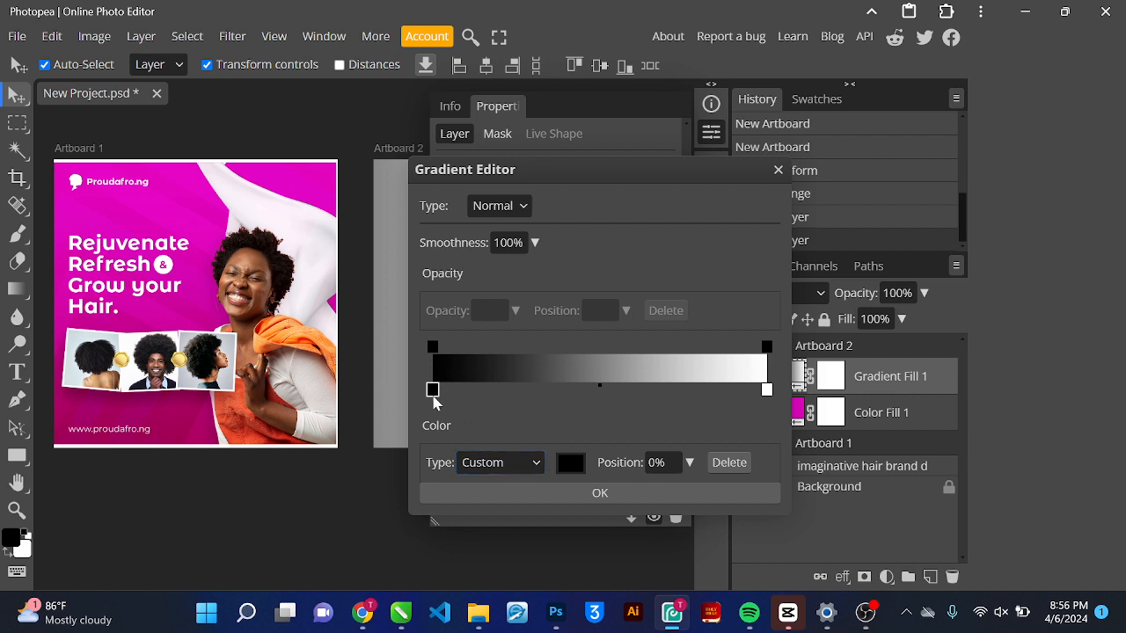
pyautogui.click(574, 467)
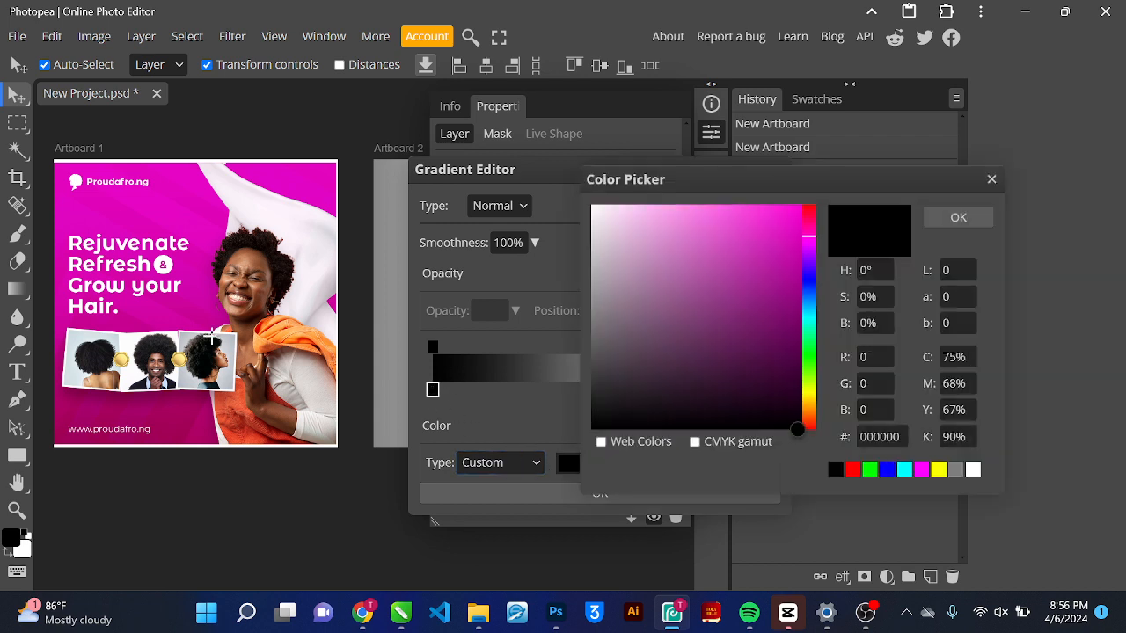
pyautogui.click(155, 428)
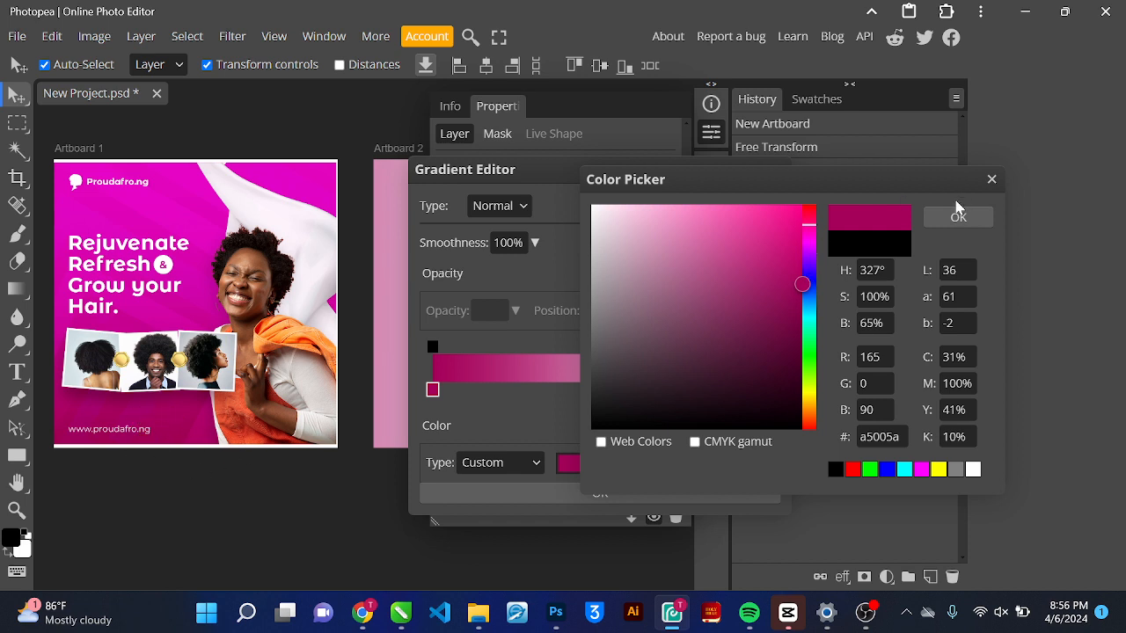
pyautogui.click(957, 221)
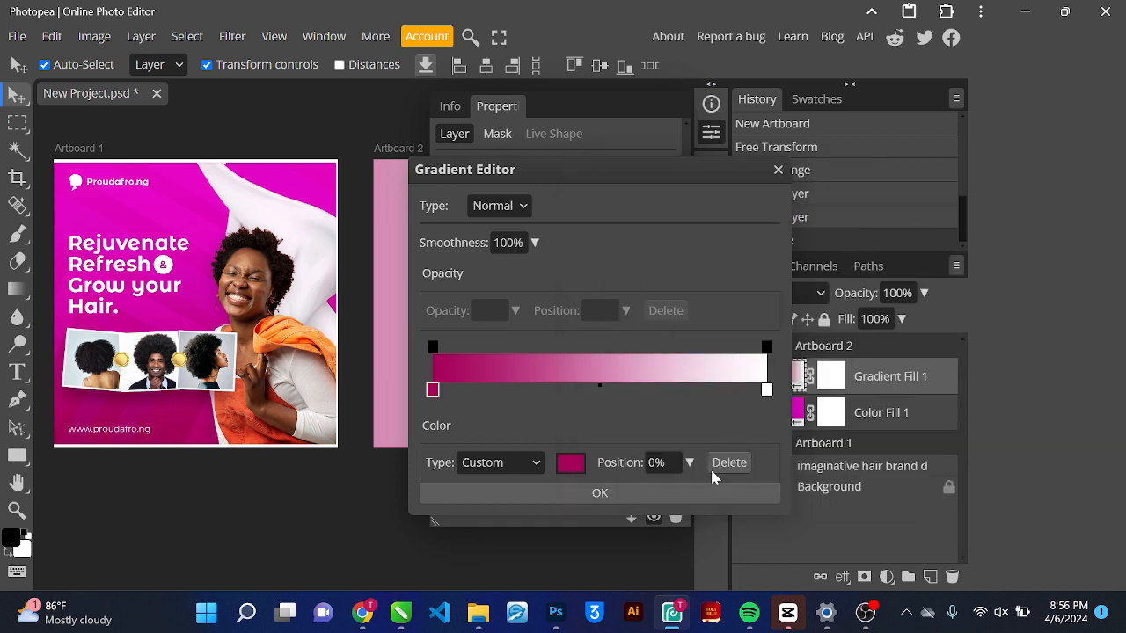
pyautogui.click(607, 497)
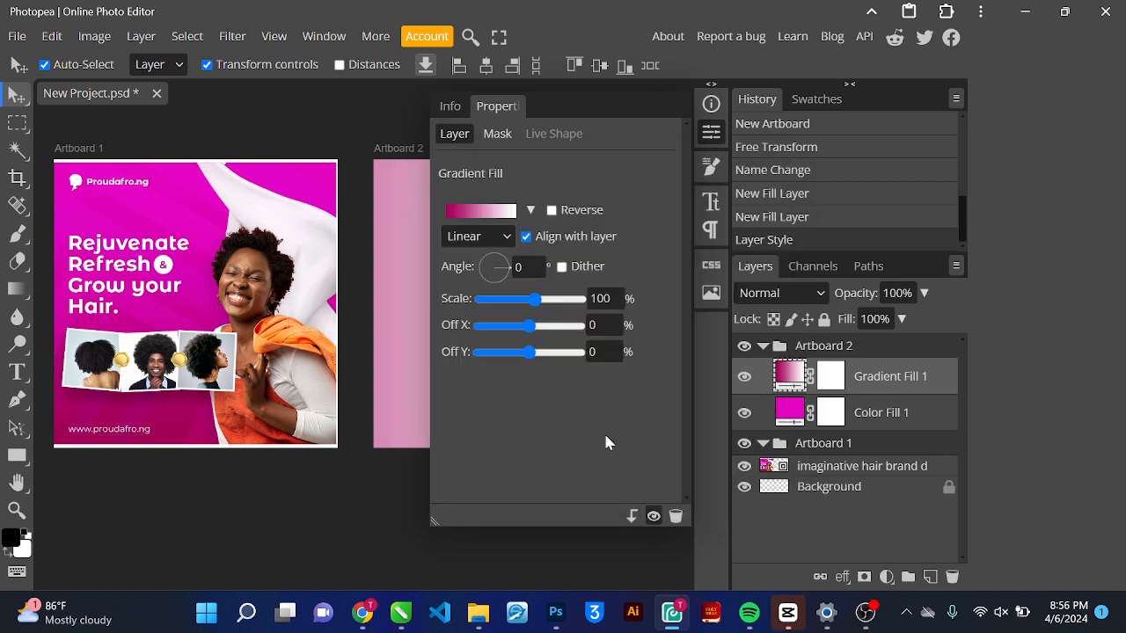
# Lower the opacity of the gradient fill's 100% opacity stop to 0% and confirm the gradient
pyautogui.click(497, 213)
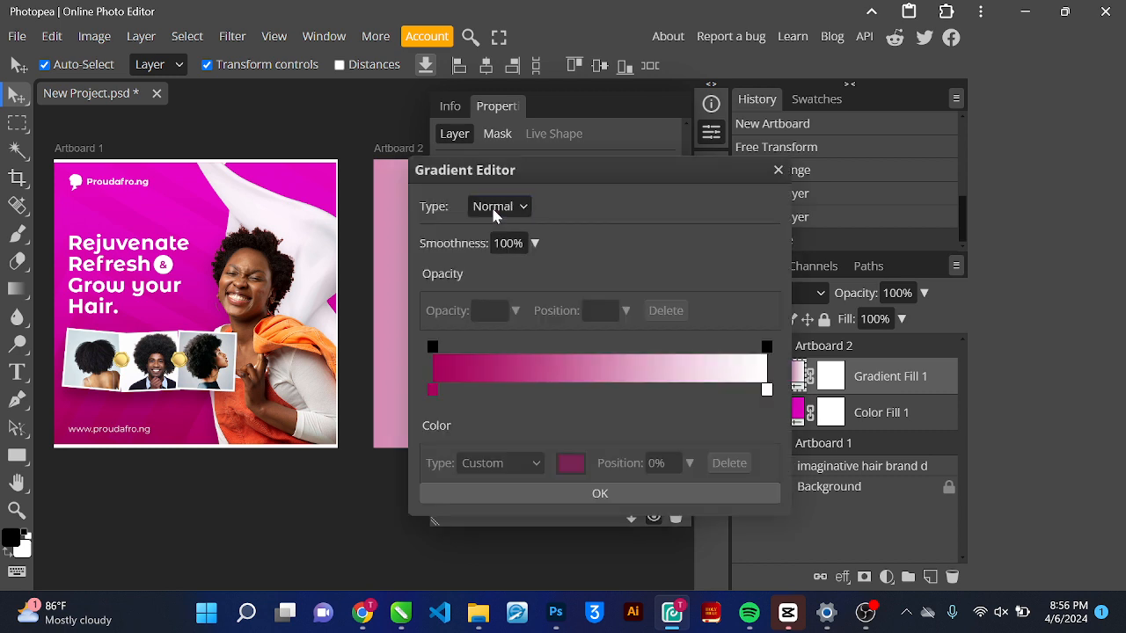
pyautogui.click(766, 390)
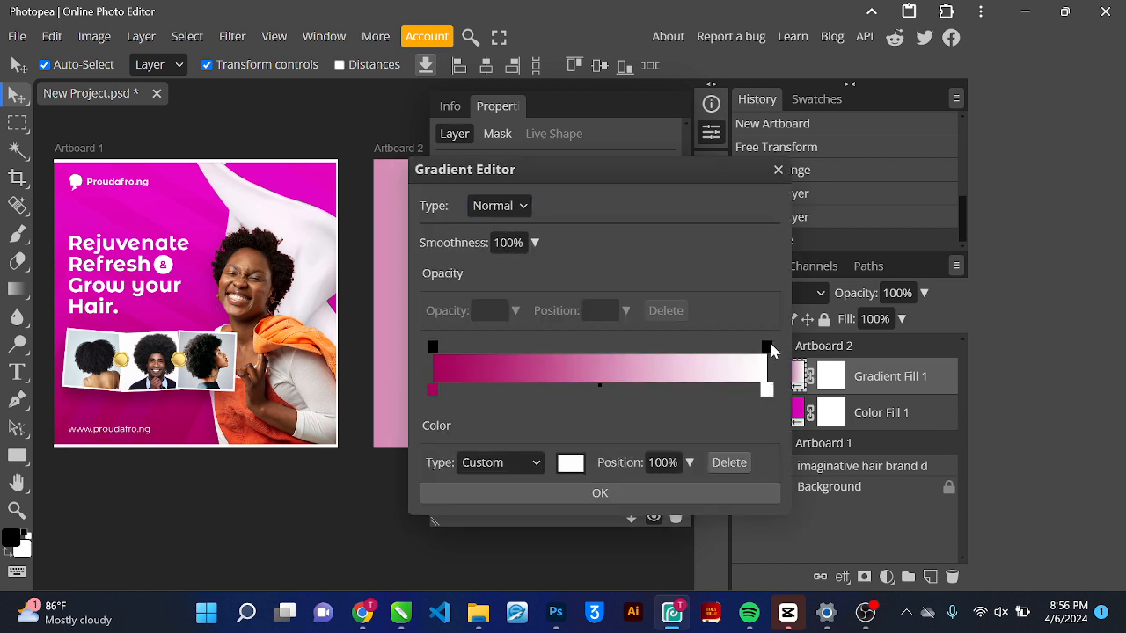
pyautogui.click(767, 347)
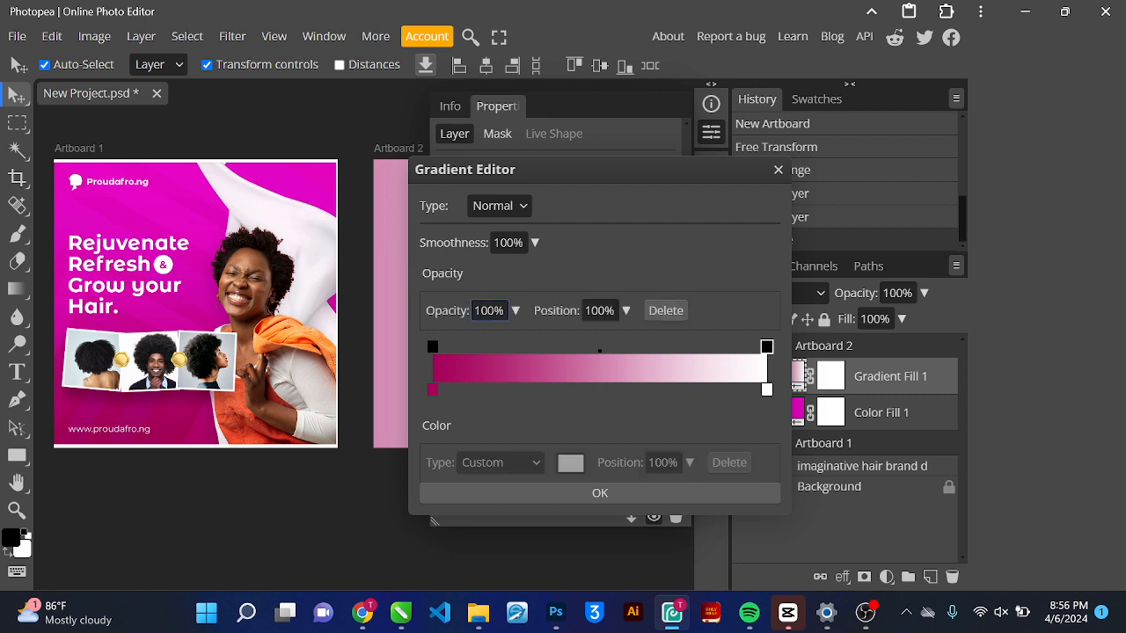
pyautogui.click(515, 311)
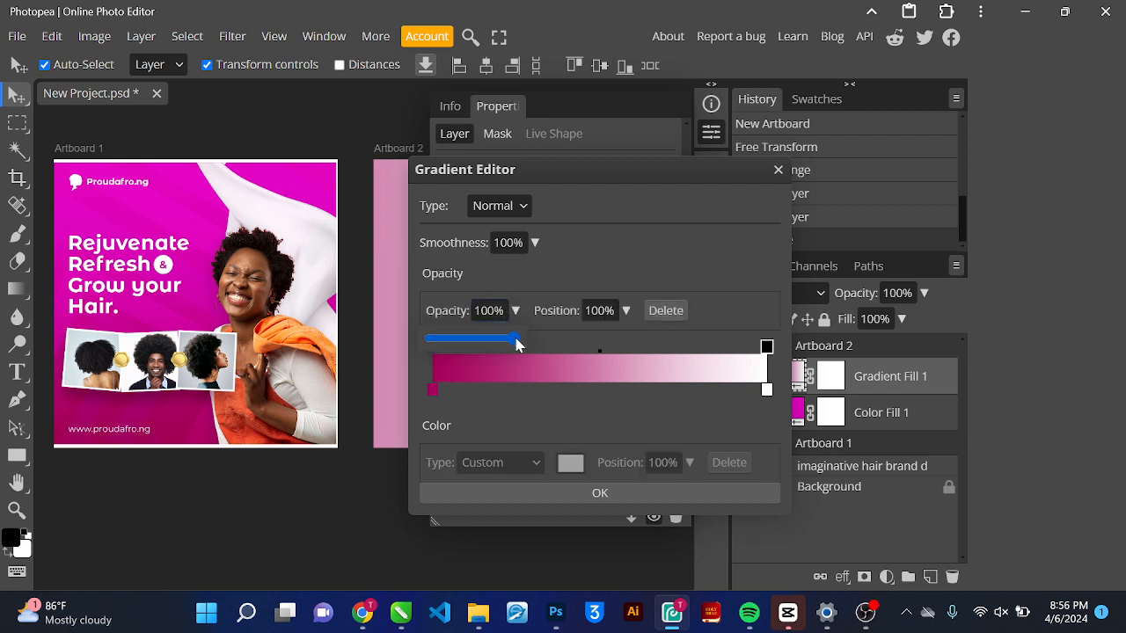
pyautogui.moveTo(518, 338); pyautogui.dragTo(384, 336)
pyautogui.click(522, 416)
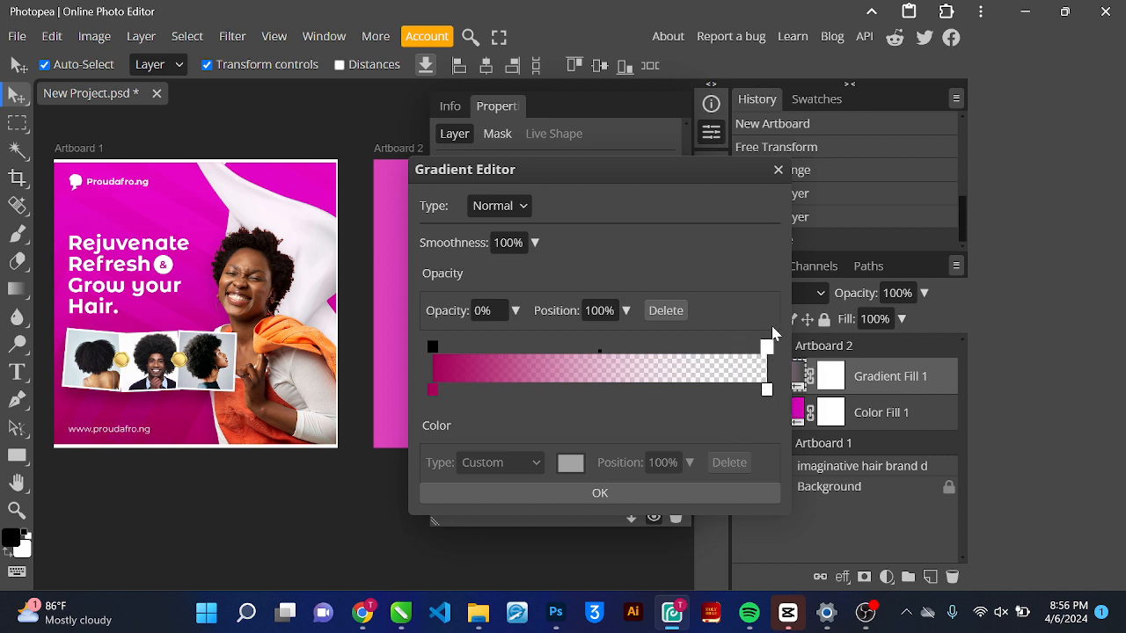
pyautogui.click(600, 494)
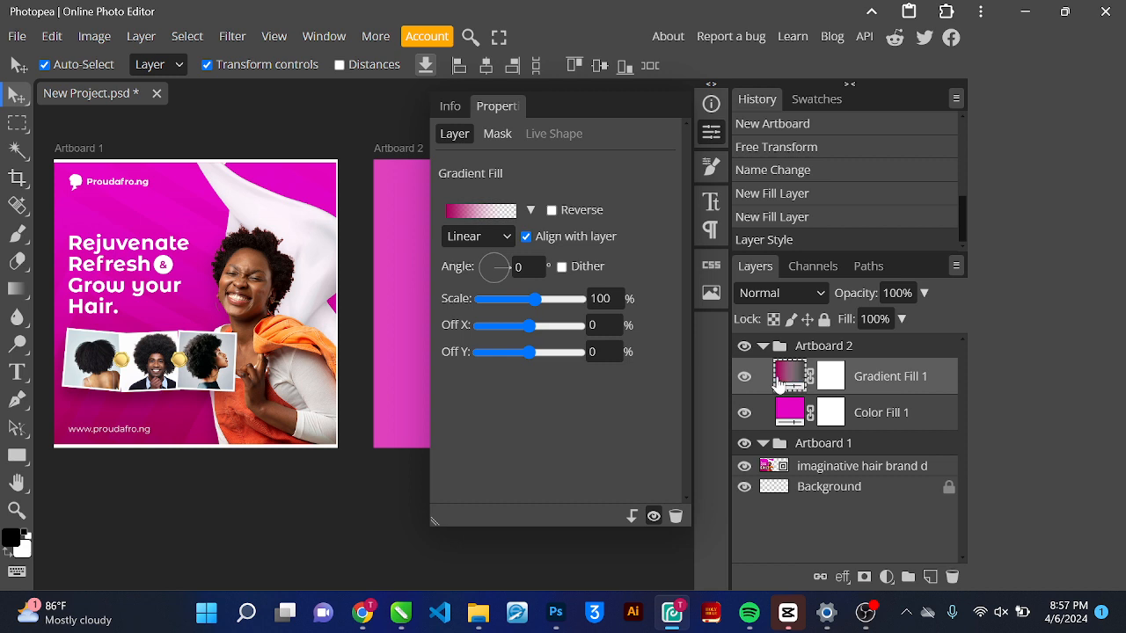
pyautogui.click(711, 131)
# Delete the magenta Color Fill layer beneath the gradient in Artboard 2
pyautogui.click(537, 280)
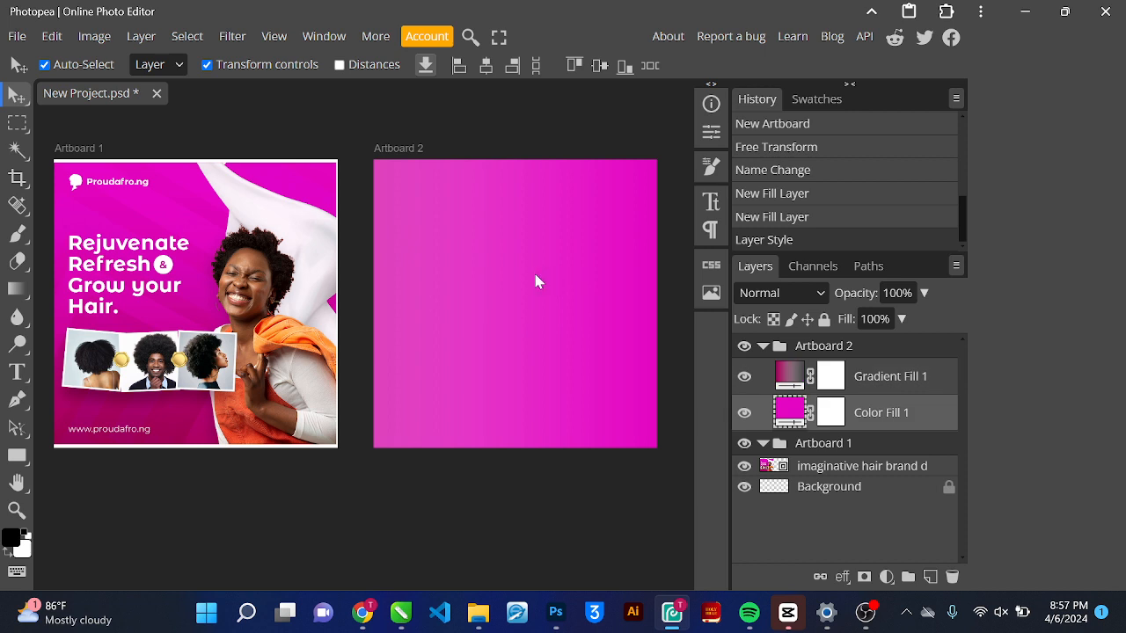
pyautogui.moveTo(868, 380)
pyautogui.mouseDown()
pyautogui.moveTo(869, 425)
pyautogui.moveTo(857, 403)
pyautogui.moveTo(867, 374)
pyautogui.moveTo(860, 387)
pyautogui.mouseUp()
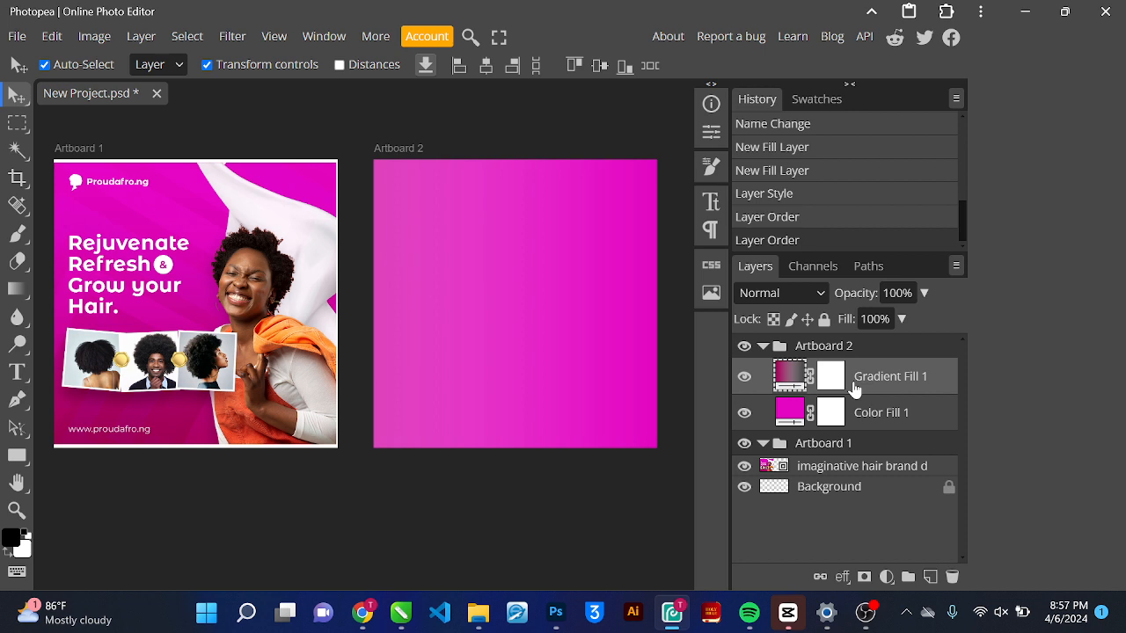
pyautogui.click(880, 412)
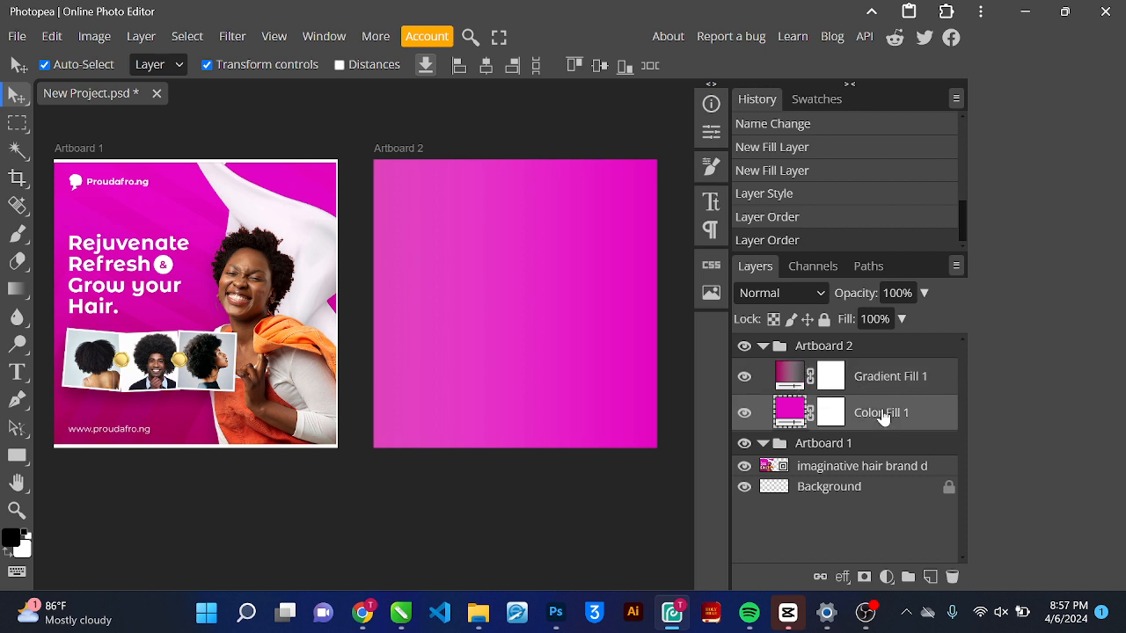
pyautogui.press('Delete')
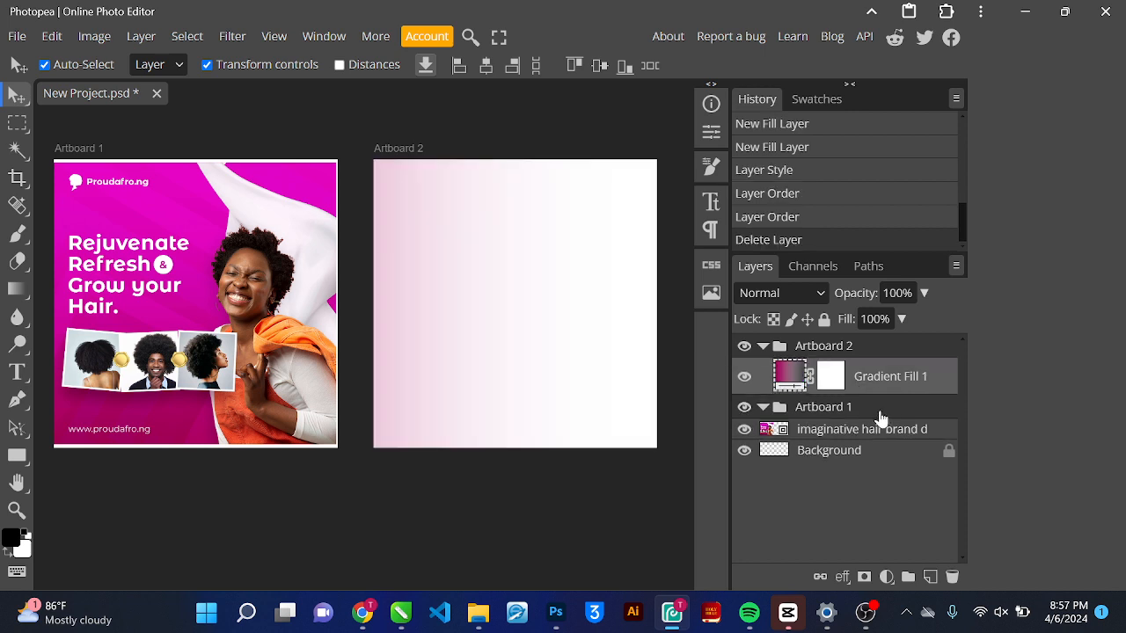
# Set the gradient fill's 100% color stop to a4015d, sampled from the hair brand design's lower background
pyautogui.doubleClick(783, 375)
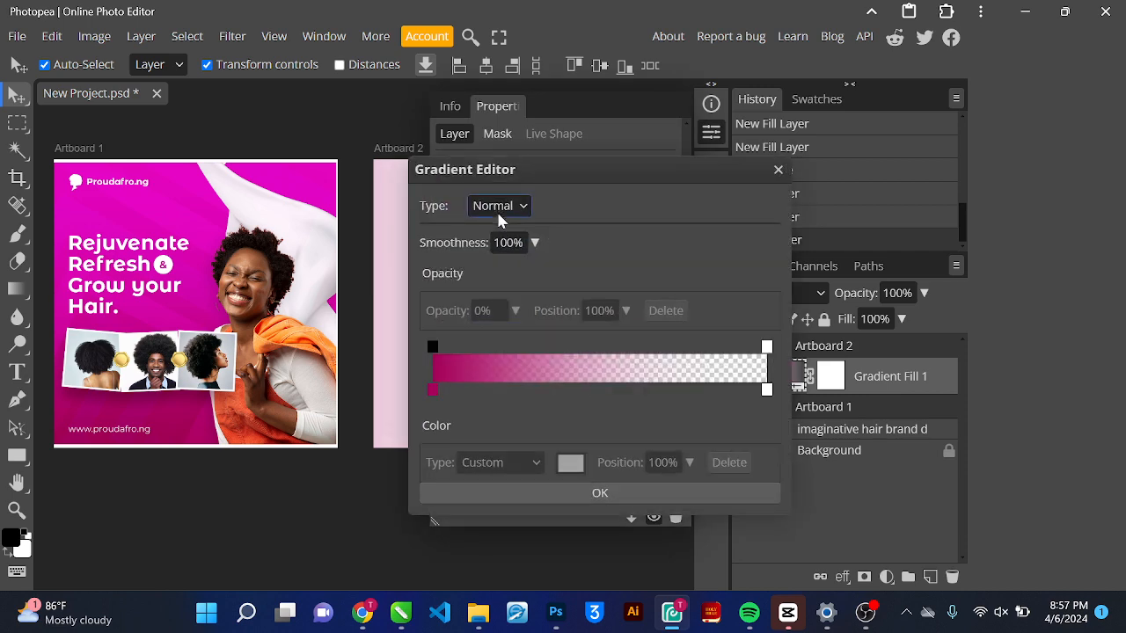
pyautogui.click(497, 212)
pyautogui.click(767, 393)
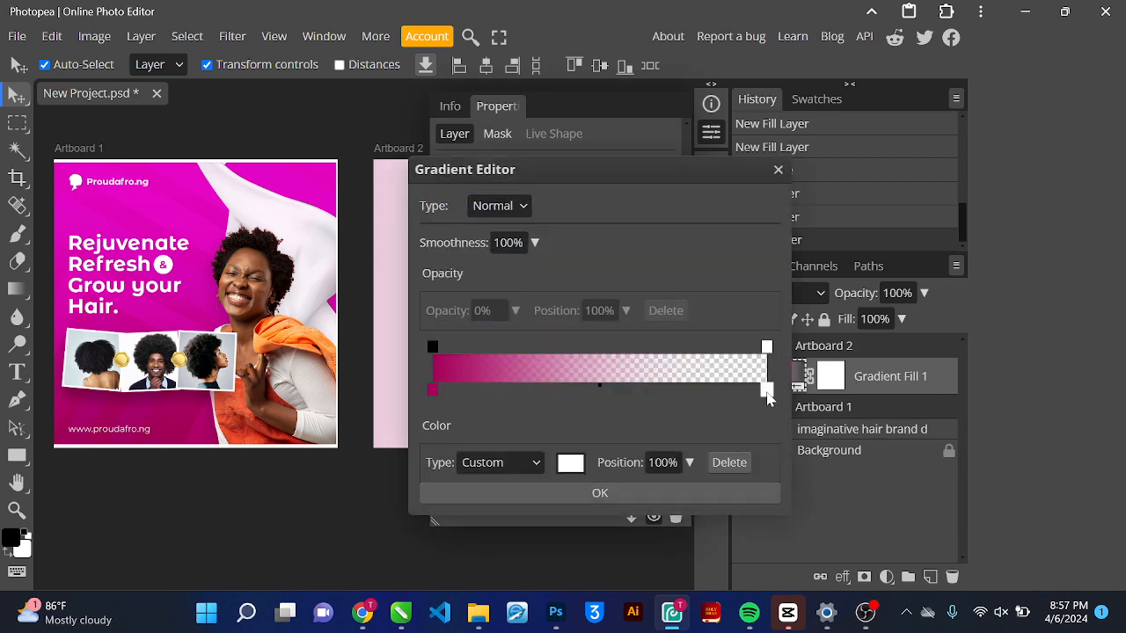
pyautogui.click(570, 462)
pyautogui.click(108, 410)
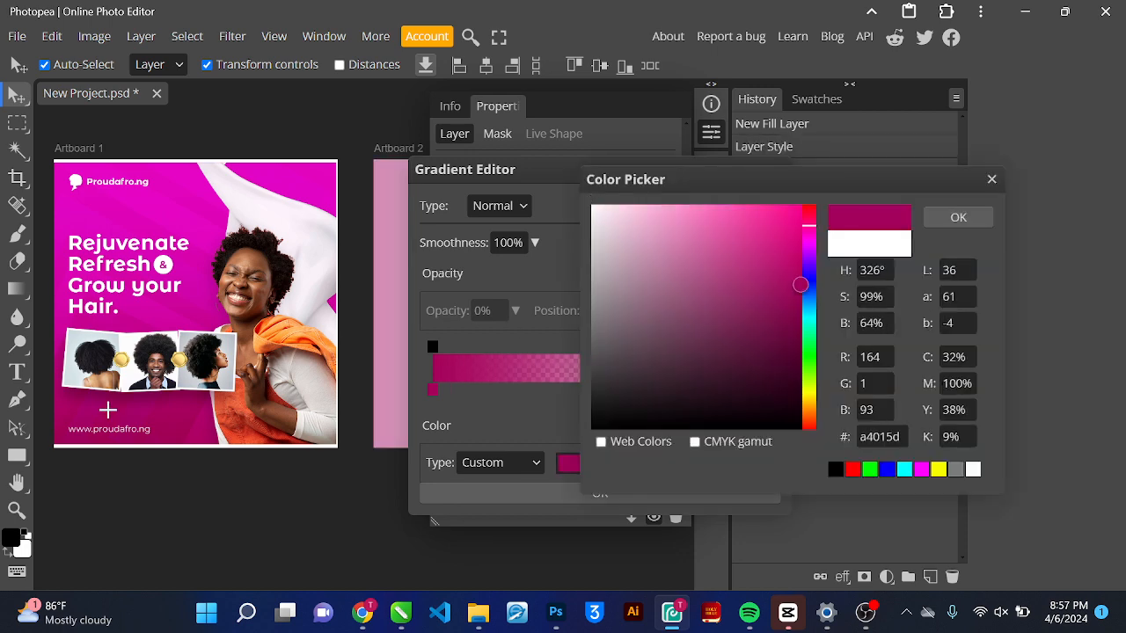
pyautogui.click(985, 217)
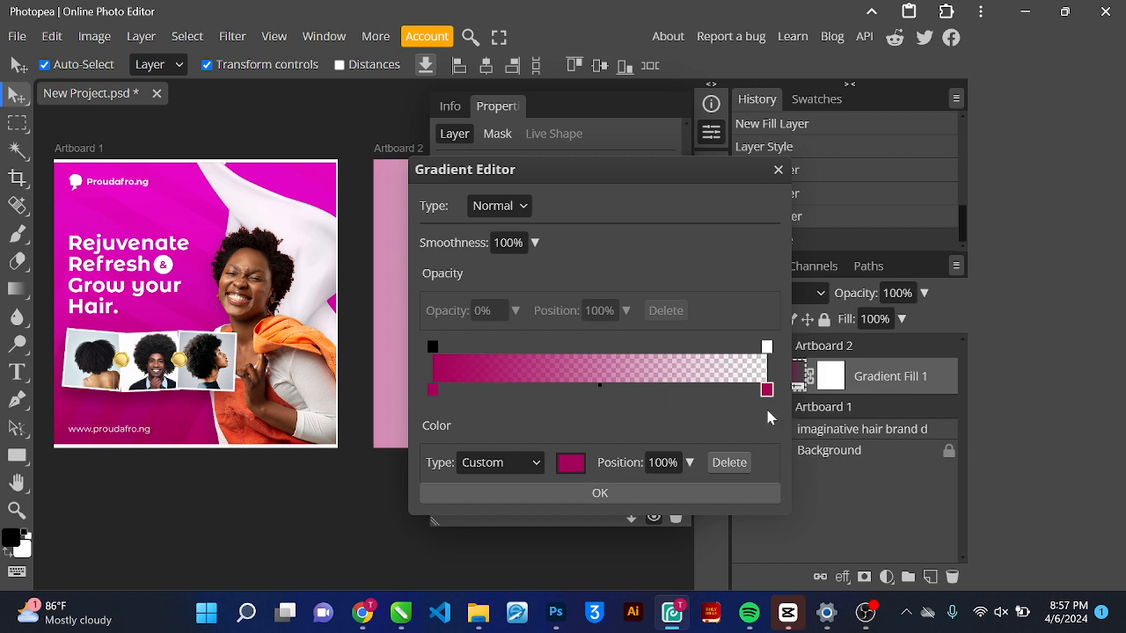
# Raise the opacity of the gradient's 100% opacity stop to 100%
pyautogui.click(767, 350)
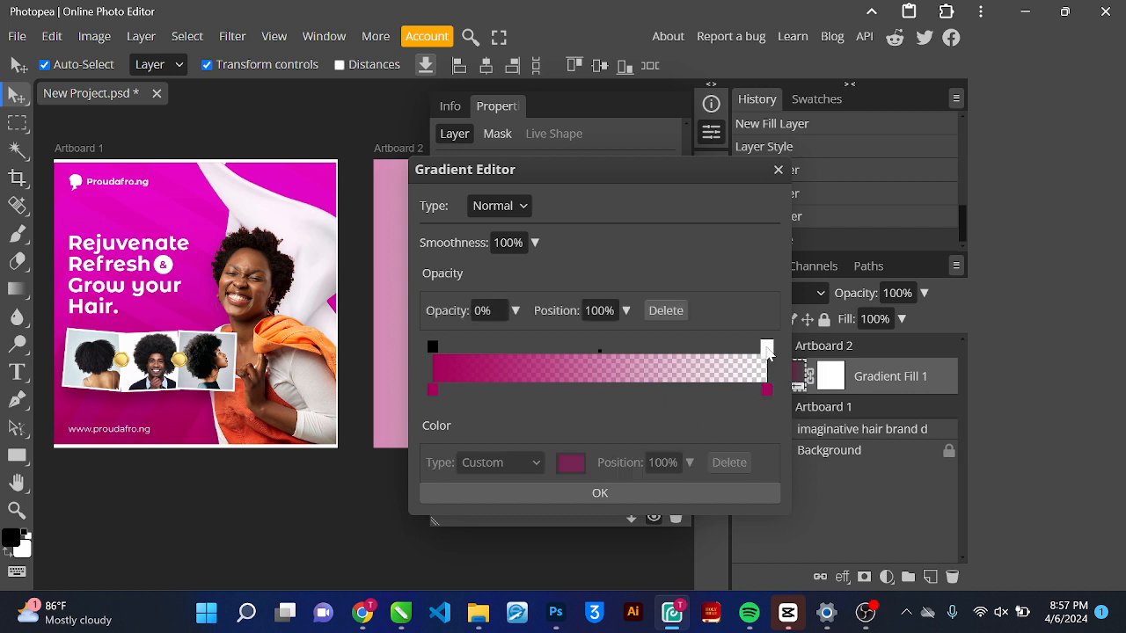
pyautogui.click(489, 311)
pyautogui.click(515, 310)
pyautogui.moveTo(483, 345); pyautogui.dragTo(571, 360)
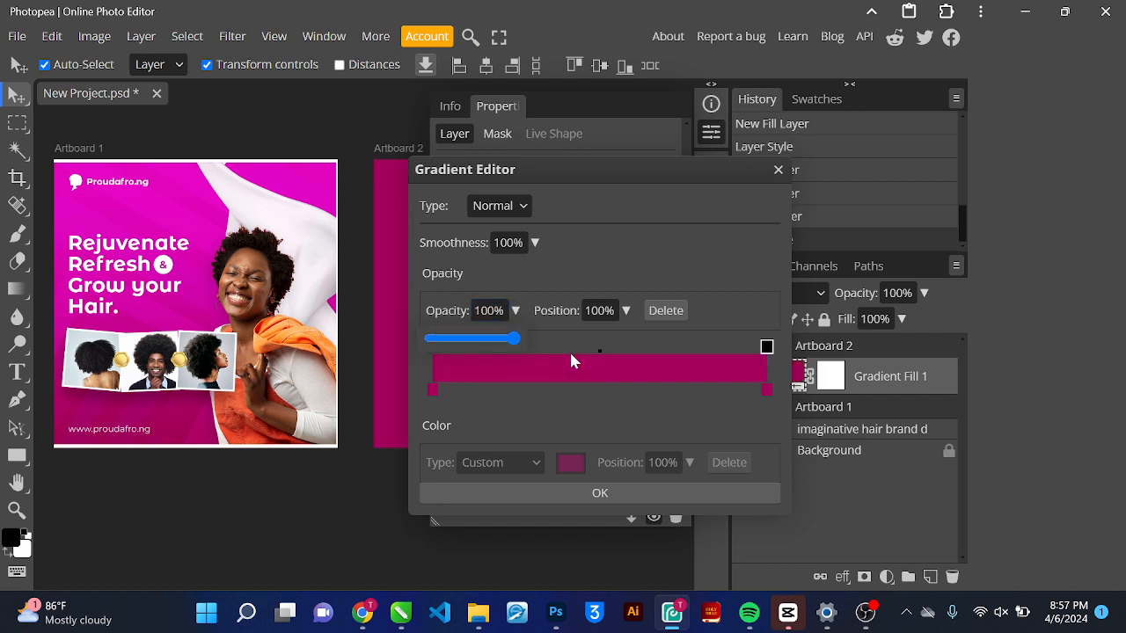
# Add an intermediate color stop at 23% and recolor the starting stop, at 1%, with magenta sampled from the design's upper background
pyautogui.click(497, 392)
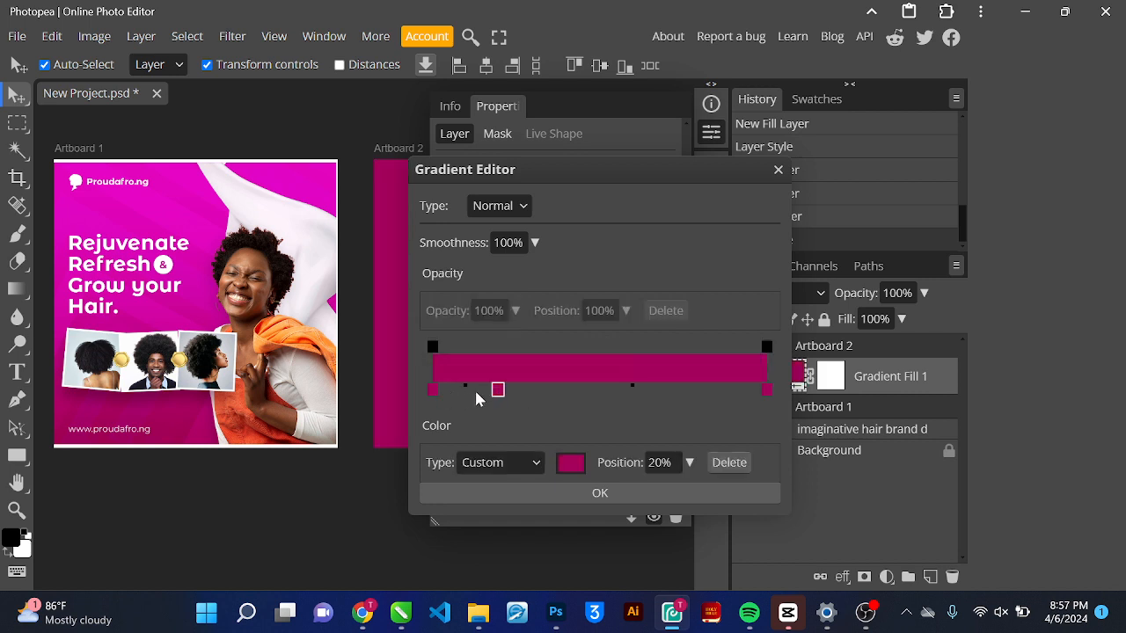
pyautogui.moveTo(501, 392); pyautogui.dragTo(511, 391)
pyautogui.click(436, 391)
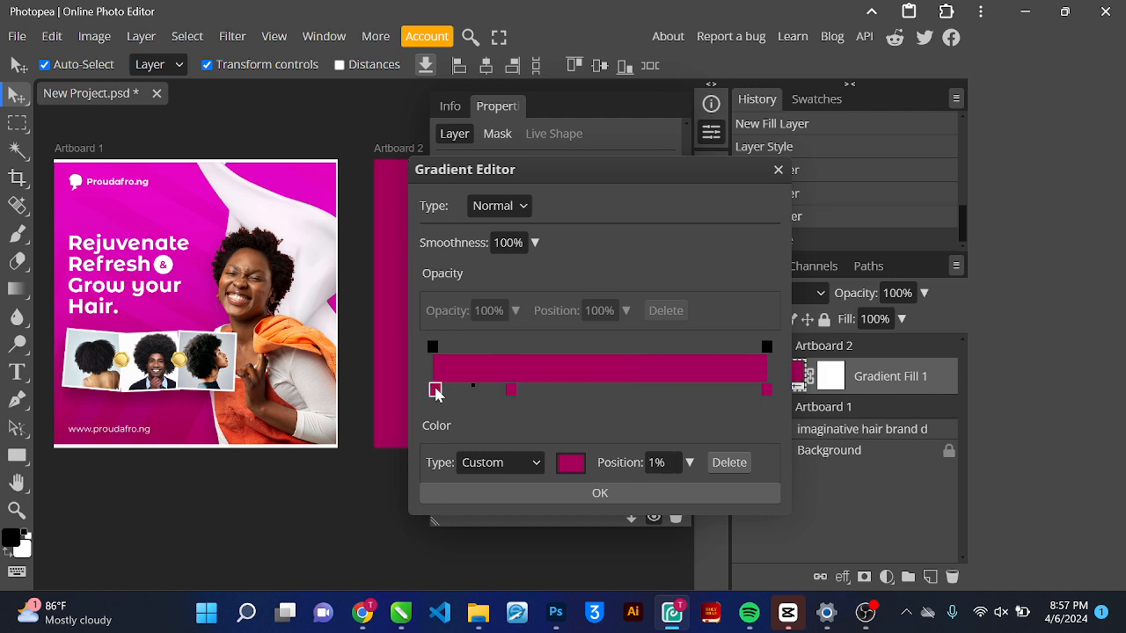
pyautogui.click(570, 462)
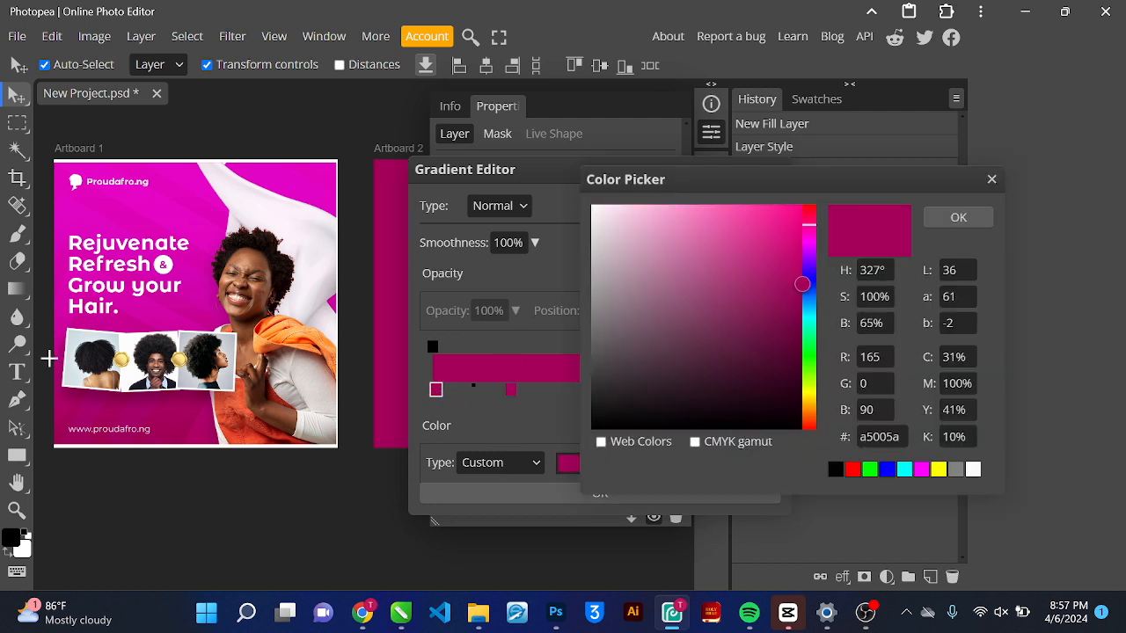
pyautogui.click(162, 201)
pyautogui.click(958, 217)
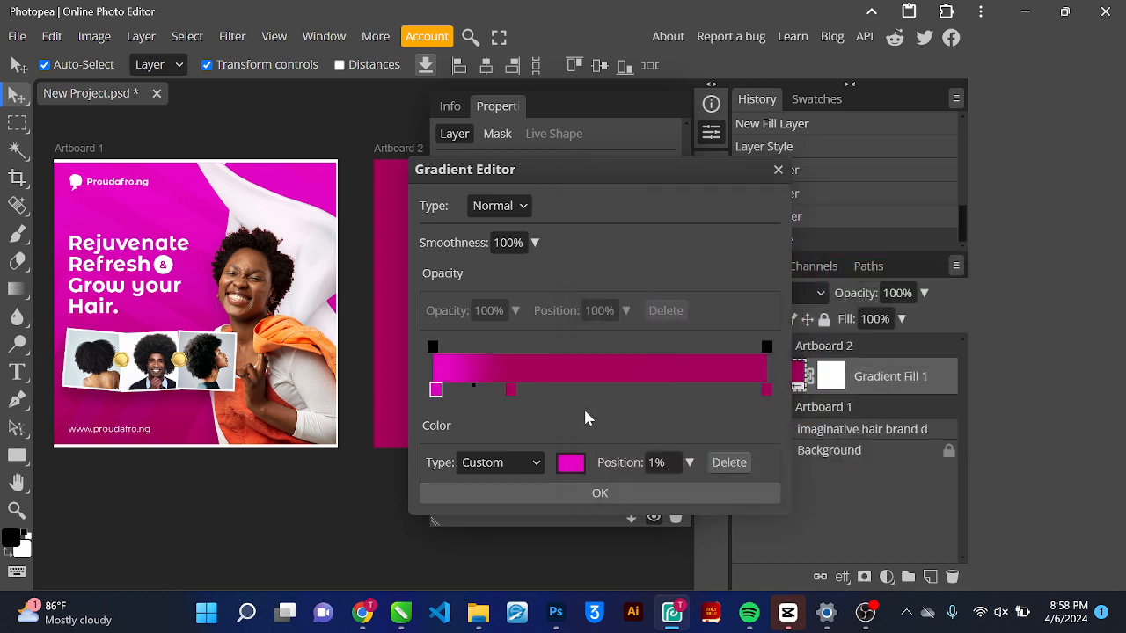
# Delete the intermediate 23% color stop and confirm the magenta-to-crimson gradient
pyautogui.click(512, 391)
pyautogui.press('Delete')
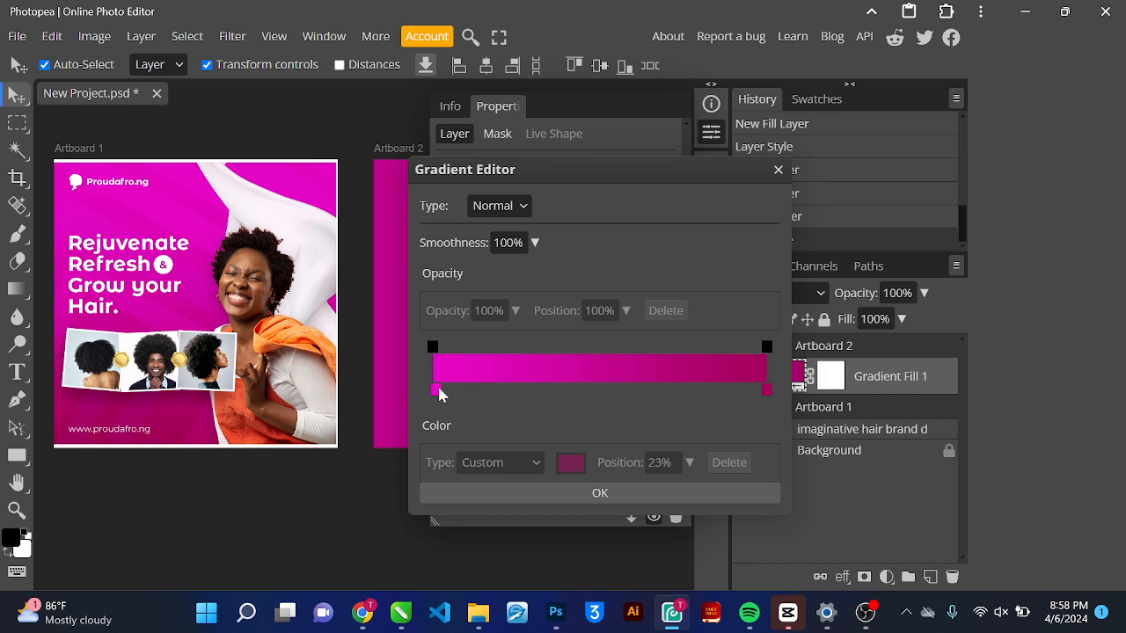
pyautogui.click(626, 494)
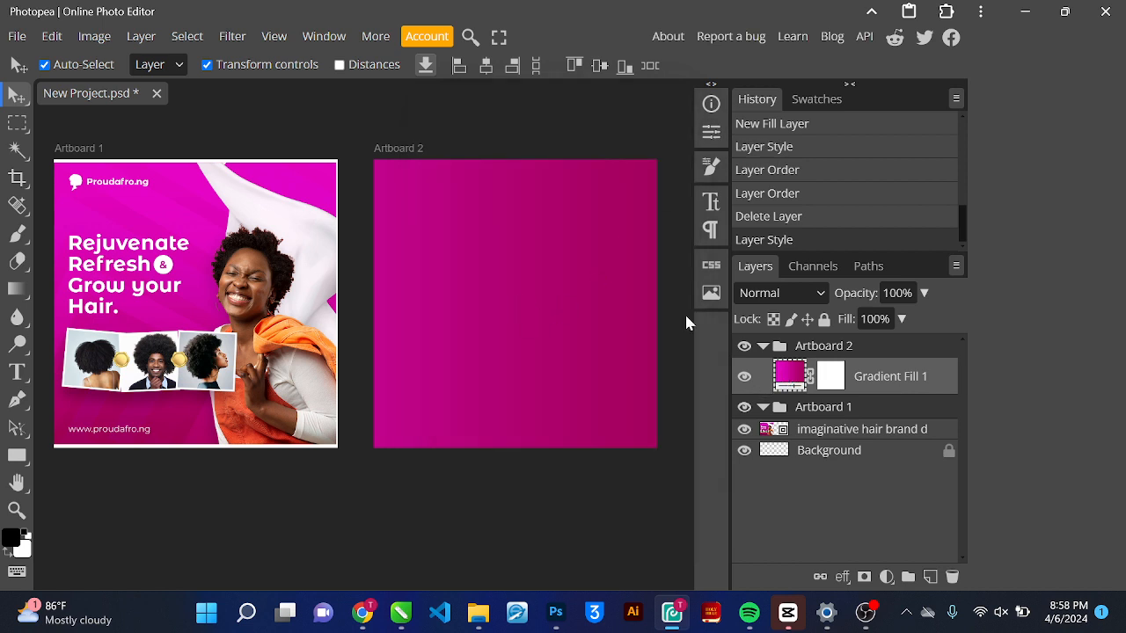
# Rotate Artboard 2's gradient fill to an angle of -91° so magenta starts at the artboard's upper edge
pyautogui.doubleClick(789, 372)
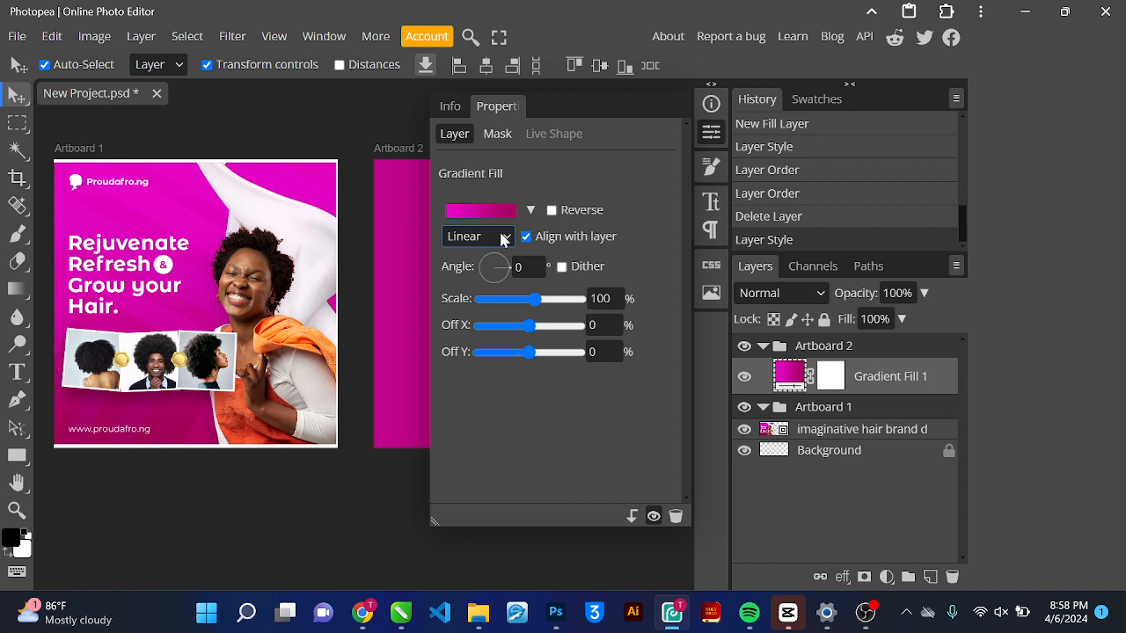
pyautogui.moveTo(510, 269); pyautogui.dragTo(494, 296)
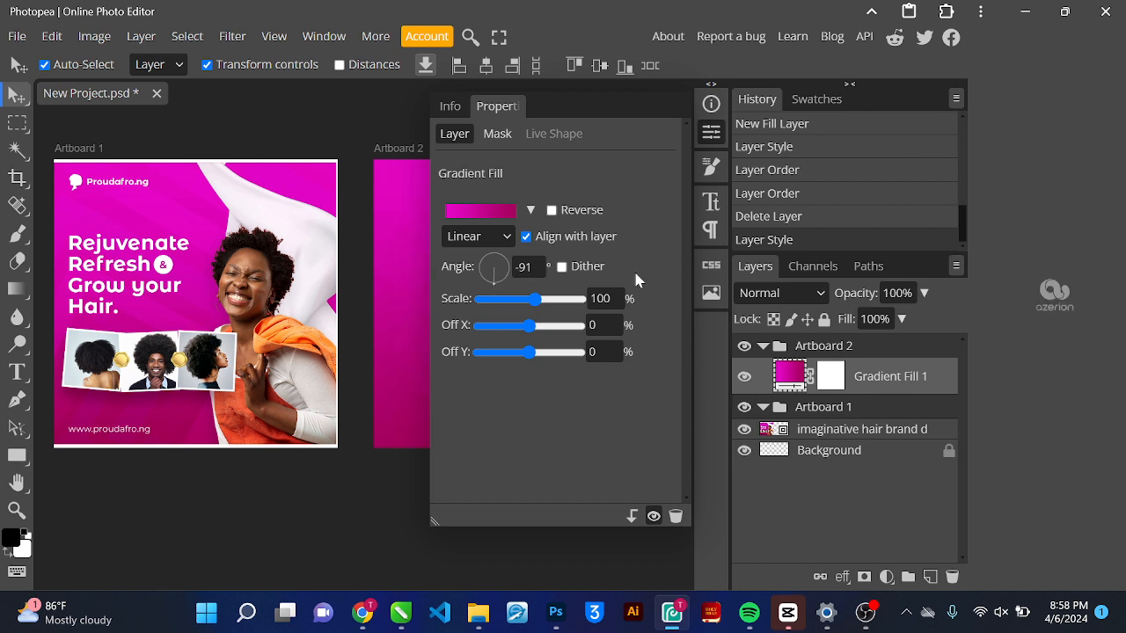
pyautogui.click(711, 133)
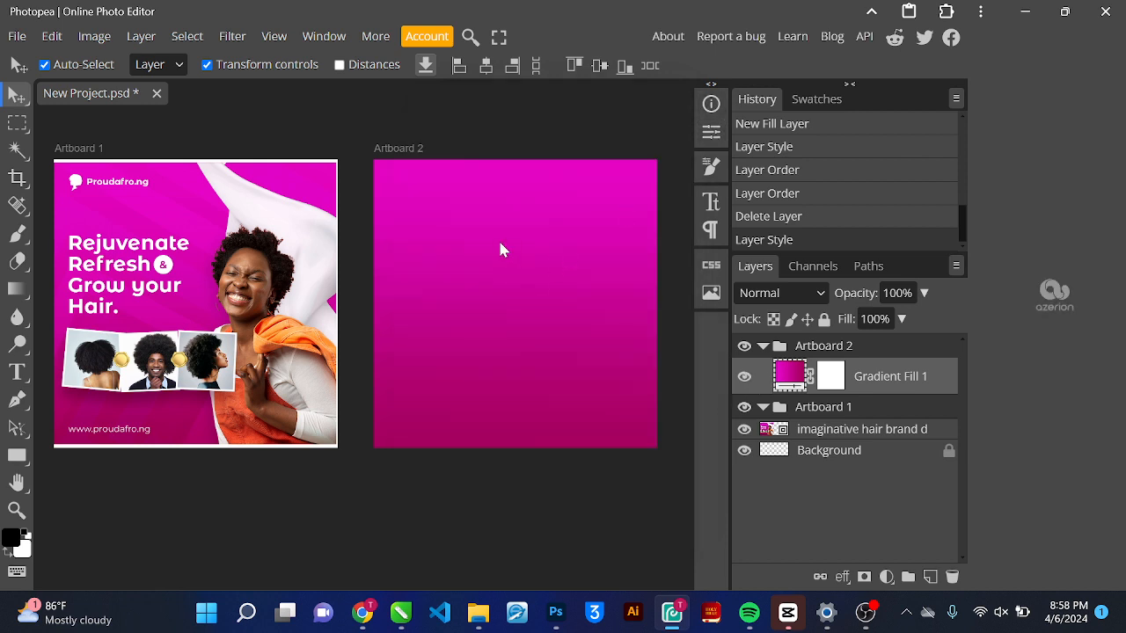
# Bring up the file selection dialog and go to the Downloads folder
pyautogui.click(18, 37)
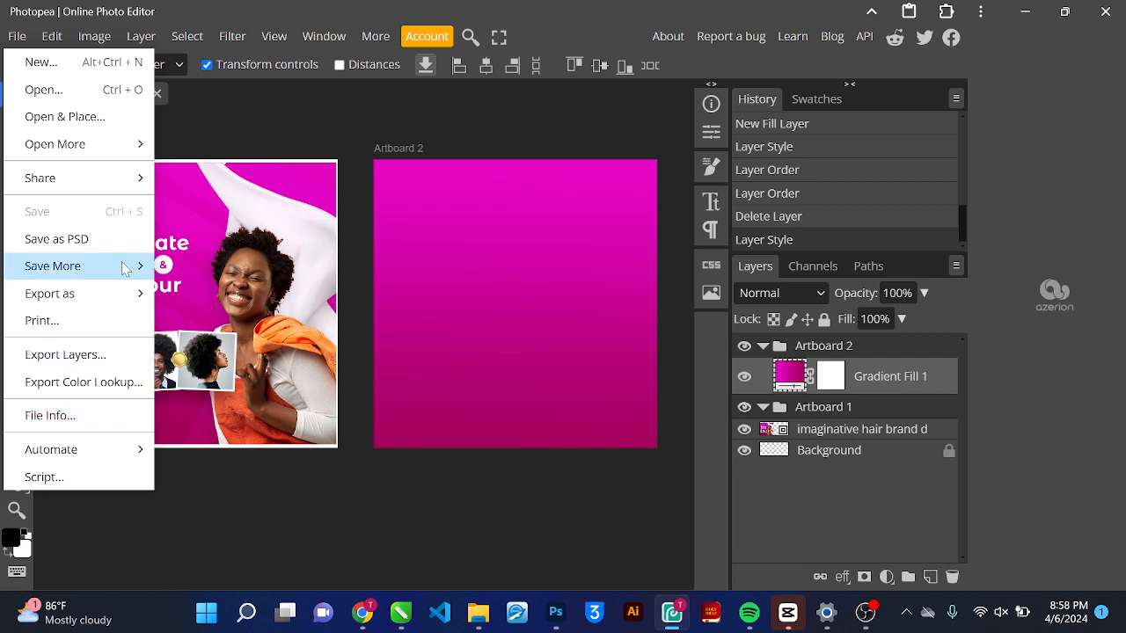
pyautogui.click(77, 107)
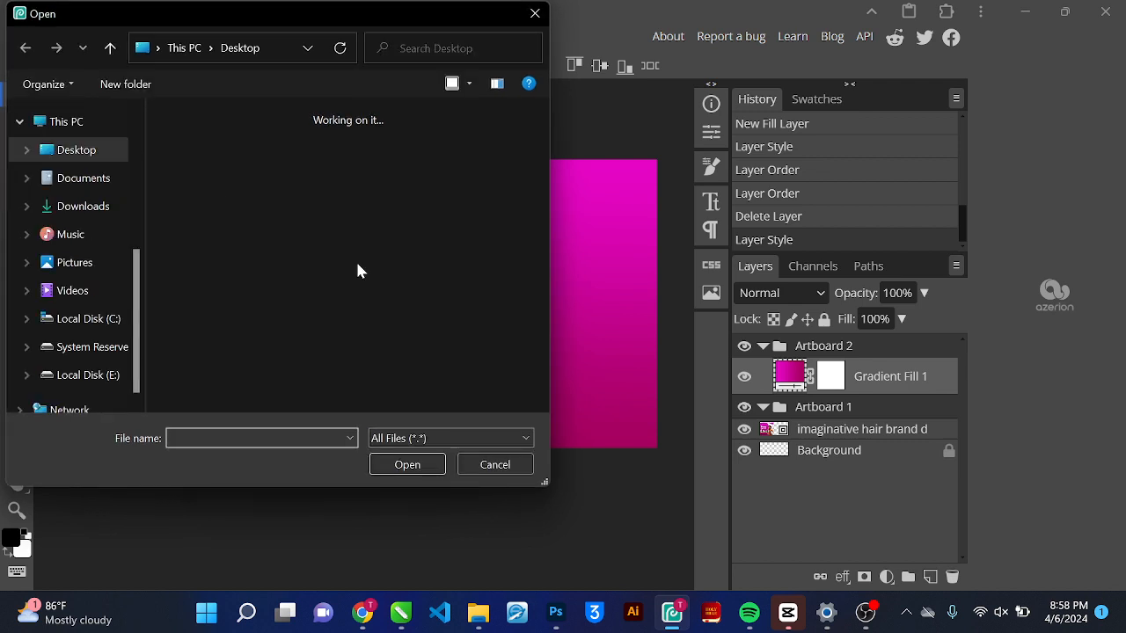
pyautogui.click(48, 221)
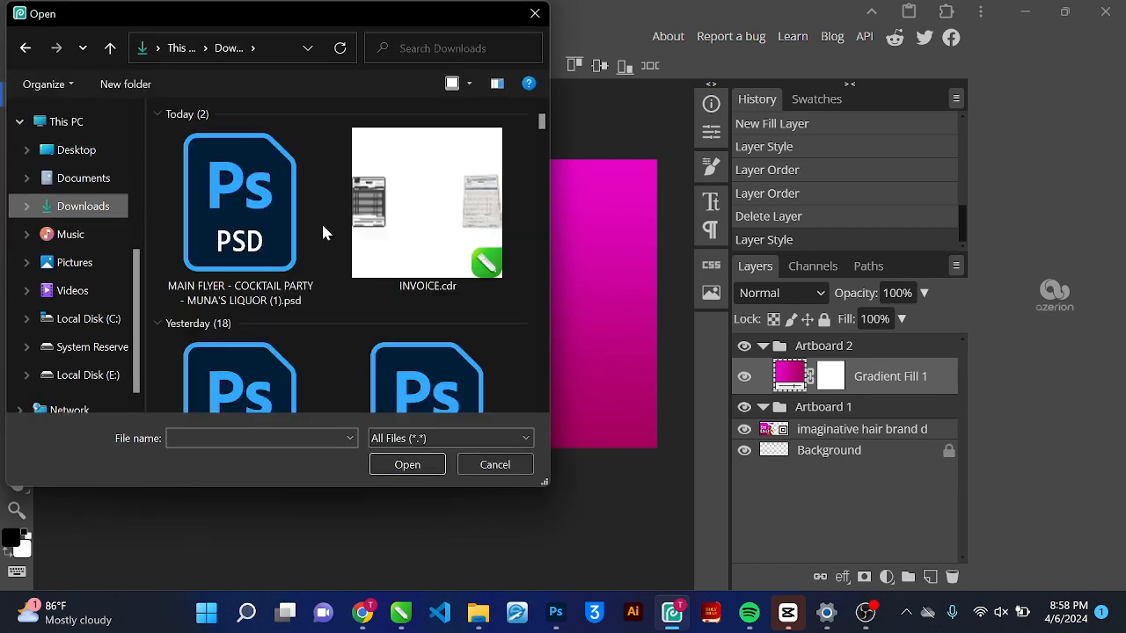
# Find the white flowing fabric image pngegg (12).png in Downloads and place it into Artboard 2
pyautogui.scroll(-2, 321, 231)
pyautogui.scroll(2, 323, 232)
pyautogui.scroll(-4, 323, 231)
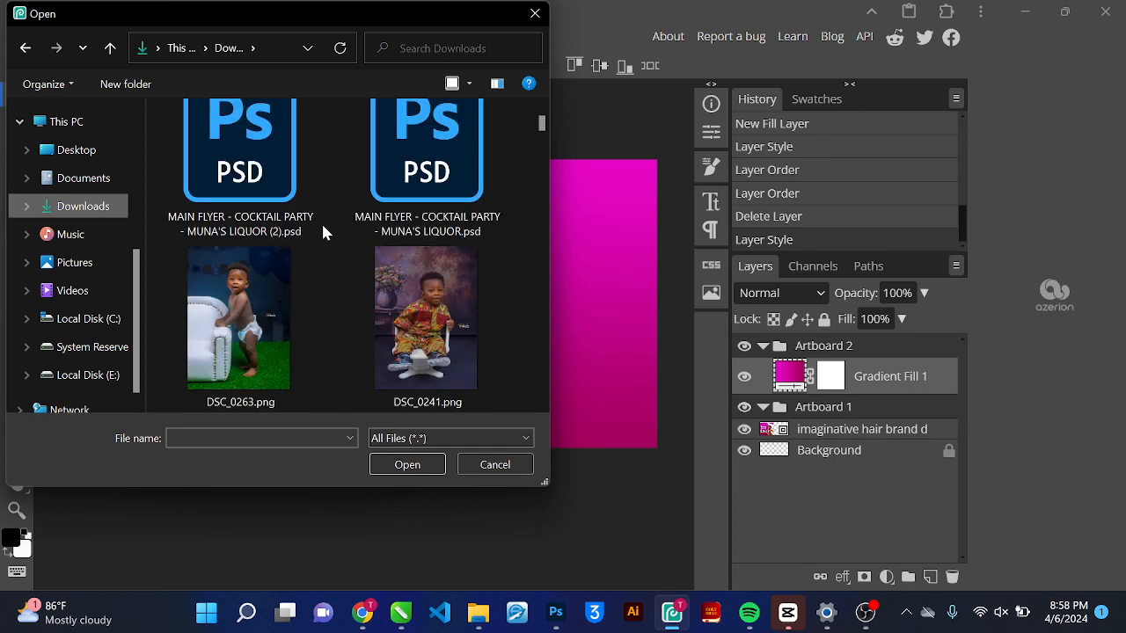
pyautogui.scroll(-6, 323, 232)
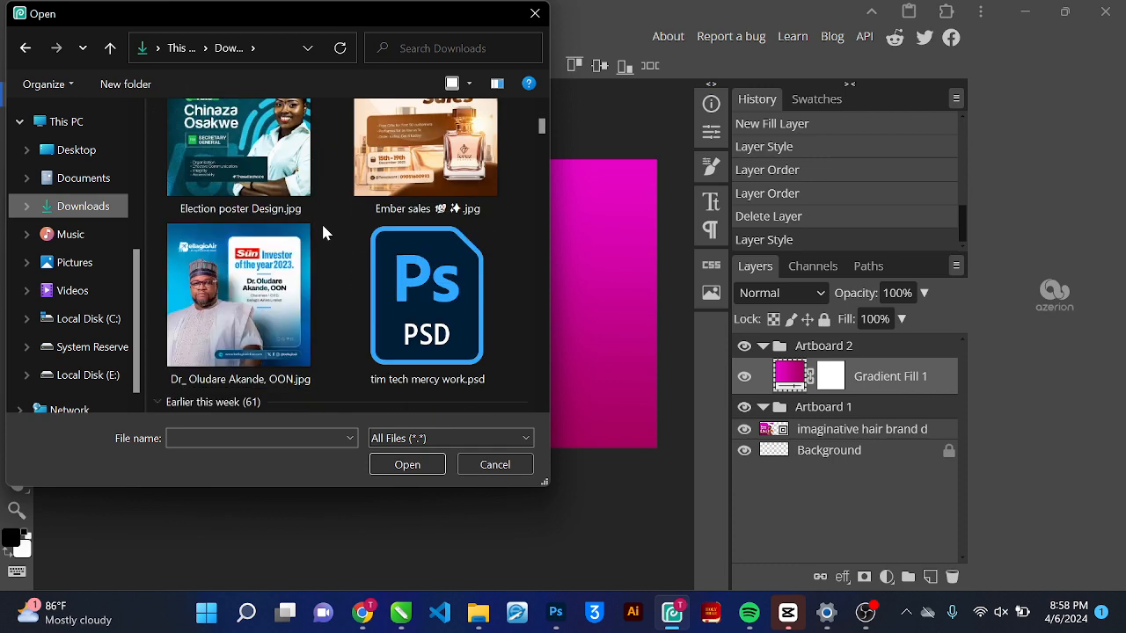
pyautogui.scroll(-10, 323, 232)
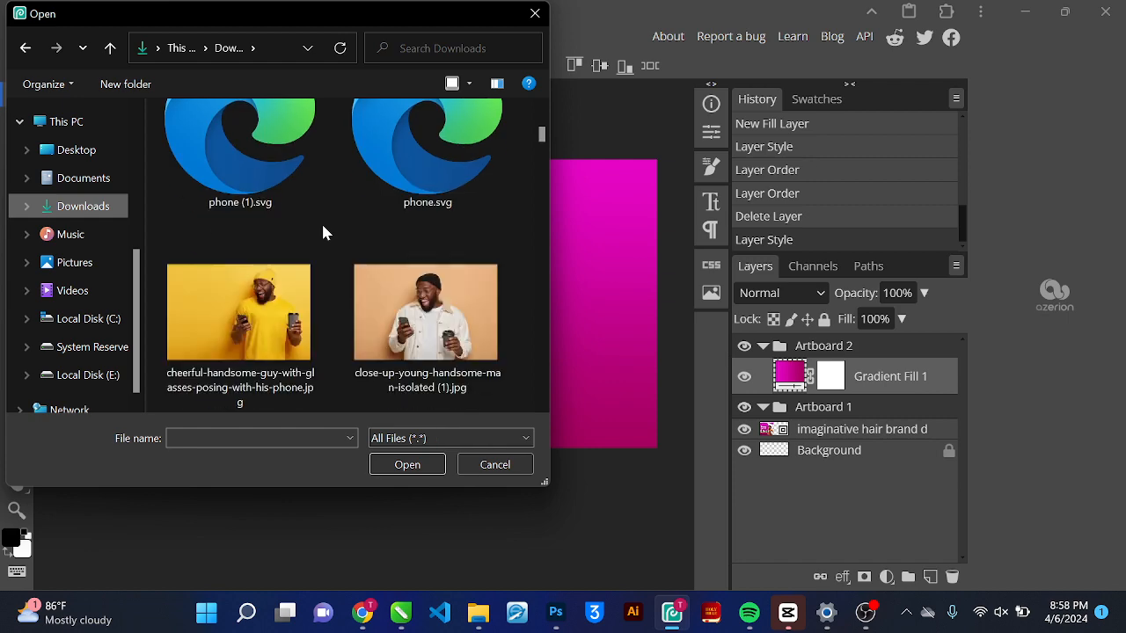
pyautogui.scroll(-6, 323, 227)
pyautogui.scroll(5, 323, 226)
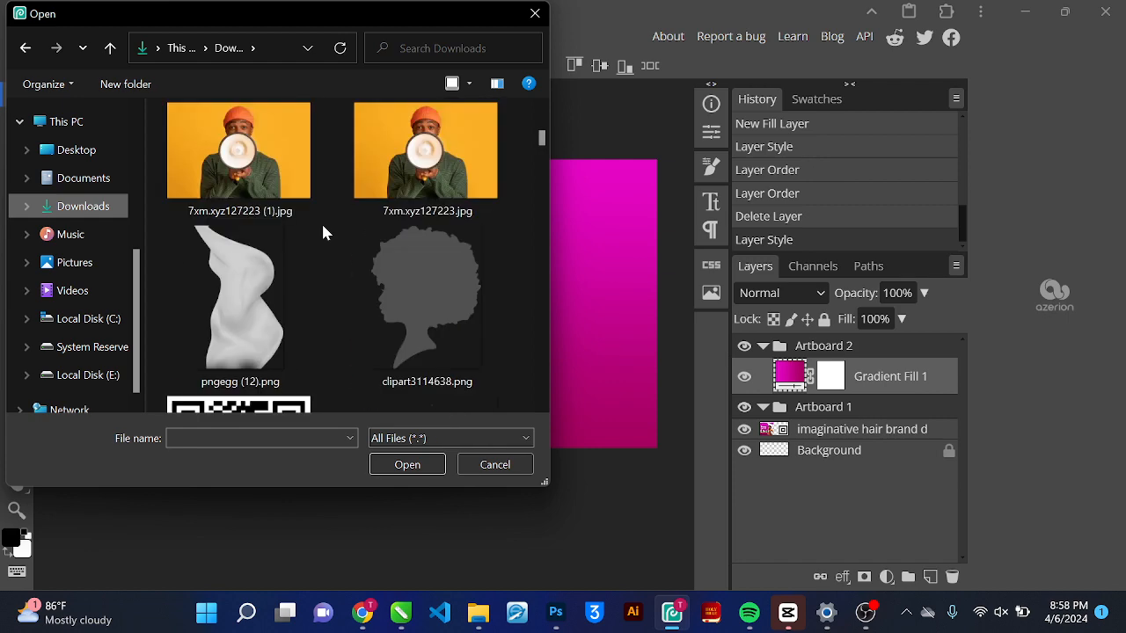
pyautogui.scroll(-8, 323, 232)
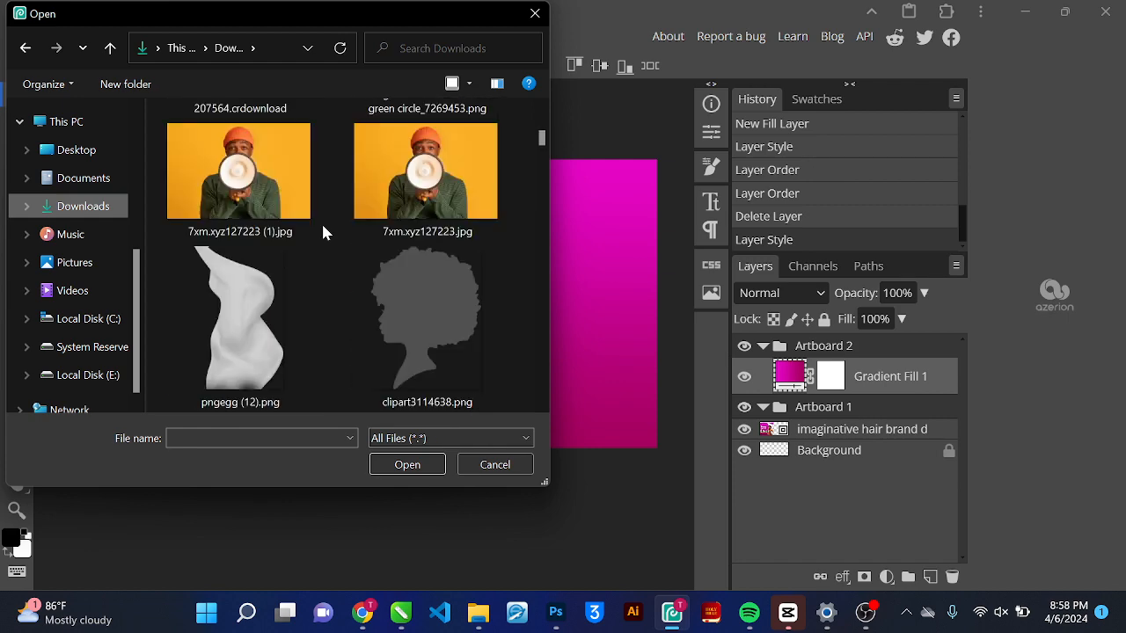
pyautogui.scroll(-10, 322, 232)
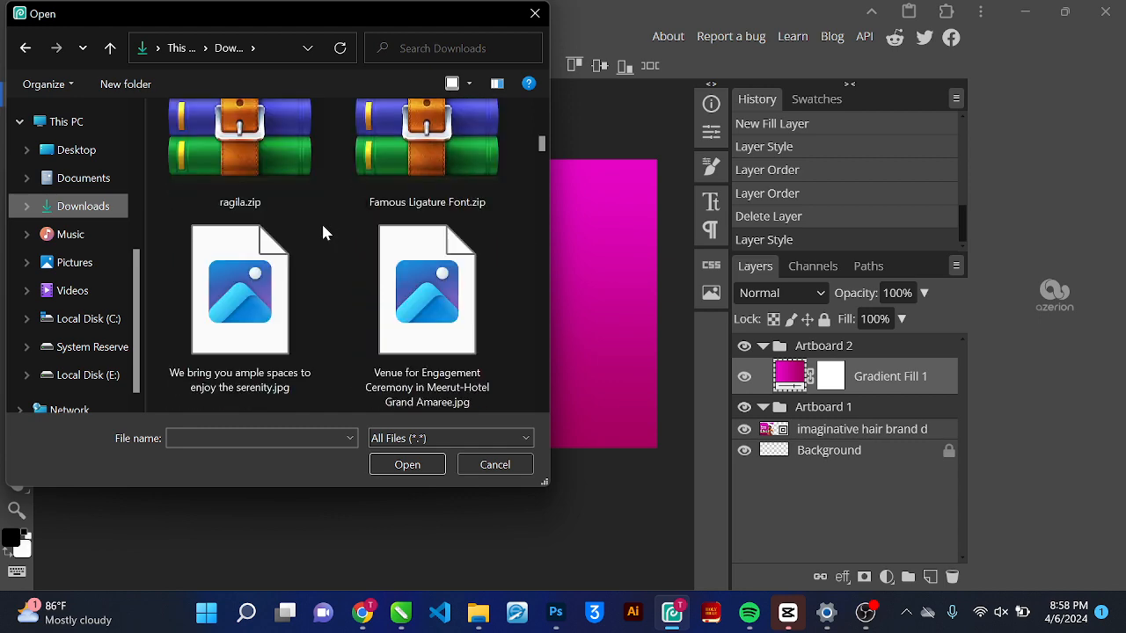
pyautogui.scroll(-10, 323, 233)
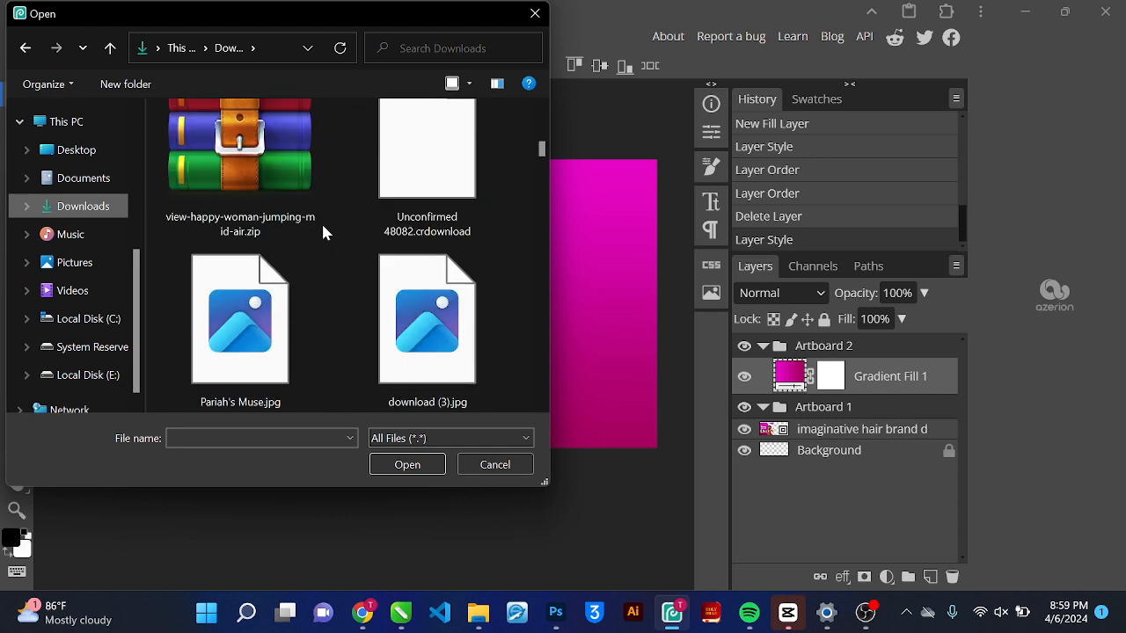
pyautogui.scroll(-8, 322, 232)
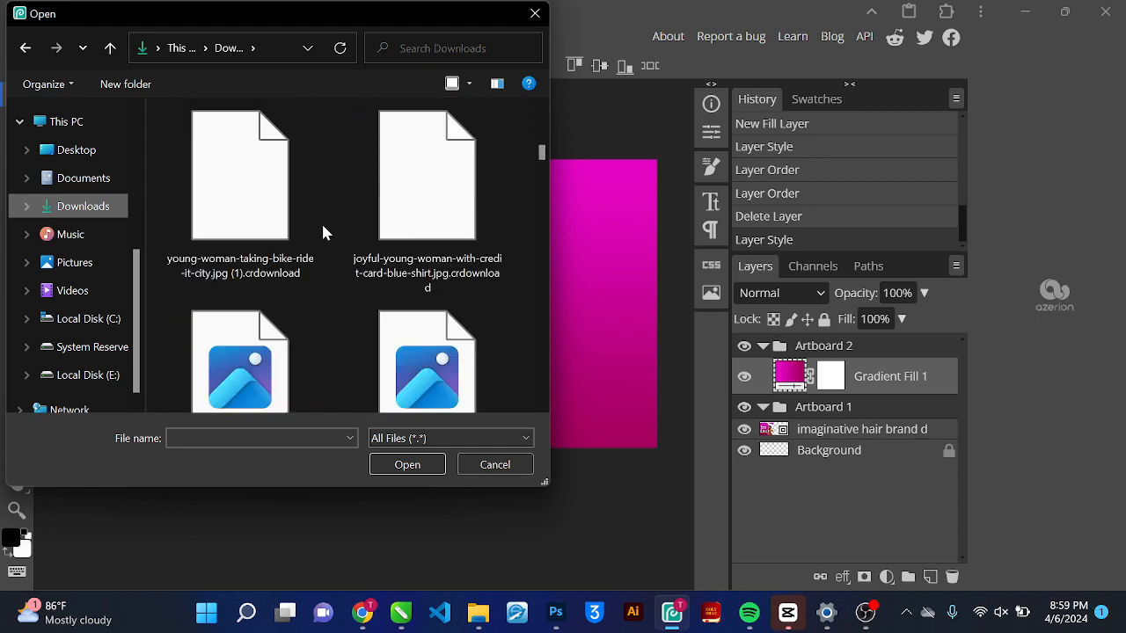
pyautogui.scroll(-3, 323, 226)
pyautogui.scroll(6, 323, 227)
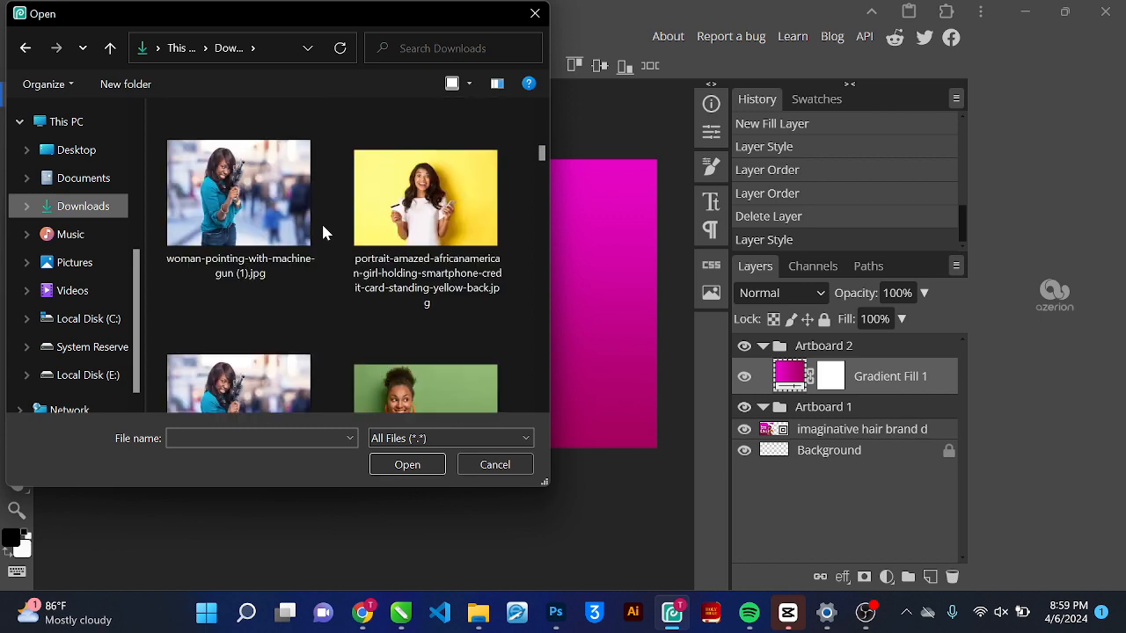
pyautogui.scroll(8, 323, 232)
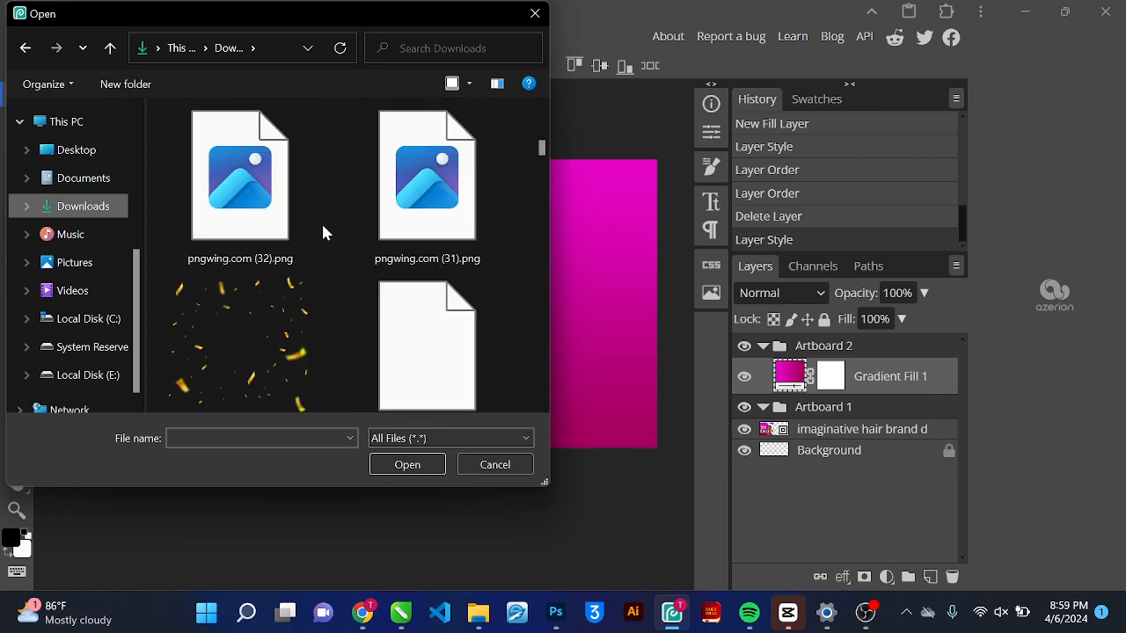
pyautogui.scroll(8, 323, 232)
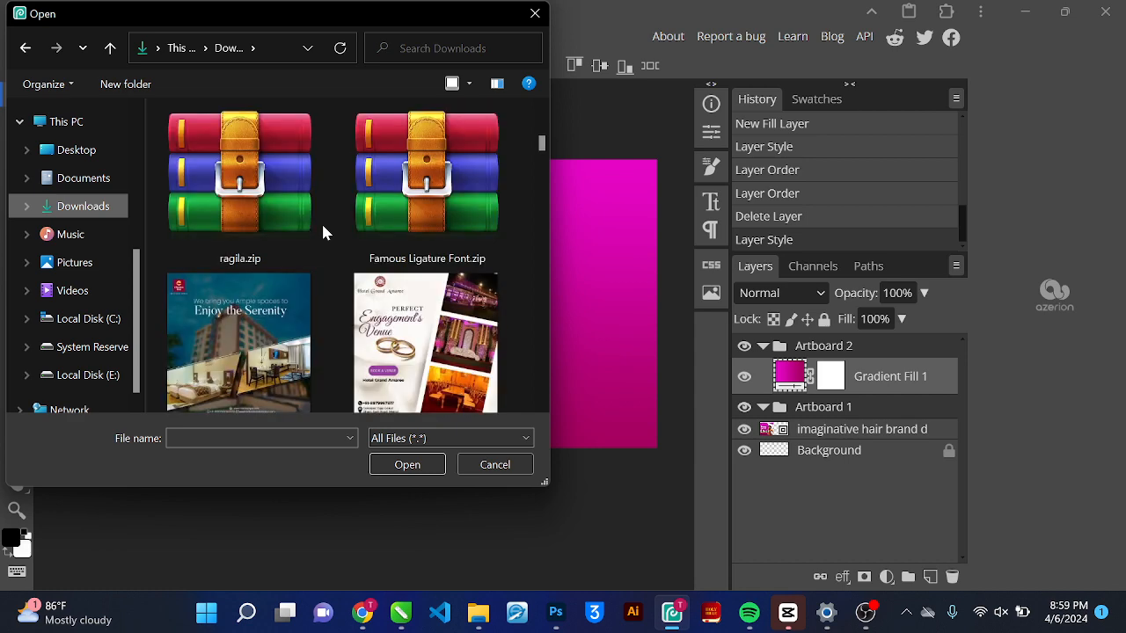
pyautogui.scroll(-10, 323, 232)
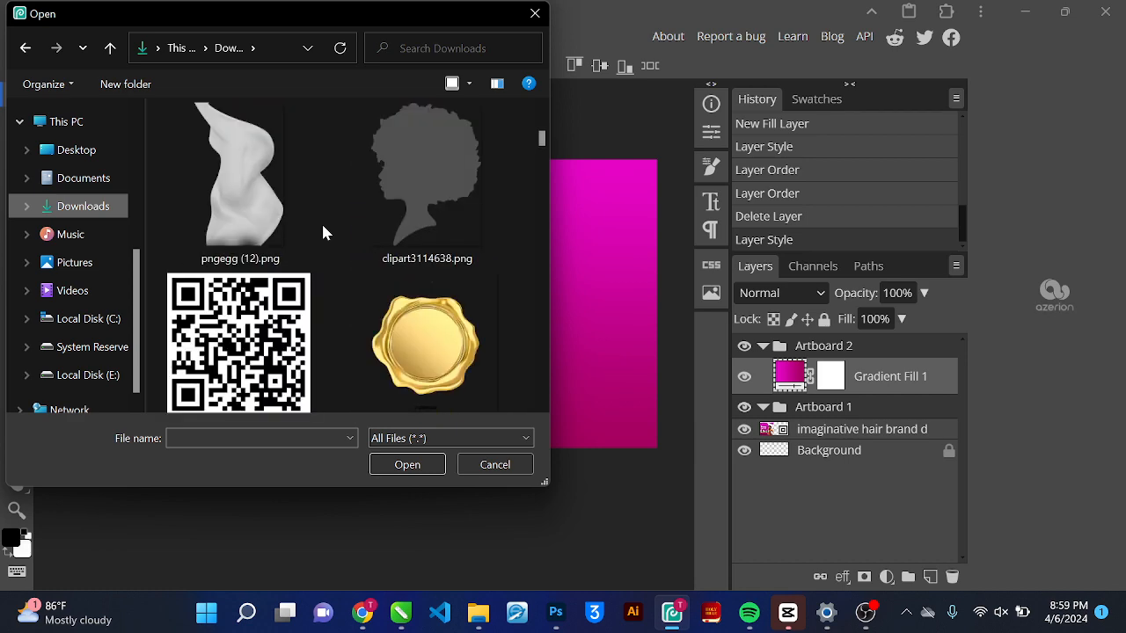
pyautogui.click(255, 214)
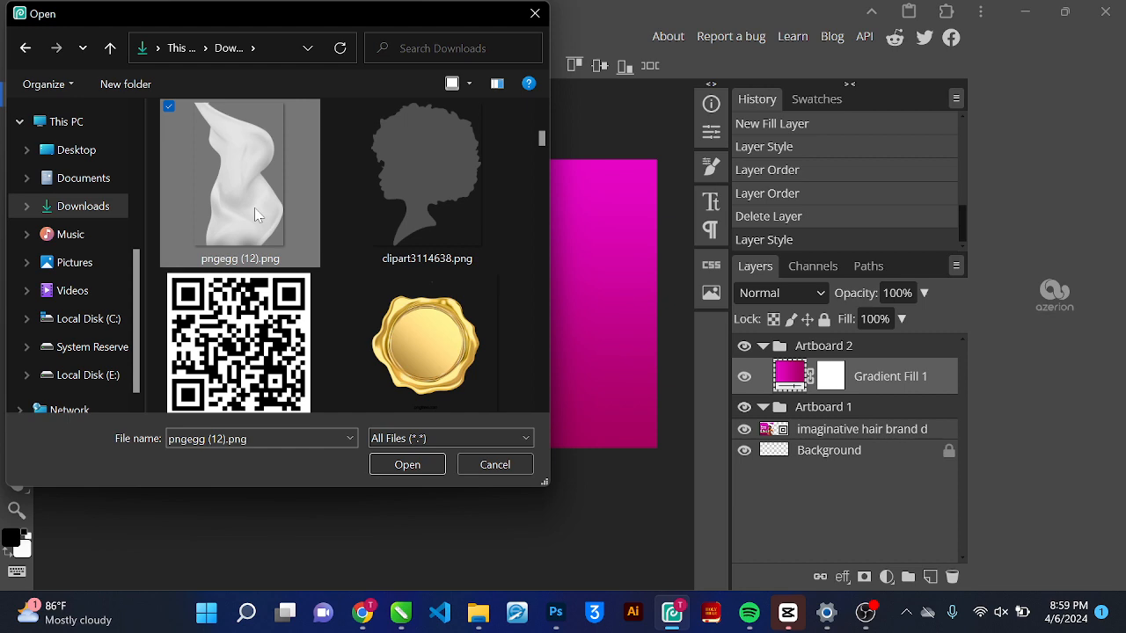
pyautogui.doubleClick(254, 207)
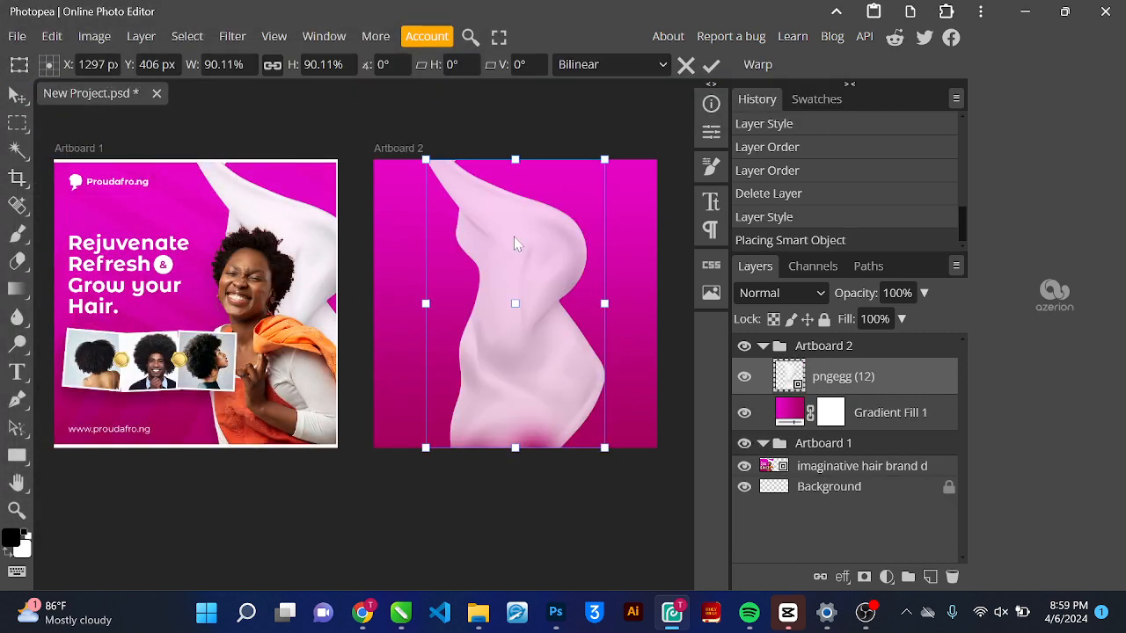
# Move the fabric image toward Artboard 2's right edge, to X 1533 px, Y 406 px, and duplicate its layer
pyautogui.moveTo(515, 238); pyautogui.dragTo(586, 249)
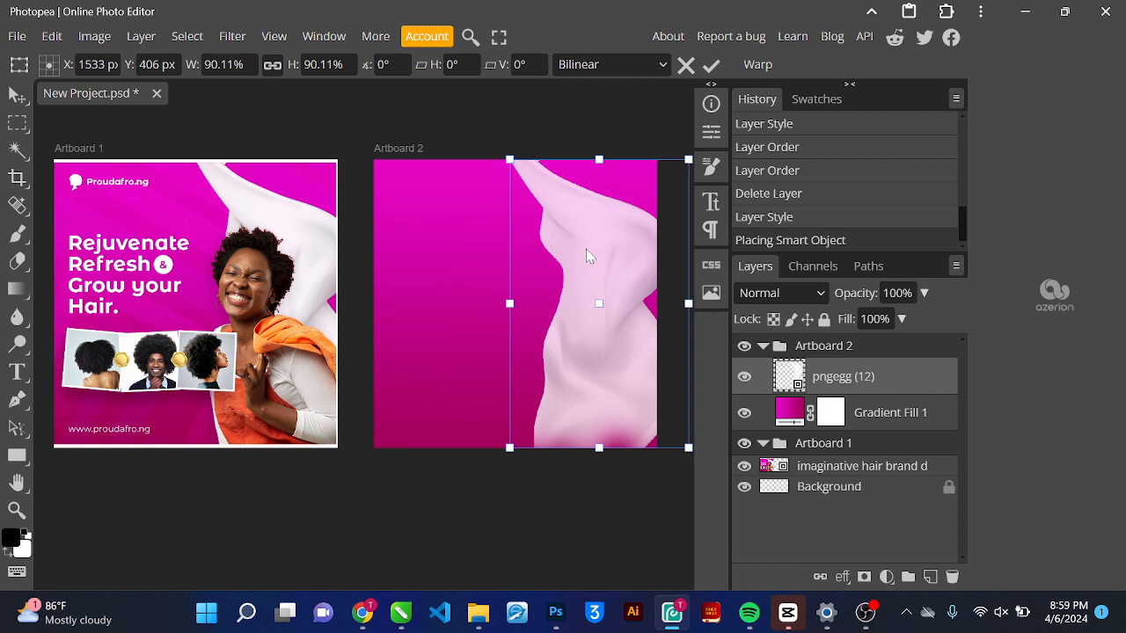
pyautogui.click(712, 67)
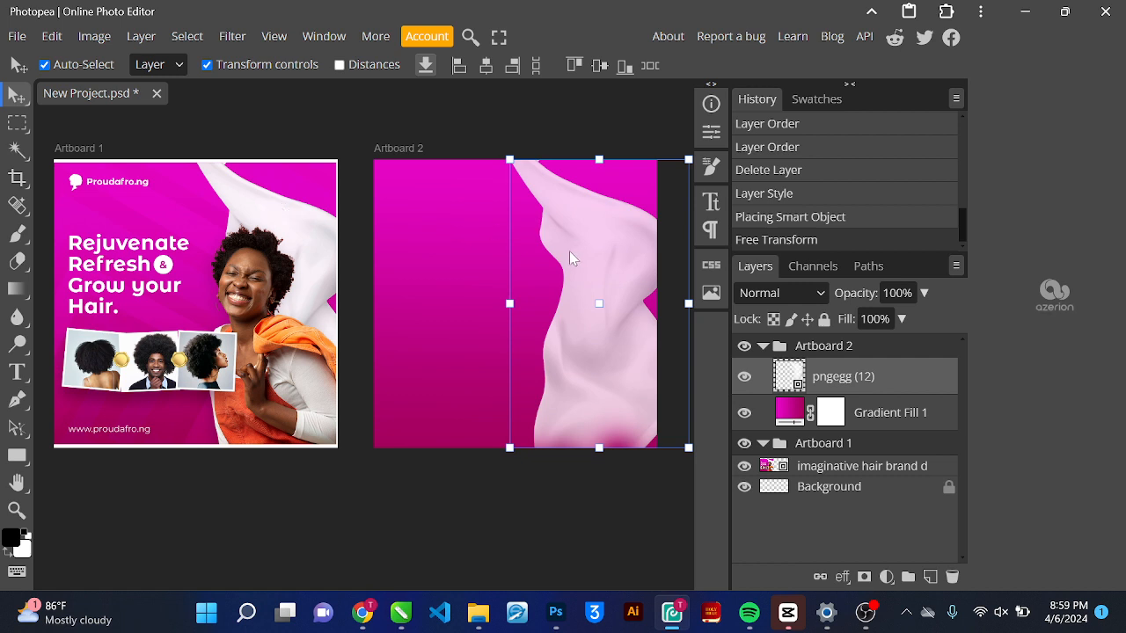
pyautogui.click(188, 39)
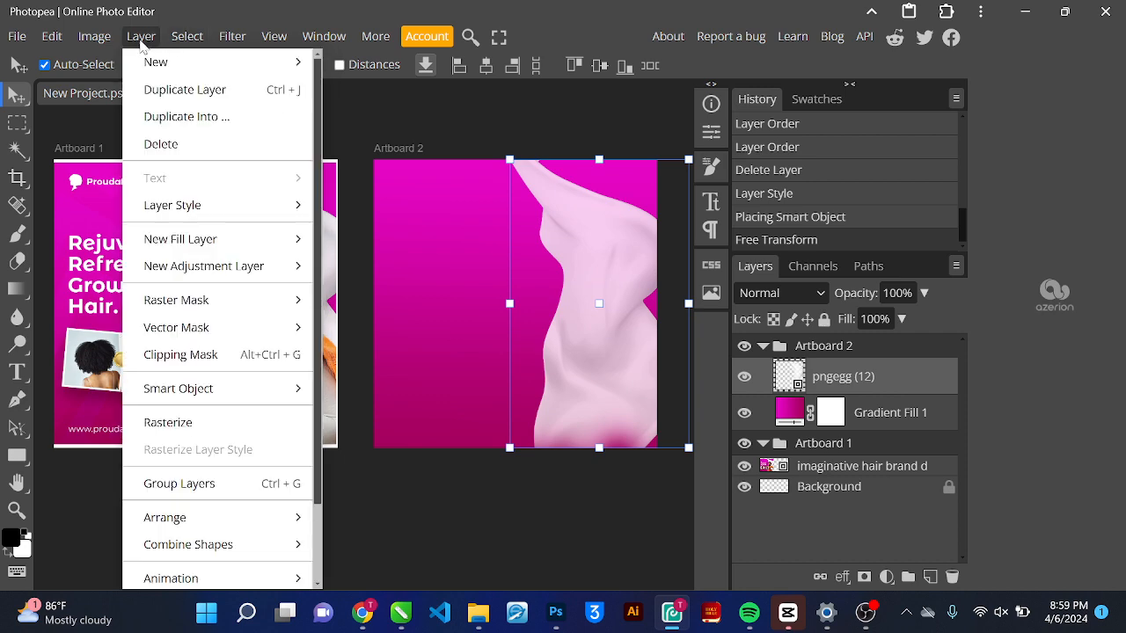
pyautogui.moveTo(144, 46)
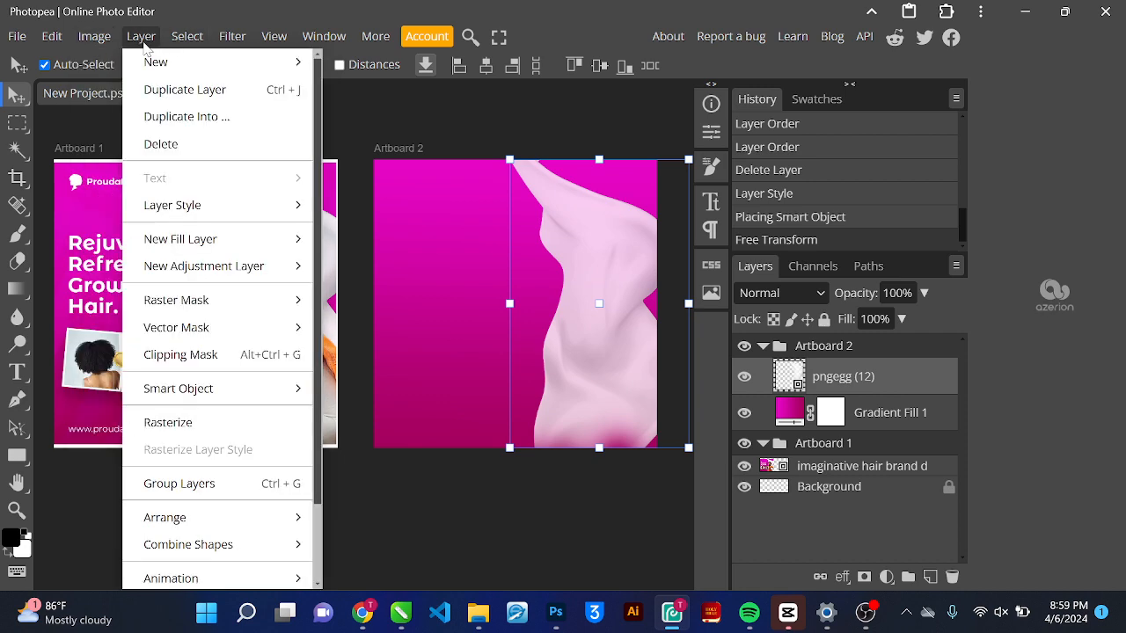
pyautogui.click(172, 91)
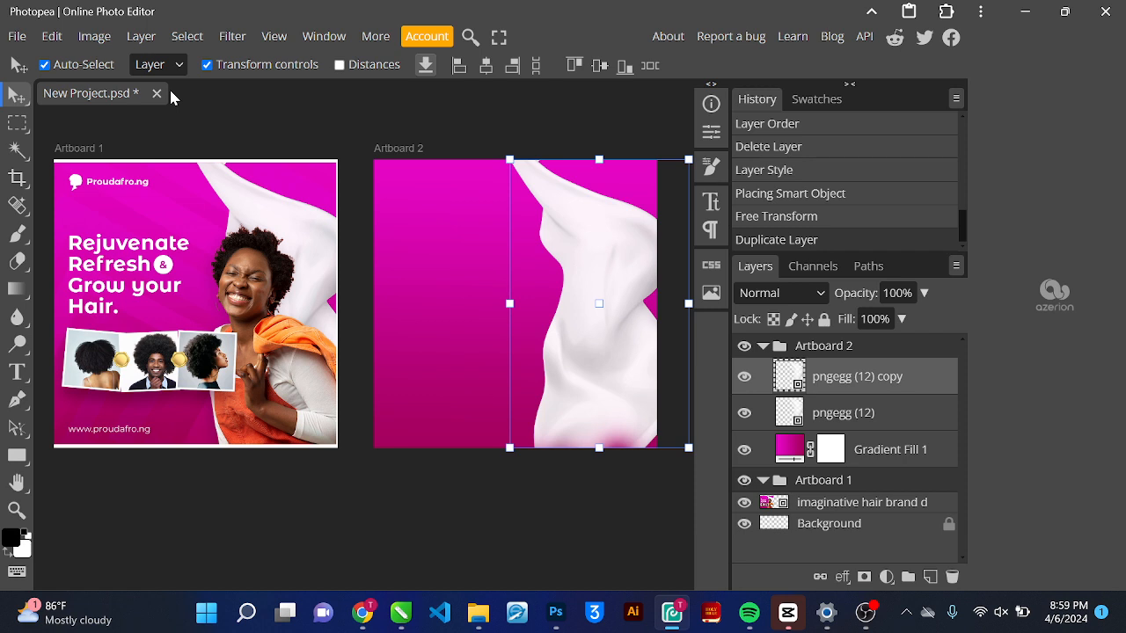
# Place the photo close-up-young-handsome-man-isolated.jpg from Downloads into Artboard 2 at its default size
pyautogui.click(21, 40)
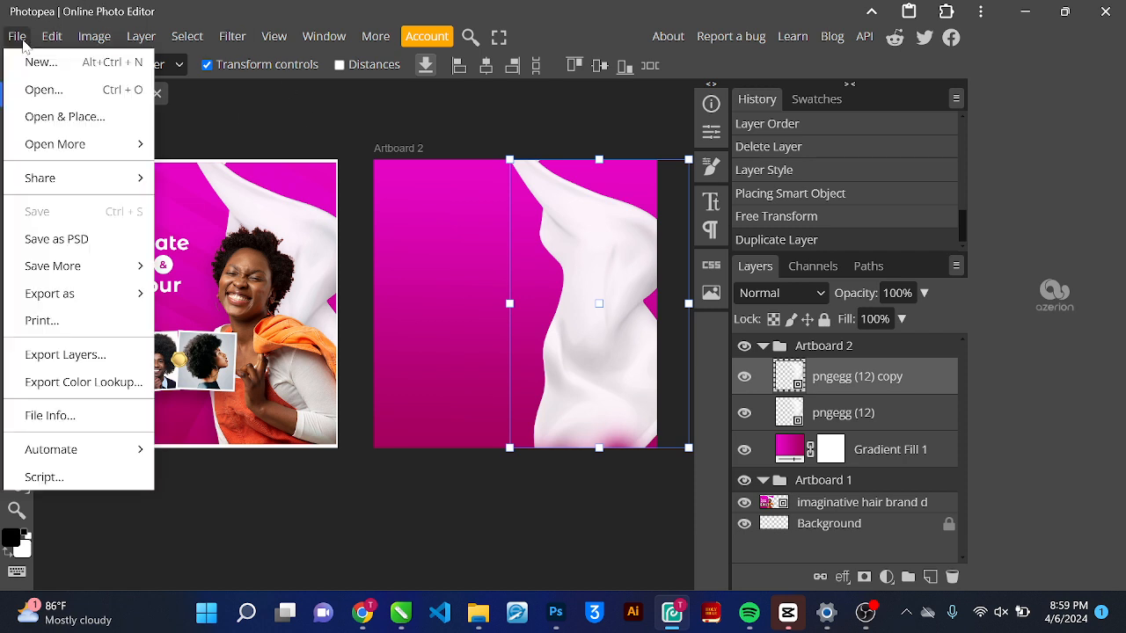
pyautogui.click(83, 127)
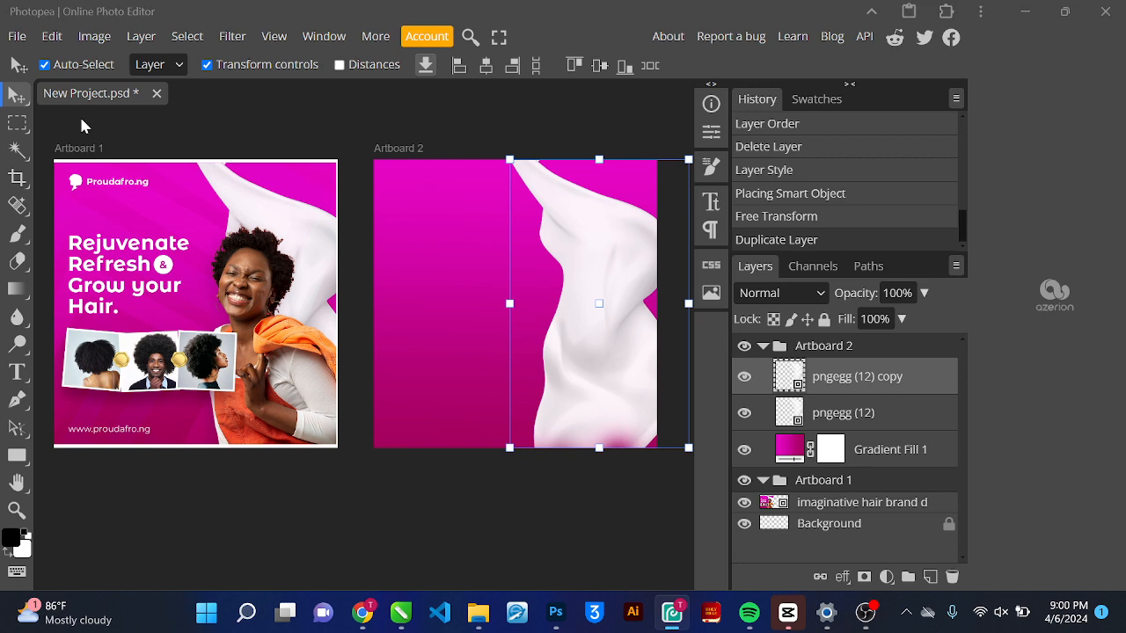
pyautogui.scroll(-15, 260, 245)
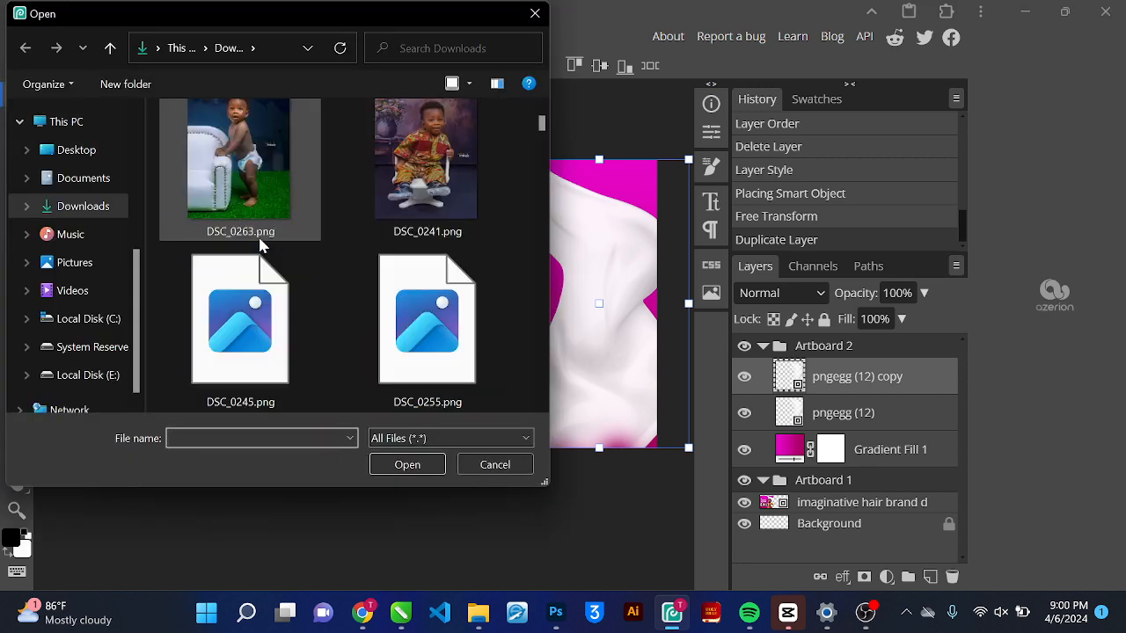
pyautogui.scroll(-15, 260, 245)
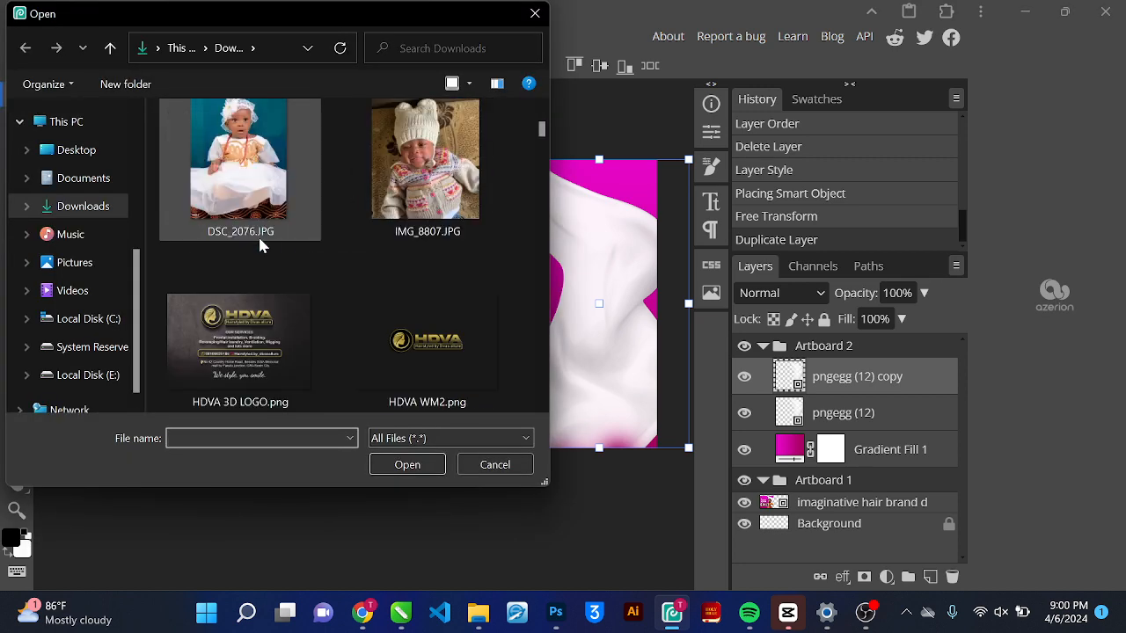
pyautogui.scroll(-15, 261, 245)
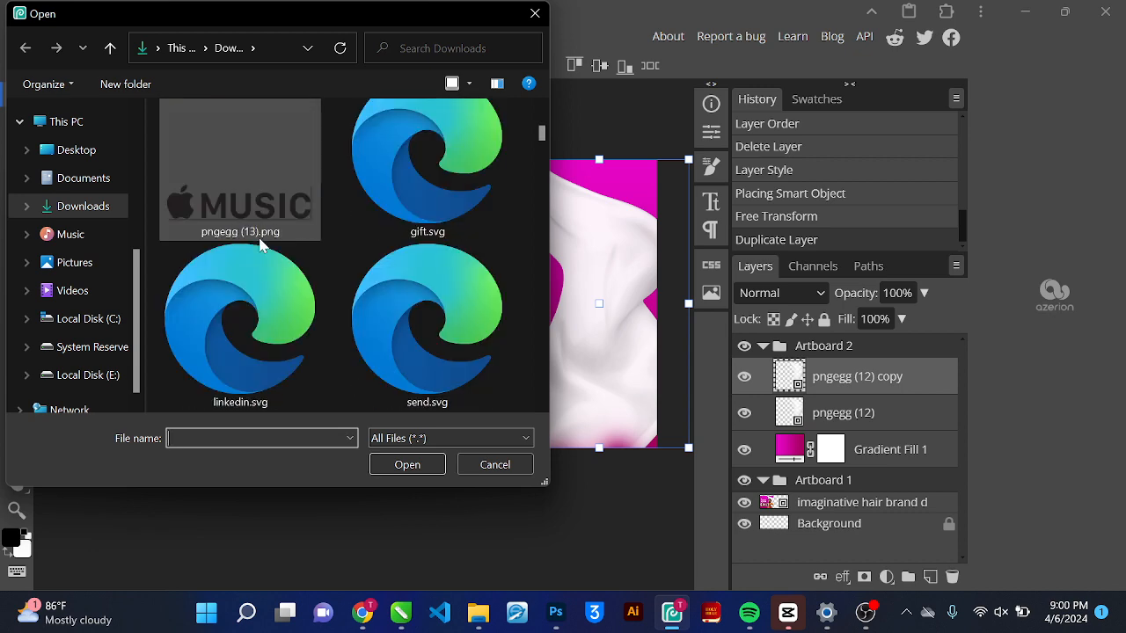
pyautogui.scroll(-15, 260, 245)
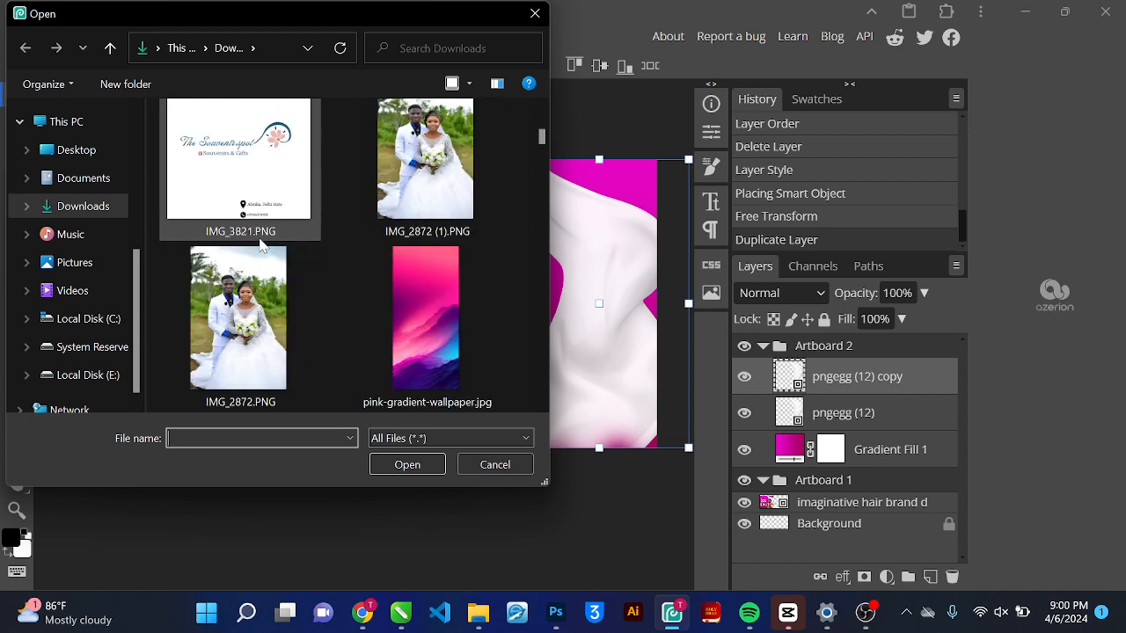
pyautogui.click(260, 361)
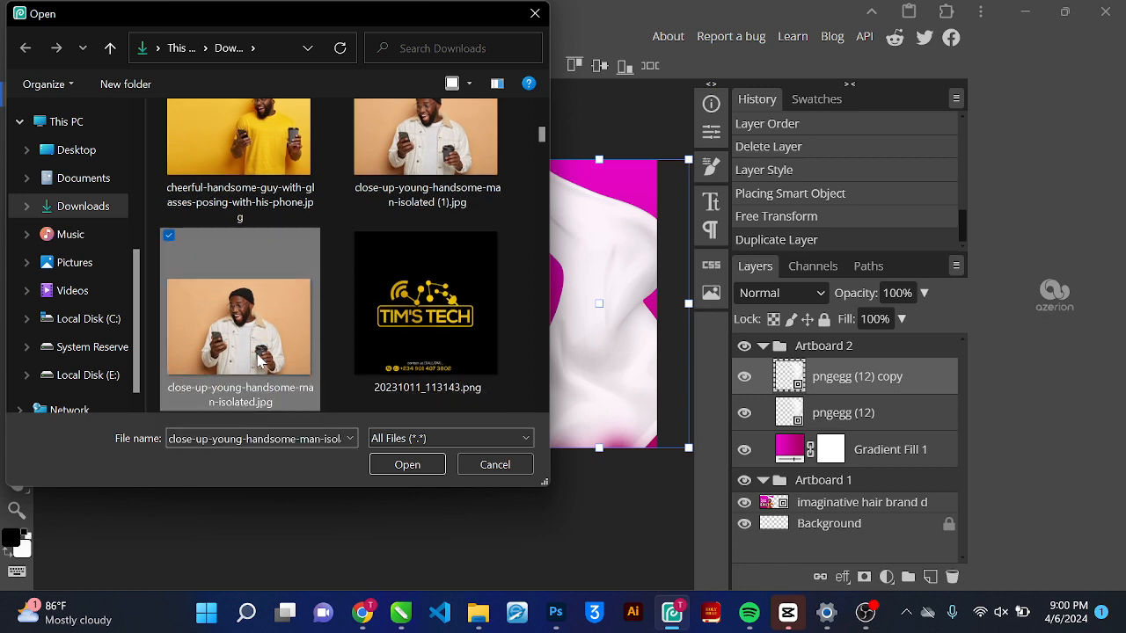
pyautogui.doubleClick(261, 360)
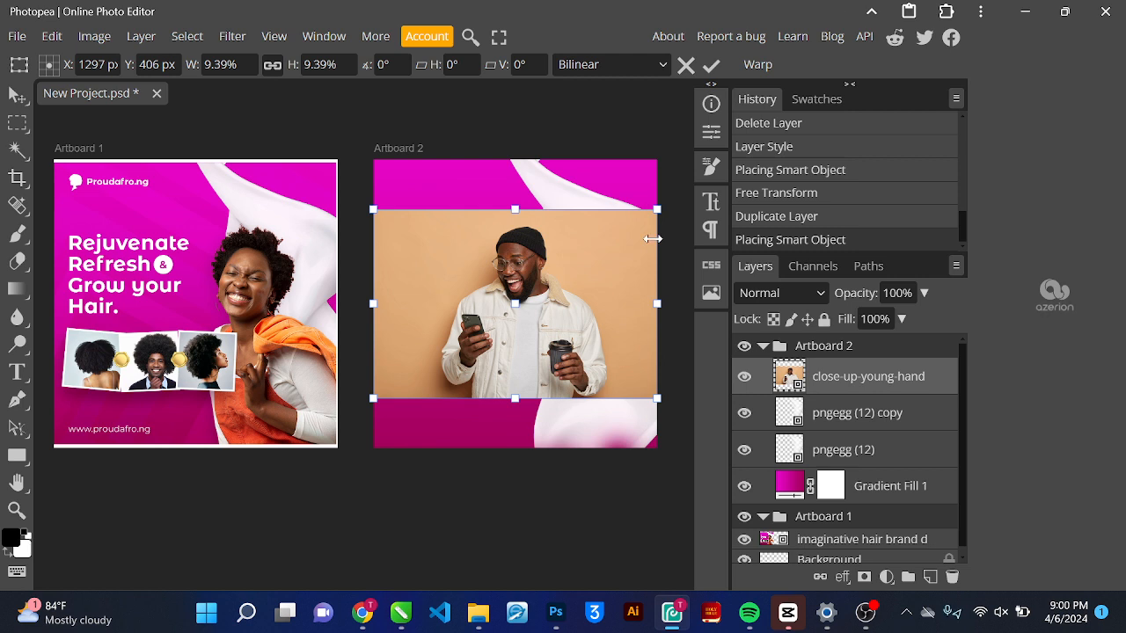
pyautogui.click(711, 66)
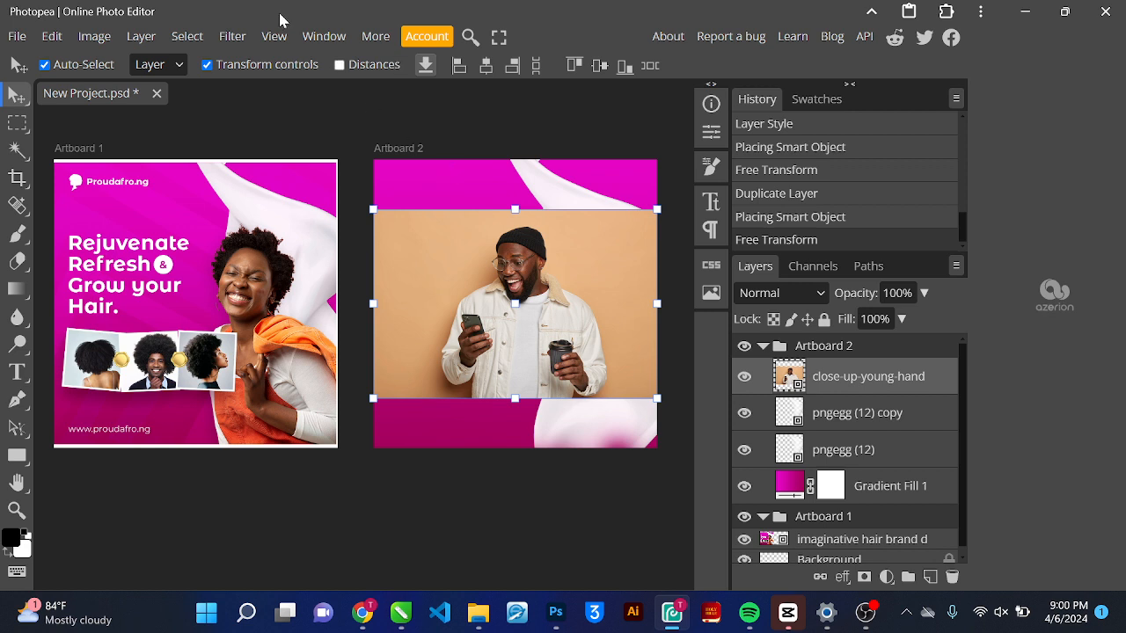
# Remove the man photo's background and fit the cutout into Artboard 2's lower-right area at 11.37% scale, X 1442 px, Y 515 px
pyautogui.click(178, 38)
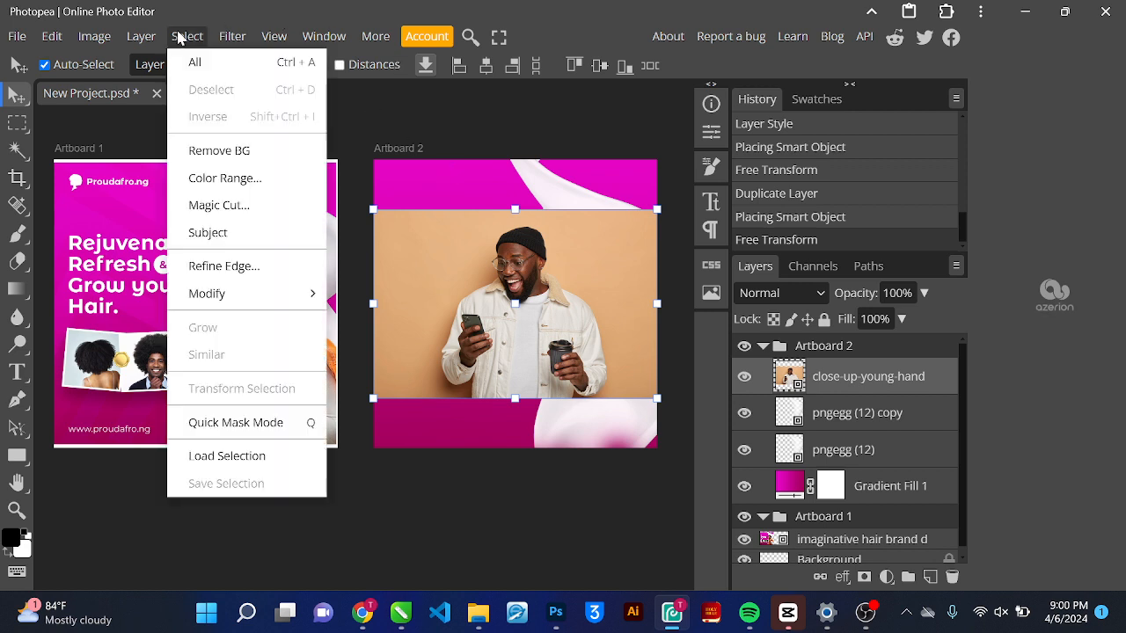
pyautogui.click(243, 156)
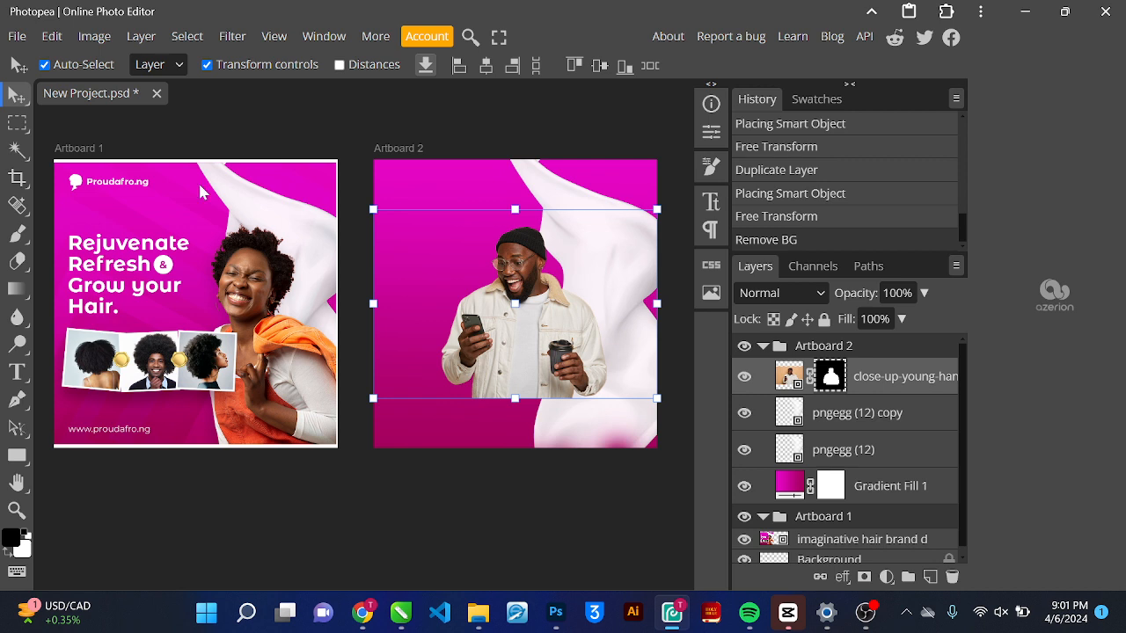
pyautogui.moveTo(514, 401); pyautogui.dragTo(534, 436)
pyautogui.moveTo(532, 369); pyautogui.dragTo(571, 379)
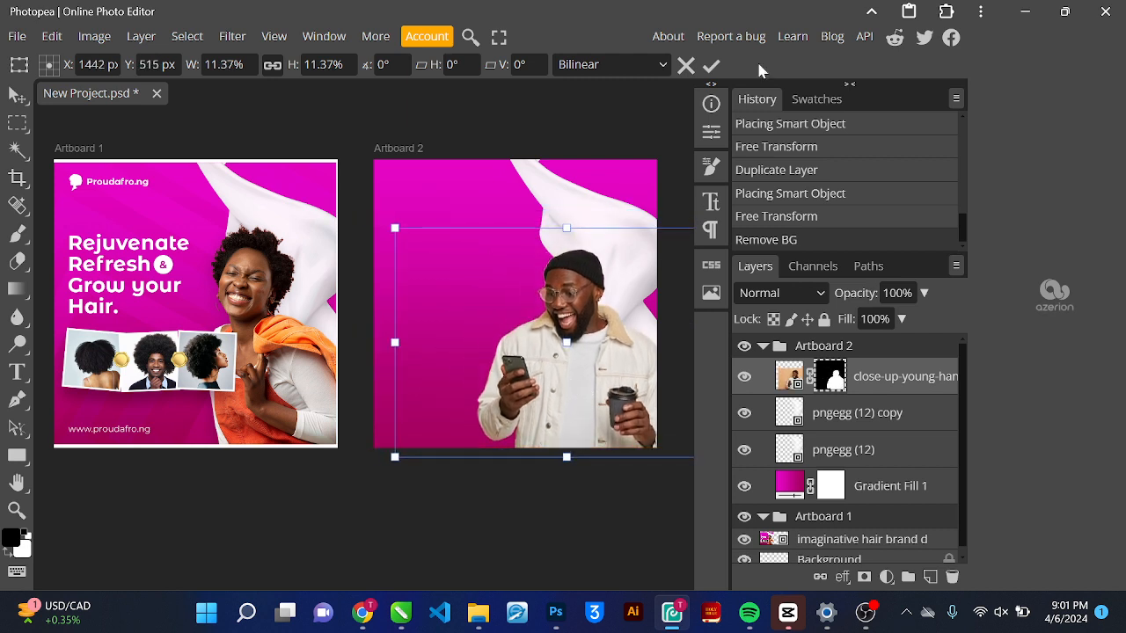
pyautogui.click(709, 68)
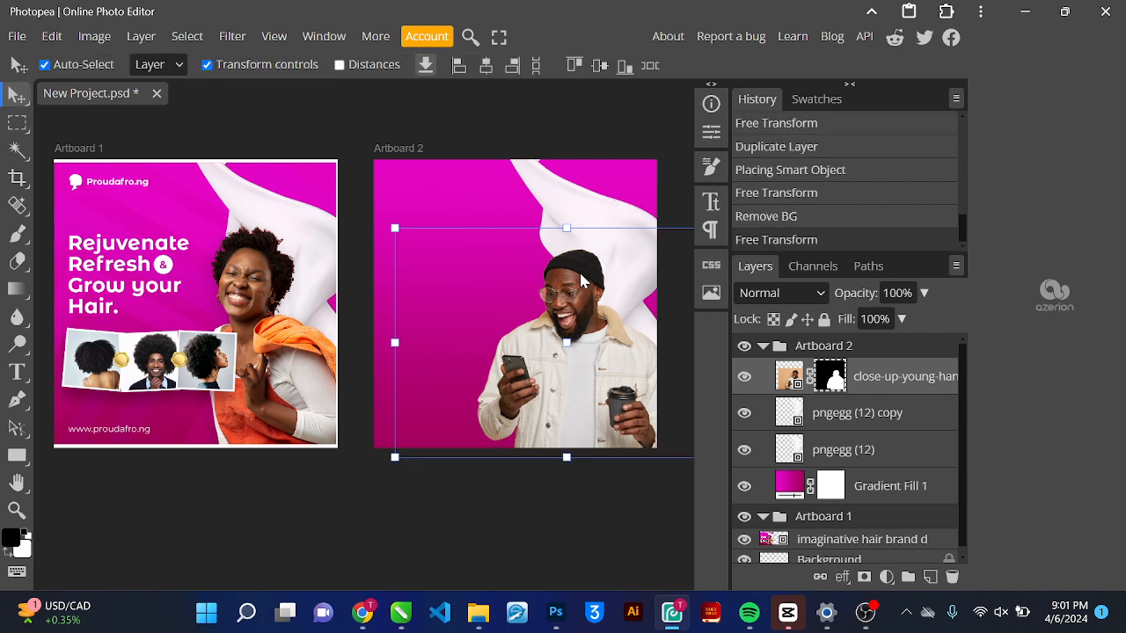
# Switch to Chrome and load remove.bg in the AtoZmath tab
pyautogui.click(364, 616)
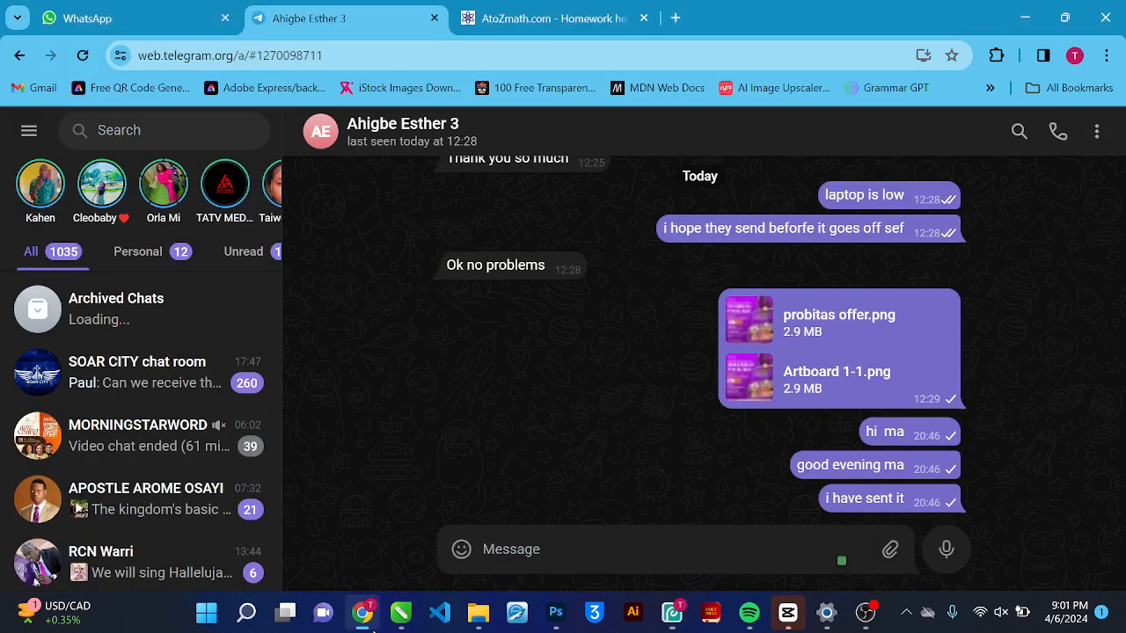
pyautogui.click(595, 11)
pyautogui.hotkey('ctrl', 'l')
pyautogui.write('re')
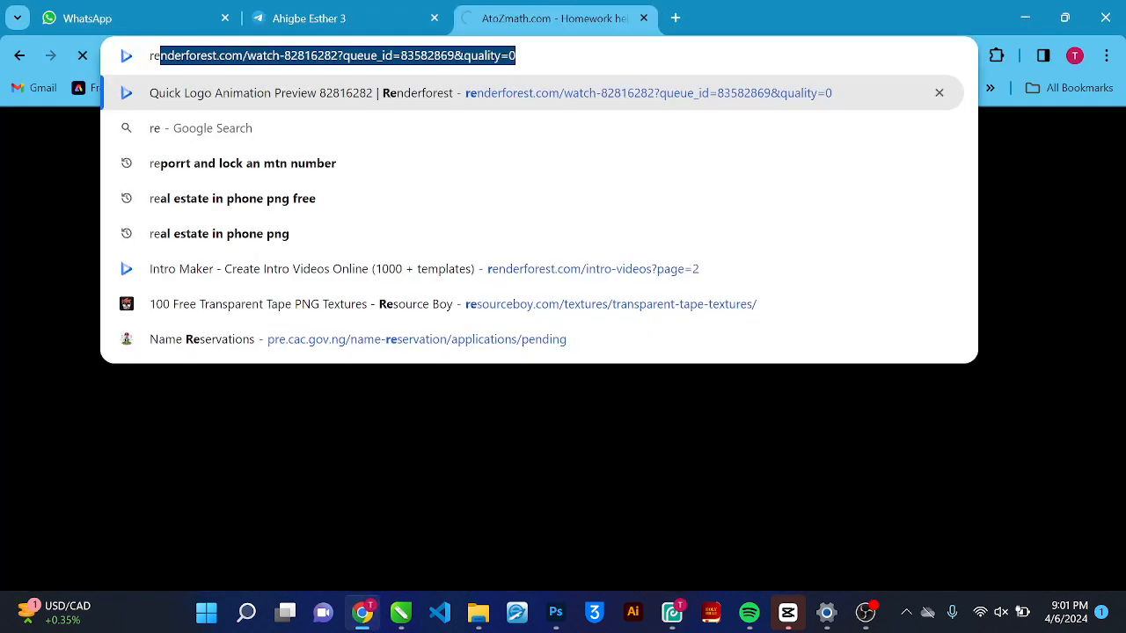
pyautogui.write('move')
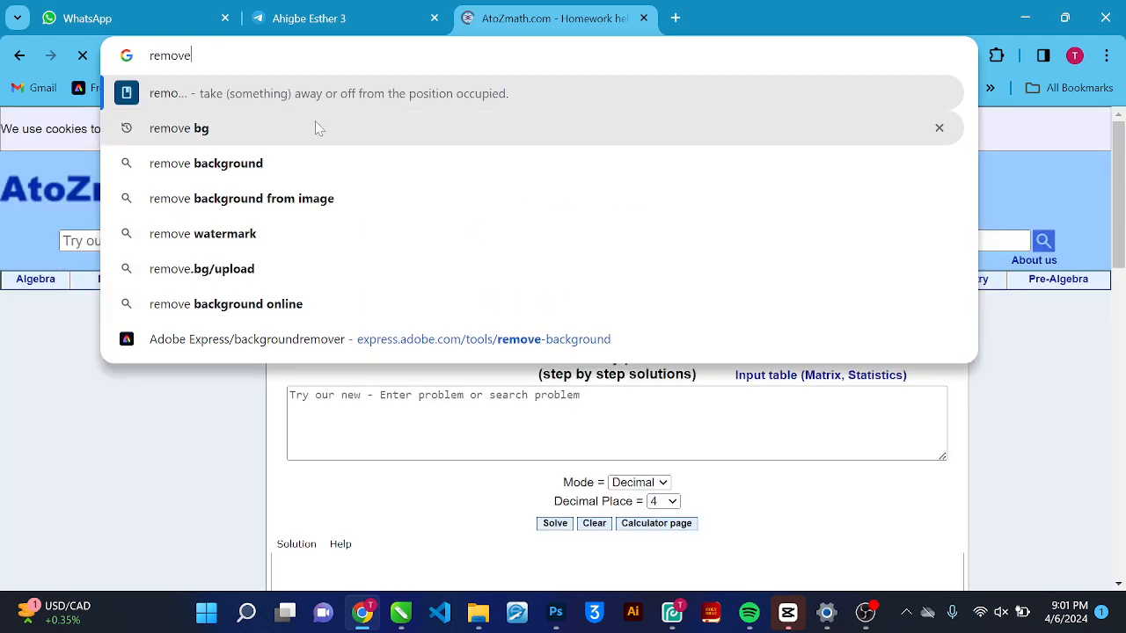
pyautogui.write('.bg')
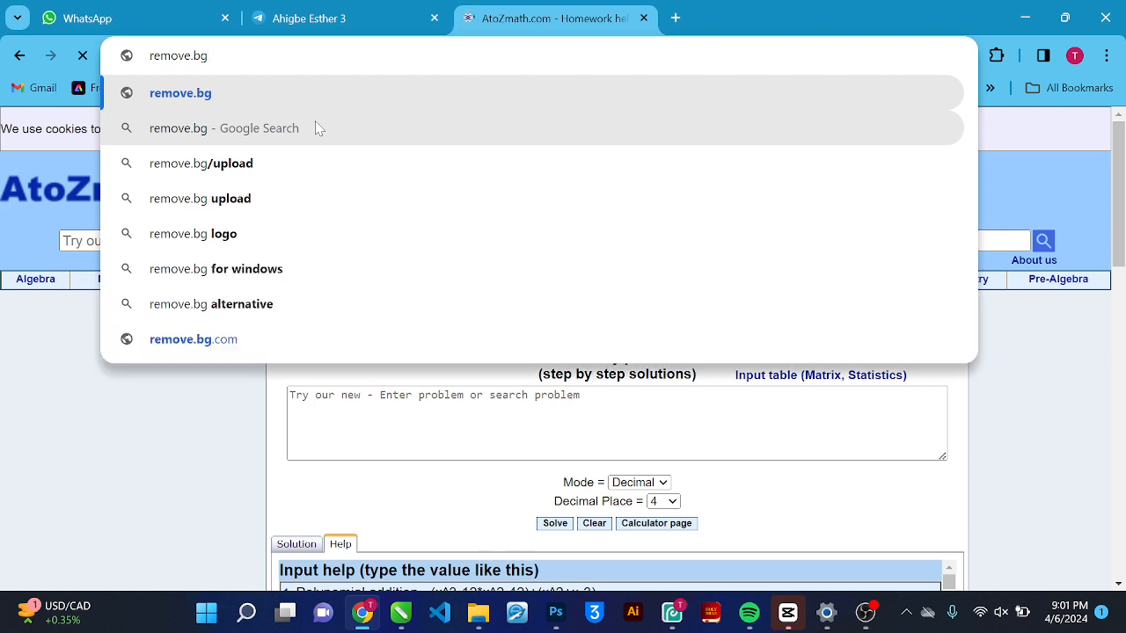
pyautogui.press('Return')
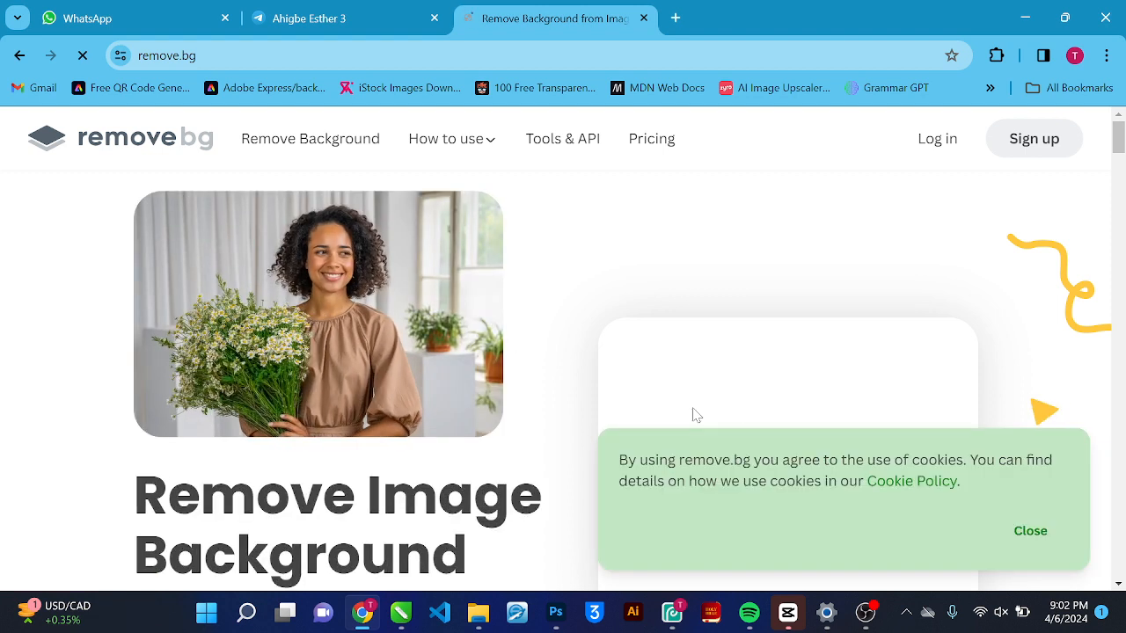
# Dismiss the cookie notice and go to the remove.bg image upload page
pyautogui.scroll(-1, 766, 389)
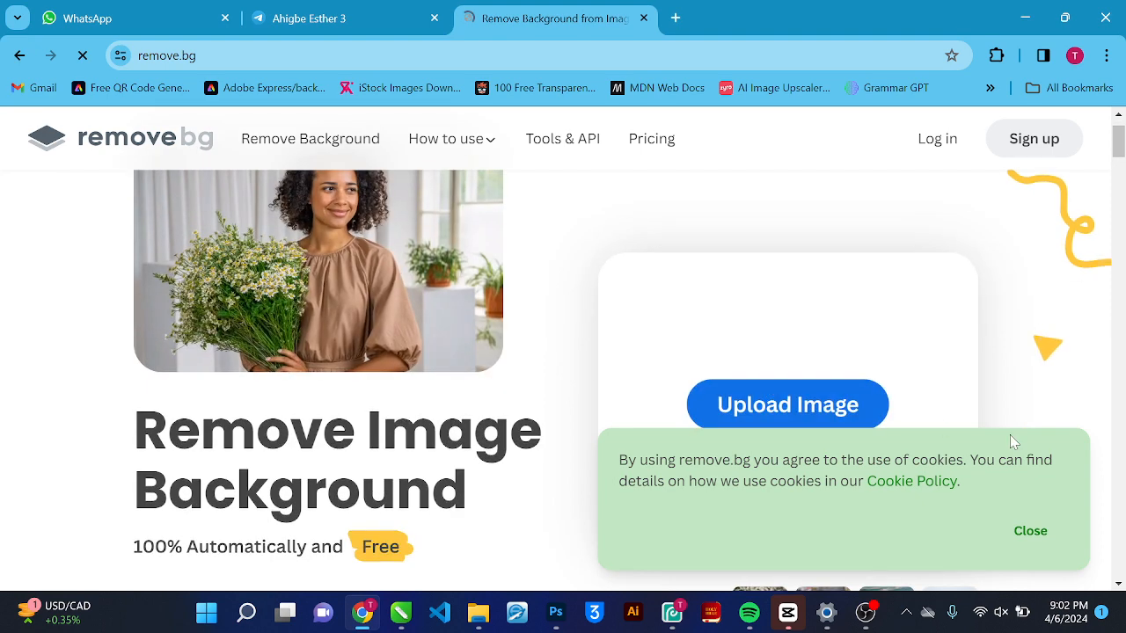
pyautogui.click(1030, 531)
pyautogui.click(818, 424)
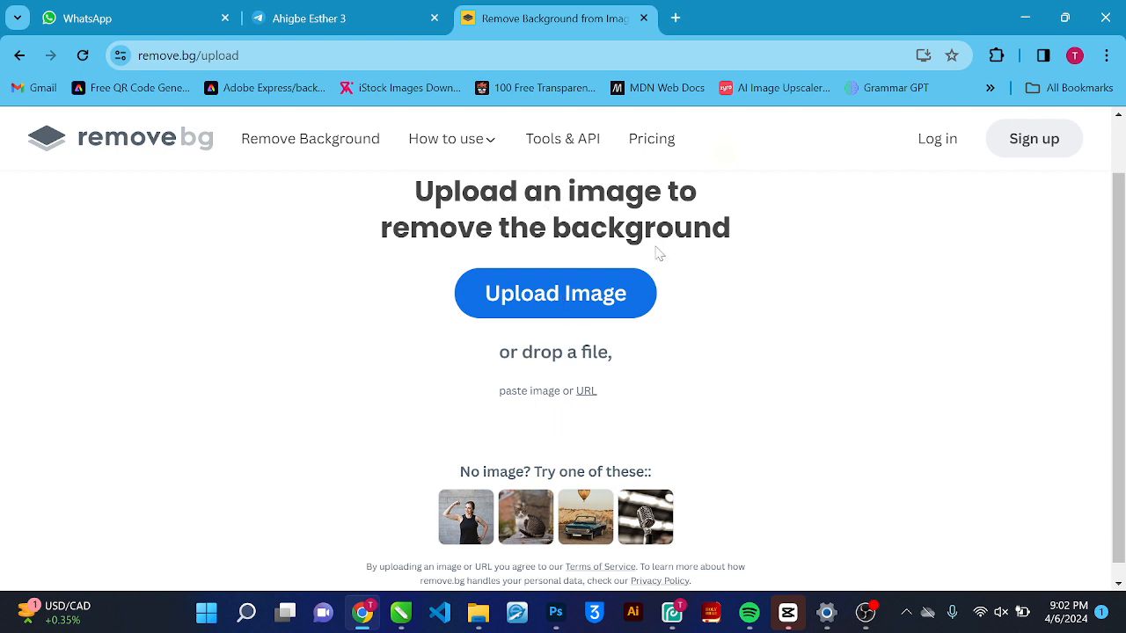
# Upload the impressed-happy-dark-skinned-ethnic-female-model photo of the towel-wrapped woman with a cocktail from Downloads for background removal
pyautogui.click(570, 293)
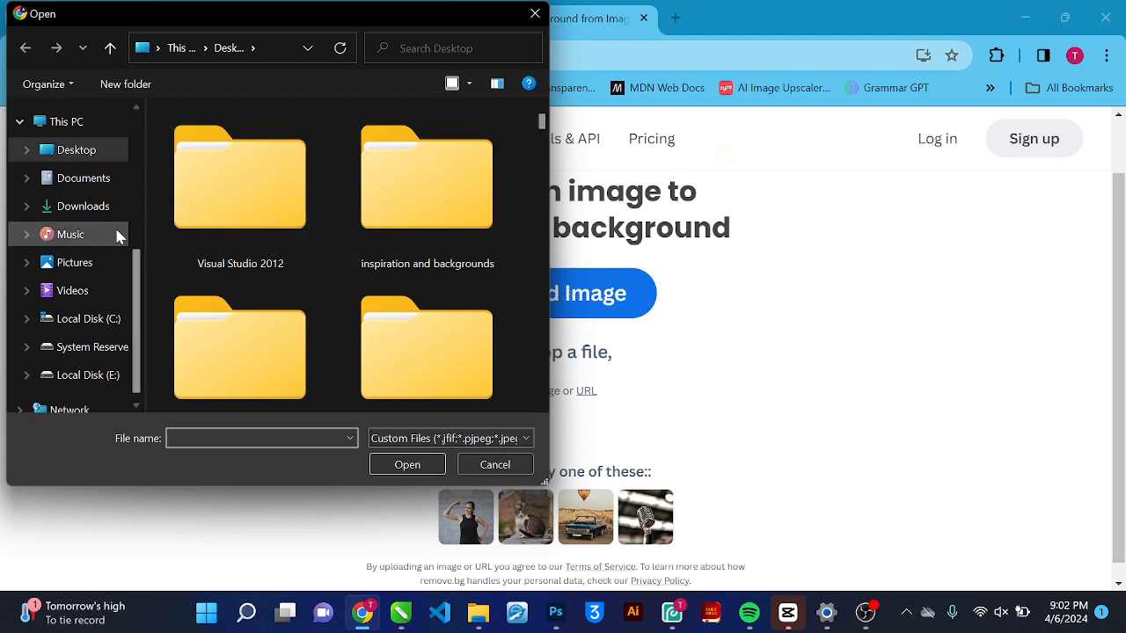
pyautogui.click(99, 208)
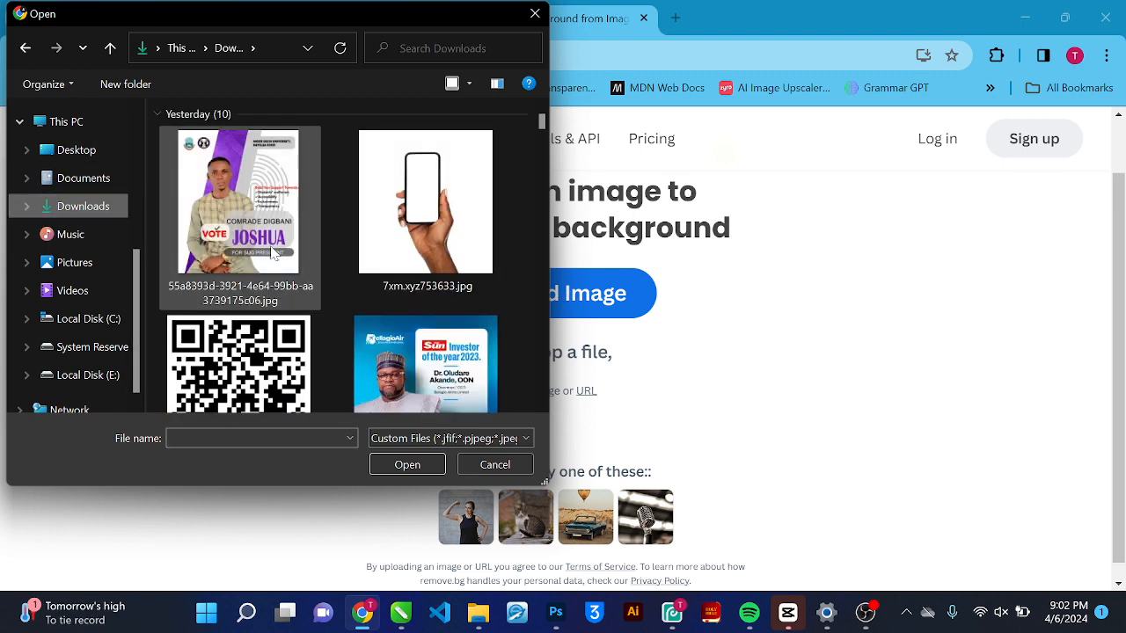
pyautogui.scroll(-3, 283, 256)
pyautogui.scroll(3, 286, 259)
pyautogui.scroll(-5, 285, 259)
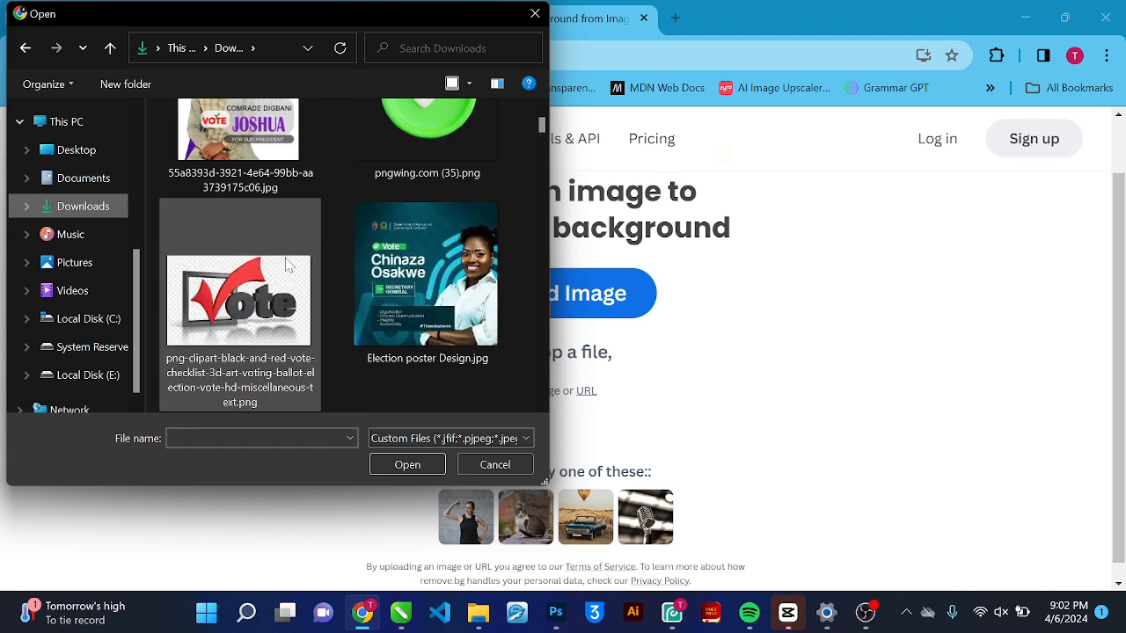
pyautogui.scroll(-12, 286, 265)
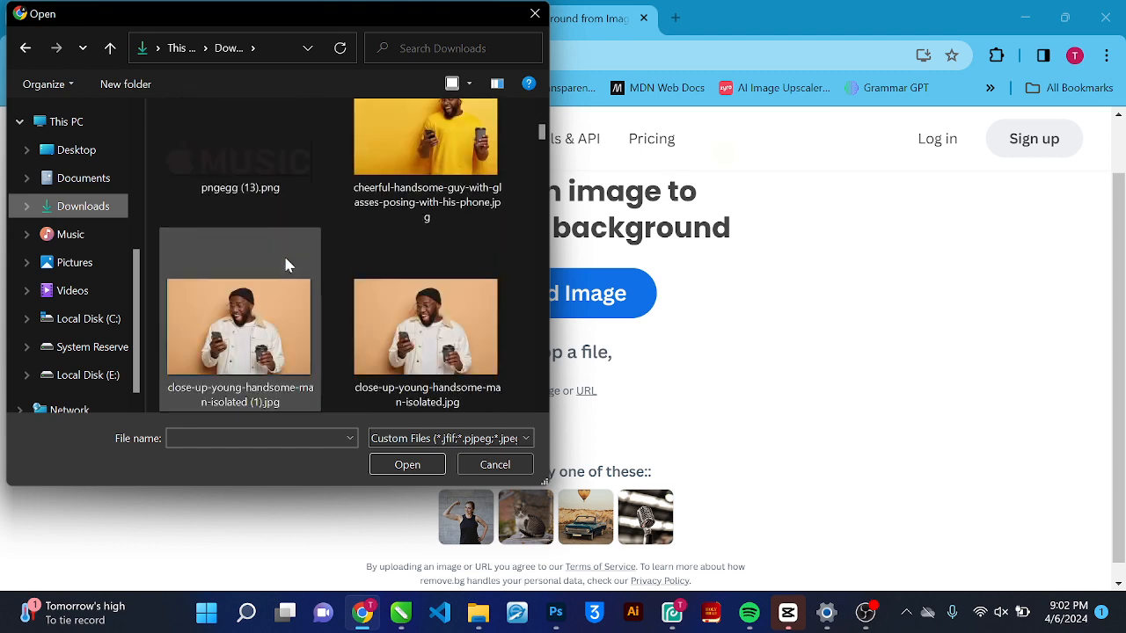
pyautogui.scroll(-10, 284, 263)
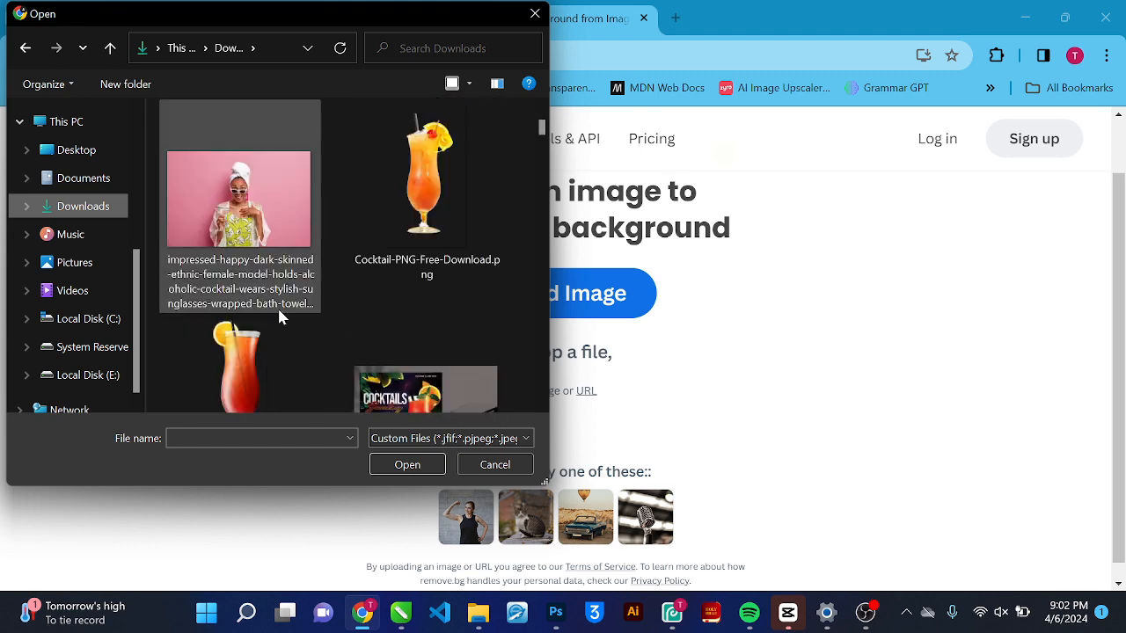
pyautogui.doubleClick(273, 258)
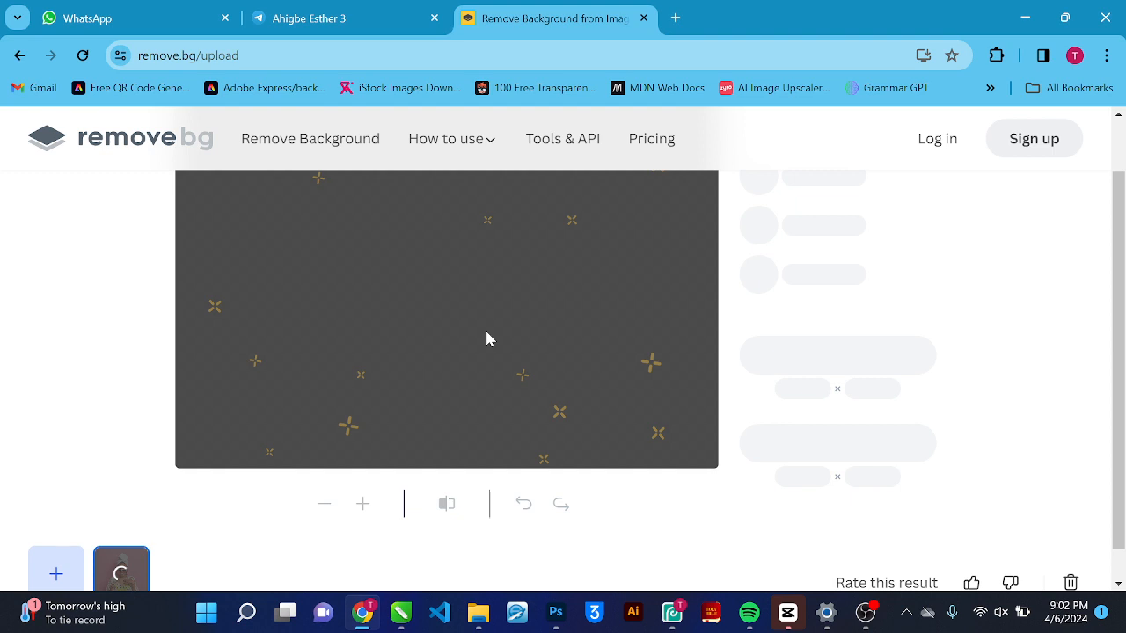
pyautogui.scroll(1, 485, 328)
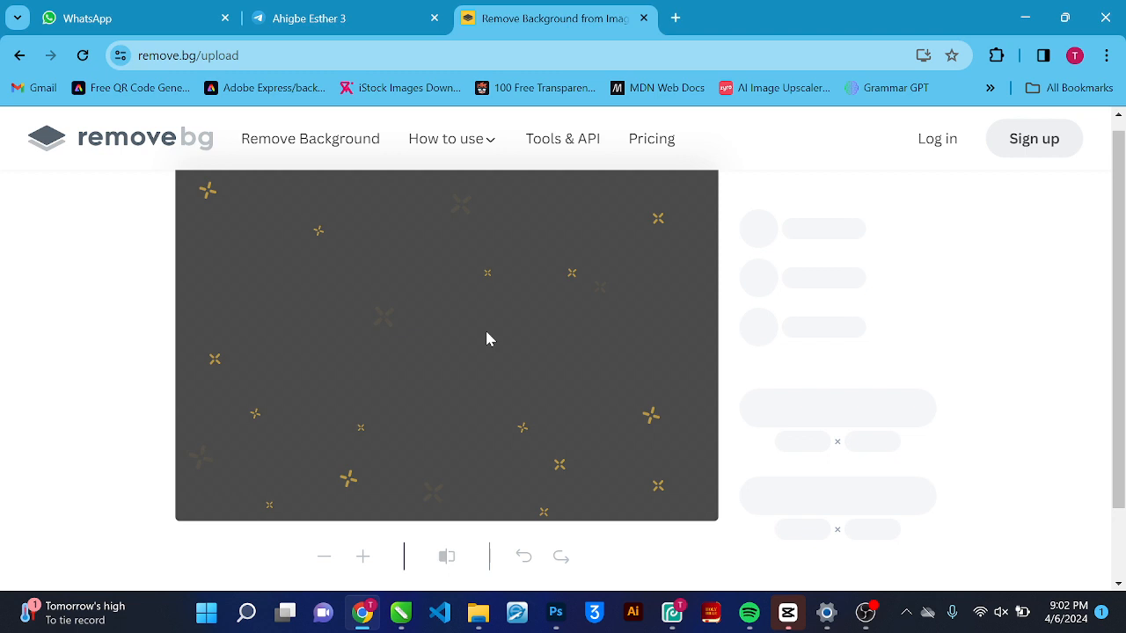
# Search for "adobe background remover" in a new tab and launch Adobe Express's free image background remover
pyautogui.click(675, 17)
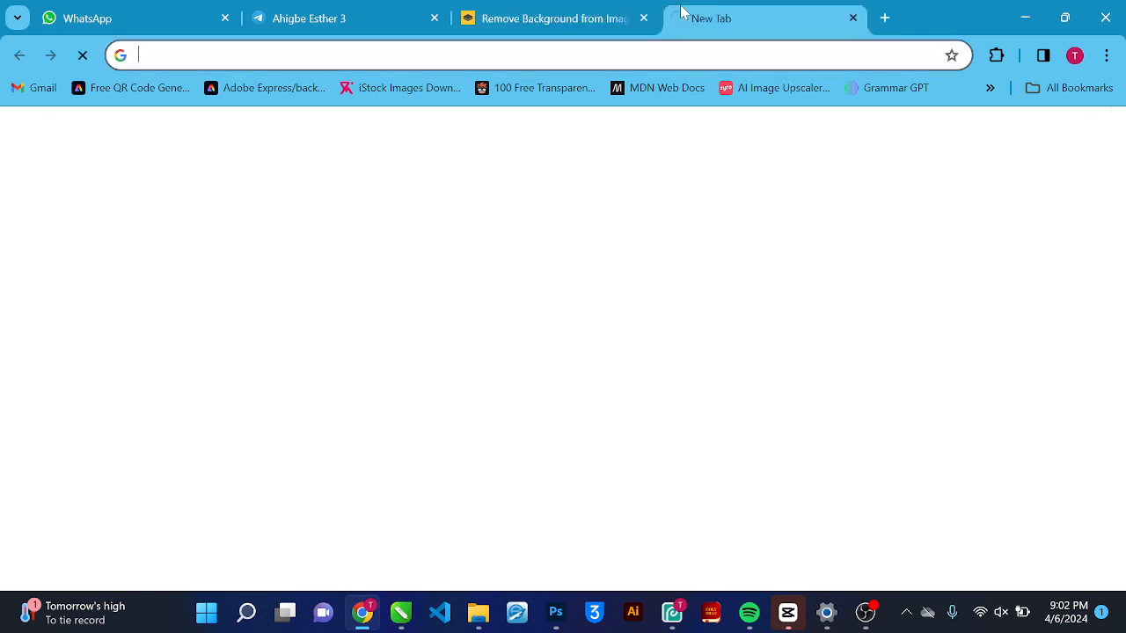
pyautogui.write('adobe')
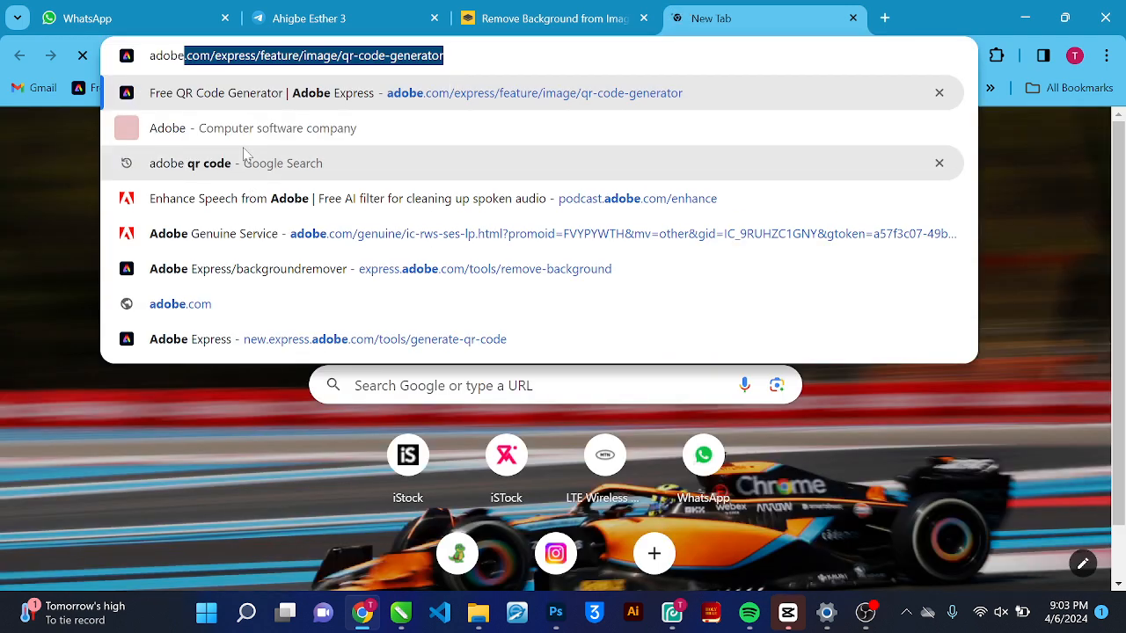
pyautogui.write(' background')
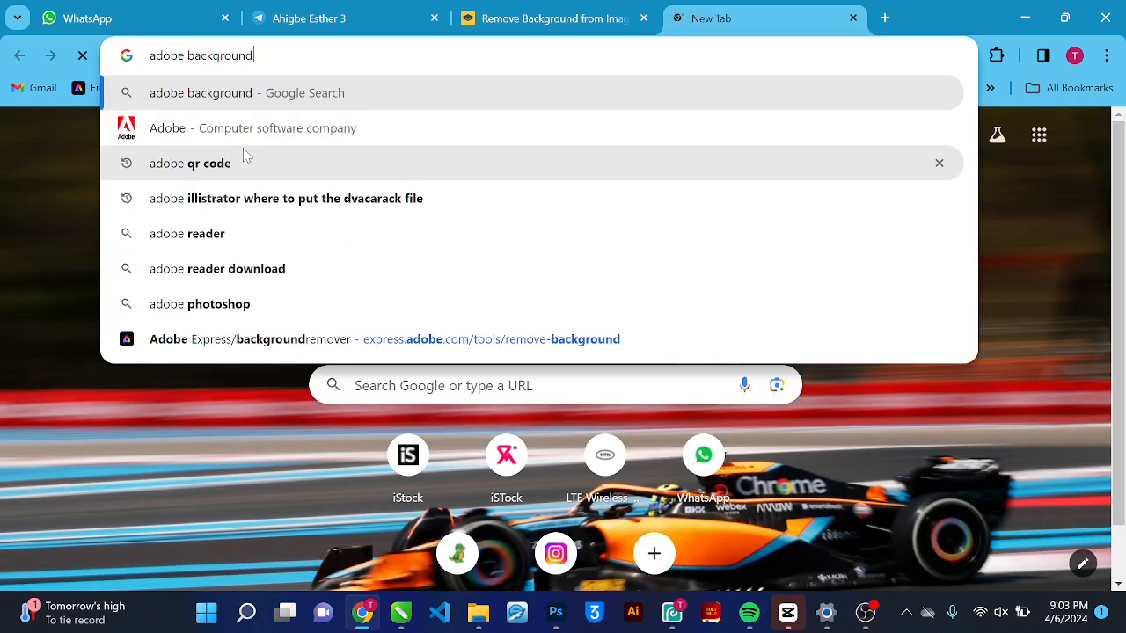
pyautogui.write(' remover')
pyautogui.press('Return')
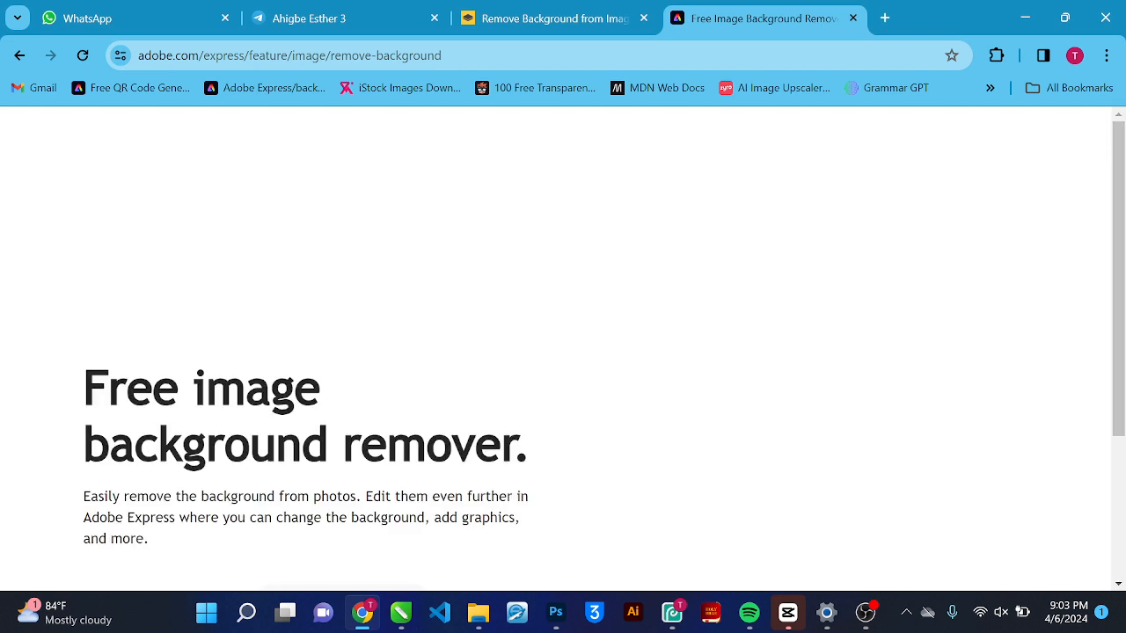
pyautogui.scroll(-2, 563, 352)
pyautogui.click(155, 400)
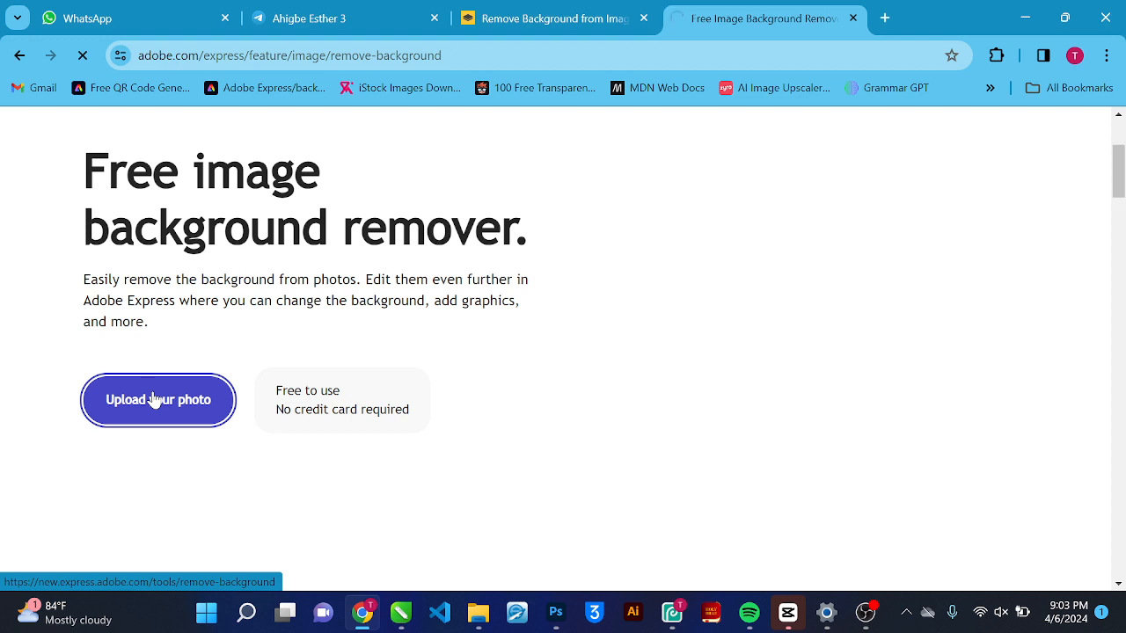
# Check the remove.bg processing and inspect the woman cutout at closer and wider zoom
pyautogui.click(570, 9)
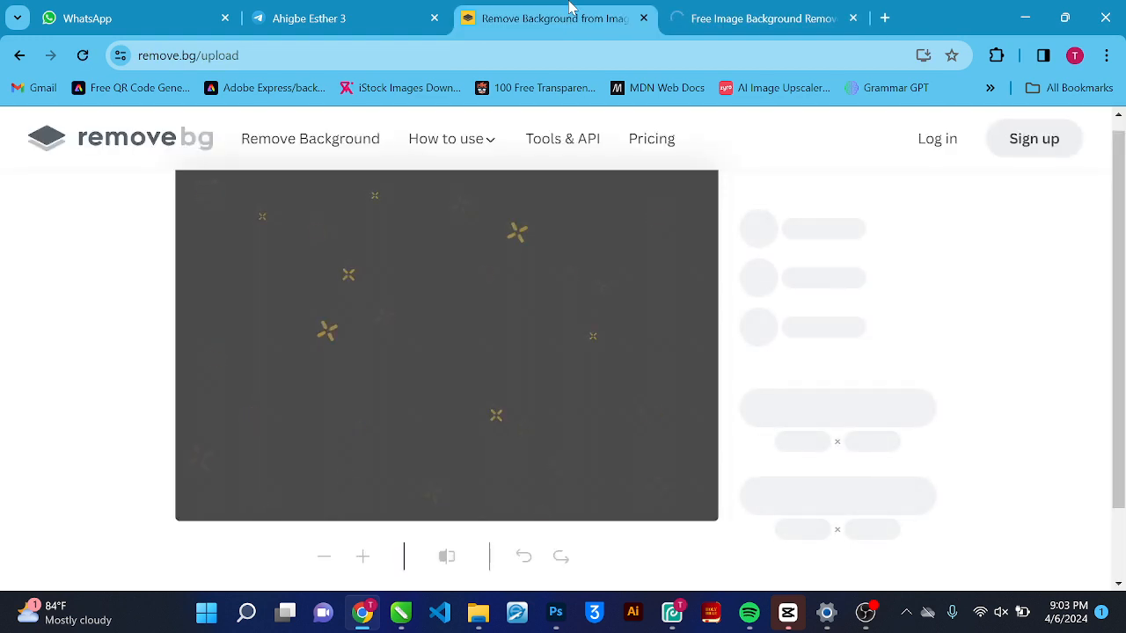
pyautogui.scroll(-1, 442, 291)
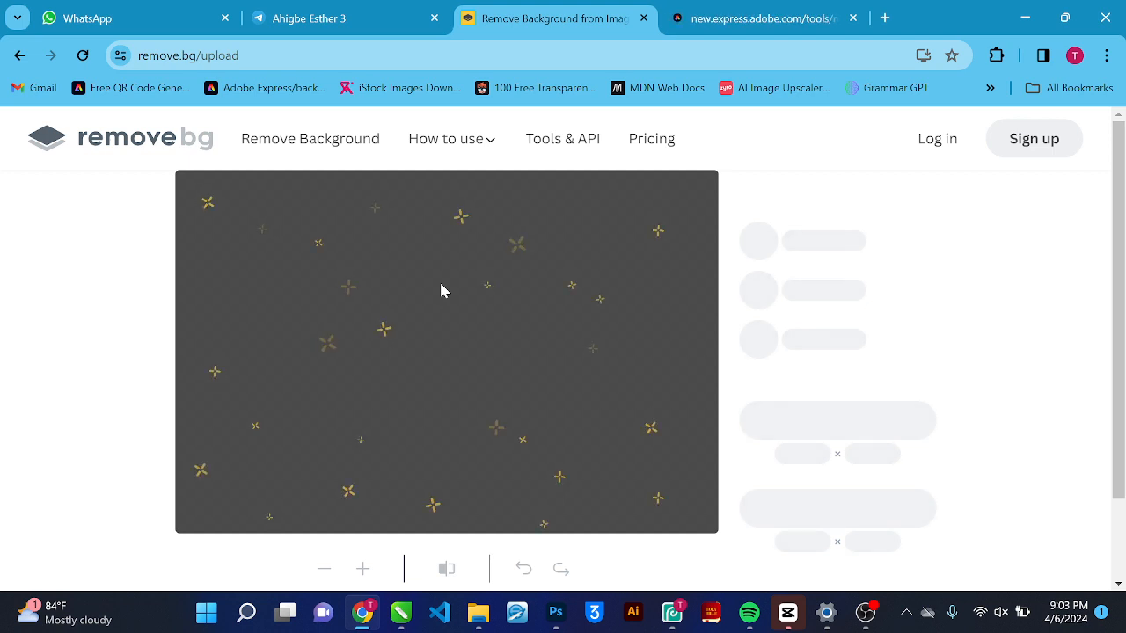
pyautogui.click(749, 26)
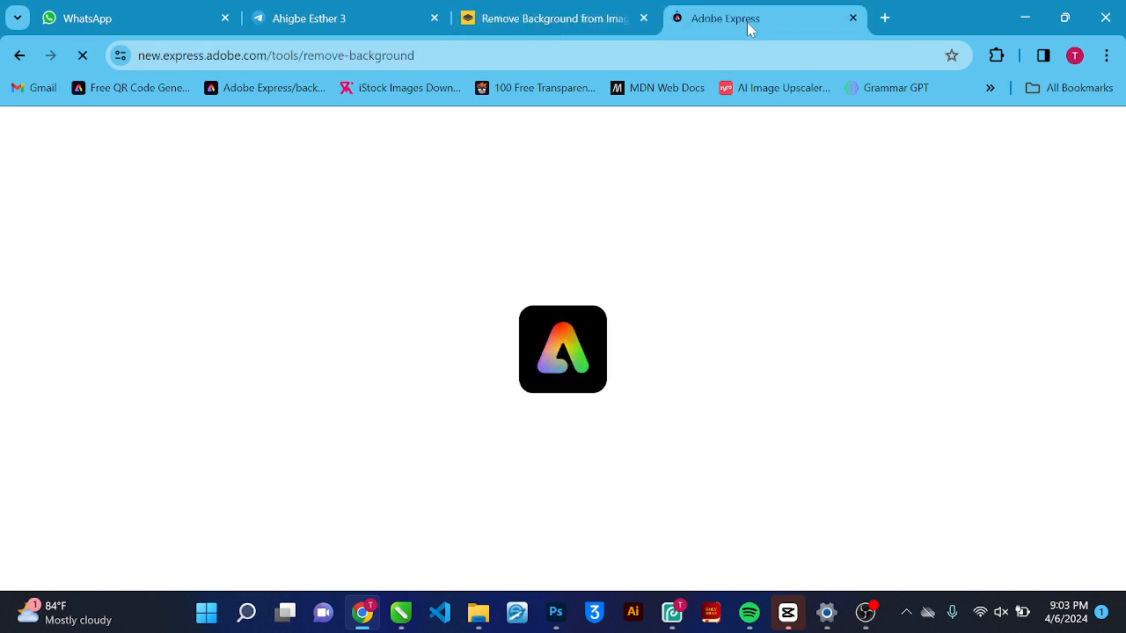
pyautogui.click(590, 8)
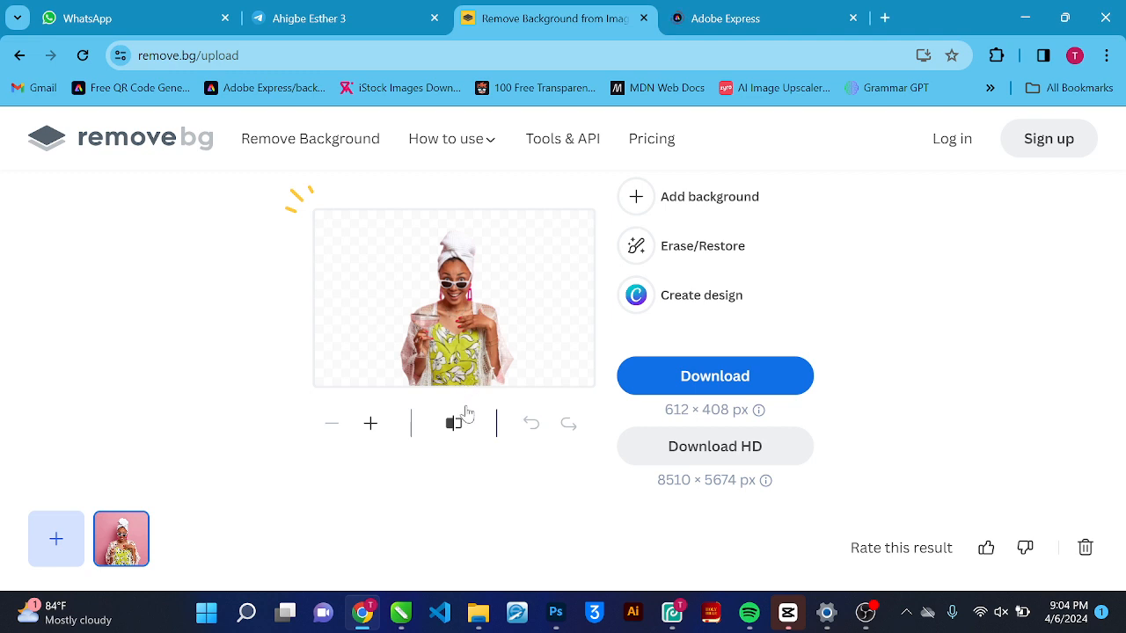
pyautogui.click(370, 426)
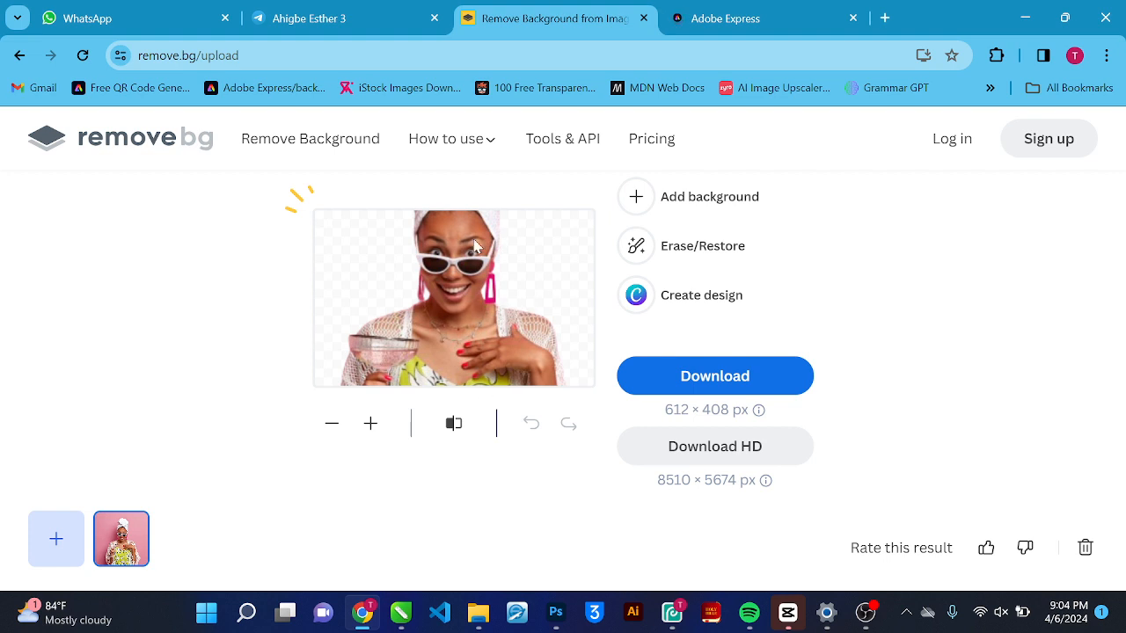
pyautogui.click(330, 426)
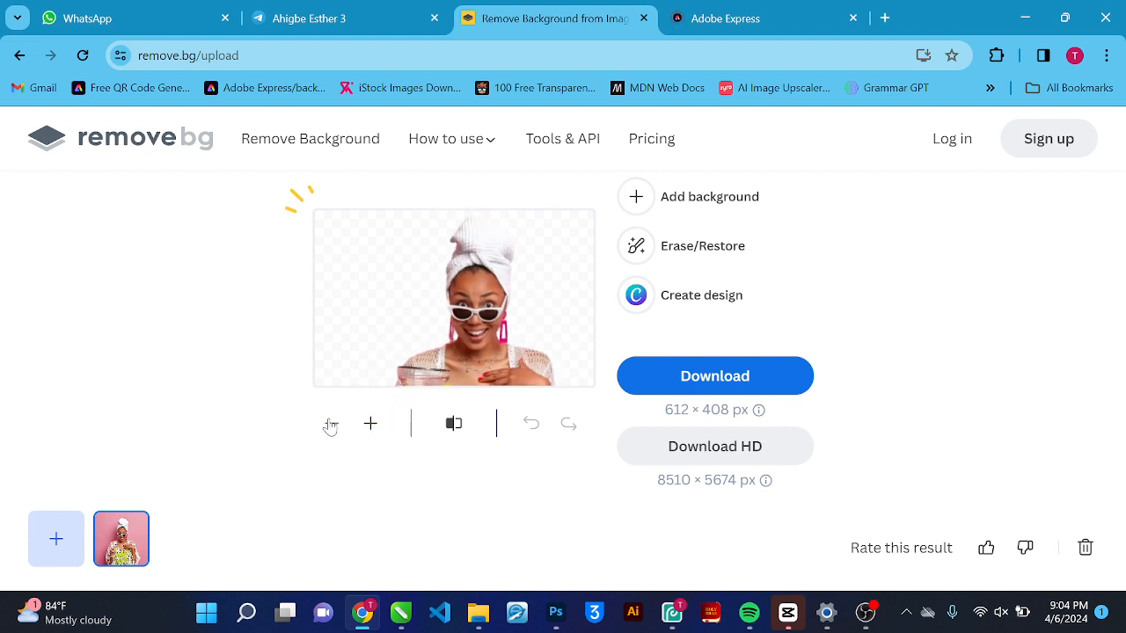
# Examine the HD download offer for the woman cutout and close it without signing up
pyautogui.click(736, 456)
pyautogui.scroll(-3, 591, 409)
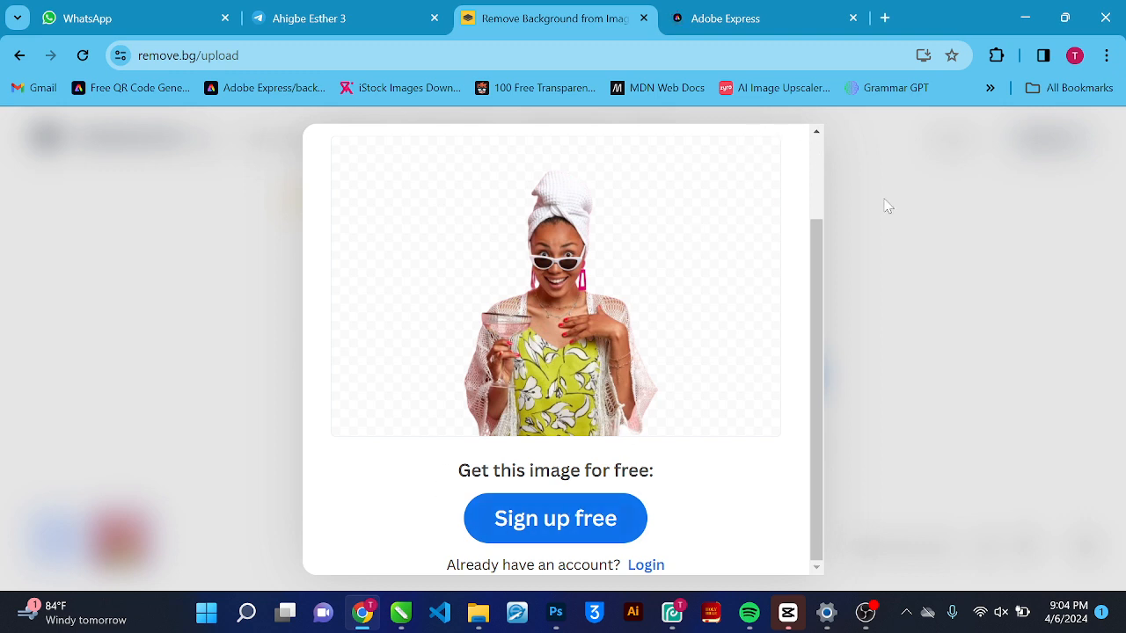
pyautogui.scroll(5, 762, 234)
pyautogui.click(784, 150)
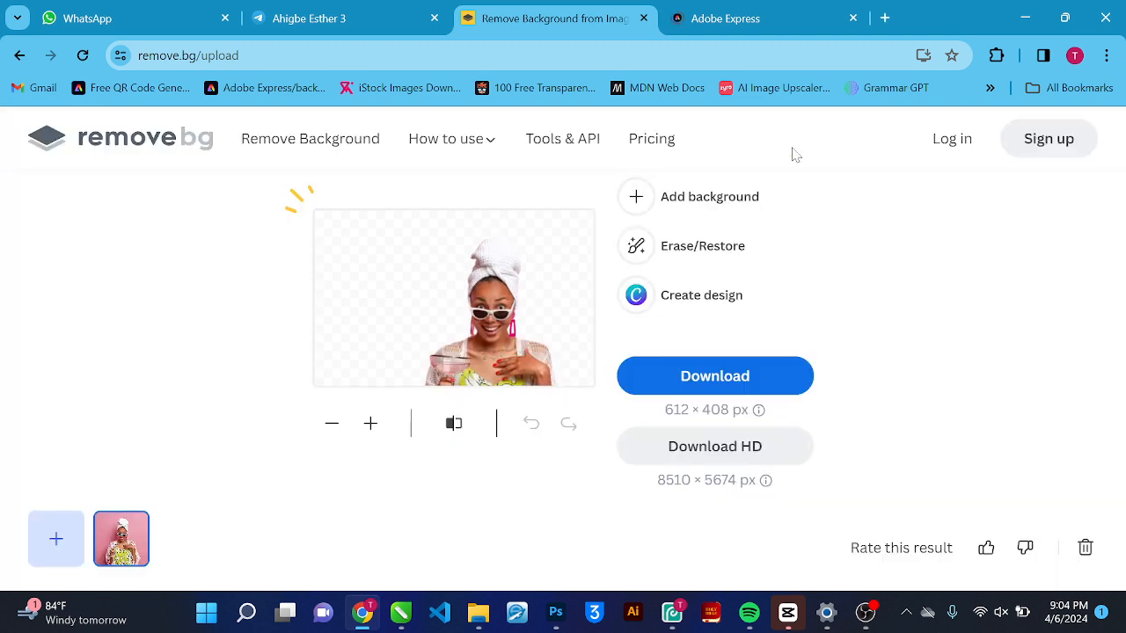
# Switch to Adobe Express's background remover and try to upload a photo from the Downloads folder
pyautogui.click(761, 19)
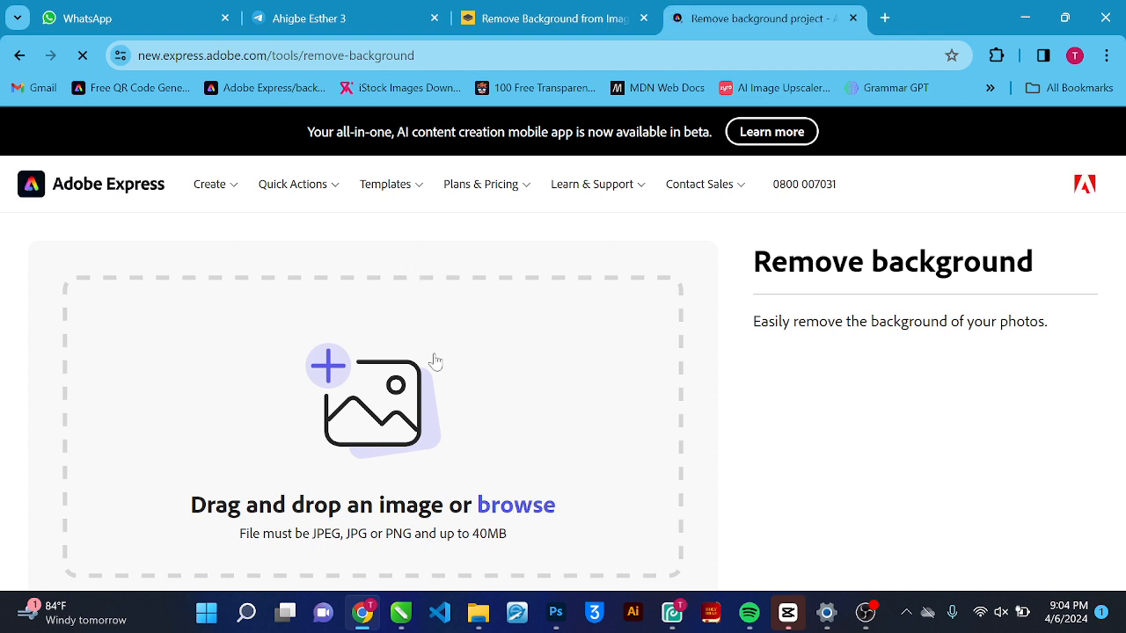
pyautogui.click(531, 510)
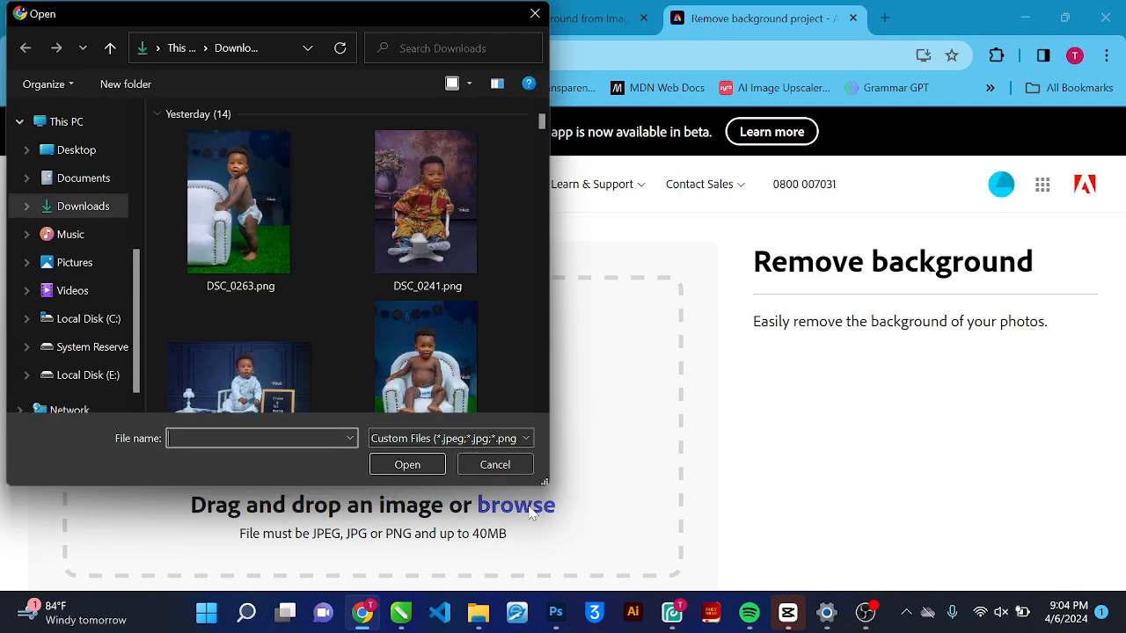
pyautogui.press('Escape')
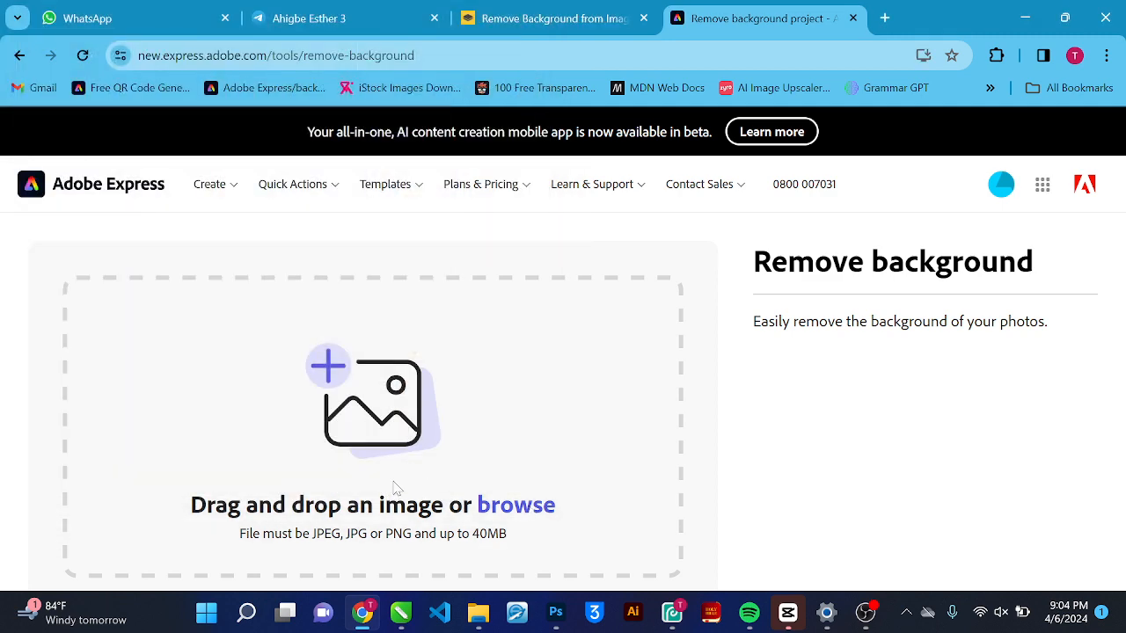
pyautogui.click(394, 489)
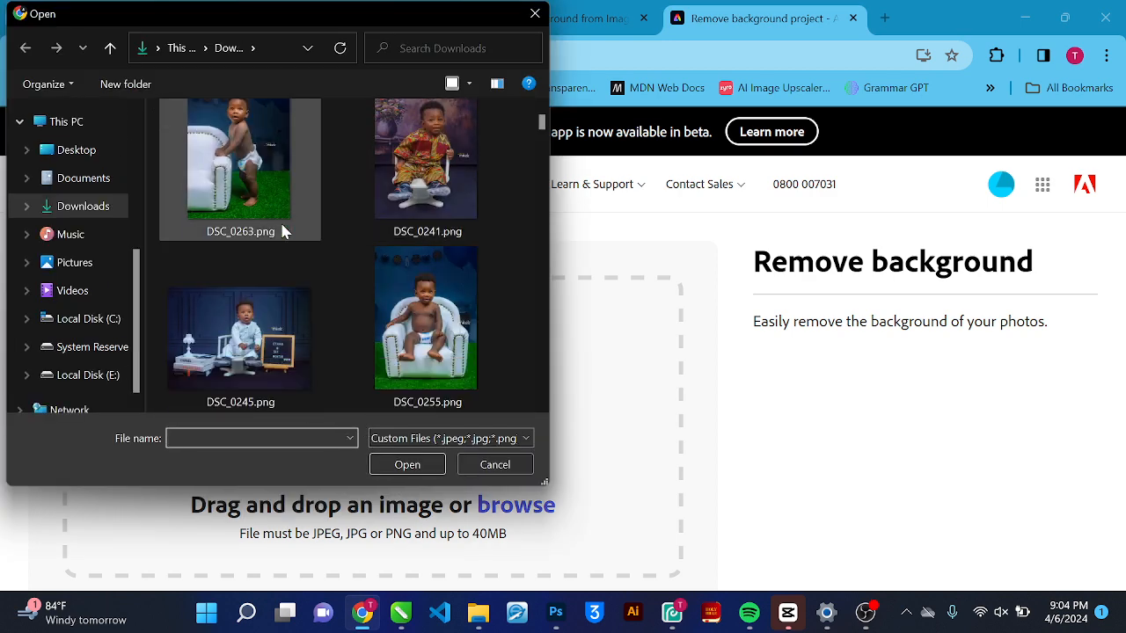
pyautogui.scroll(-3, 282, 232)
pyautogui.scroll(-3, 282, 234)
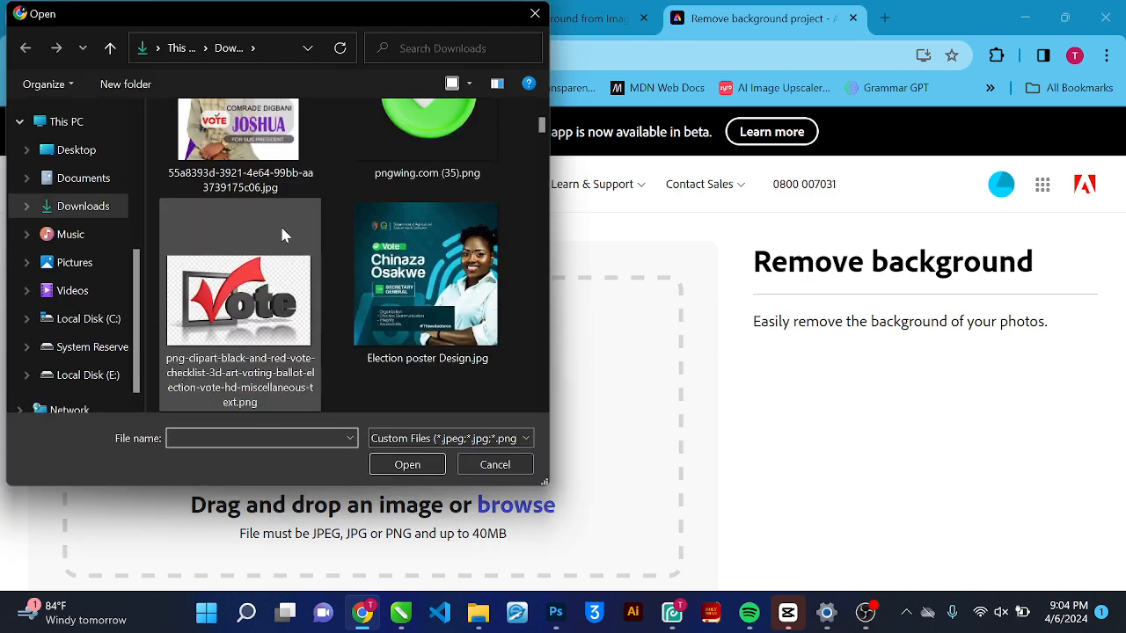
pyautogui.scroll(-10, 282, 234)
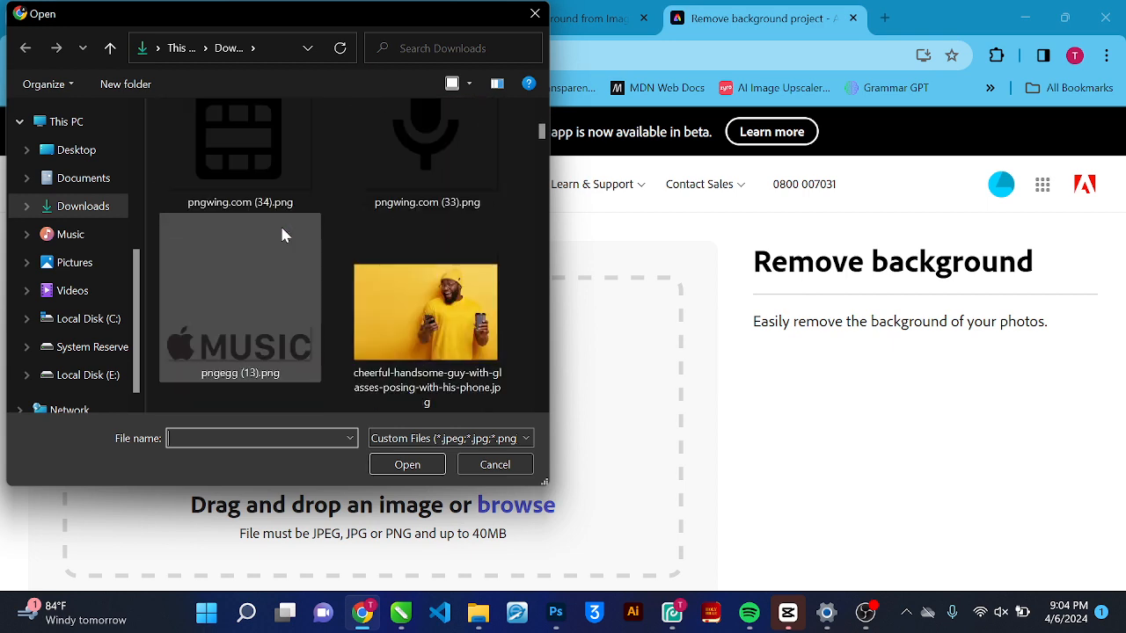
pyautogui.scroll(-3, 281, 231)
pyautogui.doubleClick(418, 165)
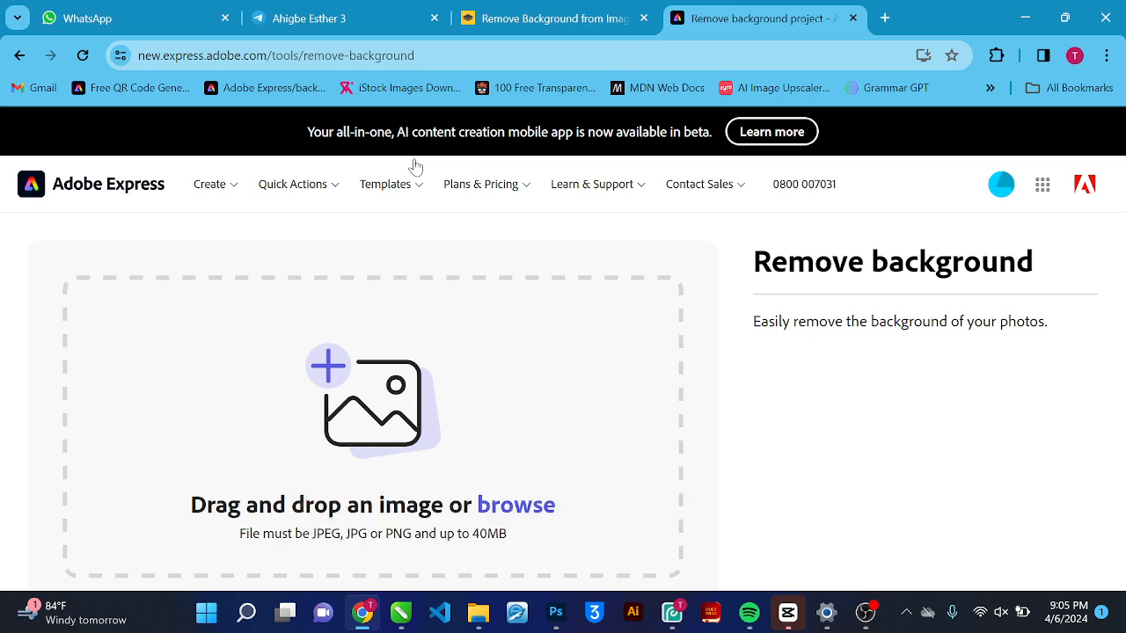
# Upload the photo of a hand holding a blank-screen phone from Downloads to Adobe Express for background removal
pyautogui.click(504, 531)
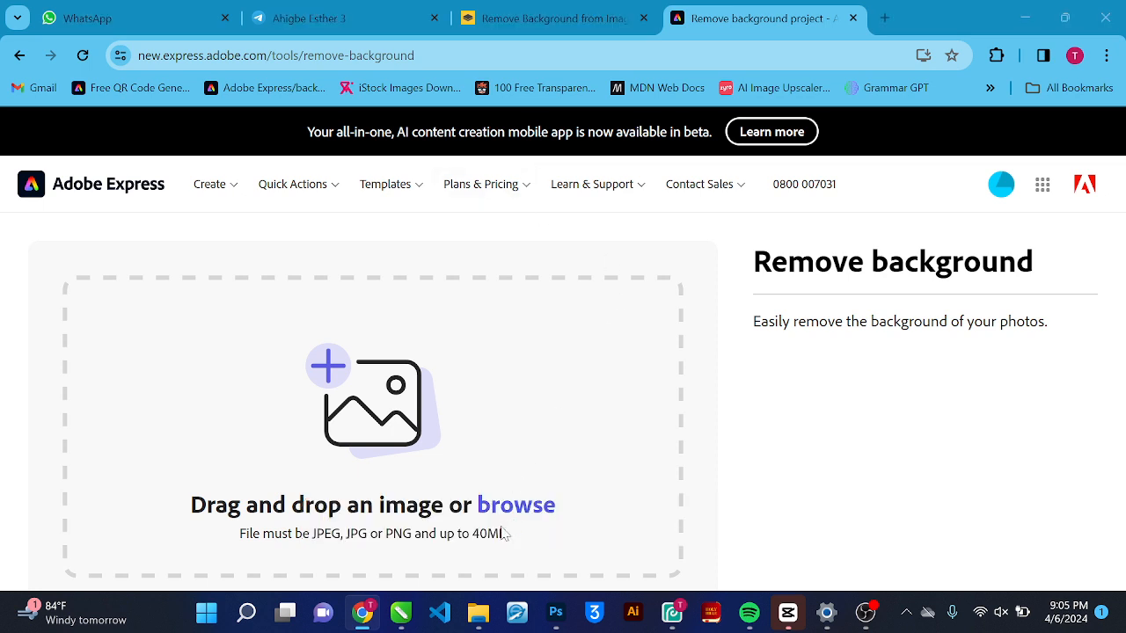
pyautogui.scroll(-2, 223, 264)
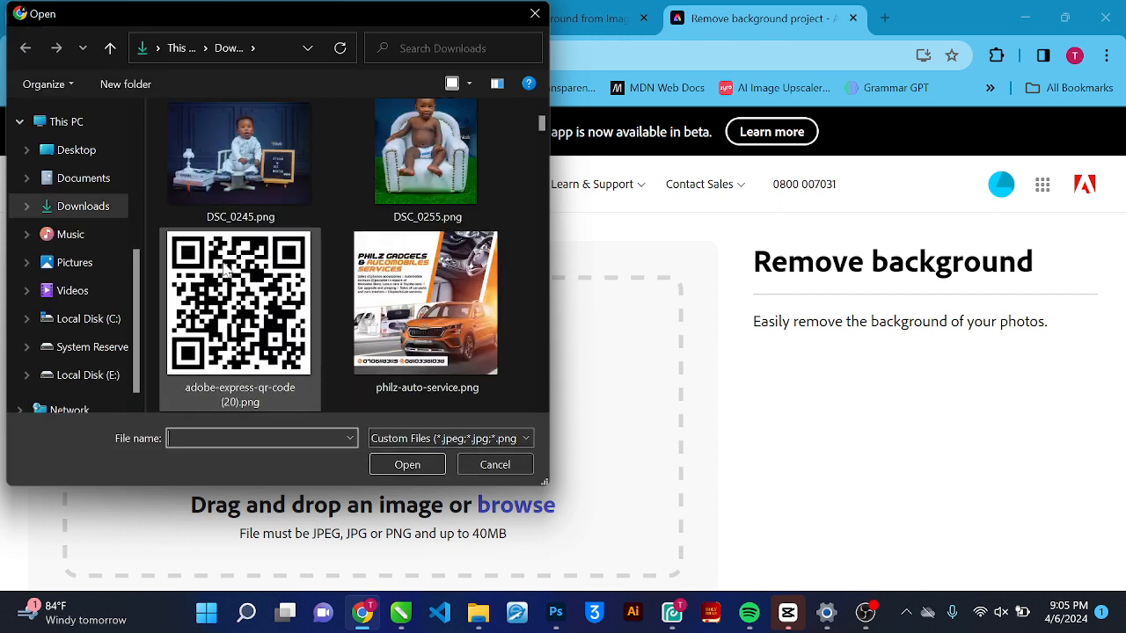
pyautogui.scroll(-4, 225, 269)
pyautogui.scroll(5, 227, 258)
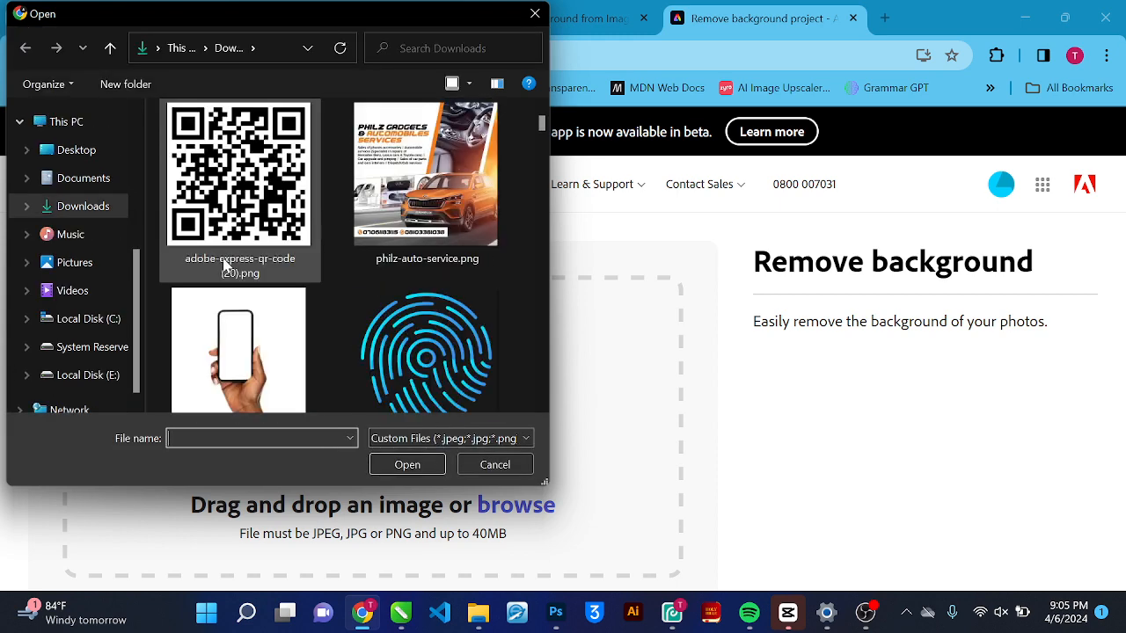
pyautogui.doubleClick(227, 346)
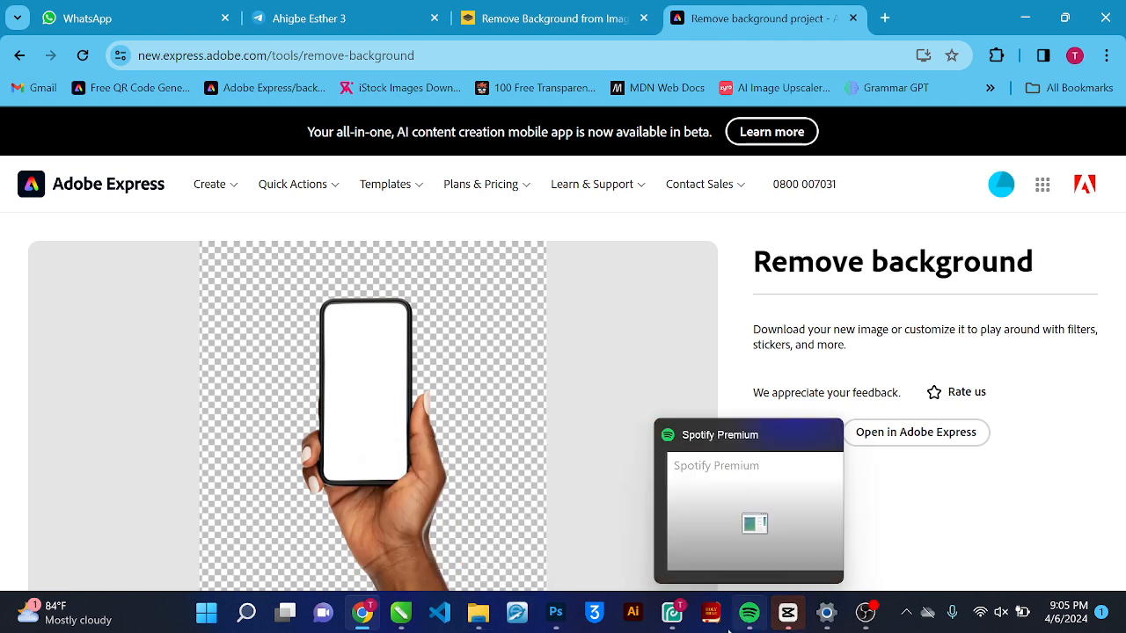
# Switch back to Photopea and deselect the man's photo layer
pyautogui.click(672, 613)
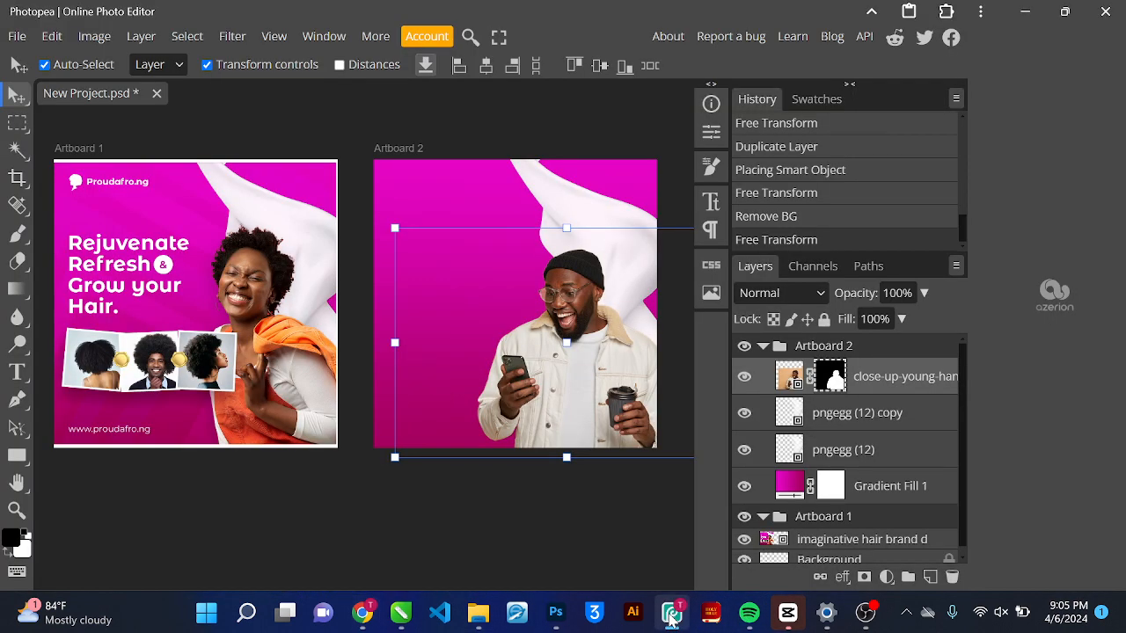
pyautogui.click(348, 529)
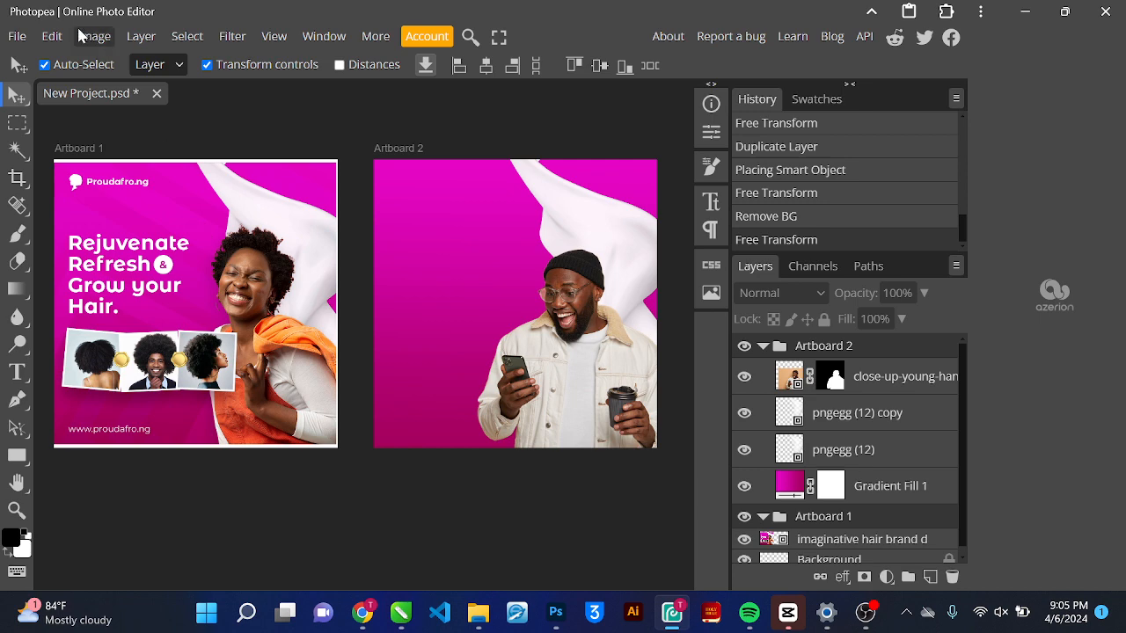
# Place the clipart3114638 image from Downloads into the project as a new layer
pyautogui.click(29, 39)
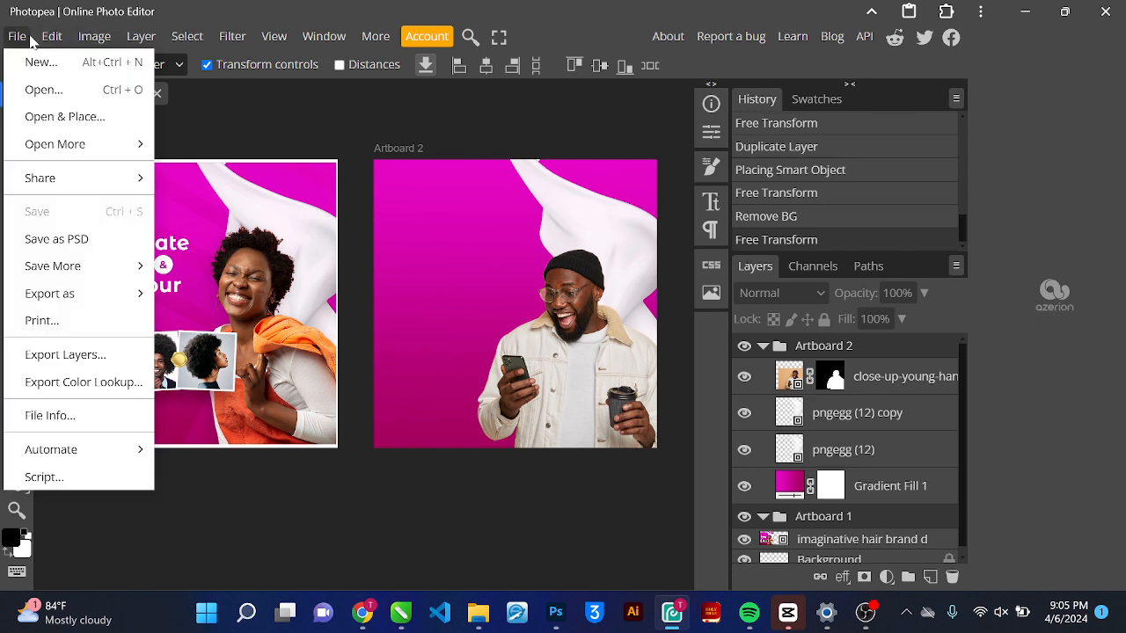
pyautogui.click(88, 120)
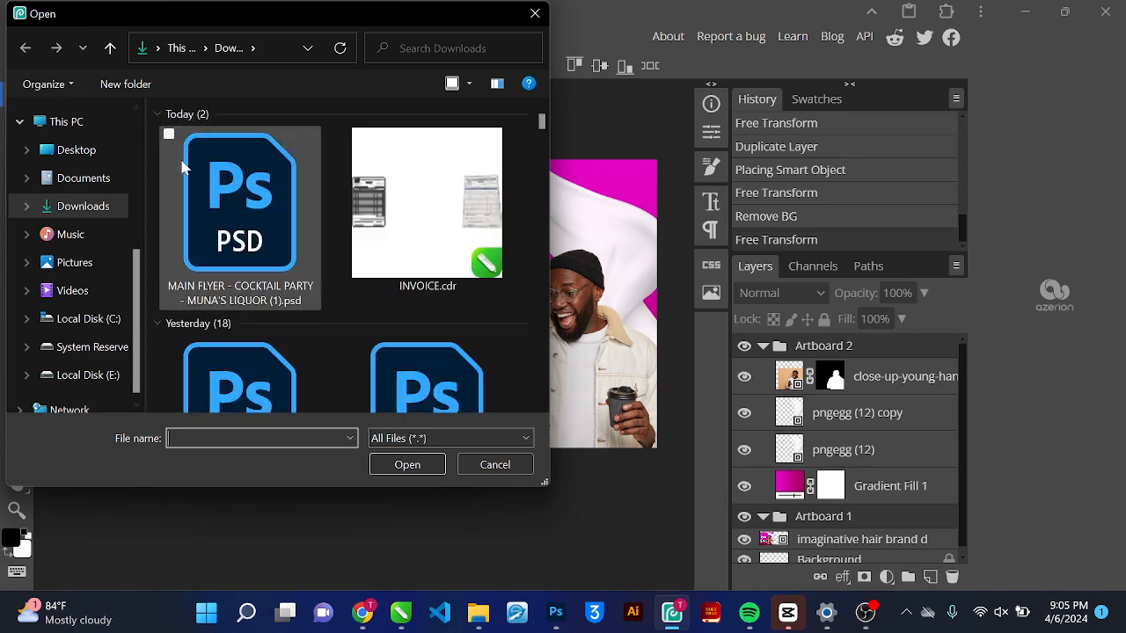
pyautogui.scroll(-5, 271, 229)
pyautogui.scroll(-8, 269, 231)
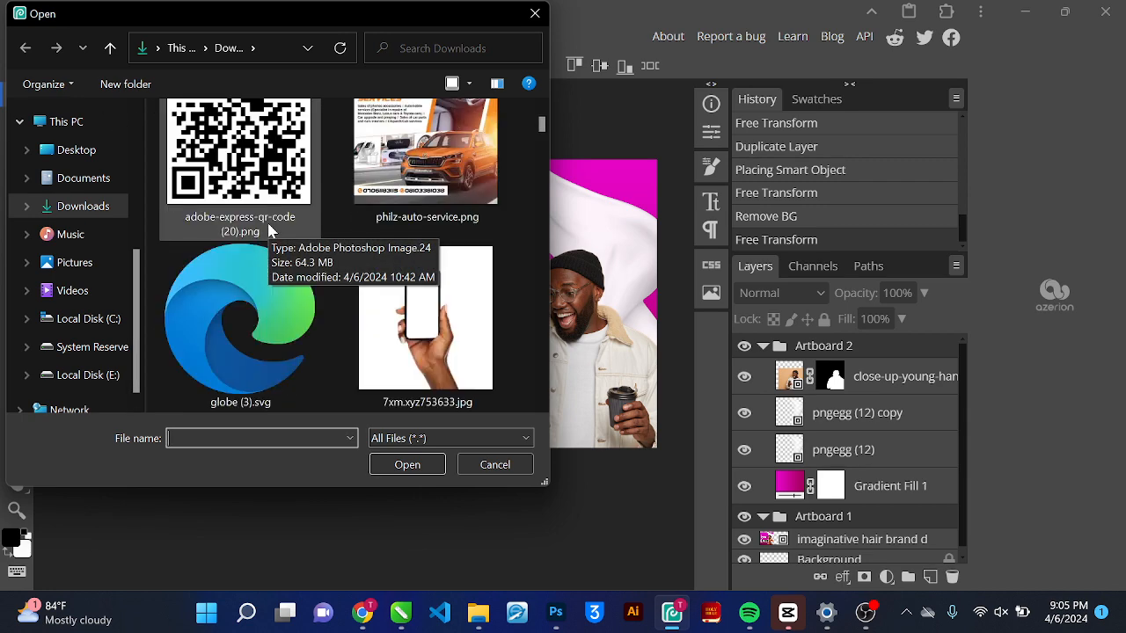
pyautogui.scroll(-15, 269, 230)
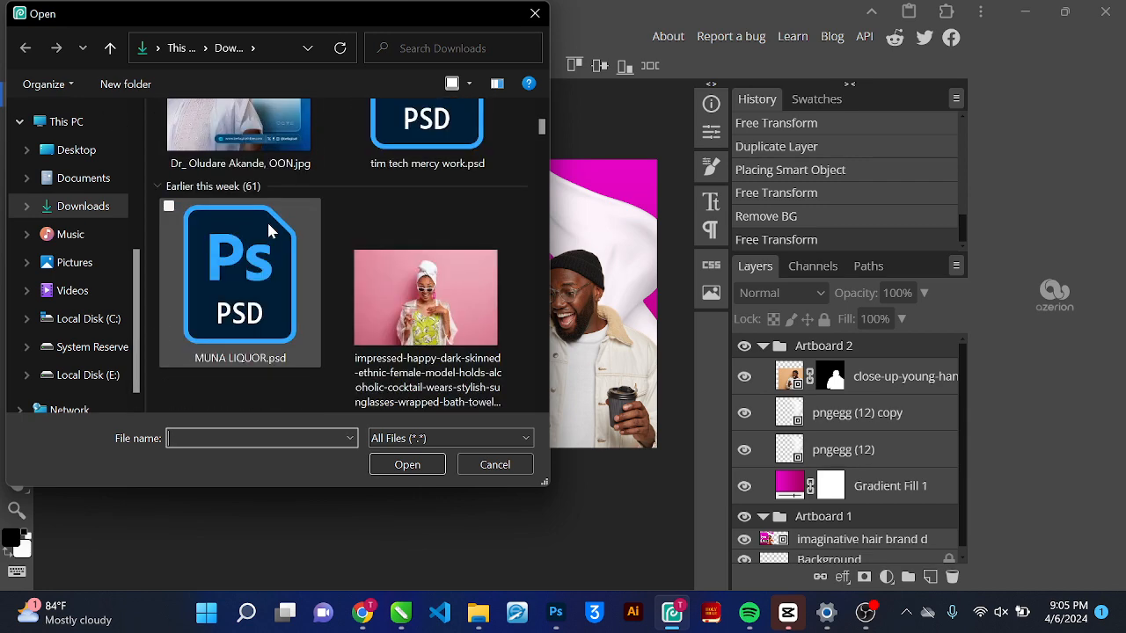
pyautogui.scroll(-10, 270, 230)
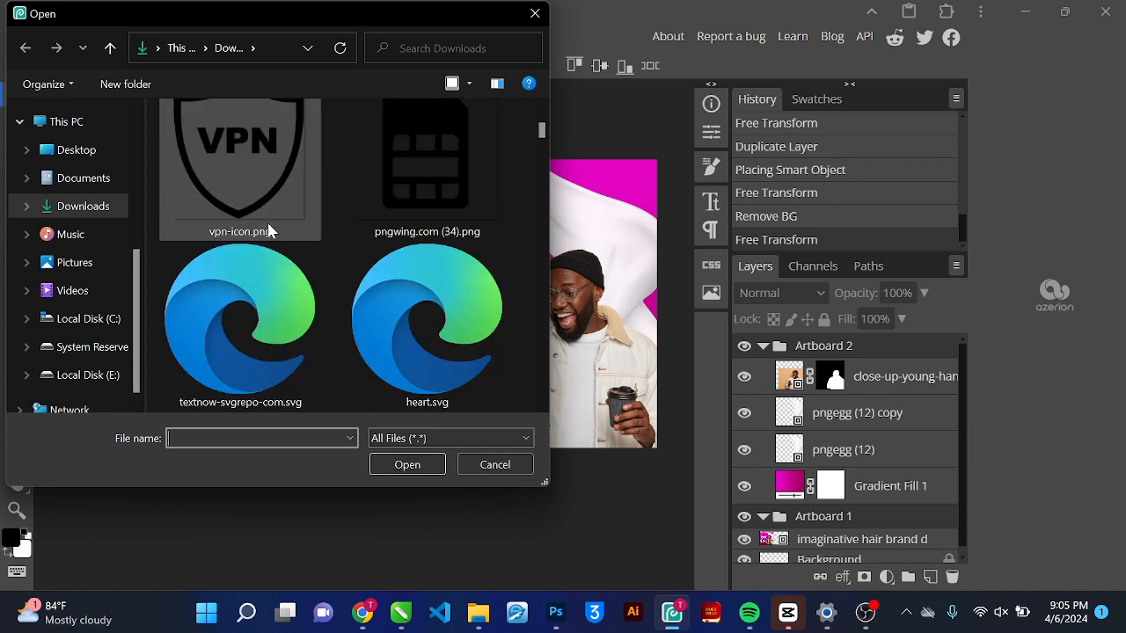
pyautogui.scroll(-10, 269, 230)
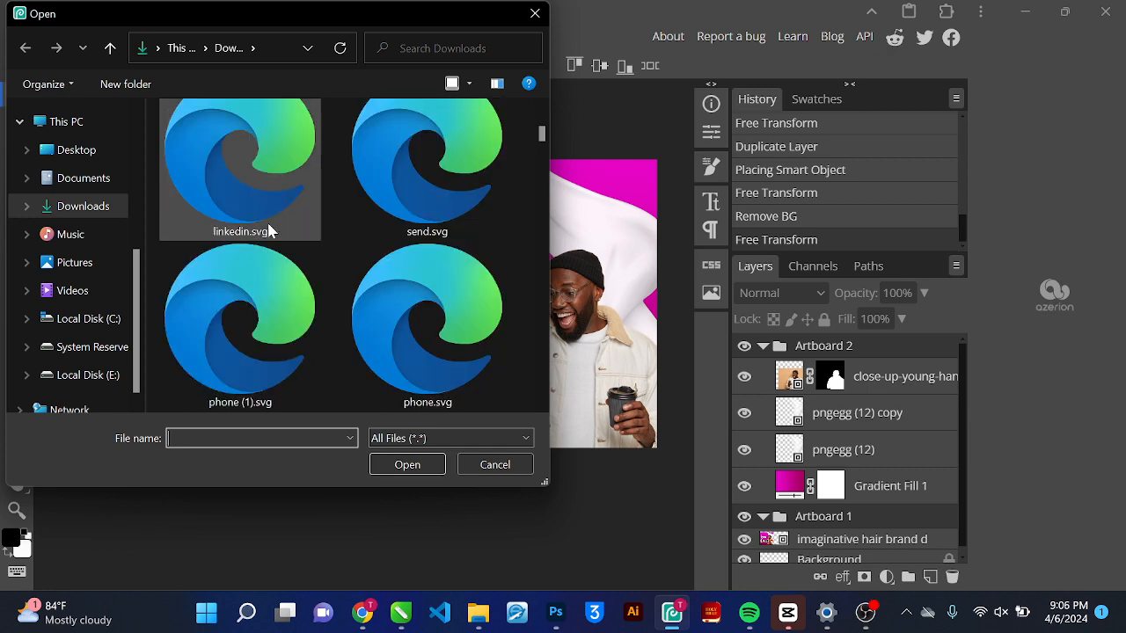
pyautogui.scroll(-10, 269, 230)
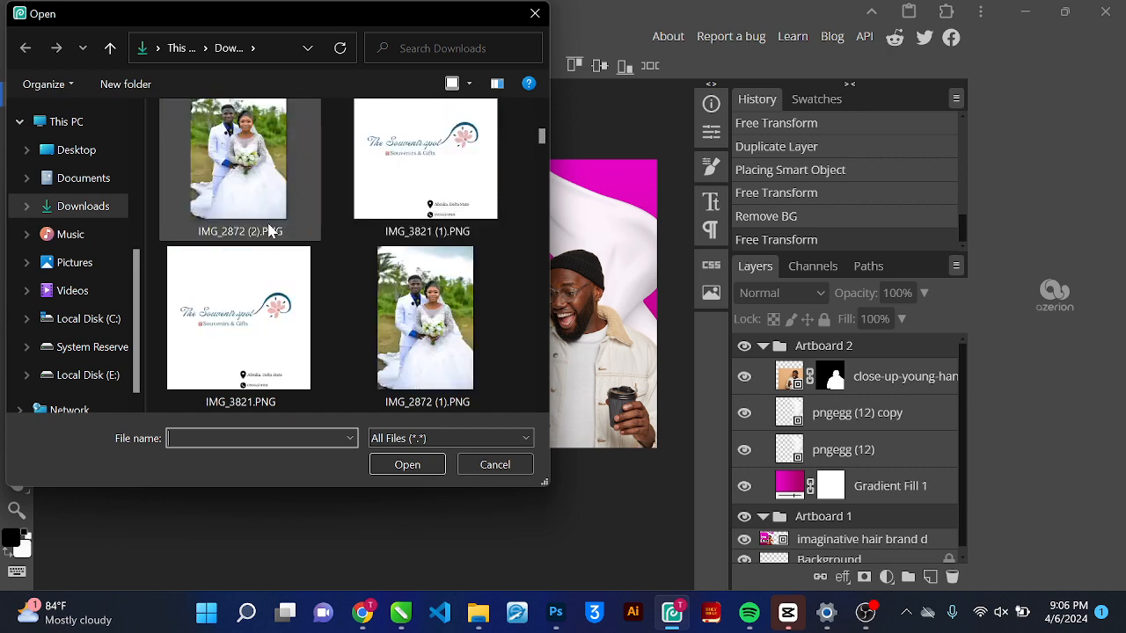
pyautogui.scroll(-3, 270, 230)
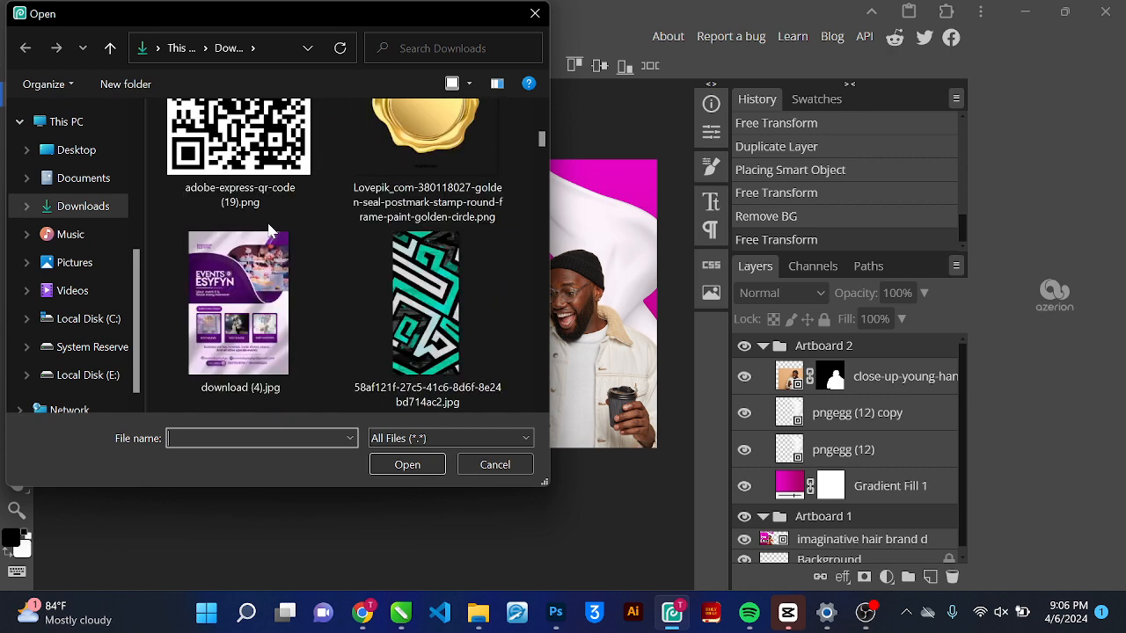
pyautogui.scroll(5, 305, 224)
pyautogui.click(396, 300)
pyautogui.doubleClick(396, 300)
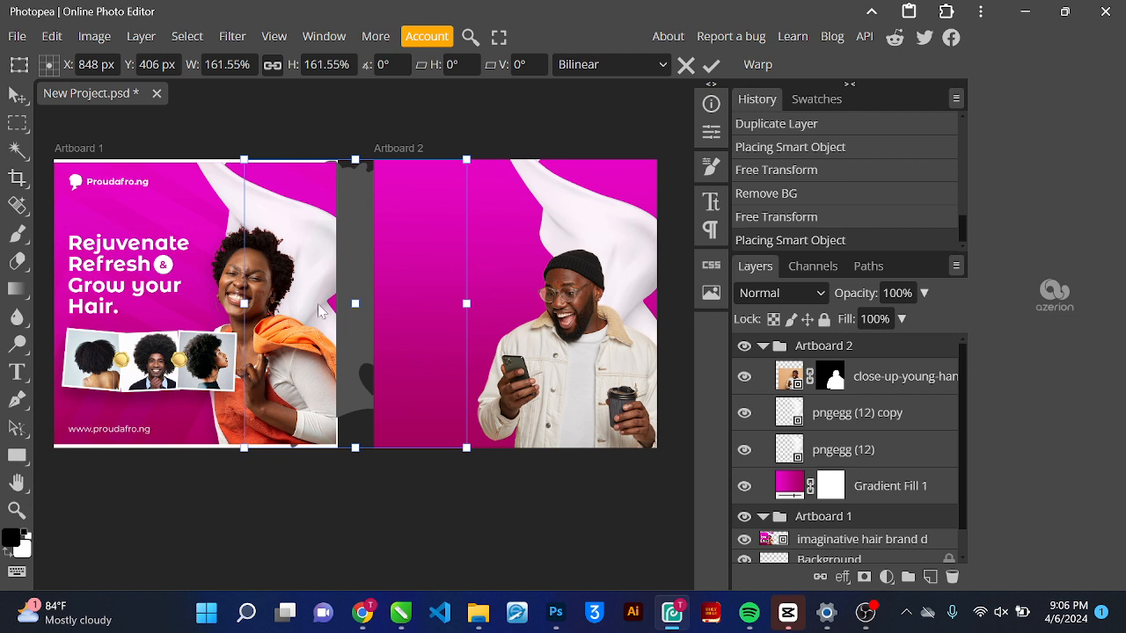
# Scale the placed clipart to 42.95% and move its layer to the top of the Artboard 2 group
pyautogui.moveTo(246, 303); pyautogui.dragTo(406, 303)
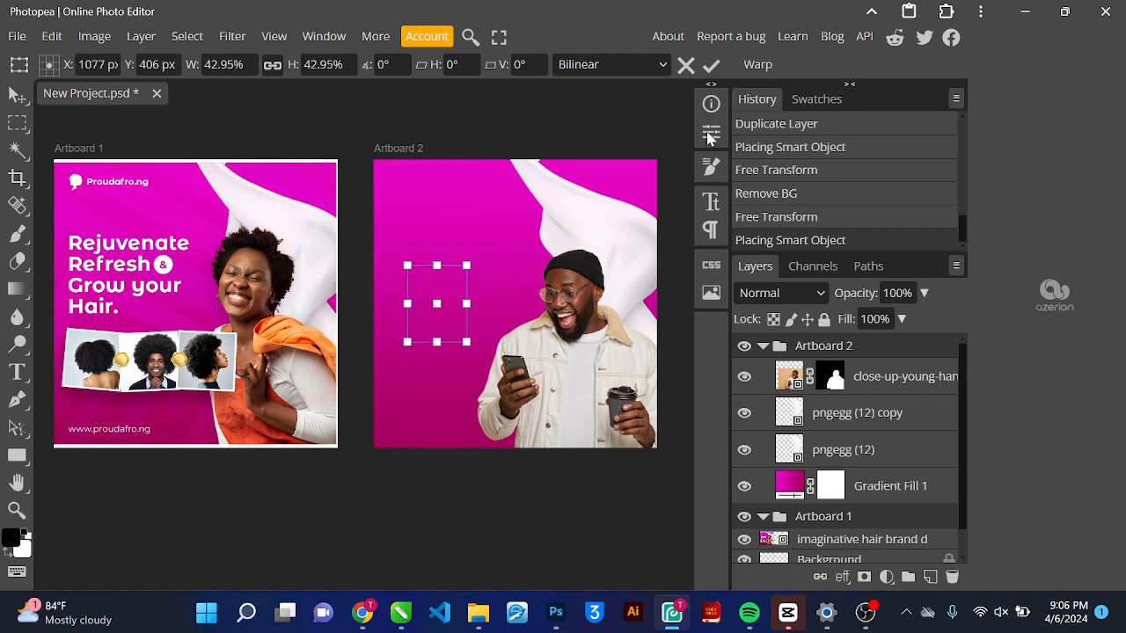
pyautogui.click(711, 66)
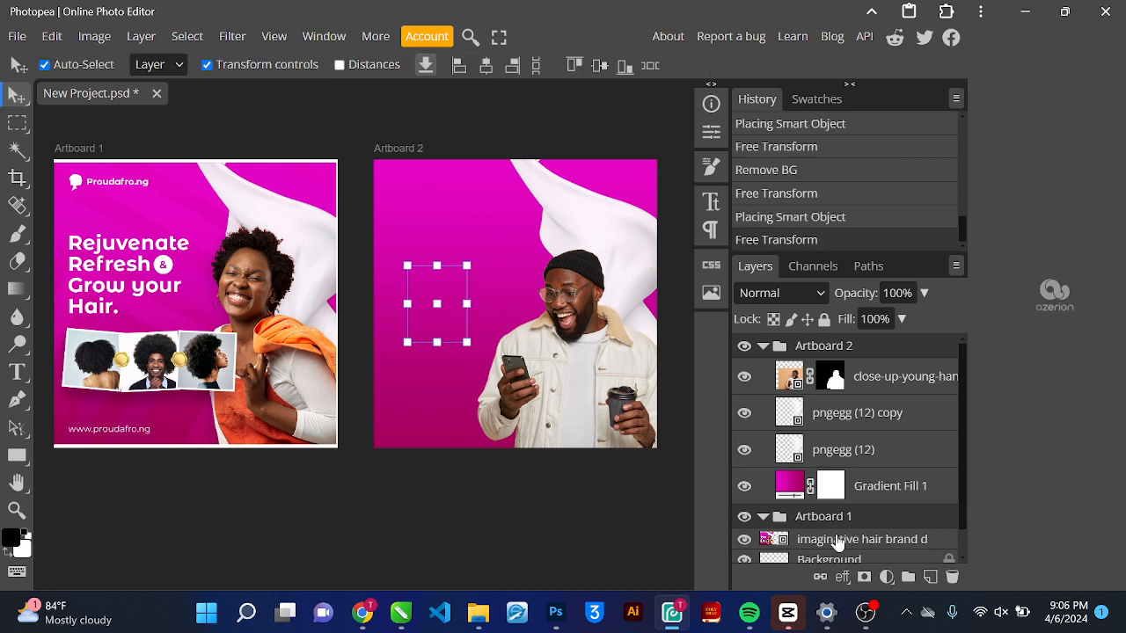
pyautogui.scroll(-1, 827, 461)
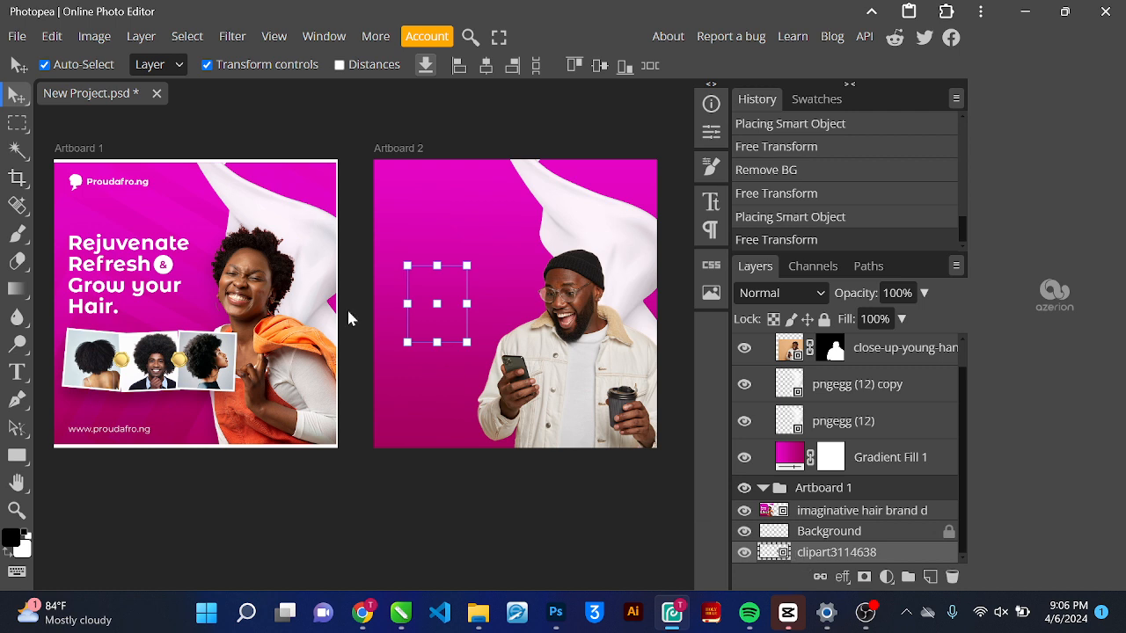
pyautogui.hotkey('ctrl', 's')
pyautogui.moveTo(819, 560); pyautogui.dragTo(813, 401)
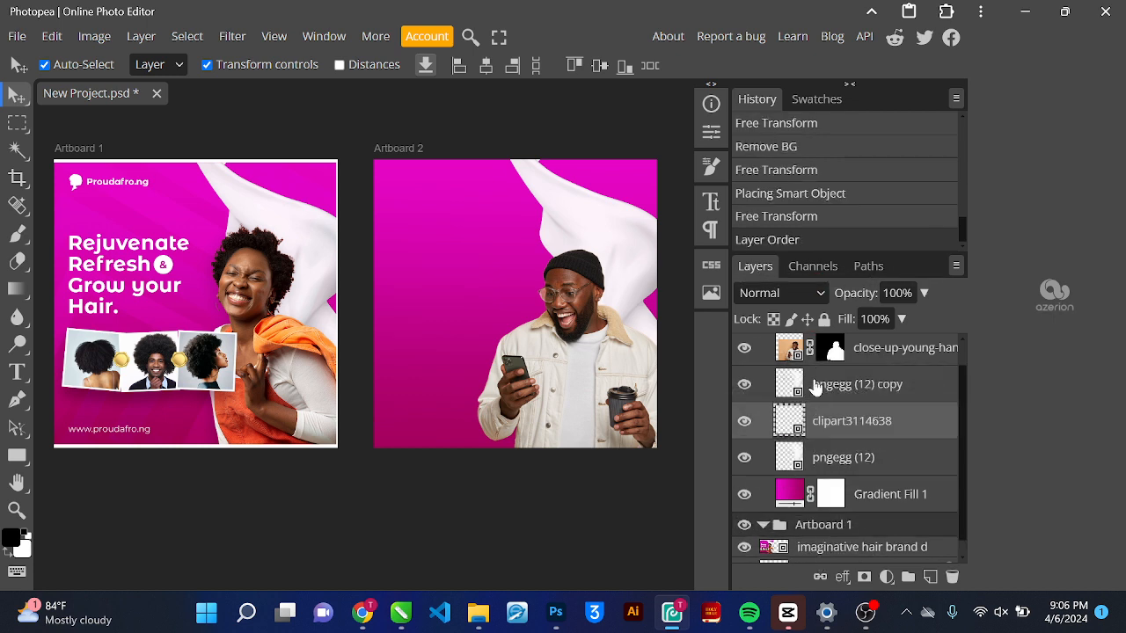
pyautogui.scroll(1, 815, 359)
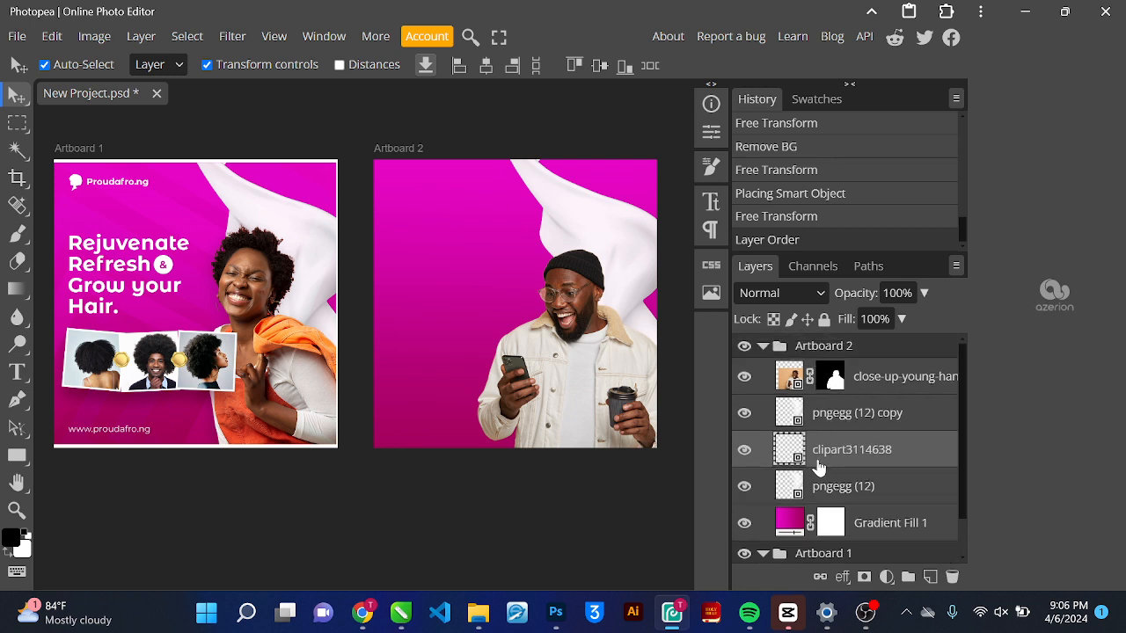
pyautogui.moveTo(815, 467); pyautogui.dragTo(808, 374)
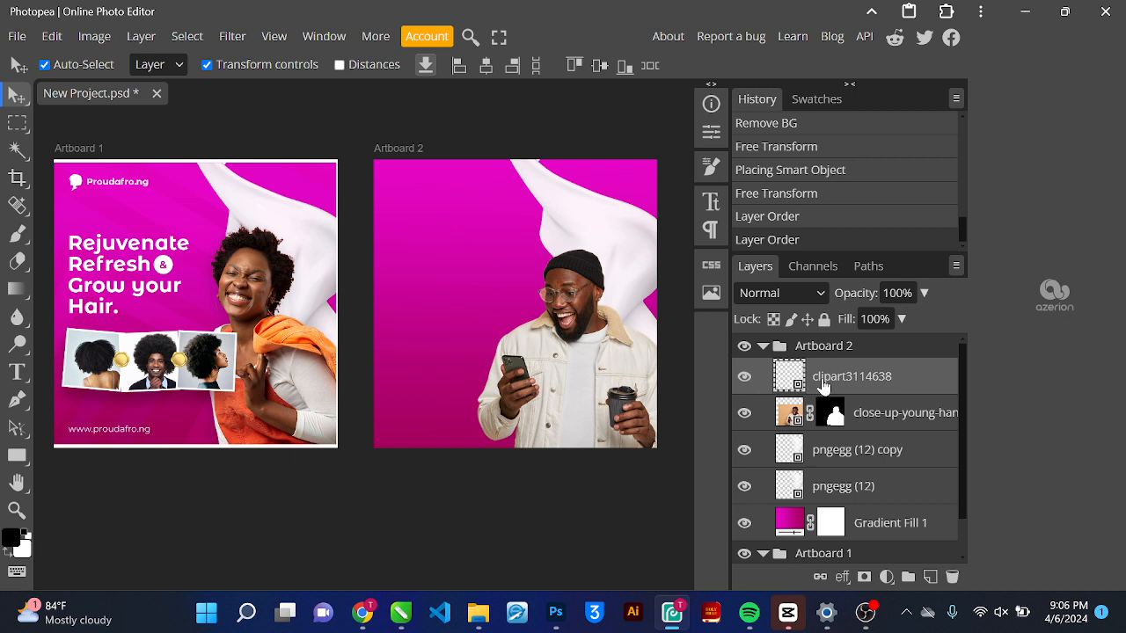
# Shift the clipart within Artboard 2, and delete the clipart3114638 layer
pyautogui.click(498, 306)
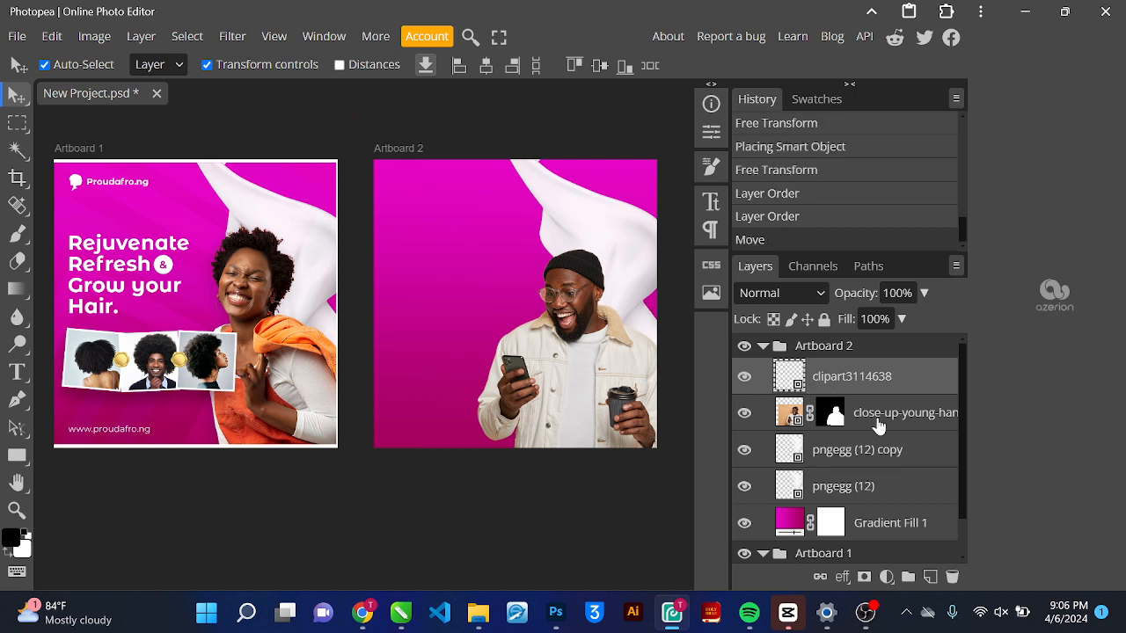
pyautogui.press('Delete')
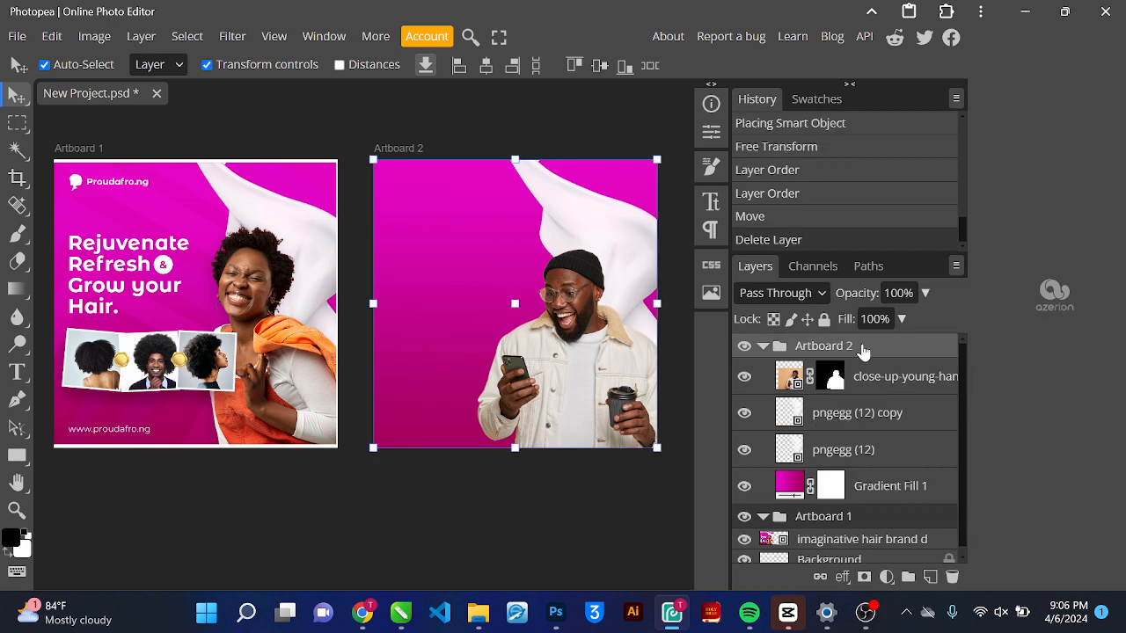
# Place the clipart3114638 image from Downloads as a new layer directly above the man's photo layer
pyautogui.click(868, 371)
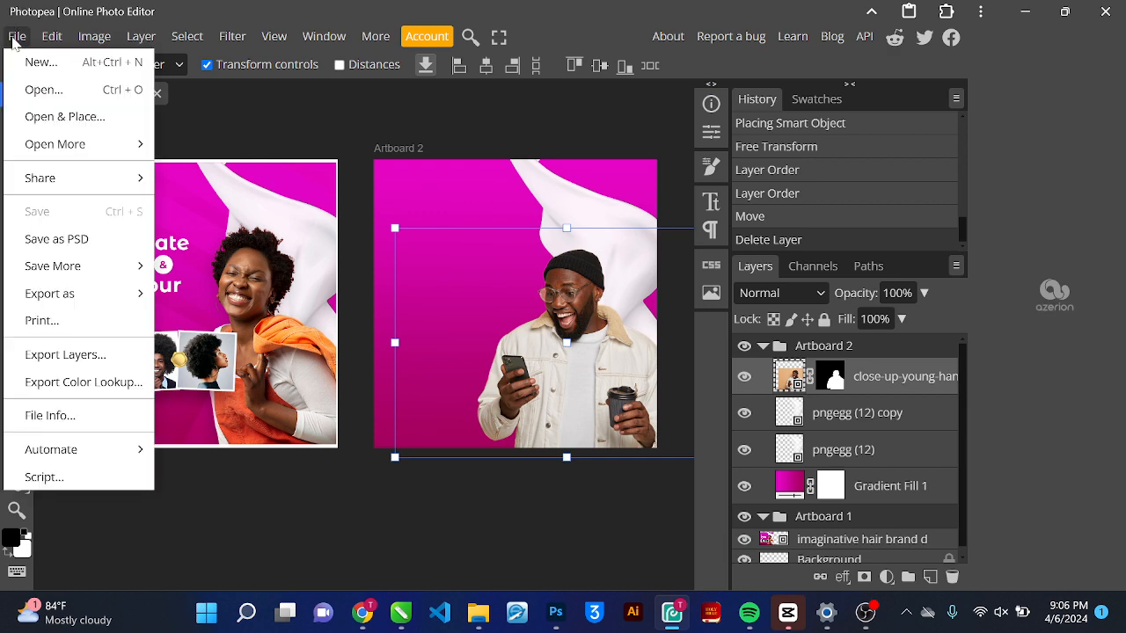
pyautogui.click(16, 36)
pyautogui.click(83, 117)
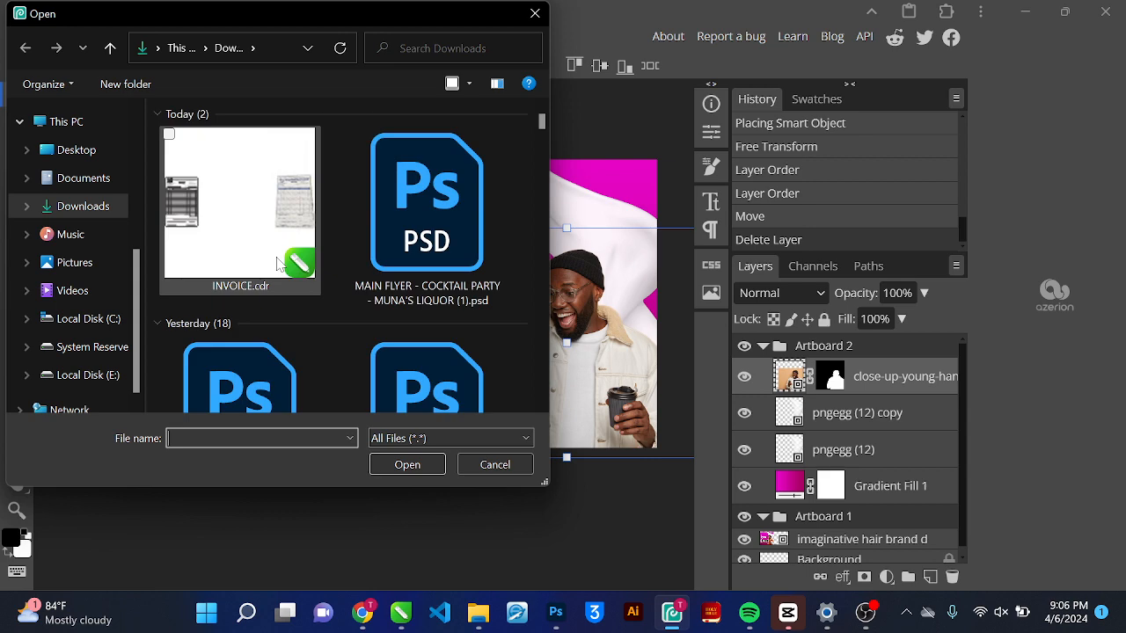
pyautogui.scroll(-15, 277, 263)
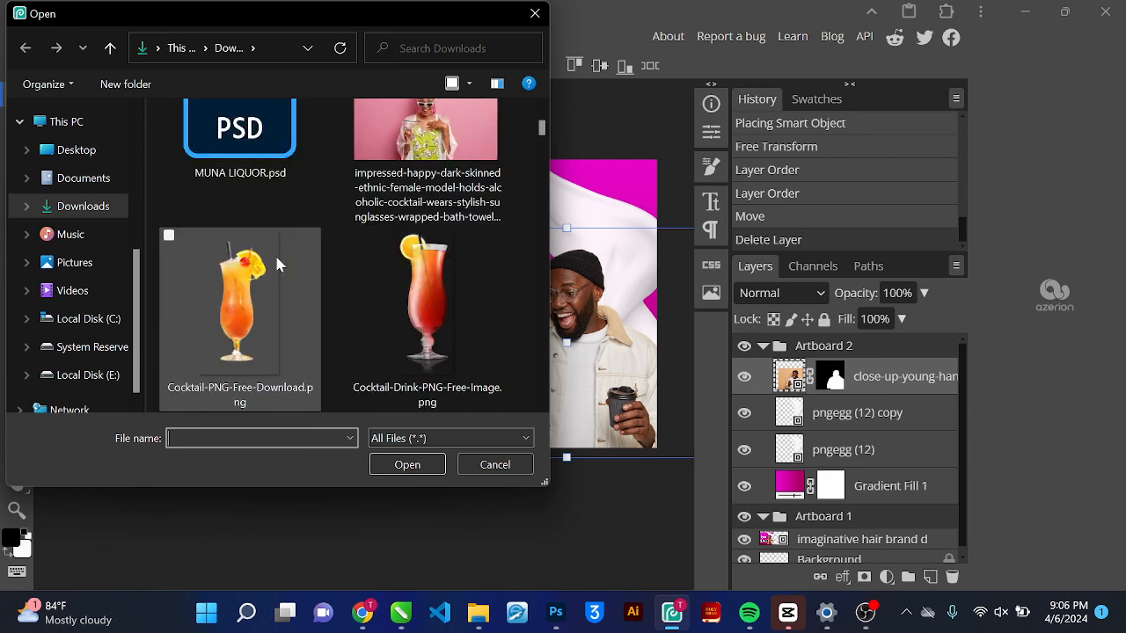
pyautogui.scroll(-15, 277, 262)
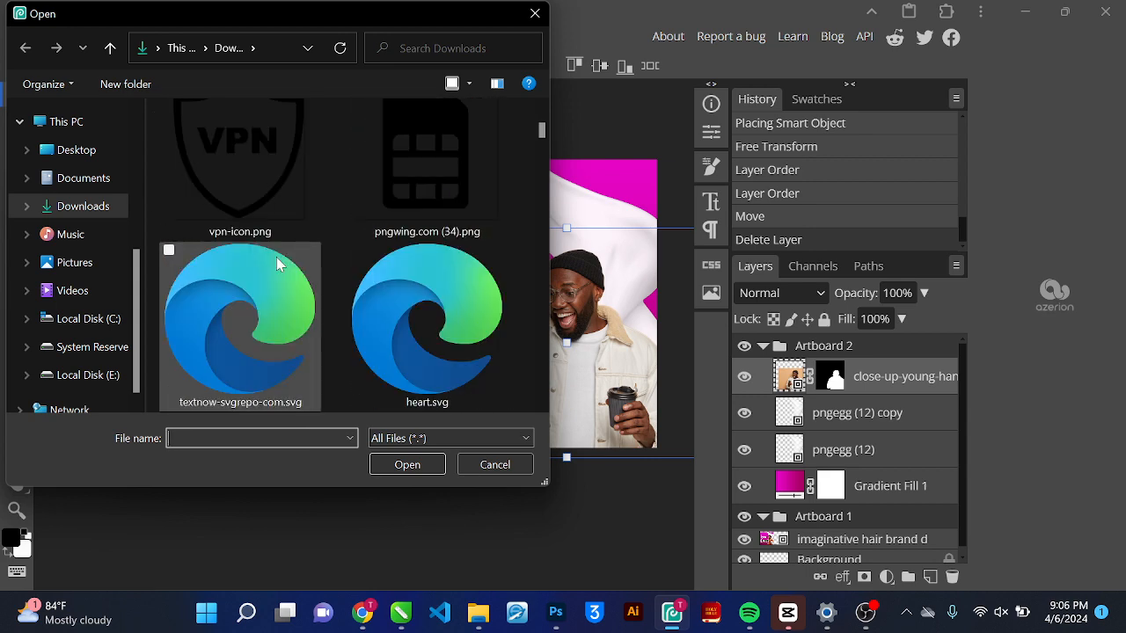
pyautogui.scroll(-15, 277, 262)
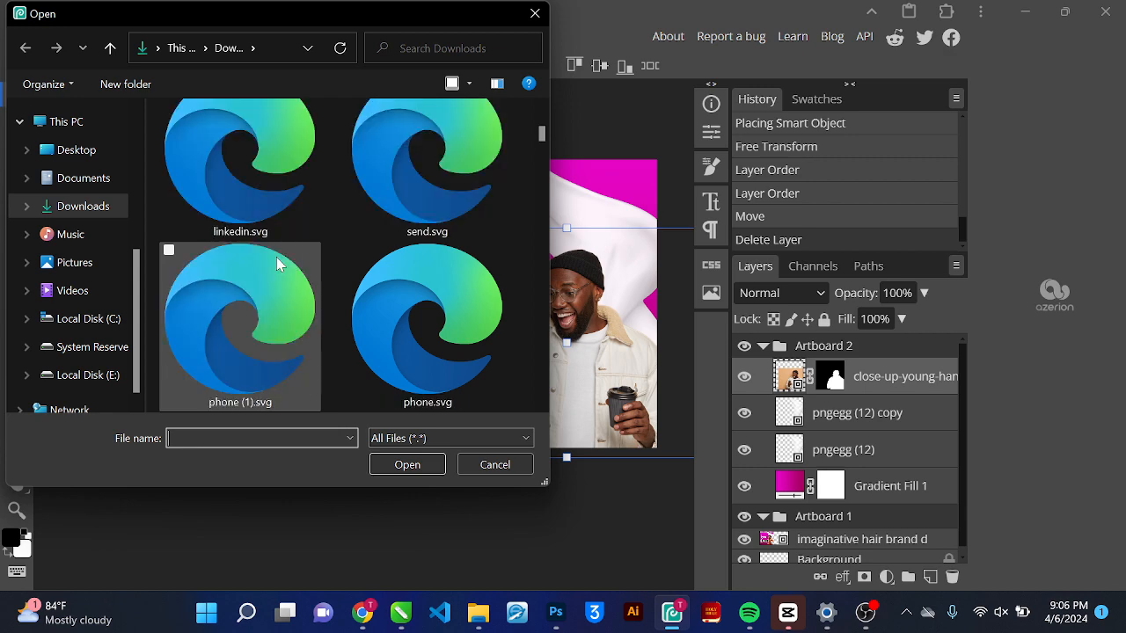
pyautogui.scroll(-15, 277, 262)
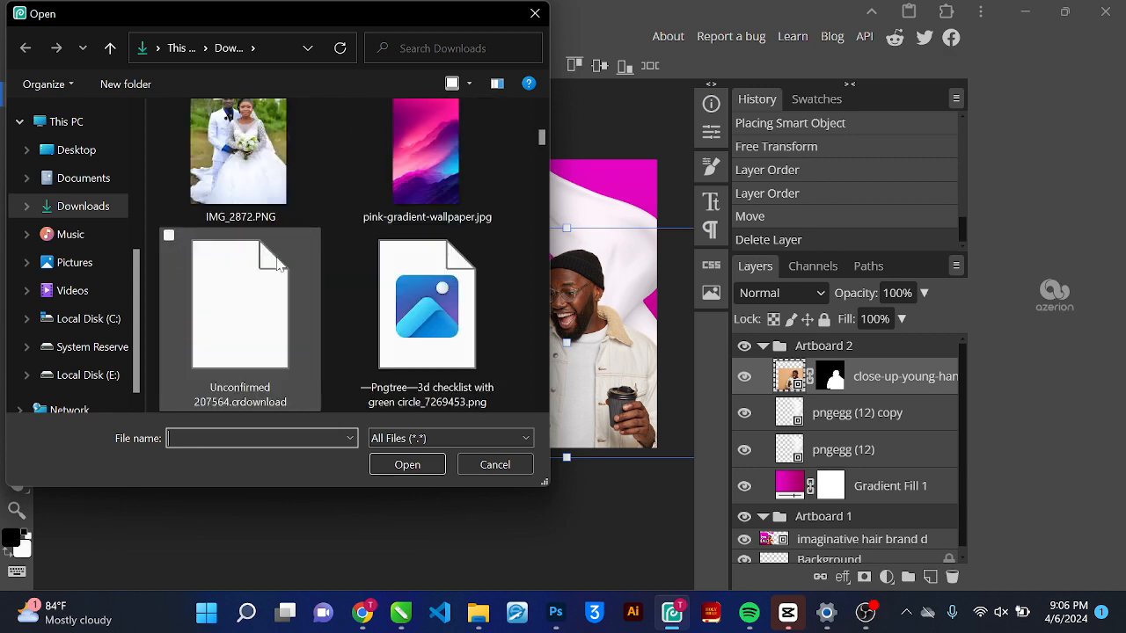
pyautogui.scroll(-2, 277, 264)
pyautogui.doubleClick(391, 211)
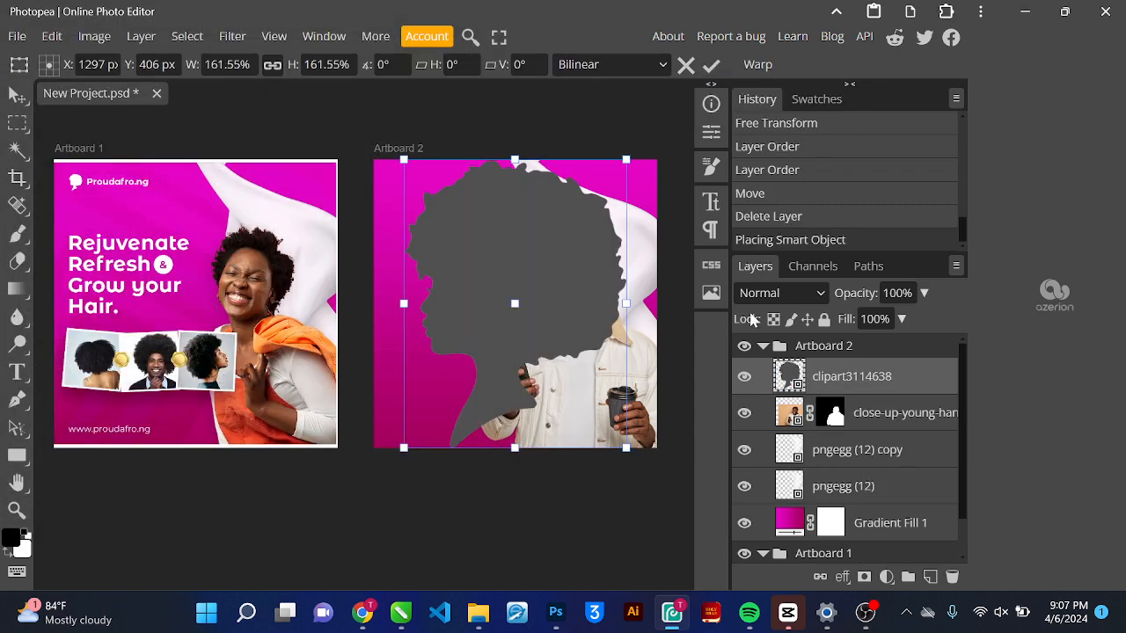
# Scale the placed clipart to 16.8% and move it to Artboard 2's upper-left corner
pyautogui.moveTo(626, 304); pyautogui.dragTo(430, 303)
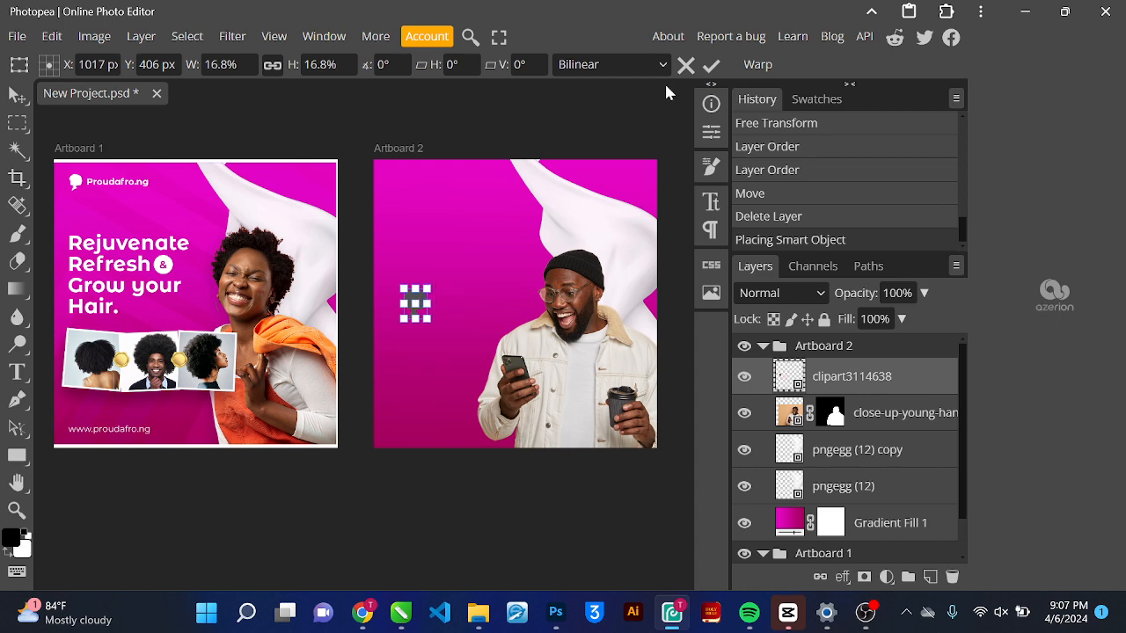
pyautogui.click(710, 64)
pyautogui.scroll(1, 396, 319)
pyautogui.scroll(1, 396, 318)
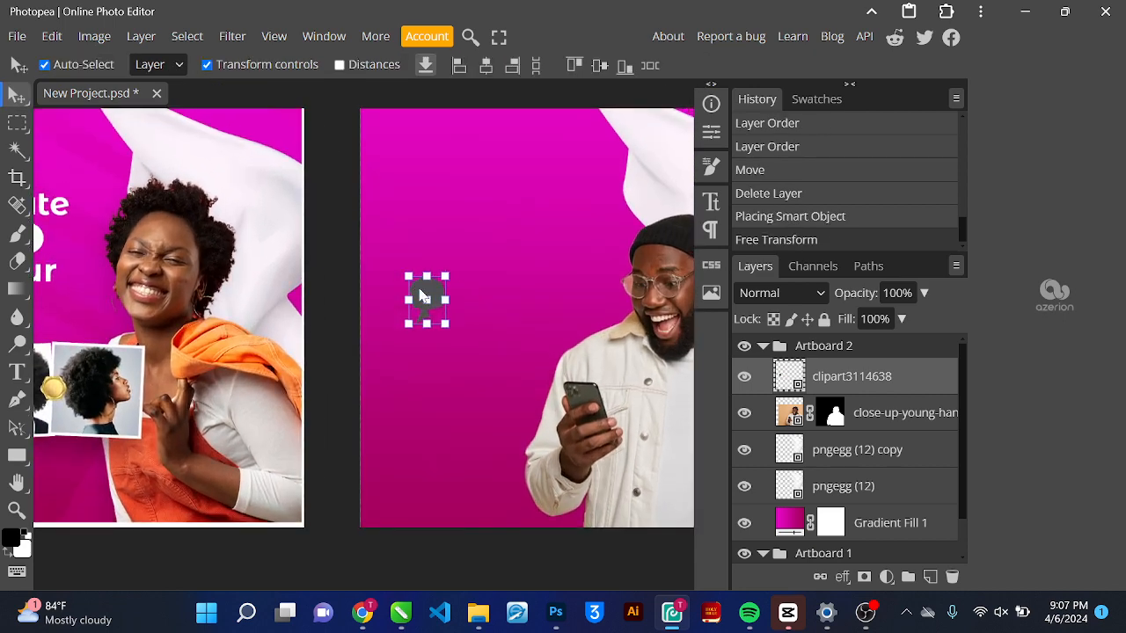
pyautogui.moveTo(423, 298); pyautogui.dragTo(396, 155)
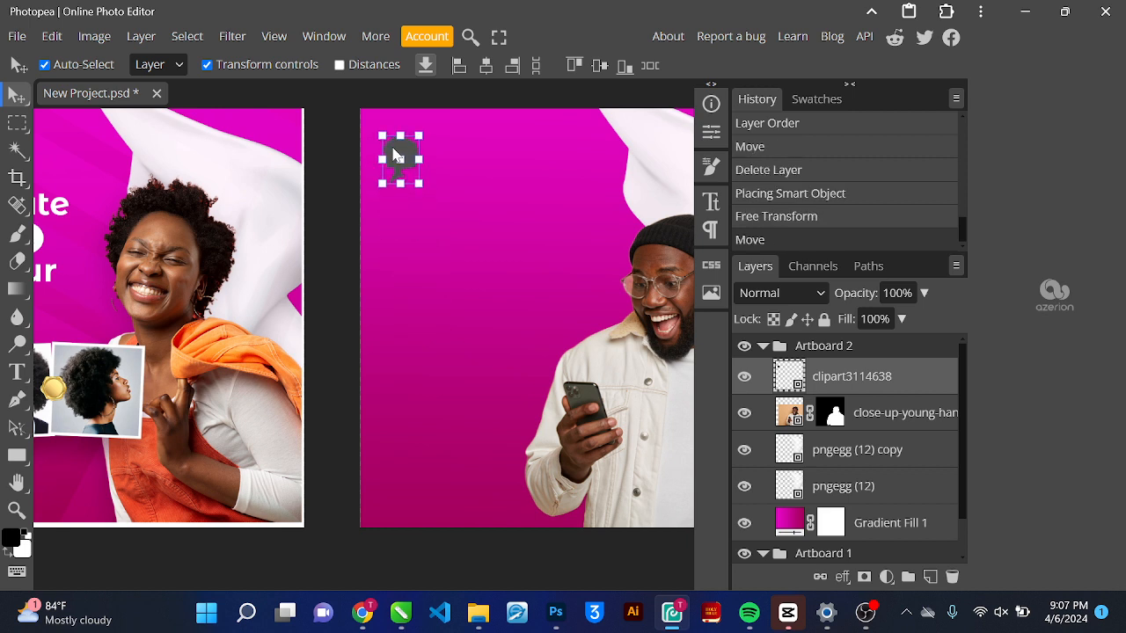
# Shrink the clipart further in the artboard's upper-left corner and nudge it upward
pyautogui.moveTo(423, 193); pyautogui.dragTo(408, 168)
pyautogui.click(711, 67)
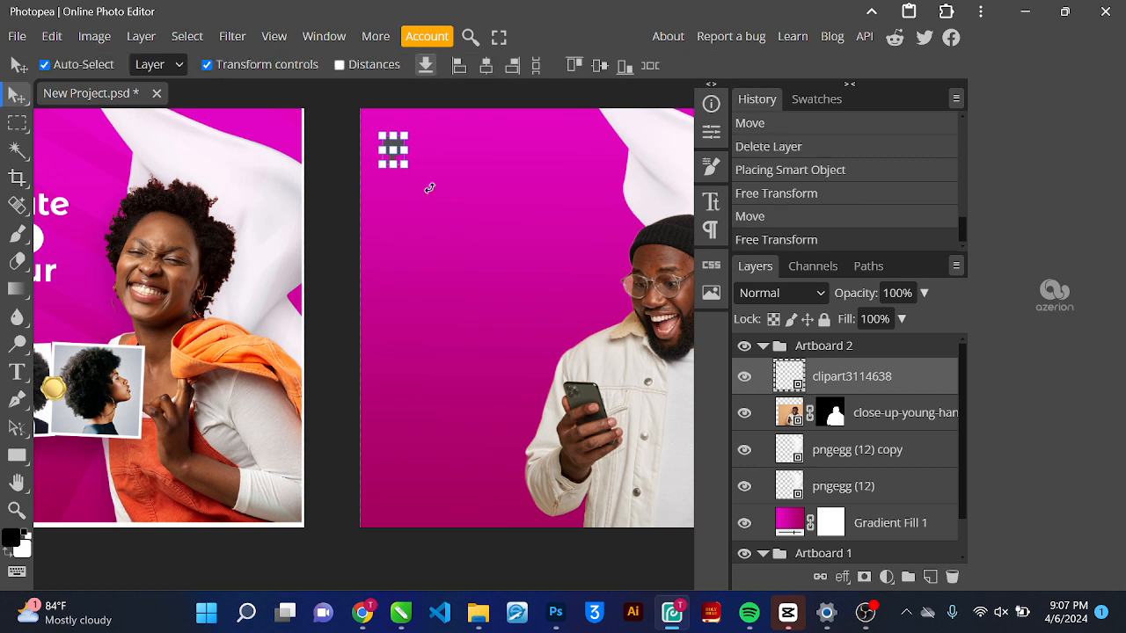
pyautogui.hotkey('shift', 'Up')
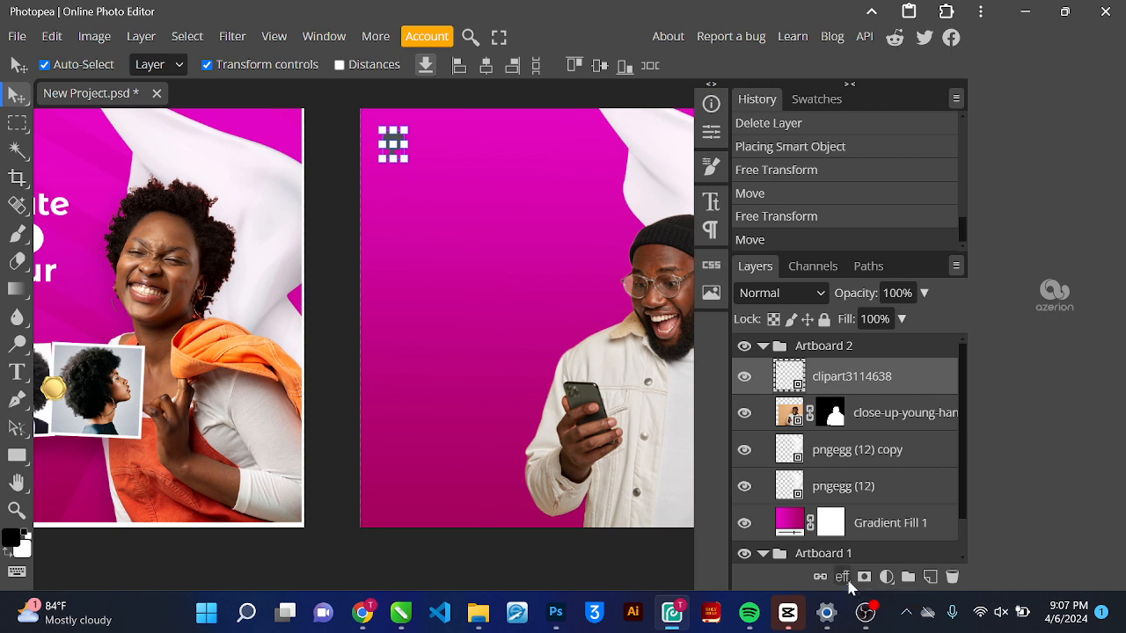
# Apply a near-white f9f9f9 Color Overlay at 100% opacity to the clipart layer, and deselect it
pyautogui.click(843, 578)
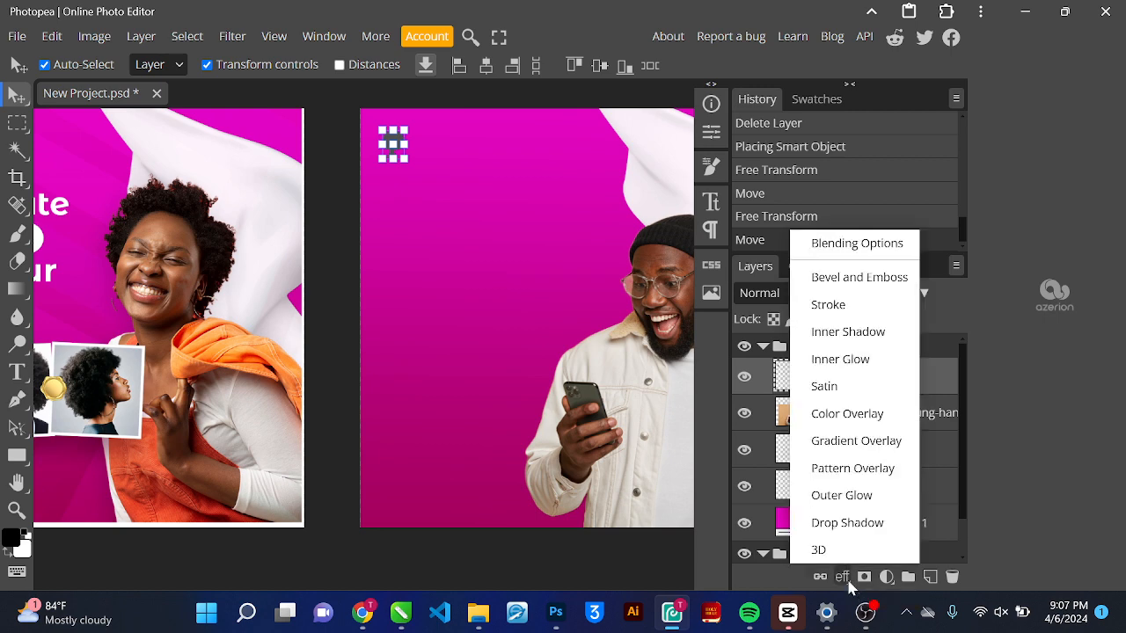
pyautogui.click(848, 414)
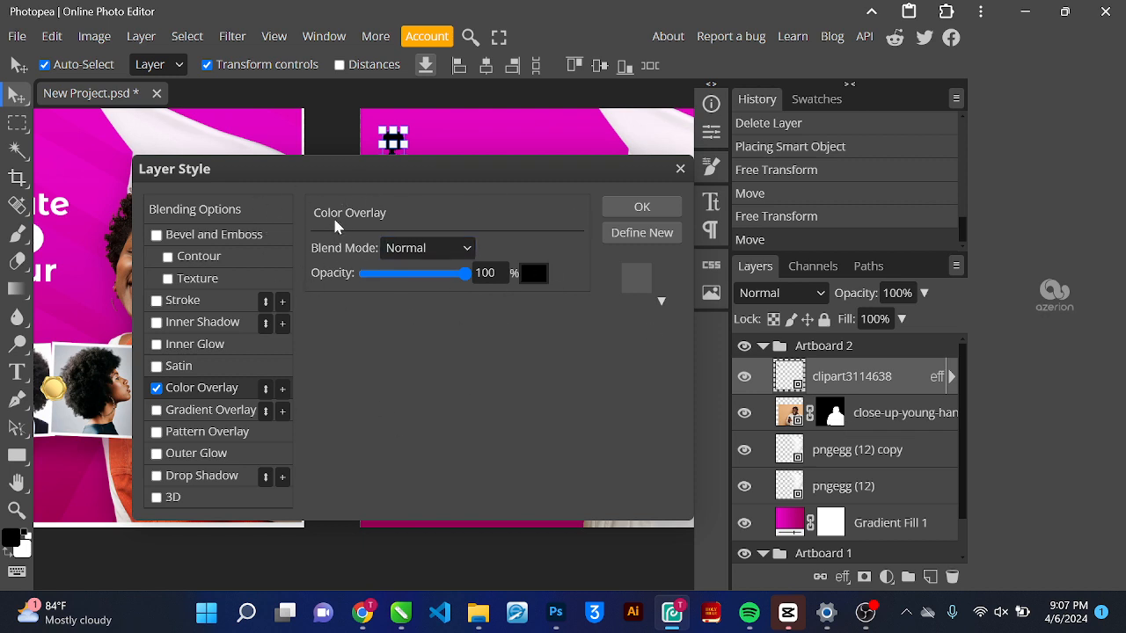
pyautogui.click(490, 272)
pyautogui.click(530, 275)
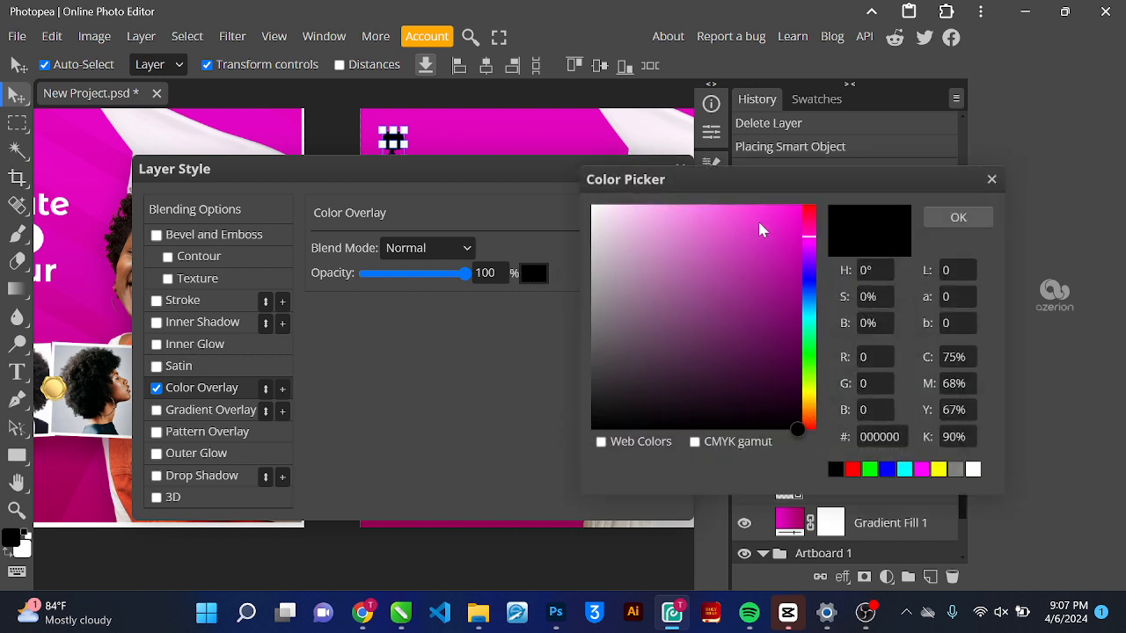
pyautogui.moveTo(662, 261); pyautogui.dragTo(520, 168)
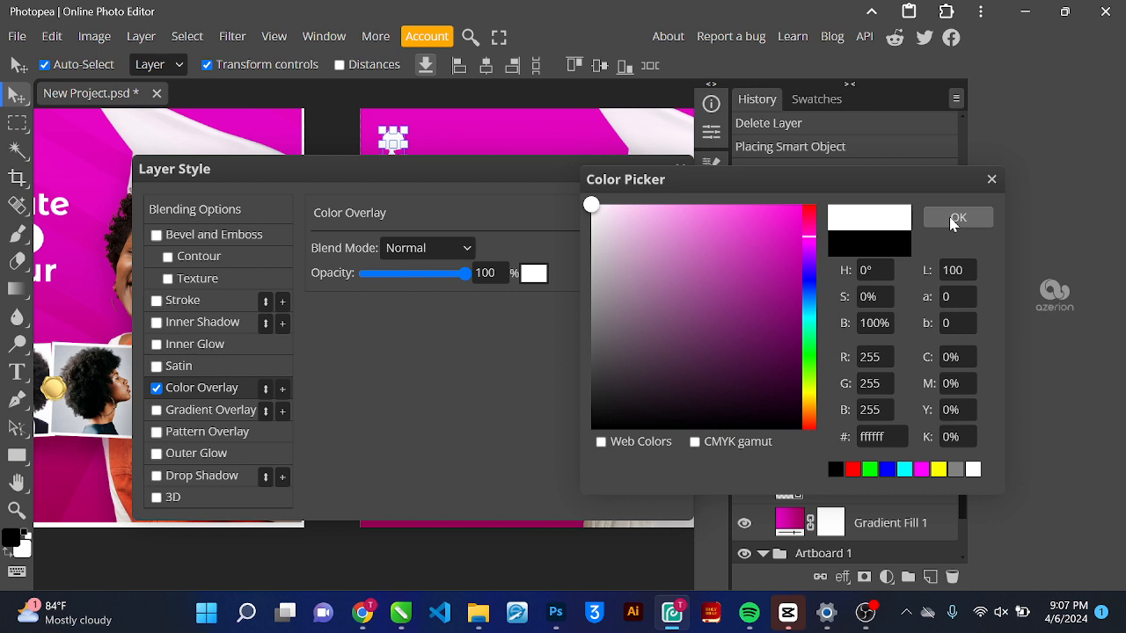
pyautogui.moveTo(711, 364); pyautogui.dragTo(591, 217)
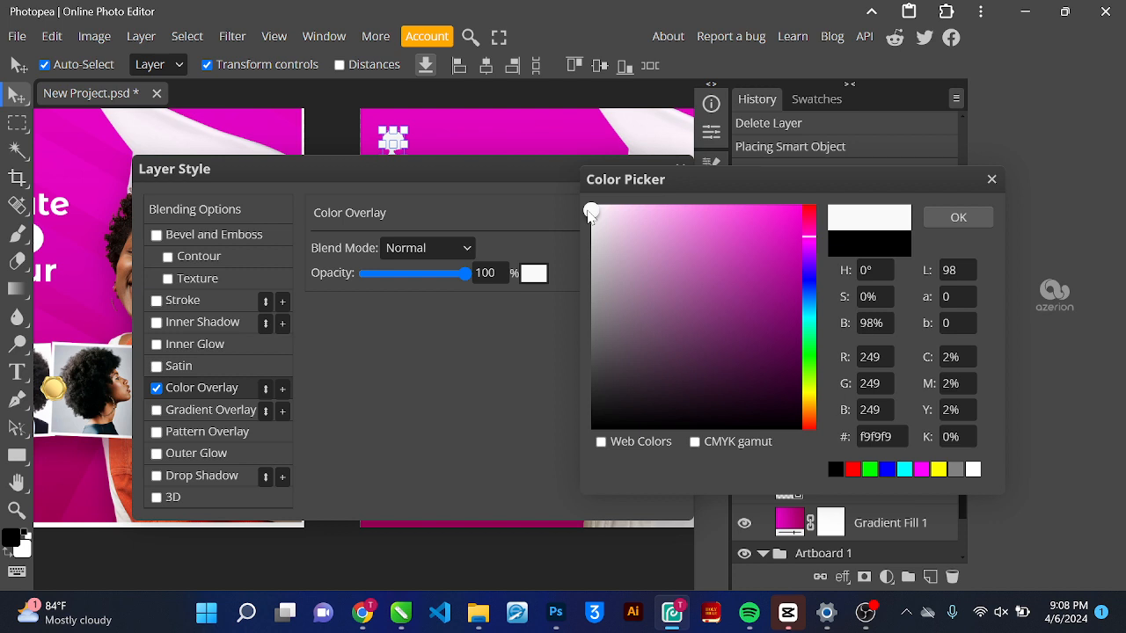
pyautogui.press('Return')
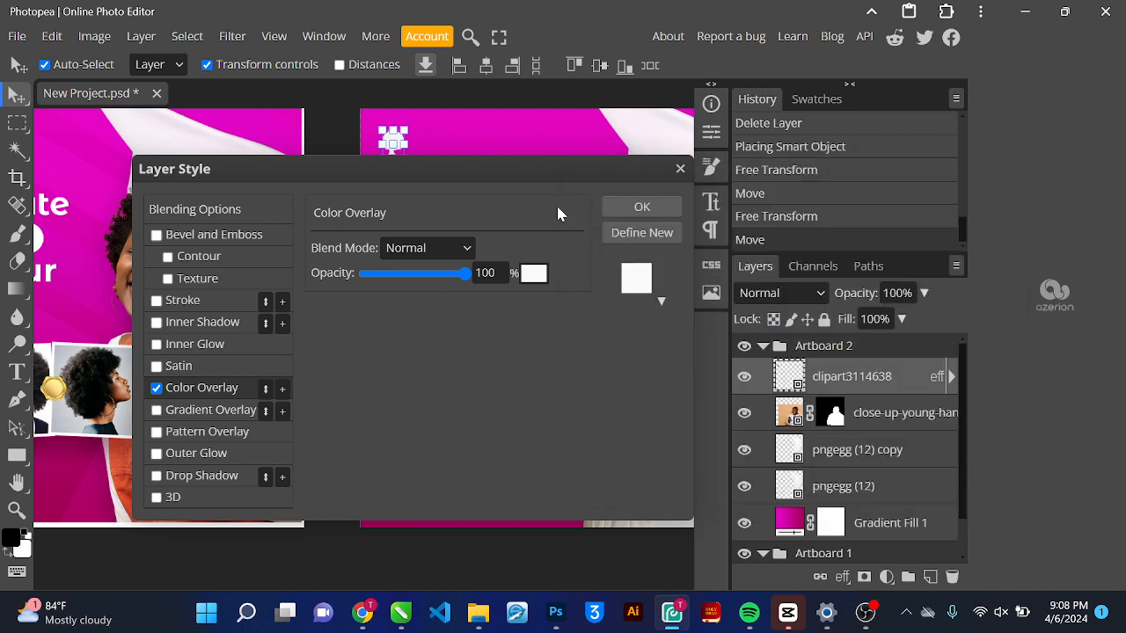
pyautogui.click(643, 205)
pyautogui.click(326, 189)
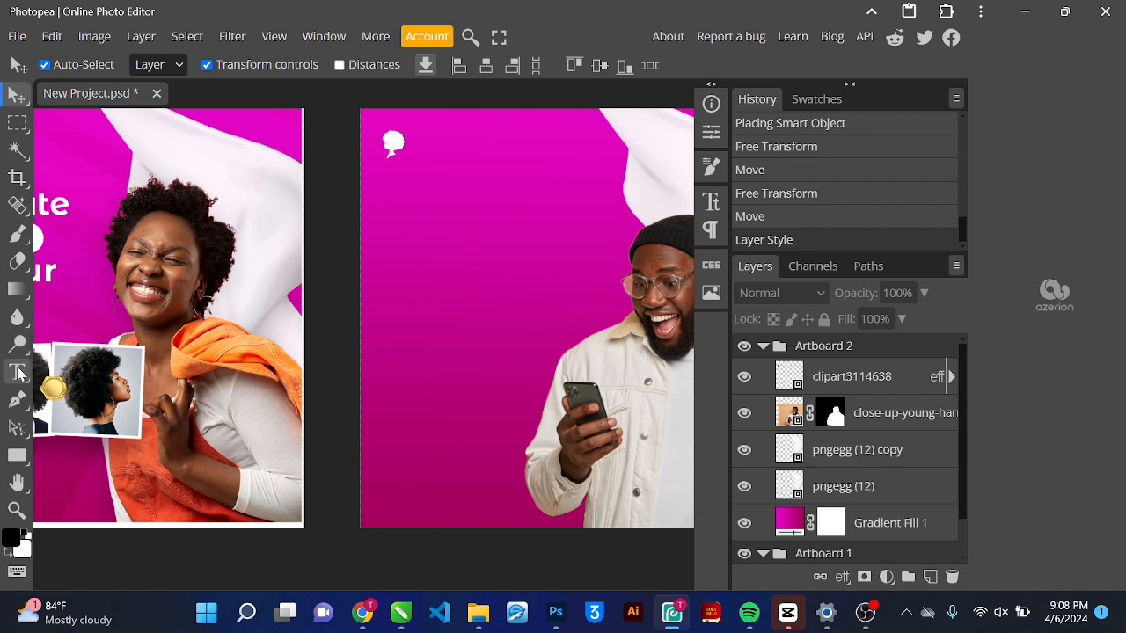
# Move the white clipart logo up to match the logo's height in Artboard 1, and deselect it
pyautogui.scroll(-4, 222, 284)
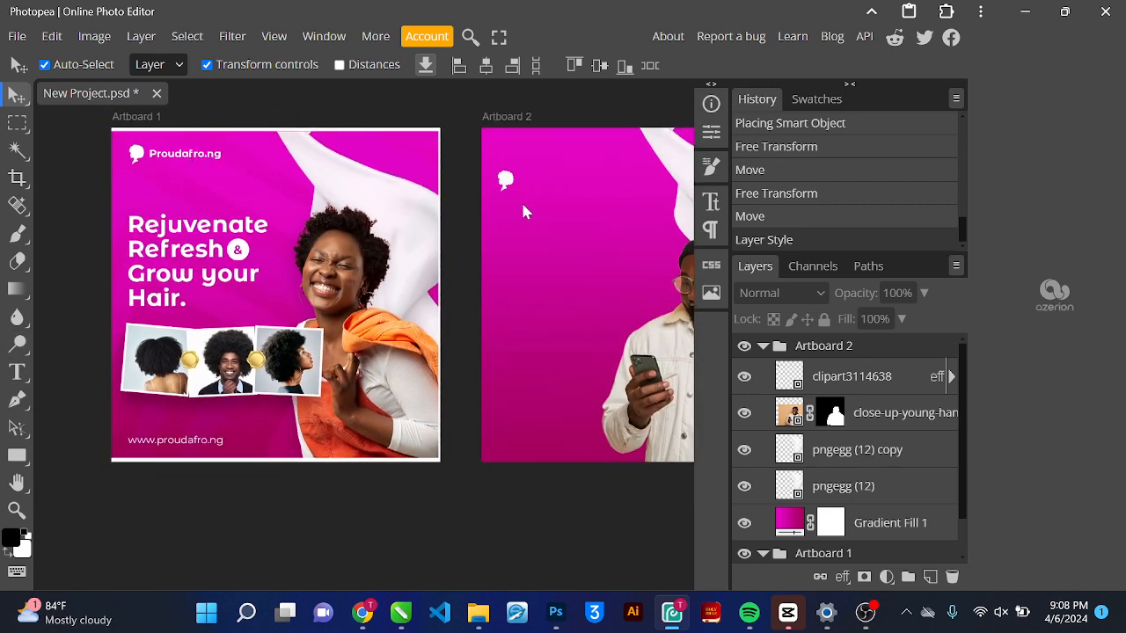
pyautogui.moveTo(506, 181); pyautogui.dragTo(505, 154)
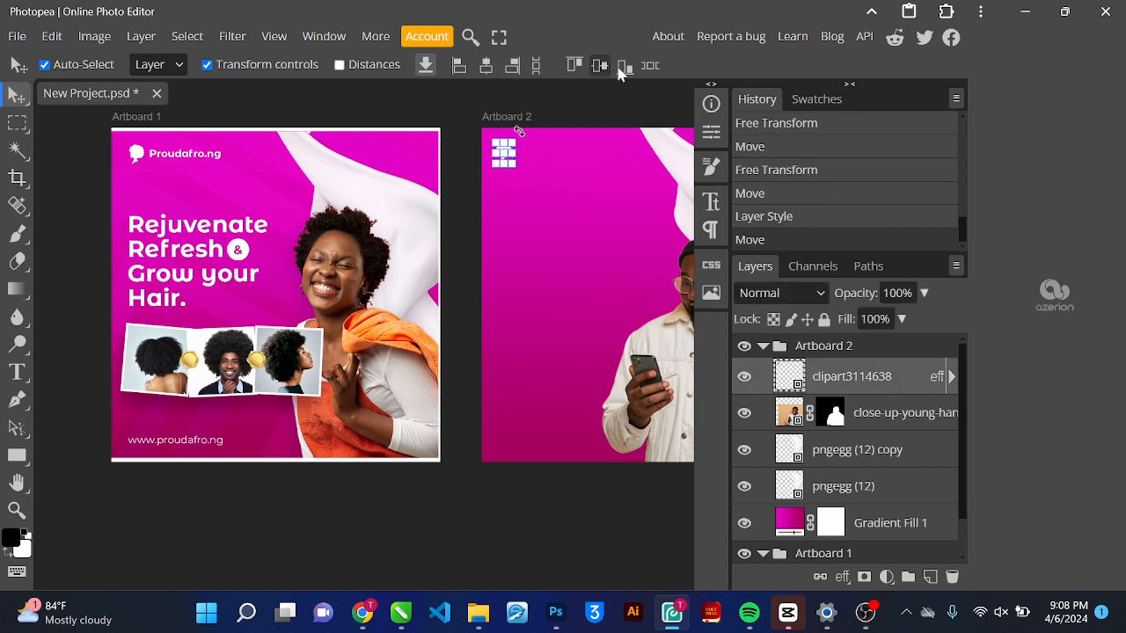
pyautogui.click(586, 112)
# Add a text layer reading "Proudafro.ng" beside the logo in Artboard 2
pyautogui.scroll(1, 586, 112)
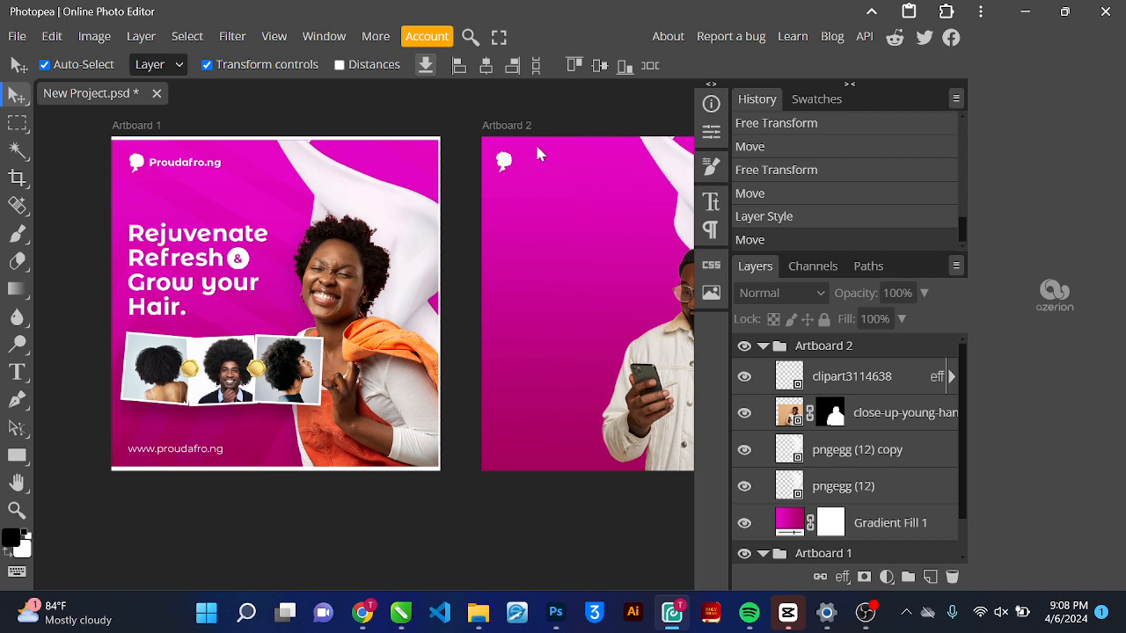
pyautogui.scroll(-2, 606, 181)
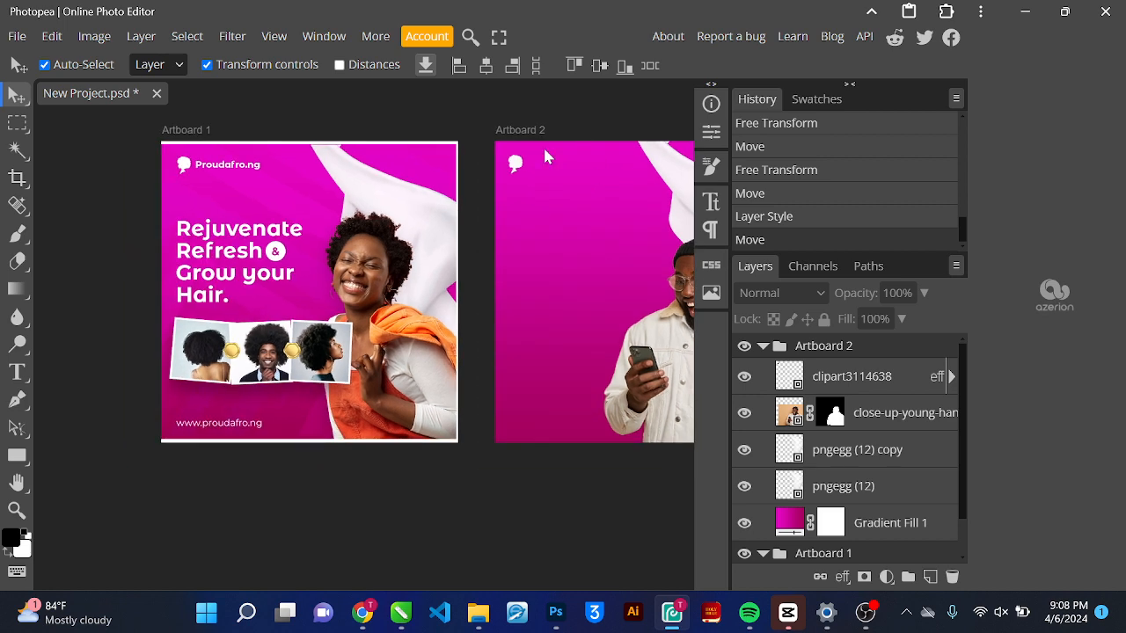
pyautogui.scroll(-1, 435, 233)
pyautogui.hscroll(3, 402, 179)
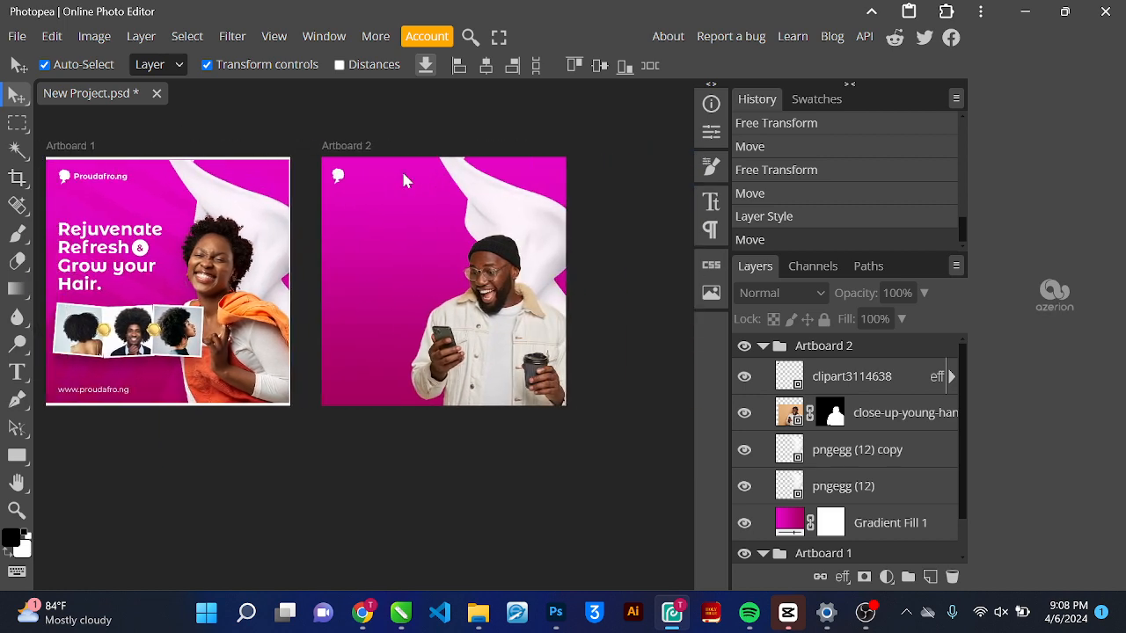
pyautogui.hscroll(-1, 387, 174)
pyautogui.scroll(2, 362, 159)
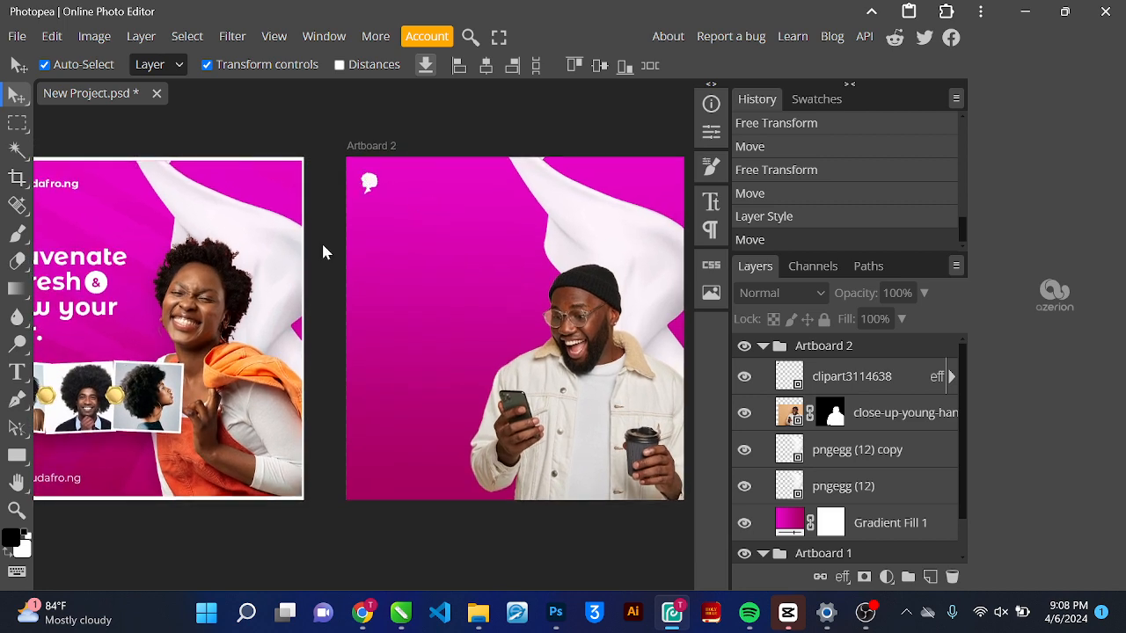
pyautogui.click(17, 372)
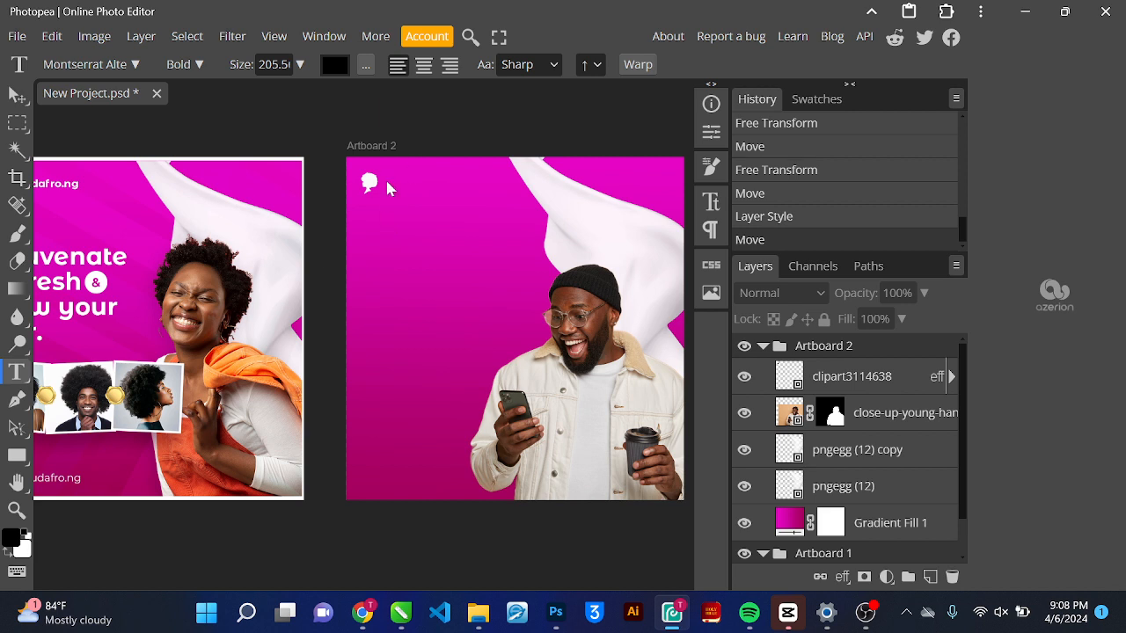
pyautogui.click(388, 182)
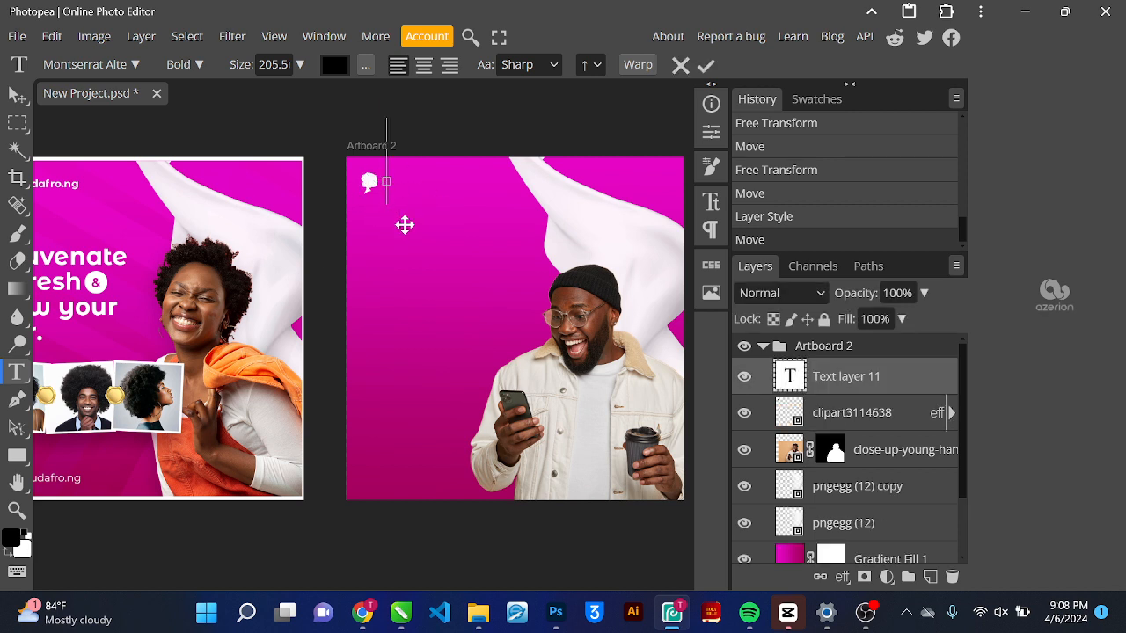
pyautogui.write('Pr')
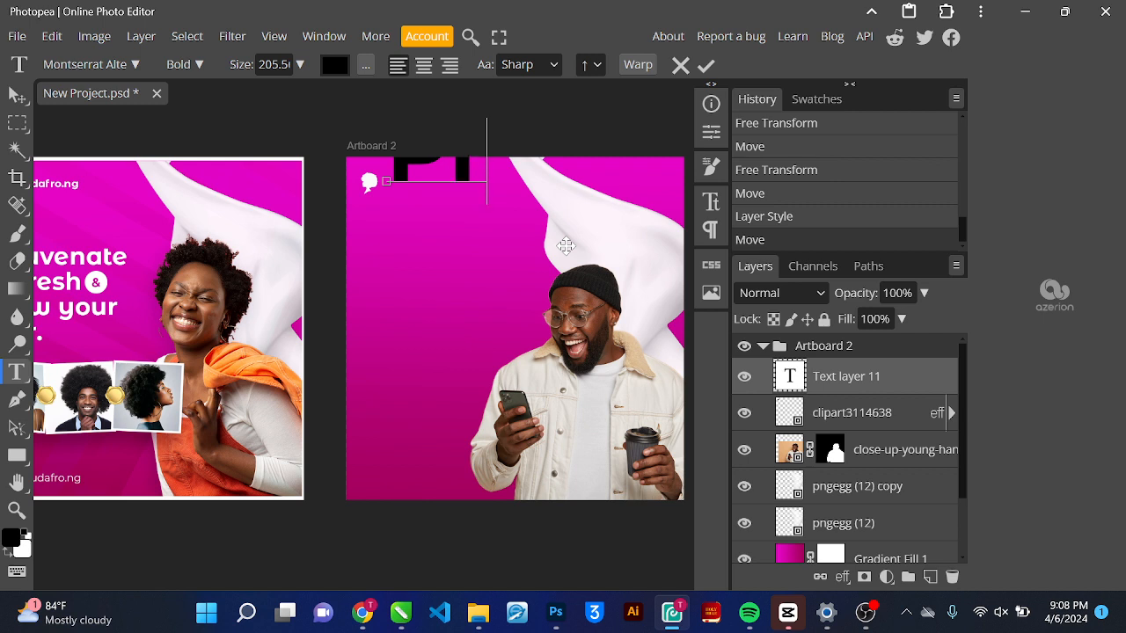
pyautogui.write('oud c')
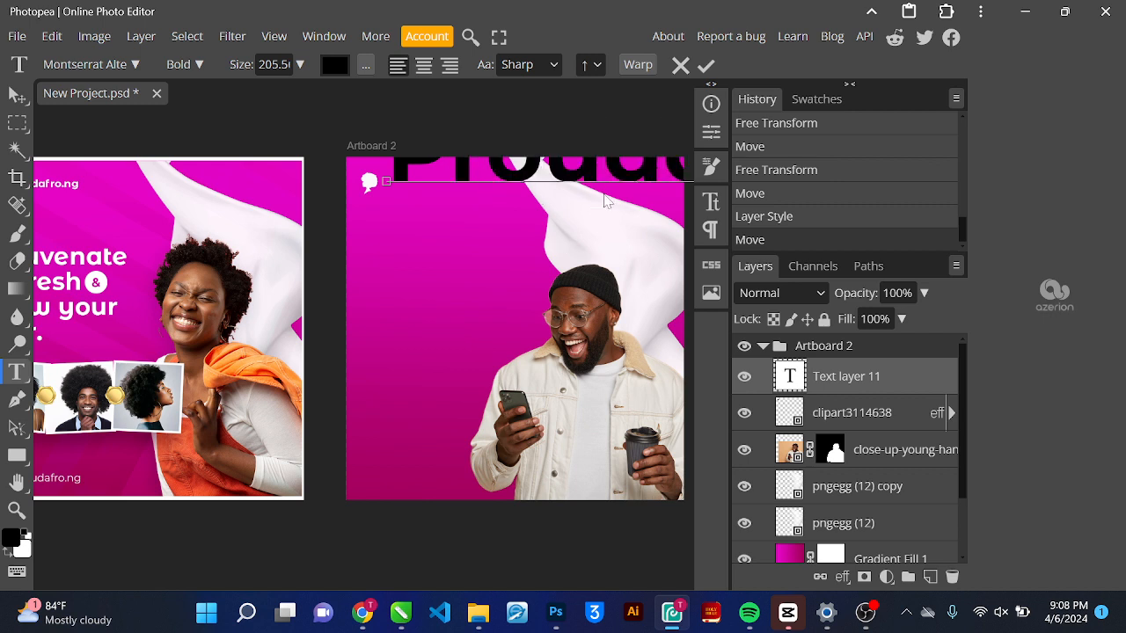
pyautogui.click(708, 67)
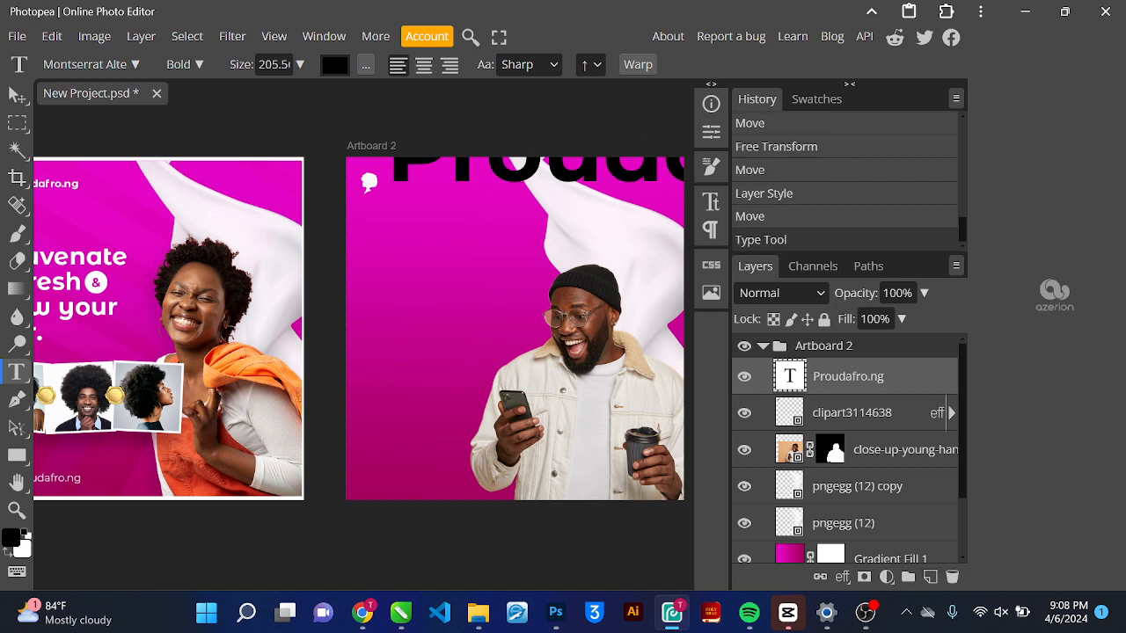
# Move the Proudafro.ng text down into Artboard 2 and apply a 0.3° rotation with Free Transform
pyautogui.press('v')
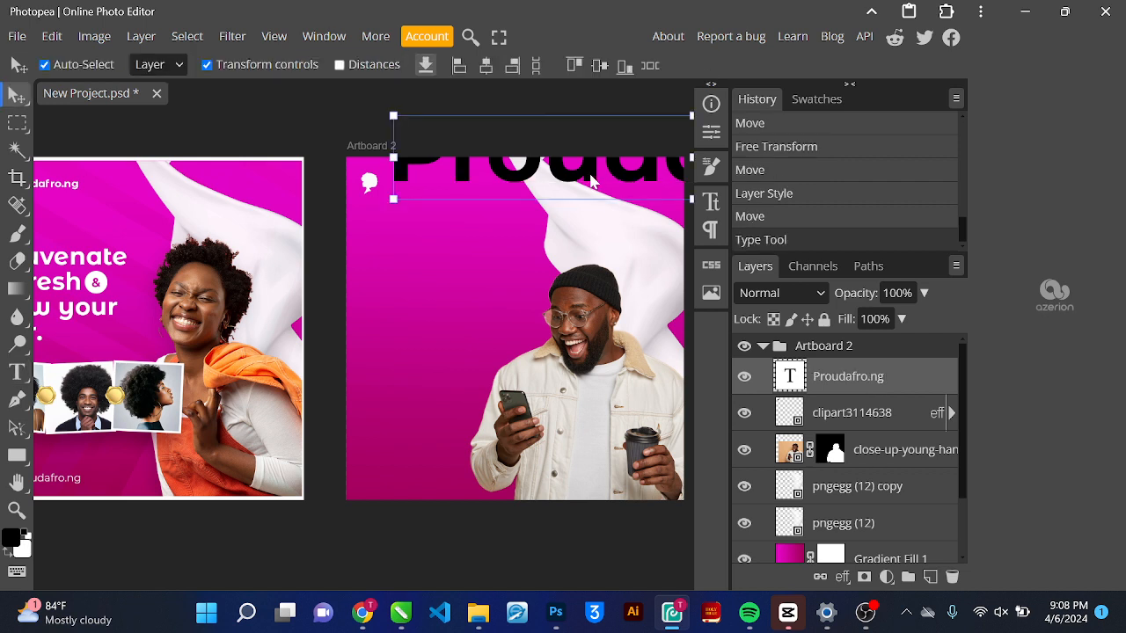
pyautogui.moveTo(594, 171); pyautogui.dragTo(571, 231)
pyautogui.doubleClick(570, 231)
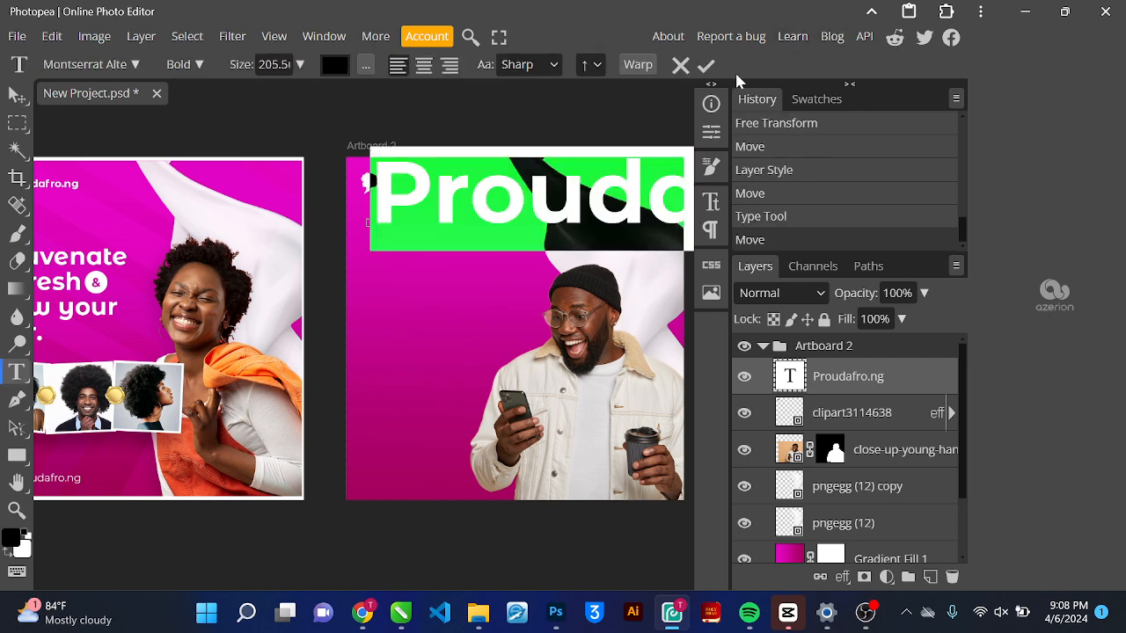
pyautogui.click(707, 67)
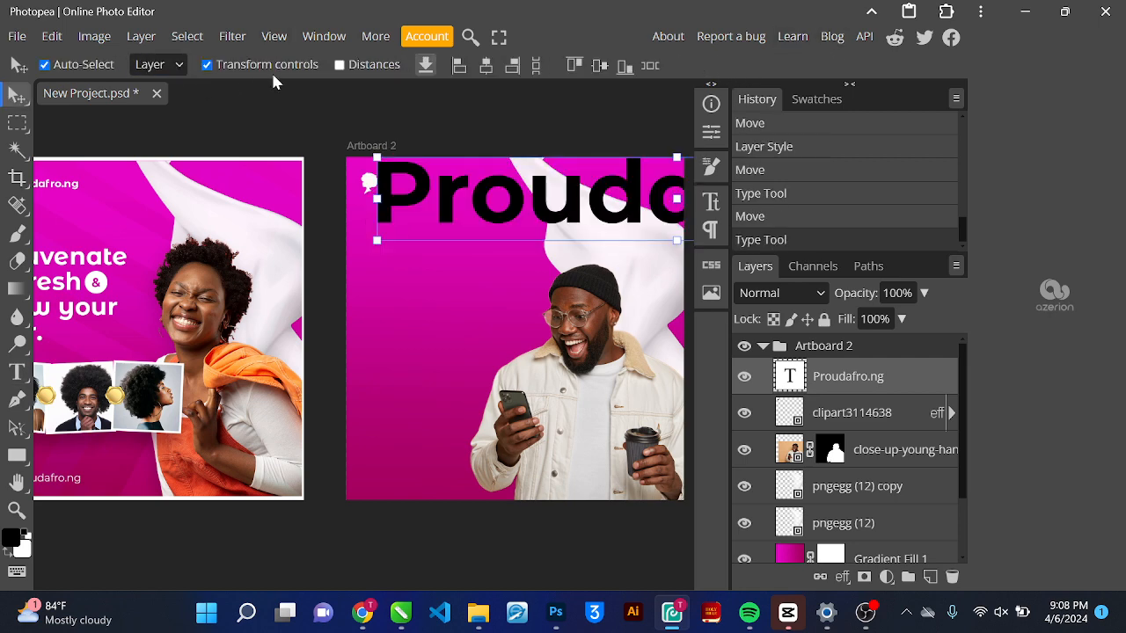
pyautogui.hotkey('ctrl', 't')
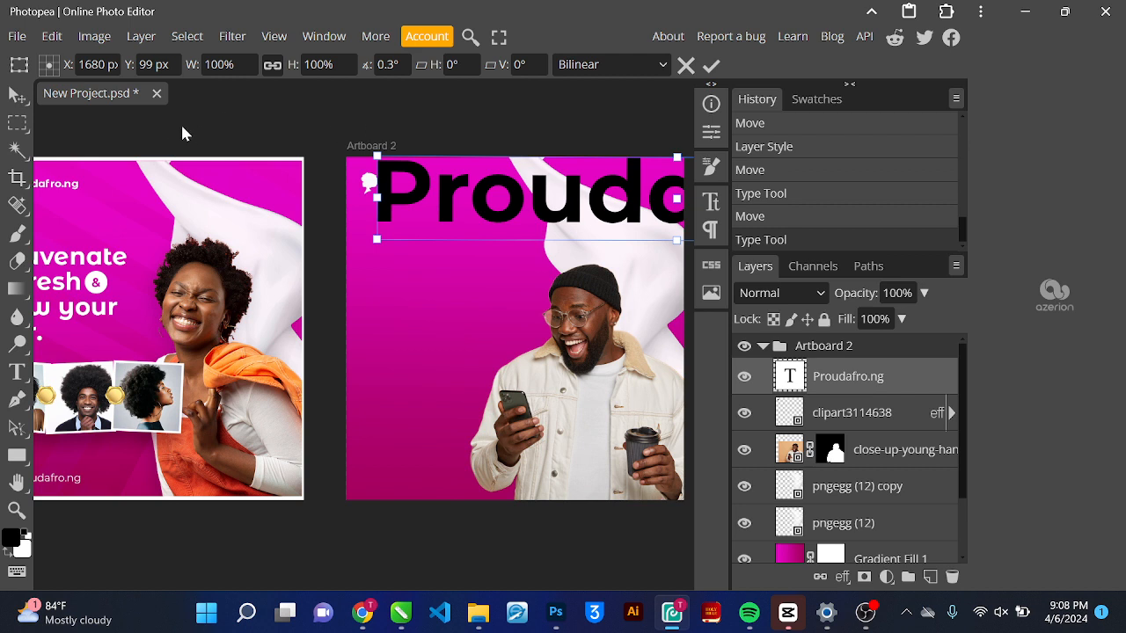
pyautogui.click(23, 96)
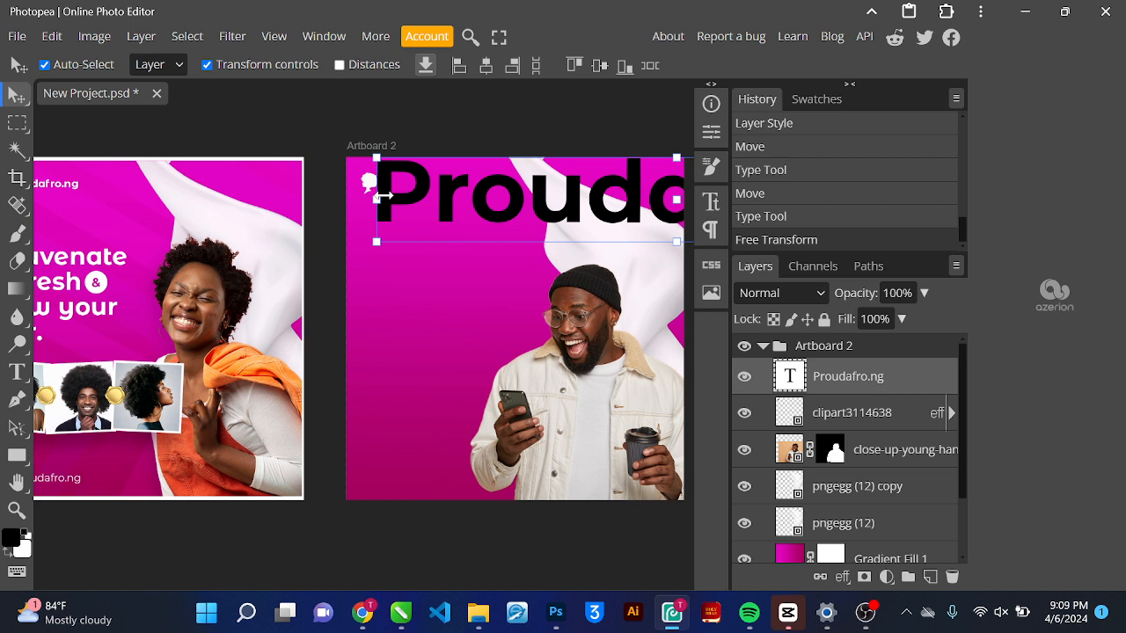
pyautogui.click(19, 125)
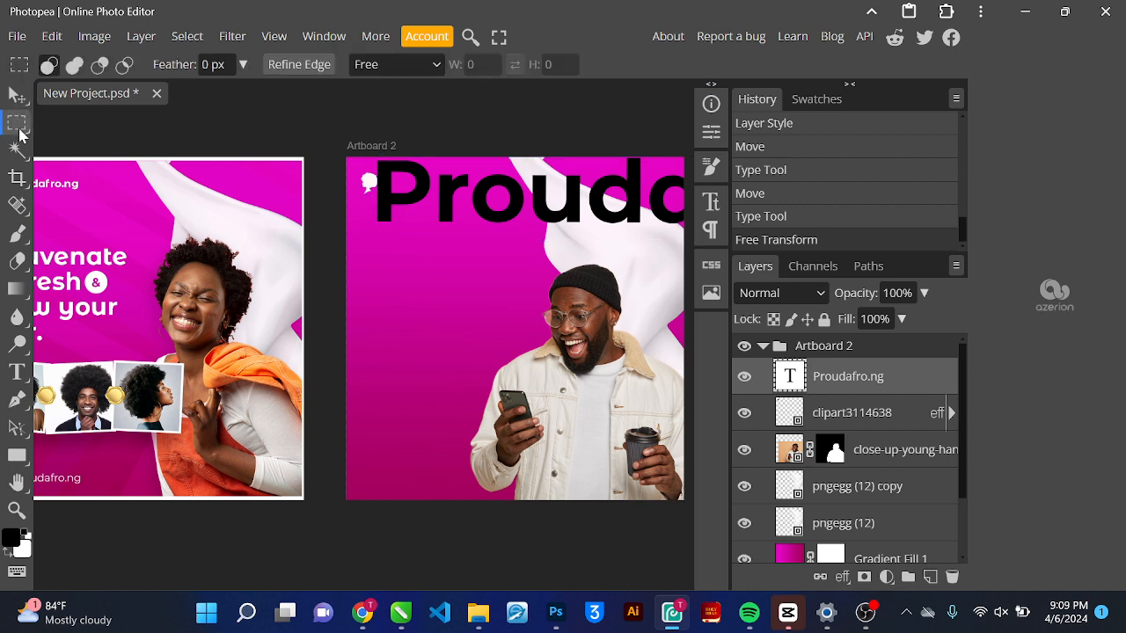
pyautogui.rightClick(21, 212)
pyautogui.click(20, 210)
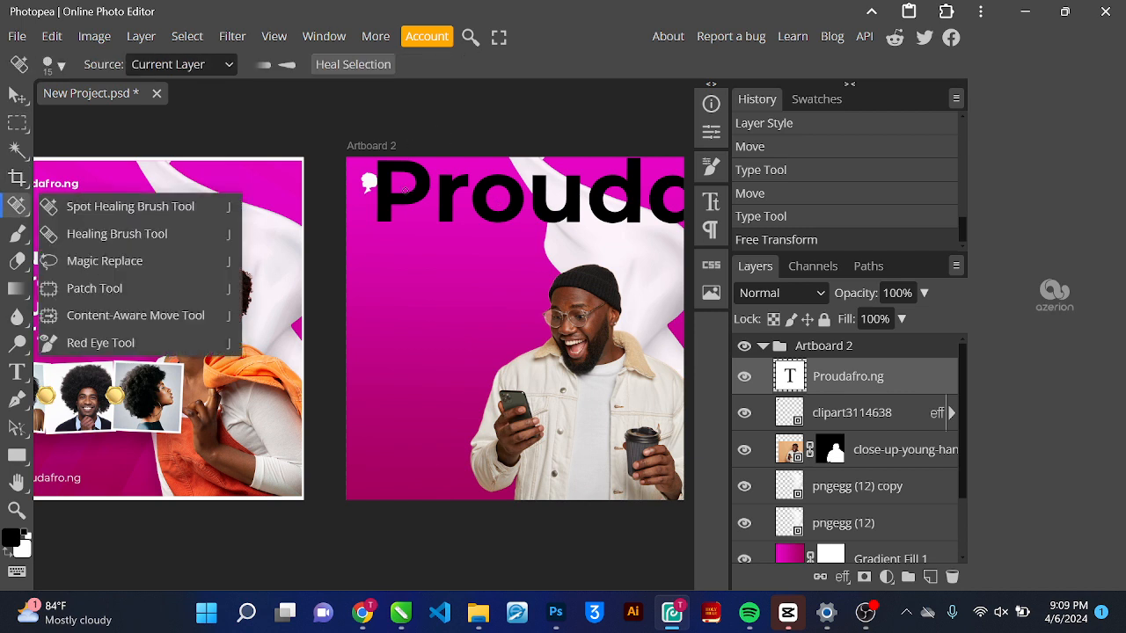
pyautogui.rightClick(18, 95)
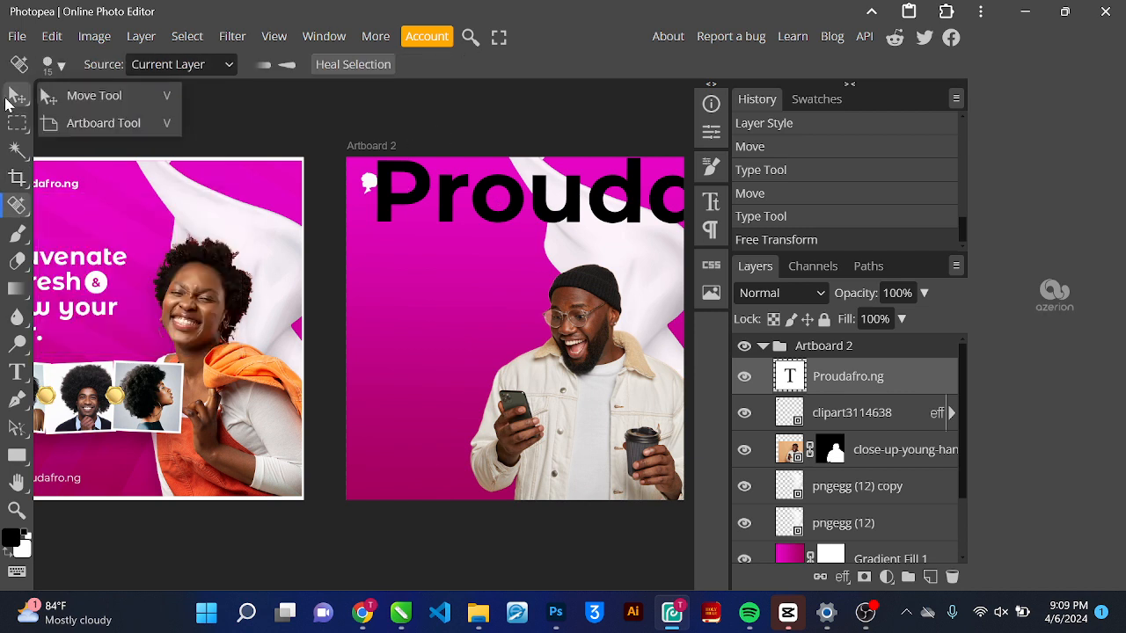
pyautogui.click(166, 95)
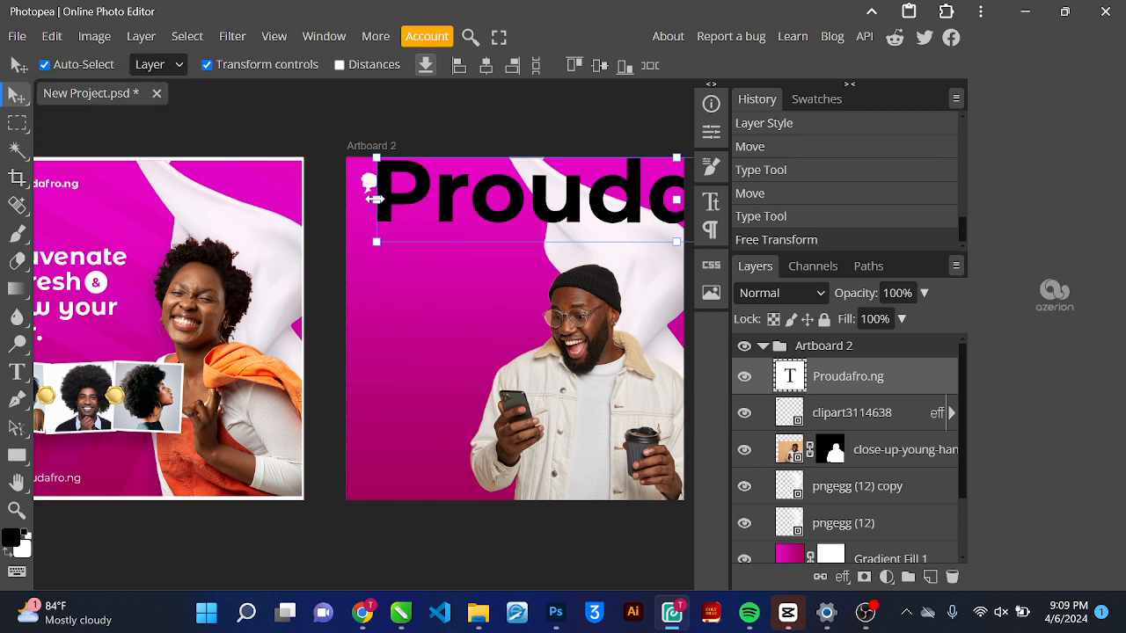
# Scale the Proudafro.ng text down to about 17% so it fits beside the logo in Artboard 2
pyautogui.moveTo(375, 199)
pyautogui.mouseDown()
pyautogui.moveTo(628, 205)
pyautogui.moveTo(407, 195)
pyautogui.moveTo(384, 179)
pyautogui.mouseUp()
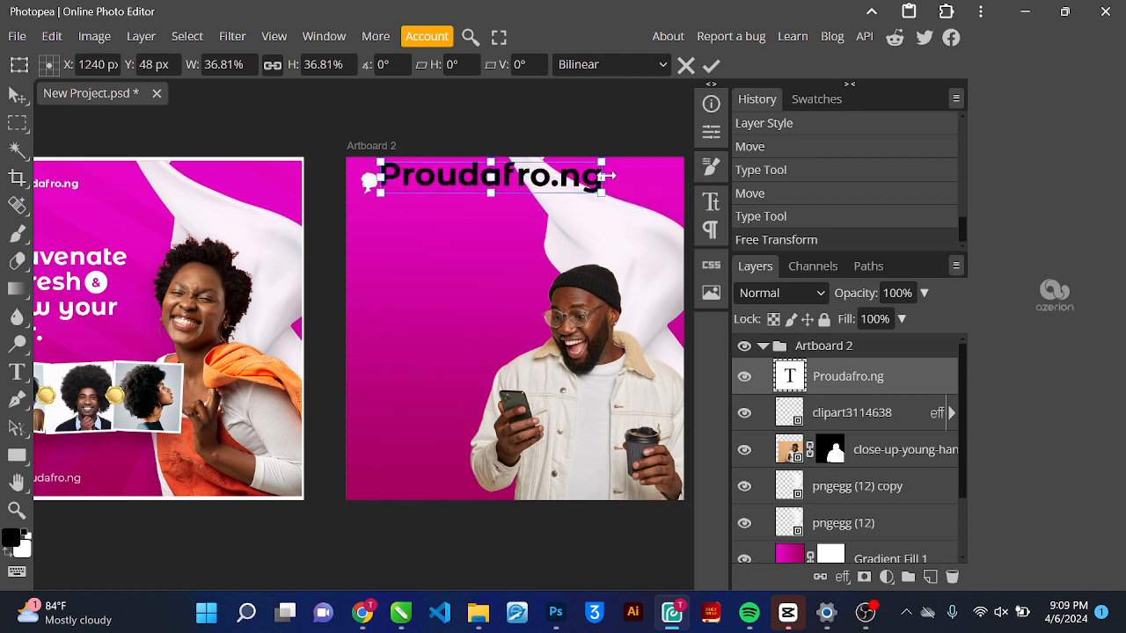
pyautogui.moveTo(605, 176); pyautogui.dragTo(482, 178)
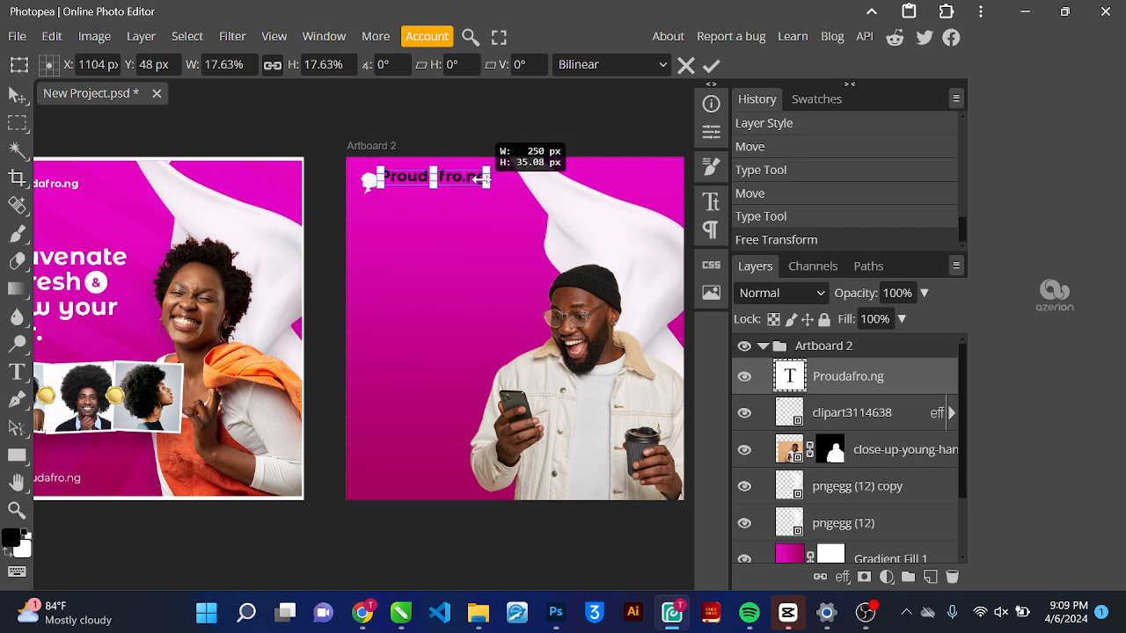
pyautogui.click(711, 65)
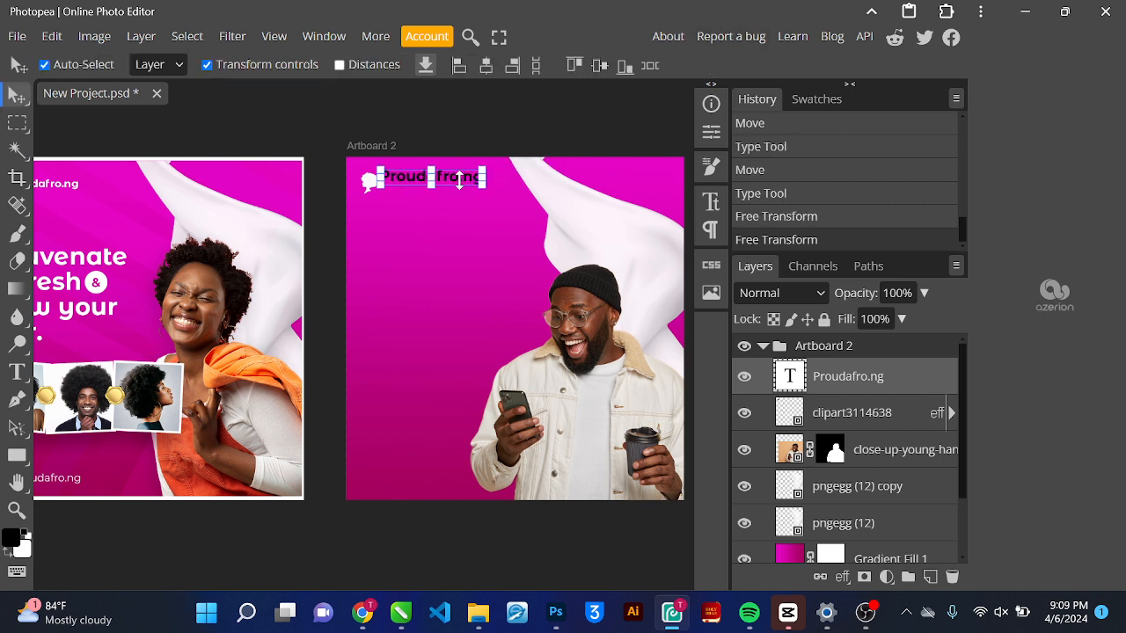
# Nudge the Proudafro.ng text down until it lines up vertically with the afro logo in Artboard 2
pyautogui.hotkey('shift', 'Down')
pyautogui.hotkey('shift', 'Down')
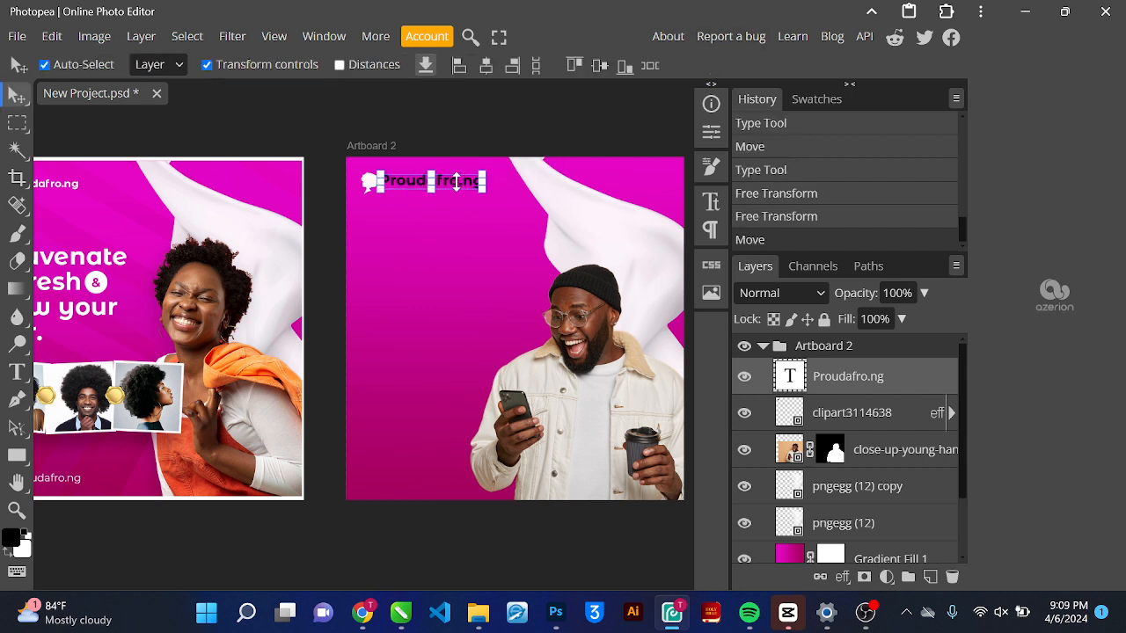
pyautogui.press('Down')
pyautogui.press('Down')
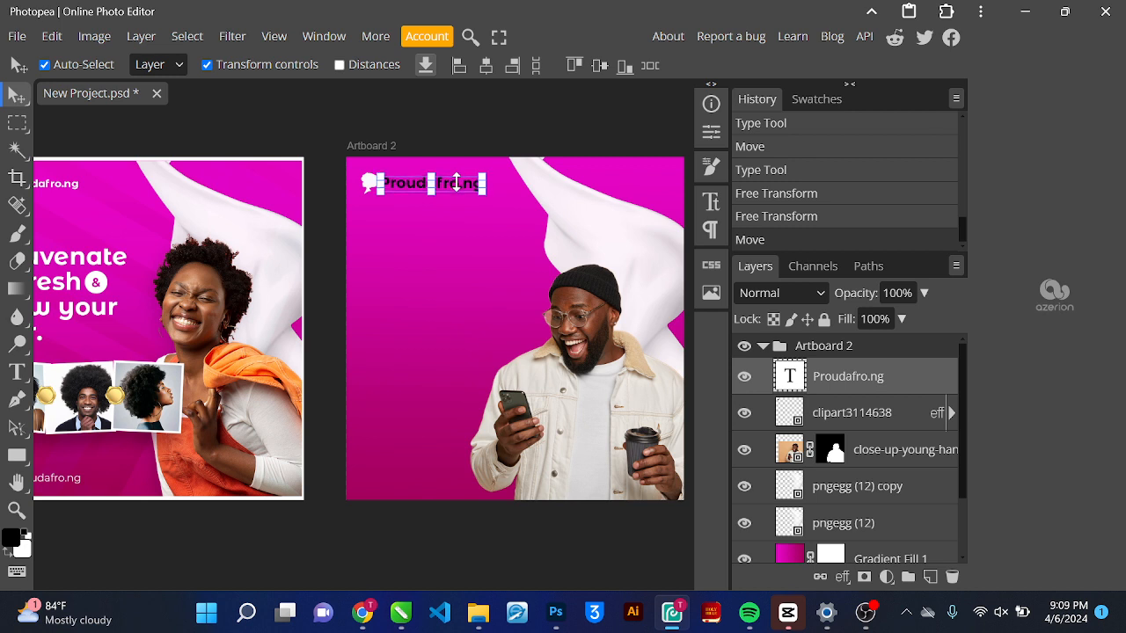
pyautogui.press('Up')
pyautogui.press('Up')
pyautogui.press('Up')
pyautogui.press('Down')
pyautogui.press('Down')
pyautogui.press('Down')
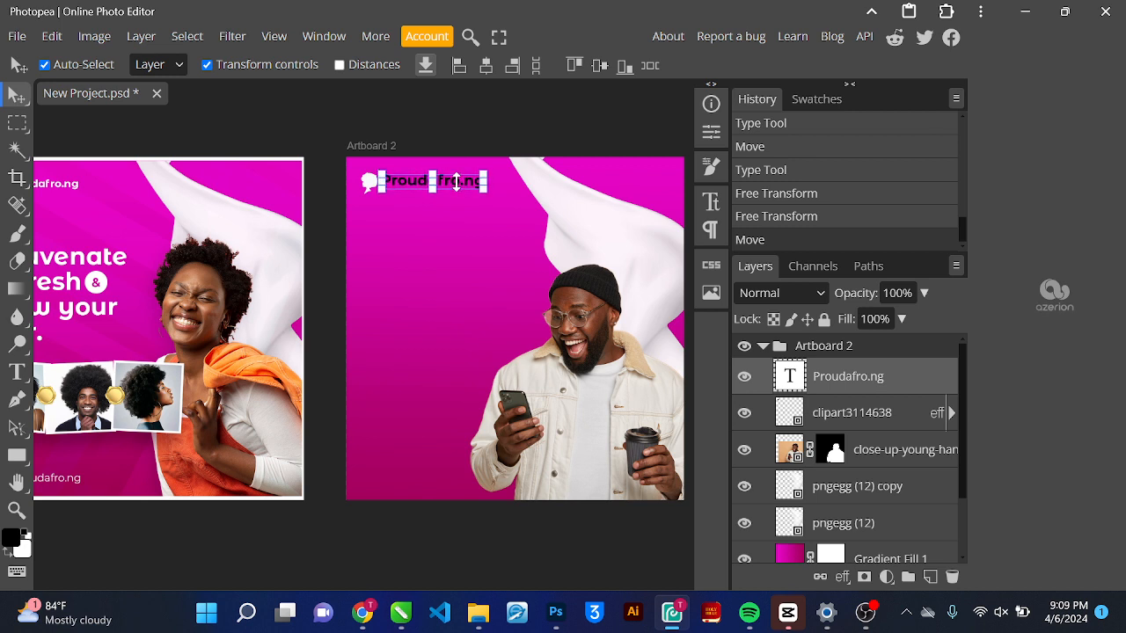
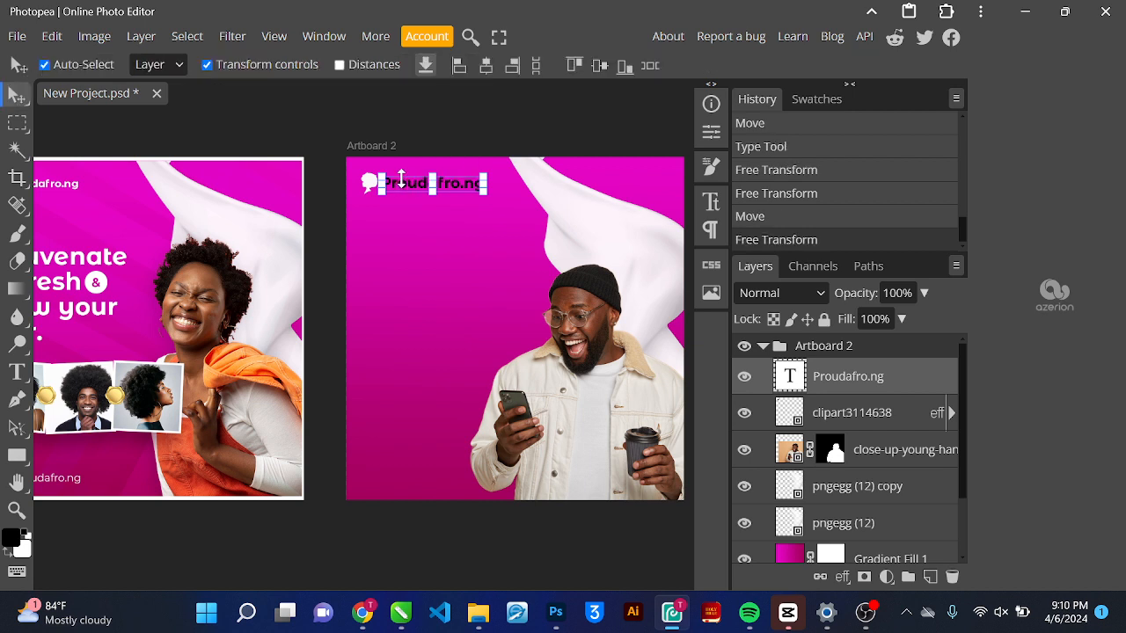
pyautogui.click(403, 188)
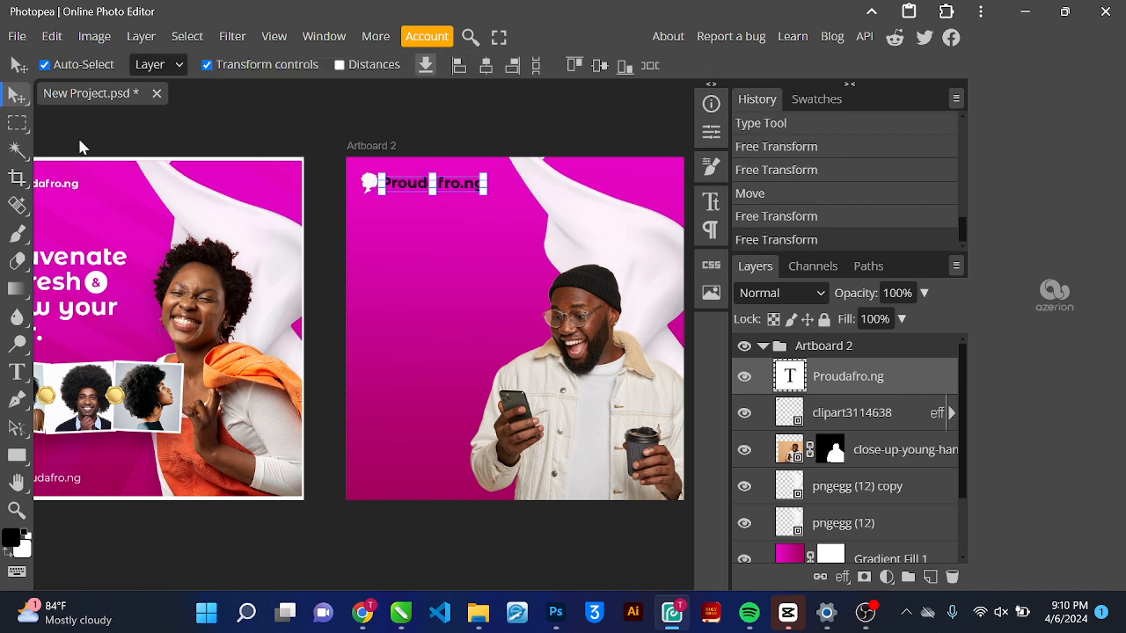
# Set the text colour of the Proudafro.ng layer in Artboard 2 to white
pyautogui.click(13, 371)
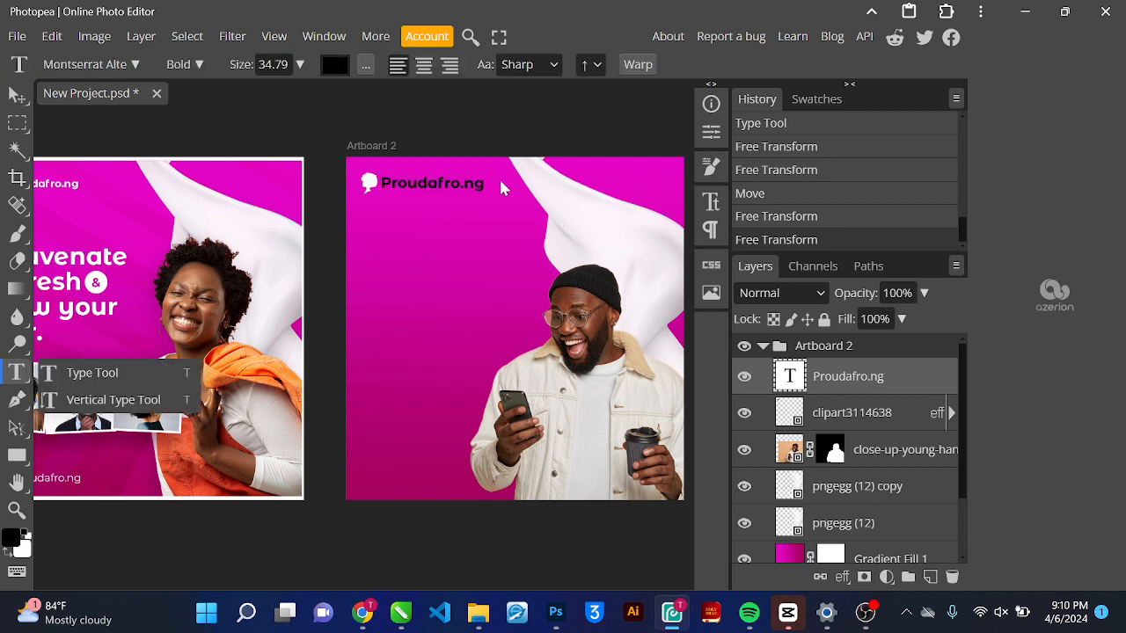
pyautogui.click(56, 380)
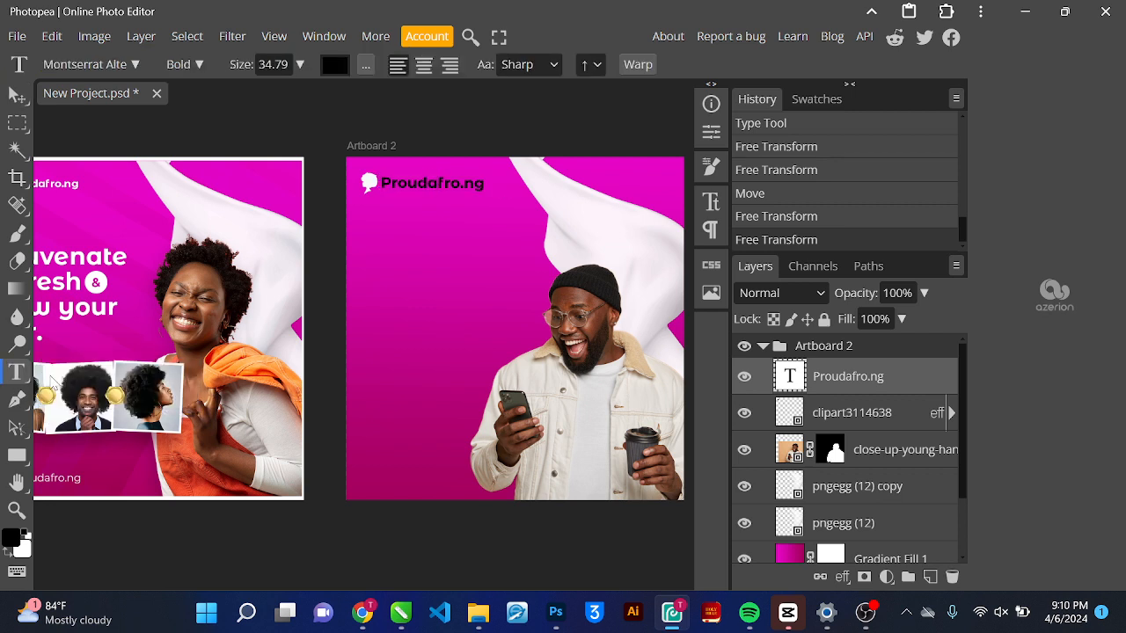
pyautogui.click(379, 185)
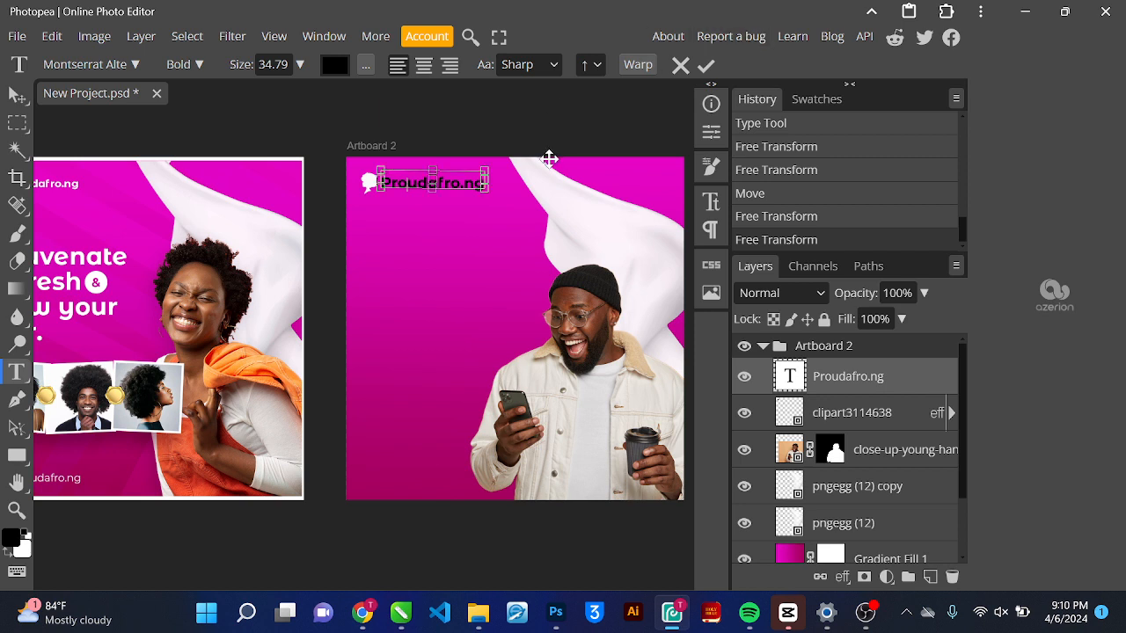
pyautogui.click(707, 68)
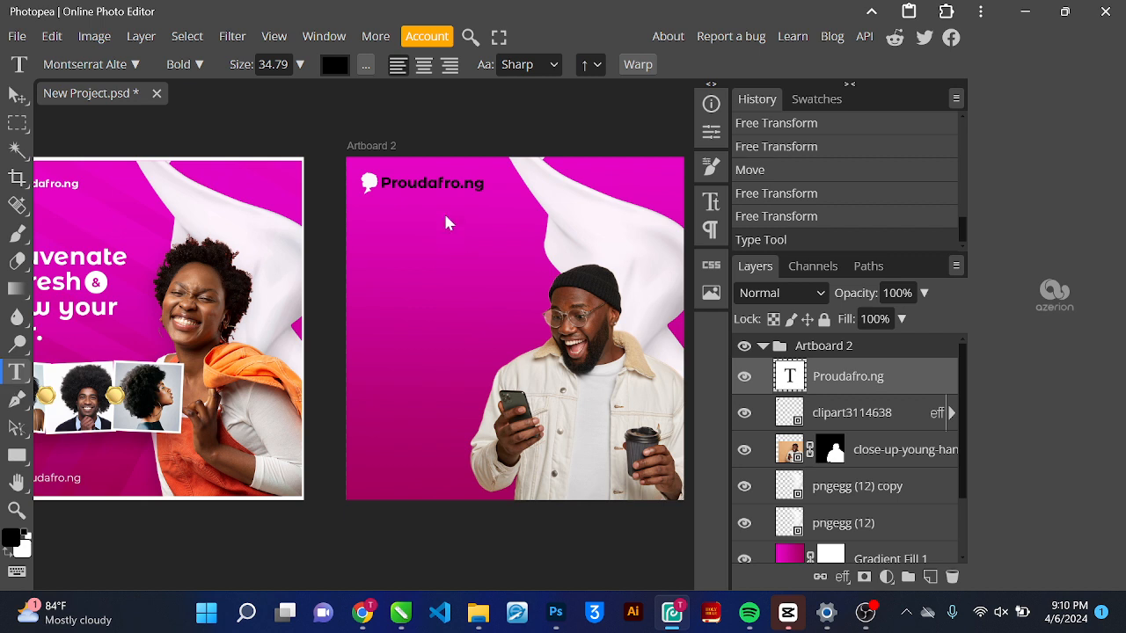
pyautogui.click(428, 183)
pyautogui.click(705, 68)
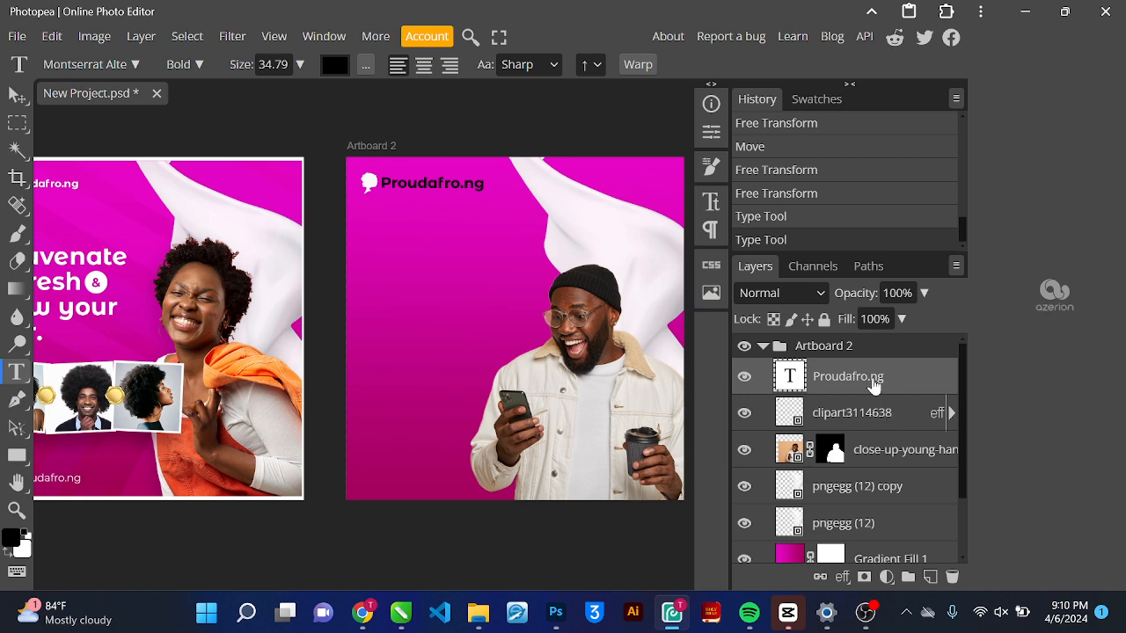
pyautogui.click(333, 66)
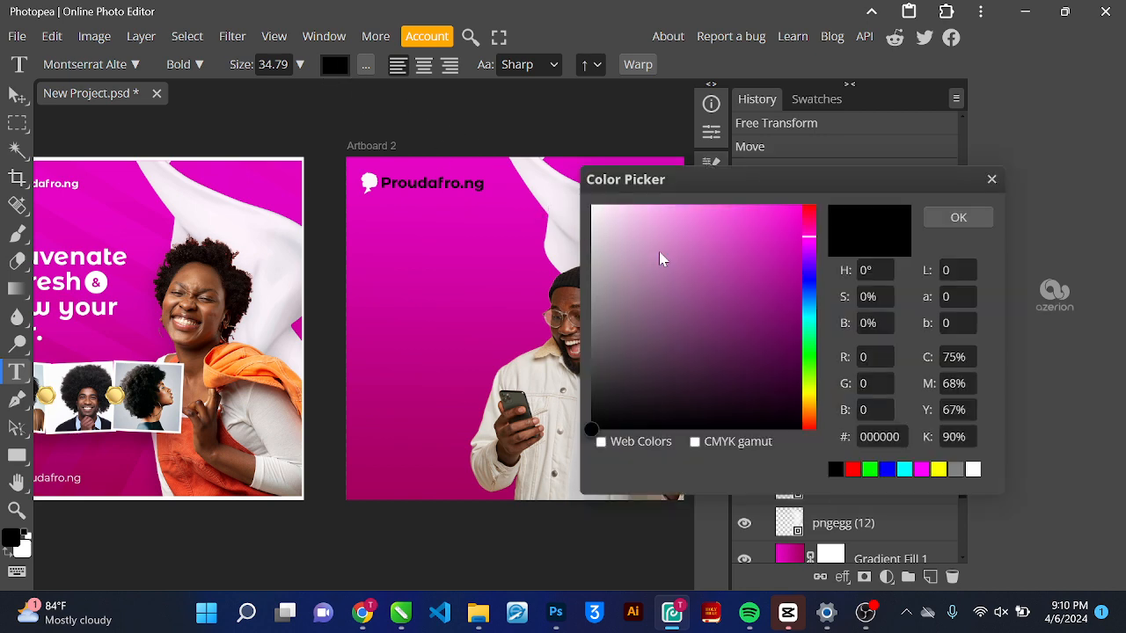
pyautogui.moveTo(661, 258); pyautogui.dragTo(539, 168)
pyautogui.click(929, 222)
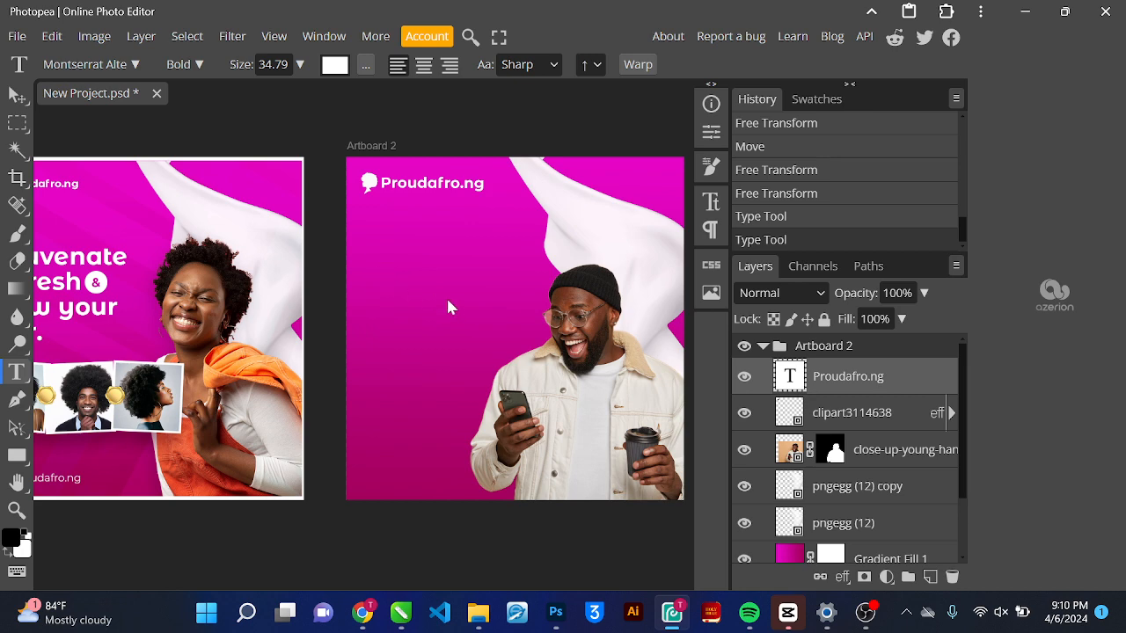
# Add a white text layer in Artboard 2 reading "Rejuvenate Refresh & Grow your Hair." across four lines, matching Artboard 1's line breaks
pyautogui.hscroll(-4, 97, 370)
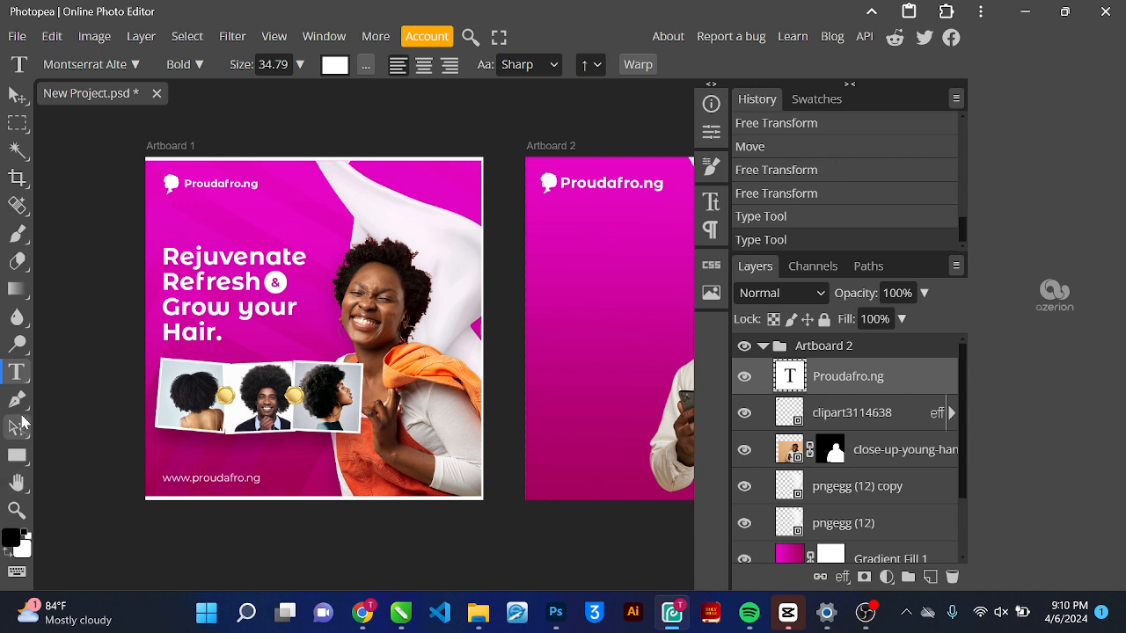
pyautogui.click(568, 278)
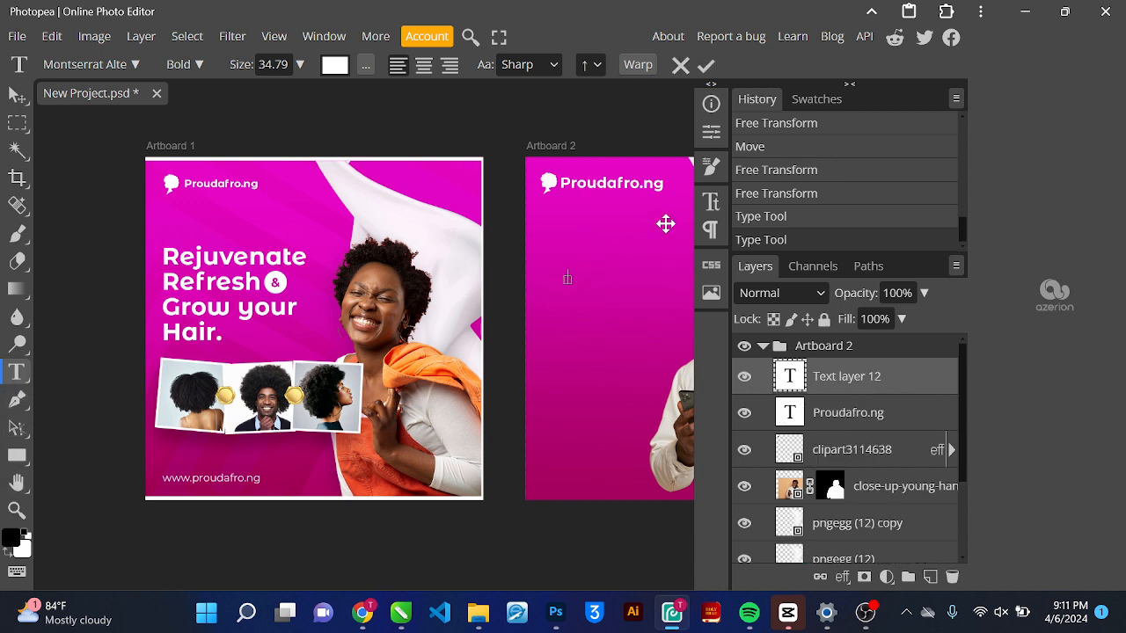
pyautogui.write('Rejuvenate')
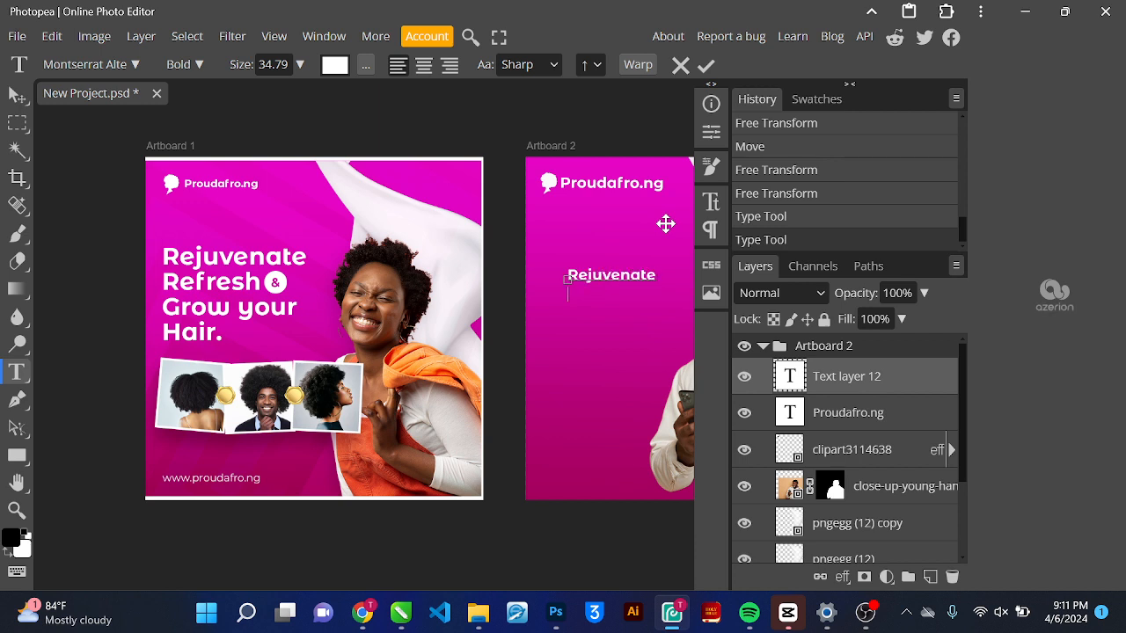
pyautogui.write('Fre')
pyautogui.press('BackSpace')
pyautogui.press('BackSpace')
pyautogui.press('BackSpace')
pyautogui.write('Refrsh')
pyautogui.press('BackSpace')
pyautogui.press('BackSpace')
pyautogui.write('esh &')
pyautogui.press('Return')
pyautogui.write('Gor')
pyautogui.press('BackSpace')
pyautogui.press('BackSpace')
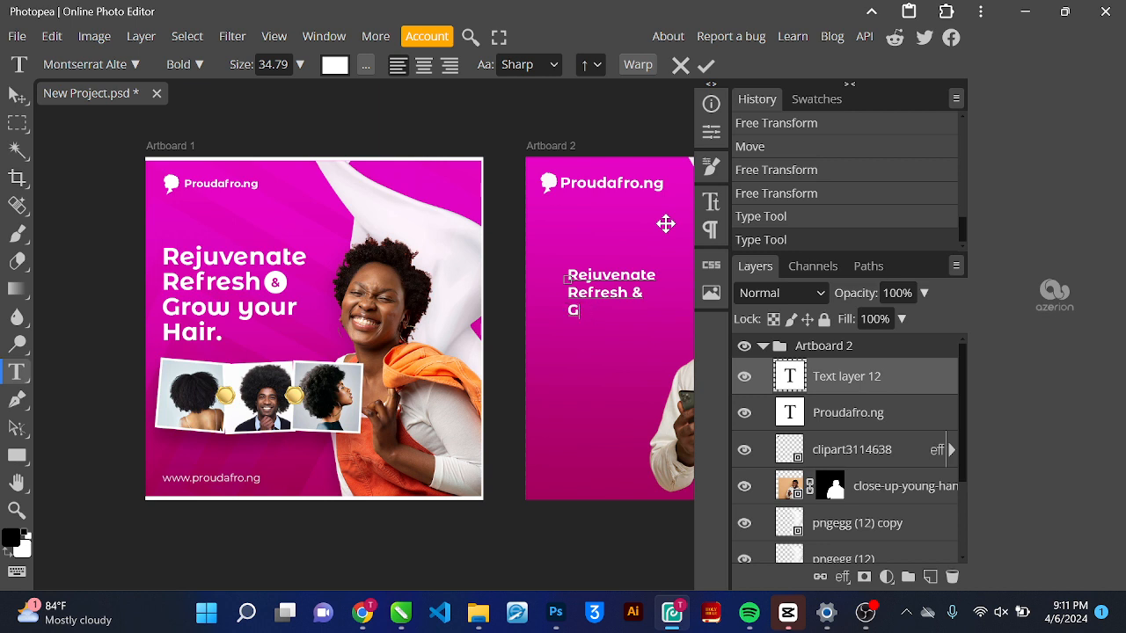
pyautogui.write('row your Hair.')
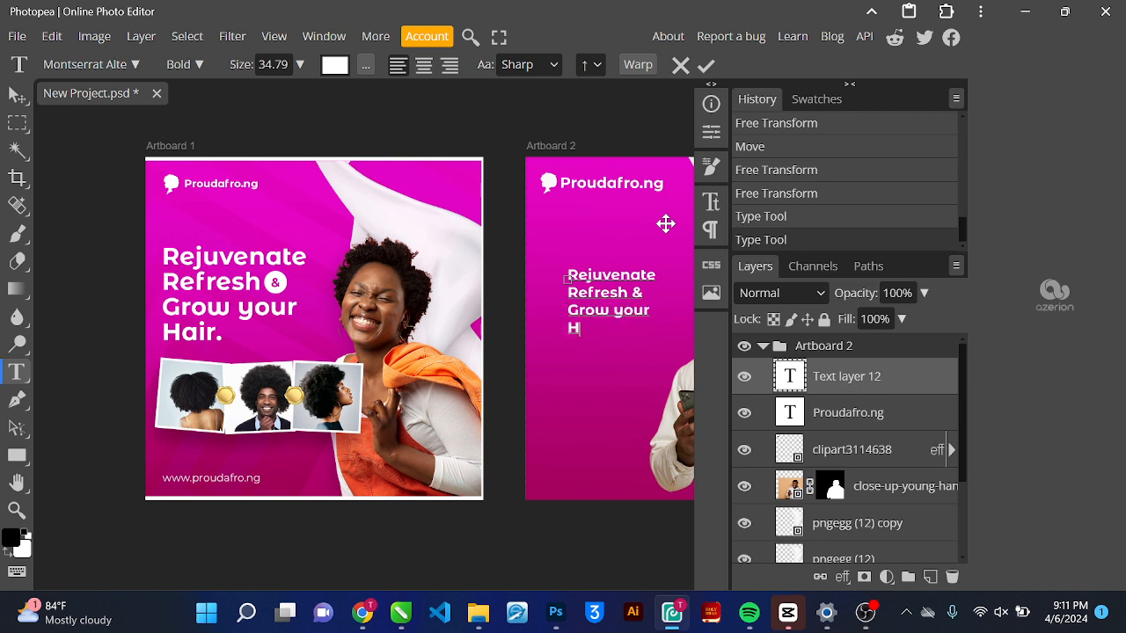
pyautogui.click(706, 66)
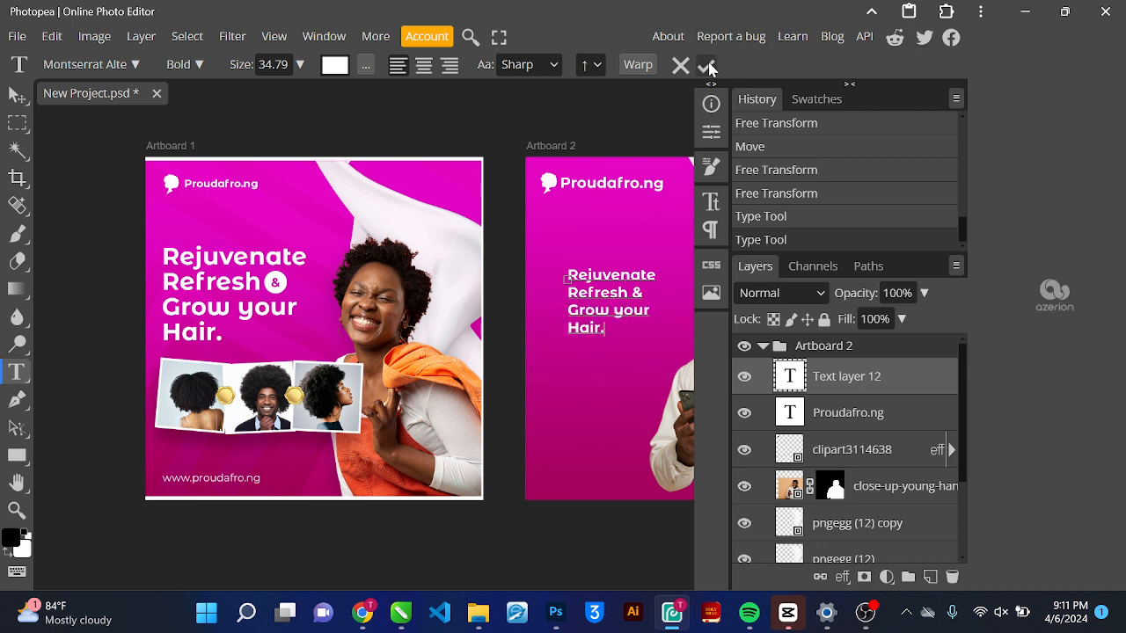
# Enlarge the headline text in Artboard 2 to 176.33%, apply the transform and deselect the layer
pyautogui.hscroll(3, 561, 254)
pyautogui.scroll(1, 560, 254)
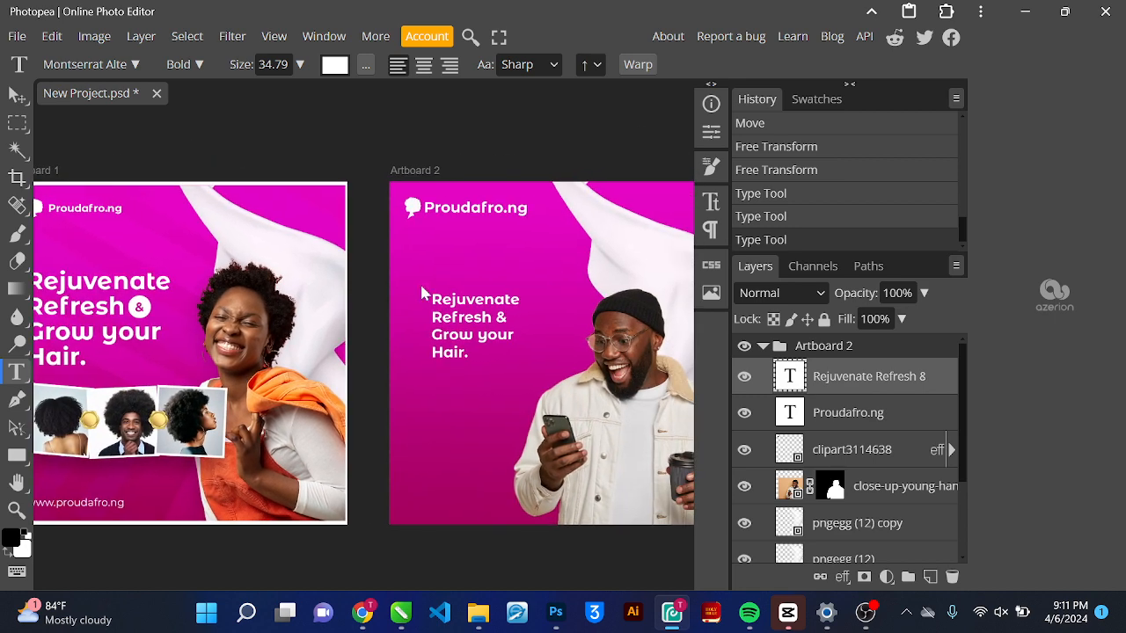
pyautogui.press('v')
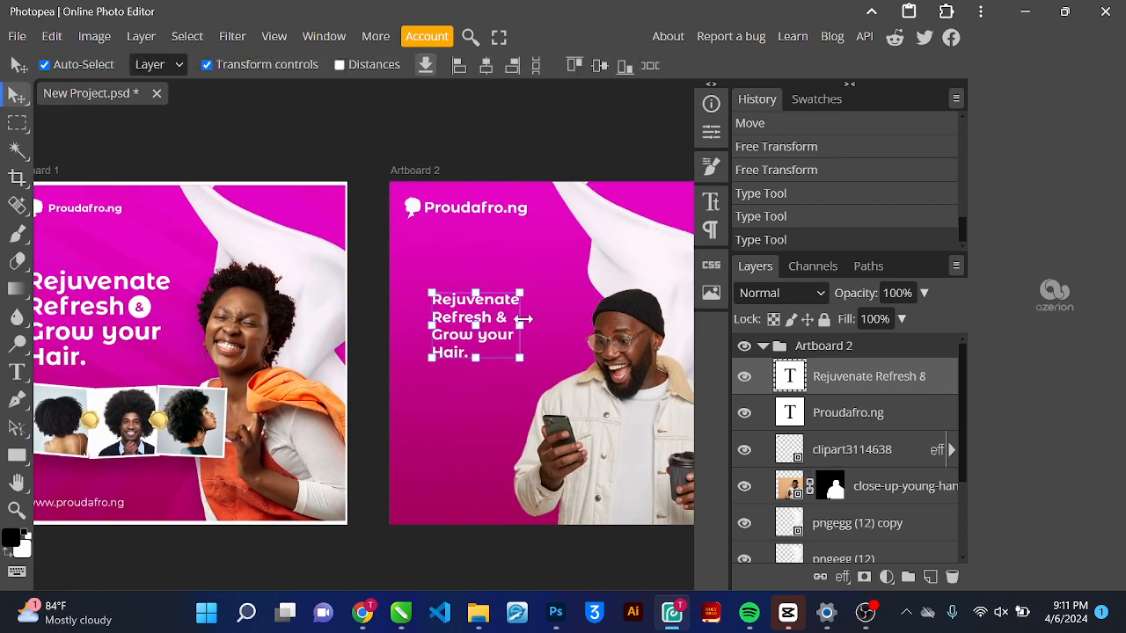
pyautogui.moveTo(525, 318); pyautogui.dragTo(562, 330)
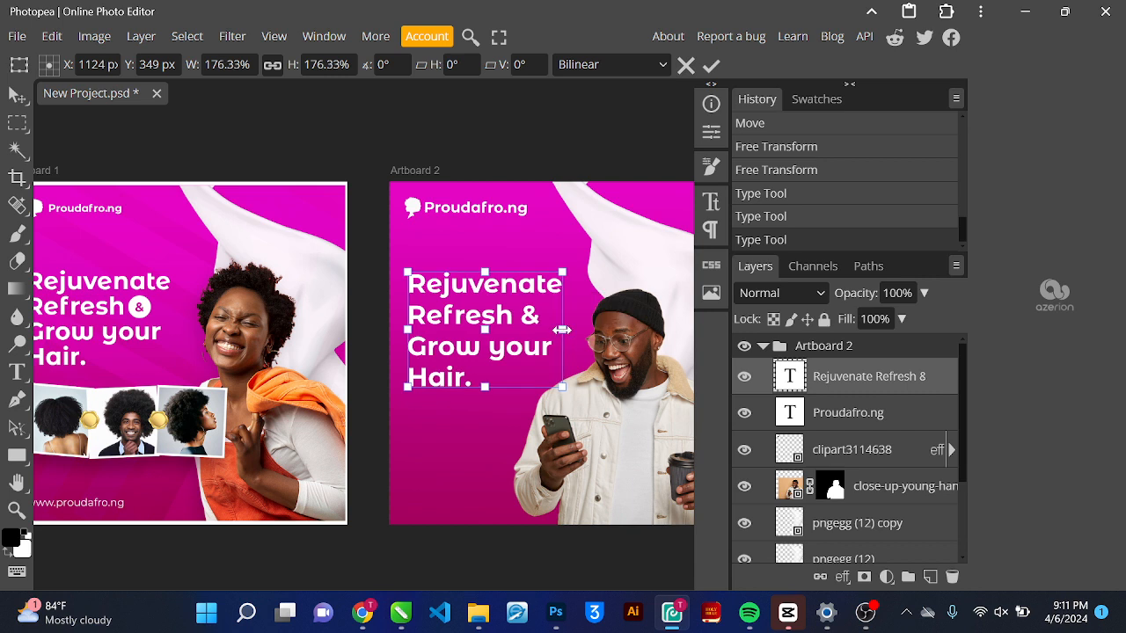
pyautogui.click(711, 66)
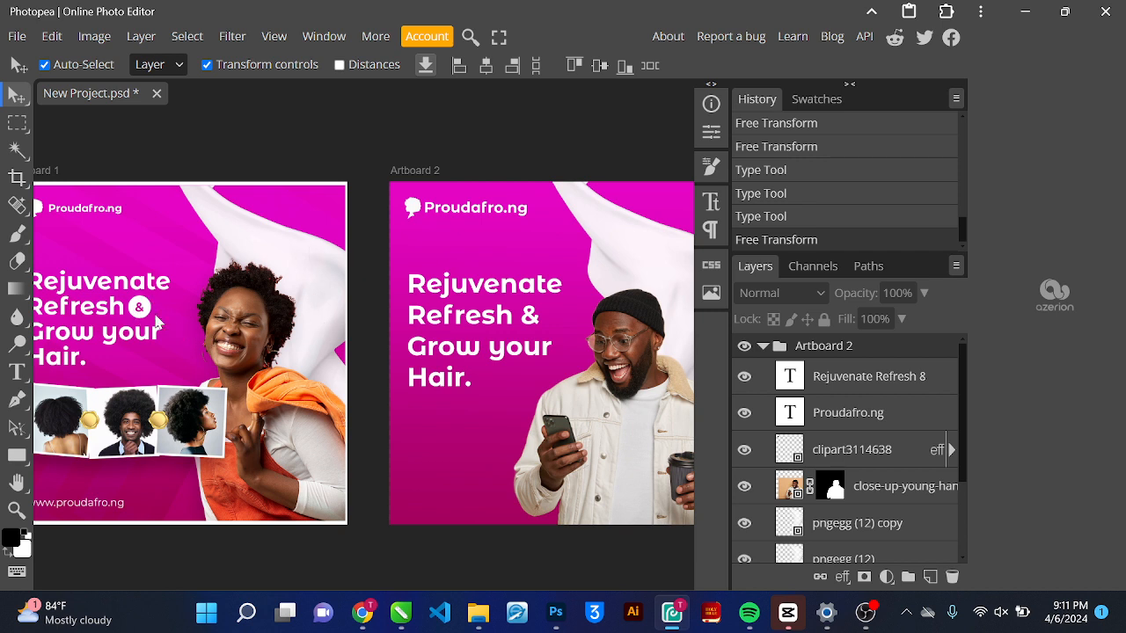
# Draw a black-filled circle with the Ellipse tool over the ampersand in Artboard 2's headline
pyautogui.click(28, 463)
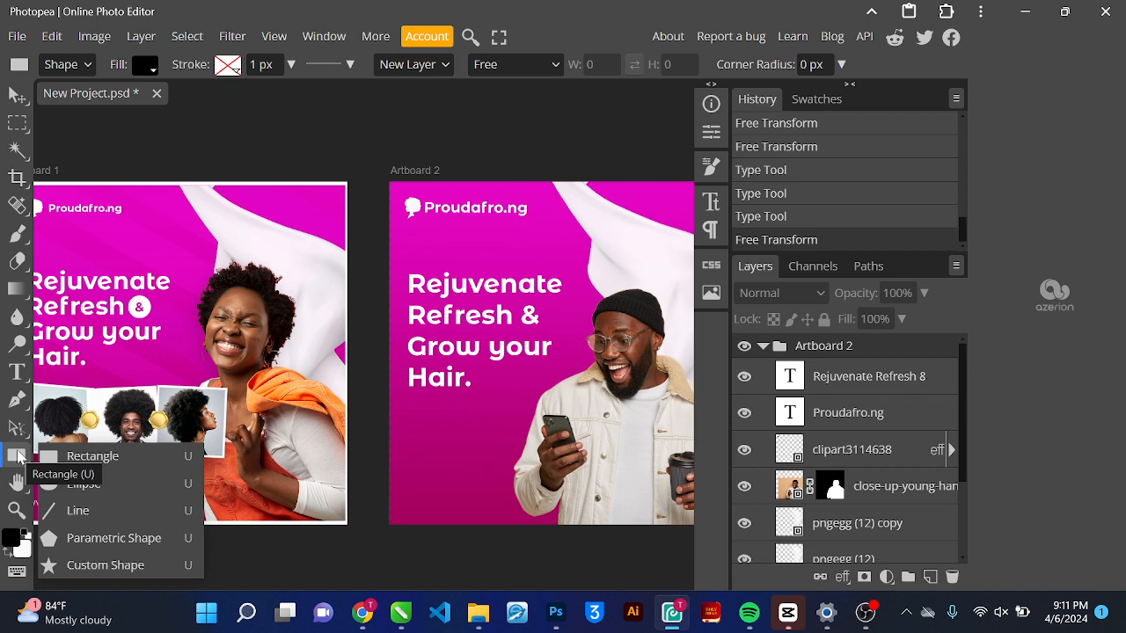
pyautogui.click(88, 483)
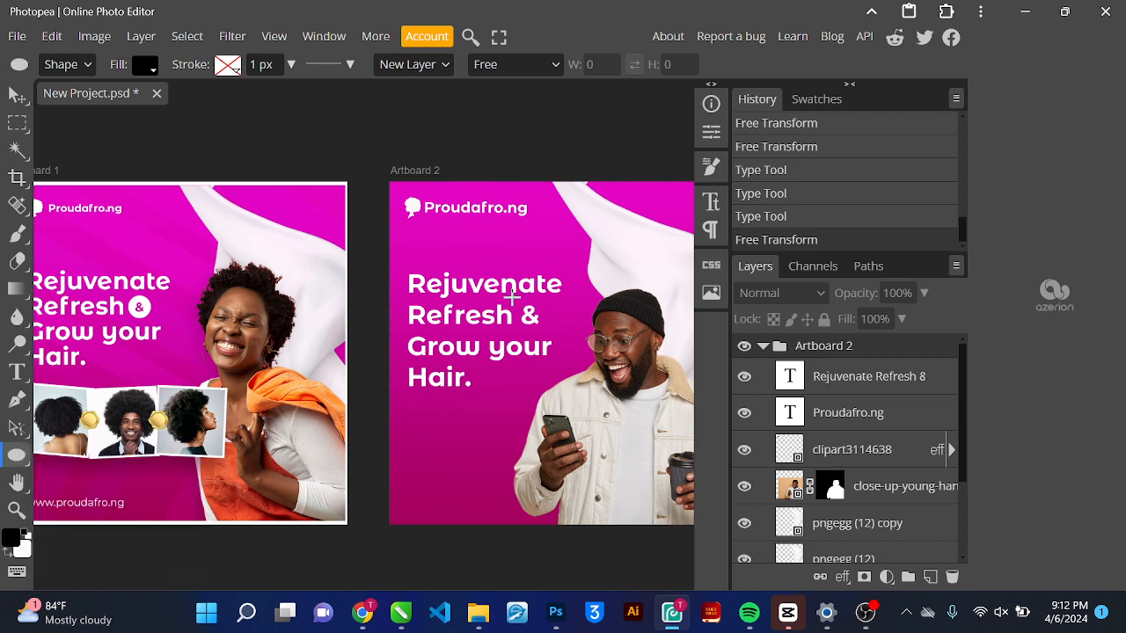
pyautogui.moveTo(510, 296); pyautogui.dragTo(548, 334)
pyautogui.press('v')
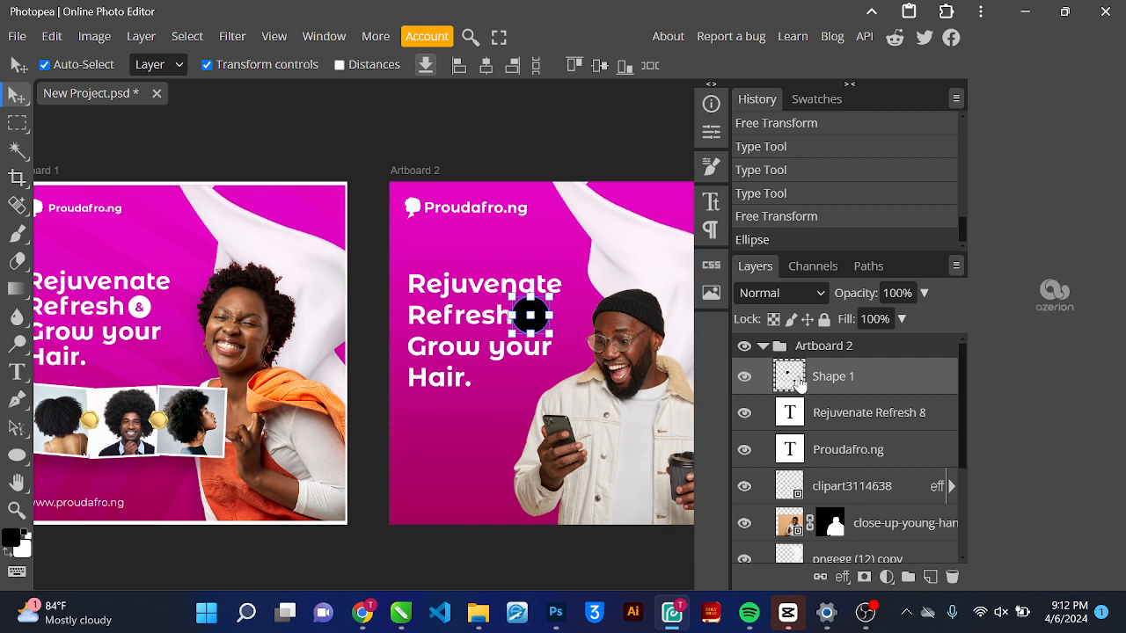
# Apply a near-white Color Overlay at 100% opacity to the circle over the ampersand
pyautogui.click(840, 585)
pyautogui.click(899, 426)
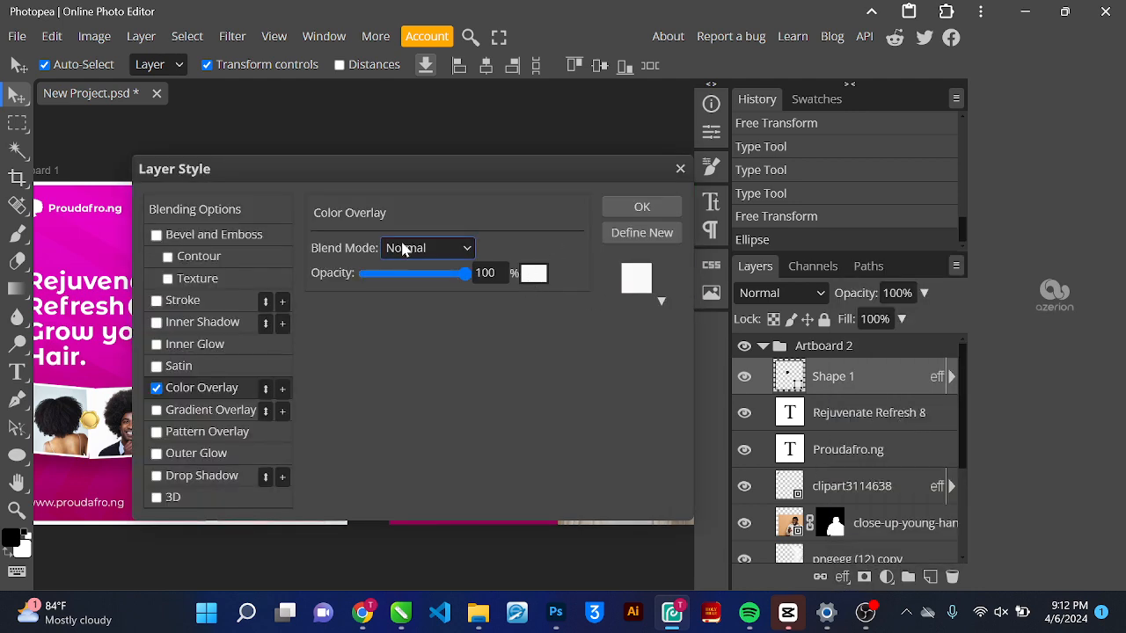
pyautogui.click(645, 209)
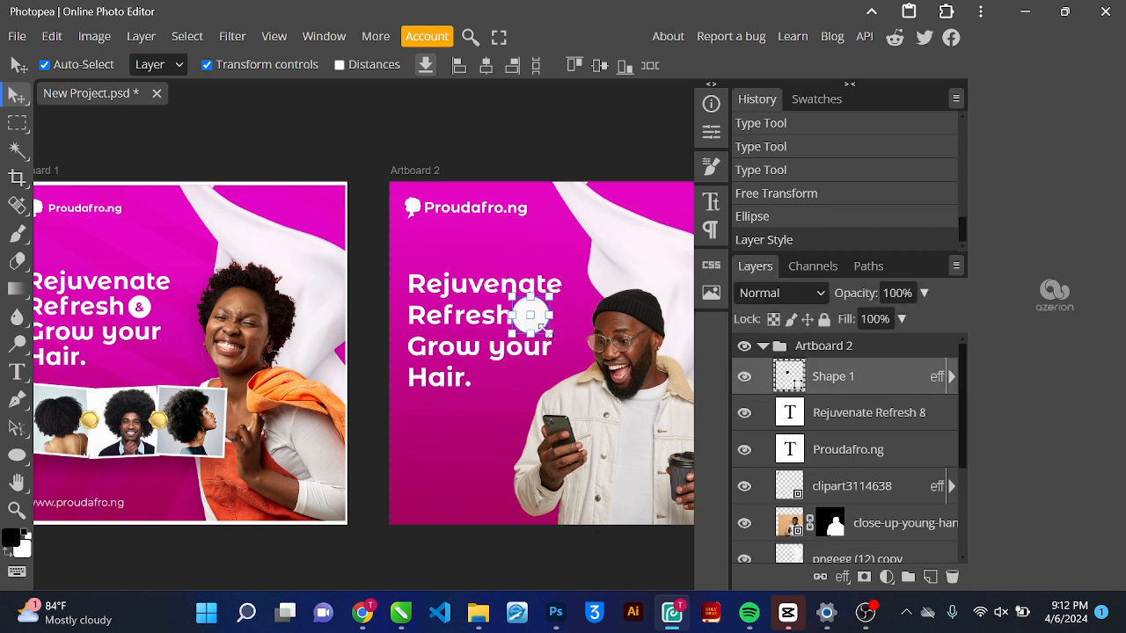
# Scale the white circle in Artboard 2 to 85.23% width and 87.5% height and nudge it beside "Refresh"
pyautogui.moveTo(548, 332); pyautogui.dragTo(541, 329)
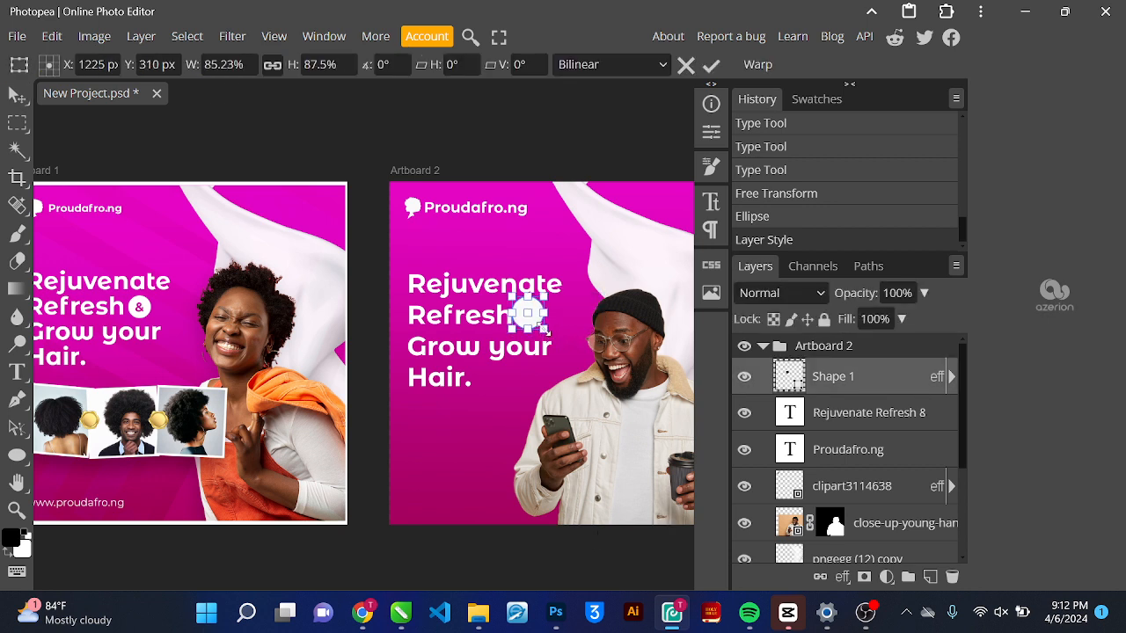
pyautogui.click(712, 67)
pyautogui.hotkey('shift', 'Down')
pyautogui.hotkey('shift', 'Right')
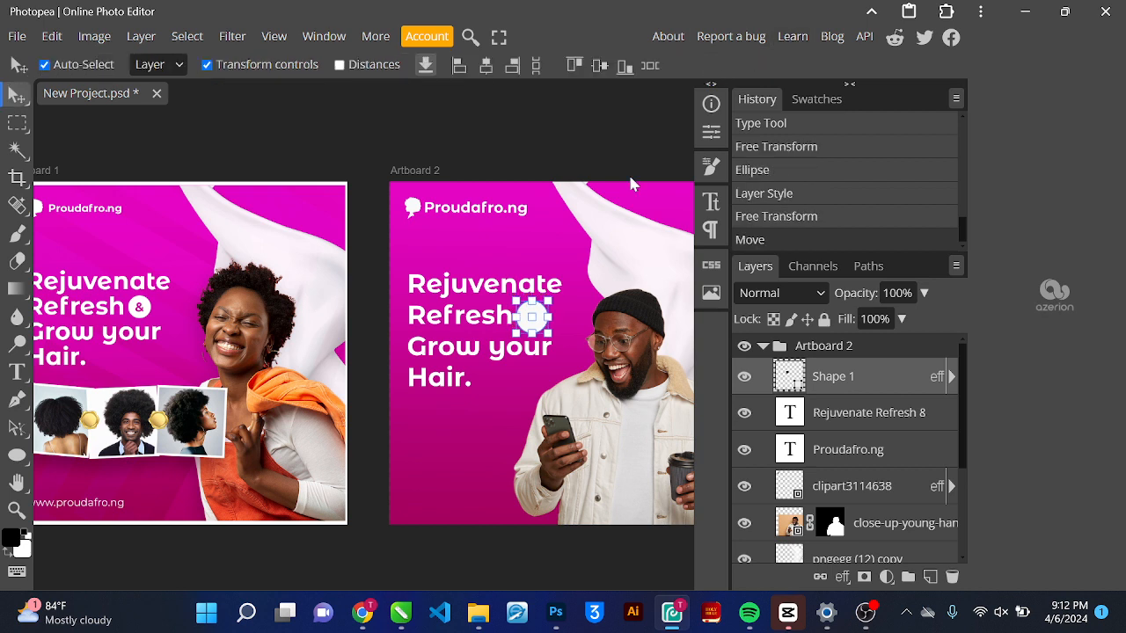
# Move the headline text layer above the circle shape in Artboard 2's layer order
pyautogui.click(581, 565)
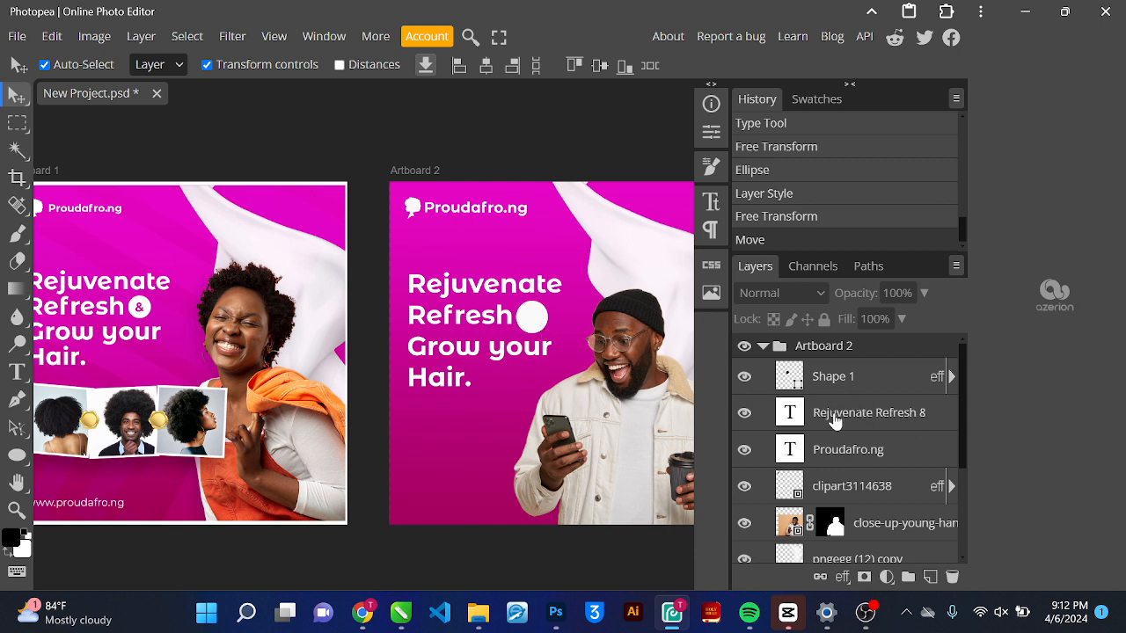
pyautogui.moveTo(834, 421); pyautogui.dragTo(832, 366)
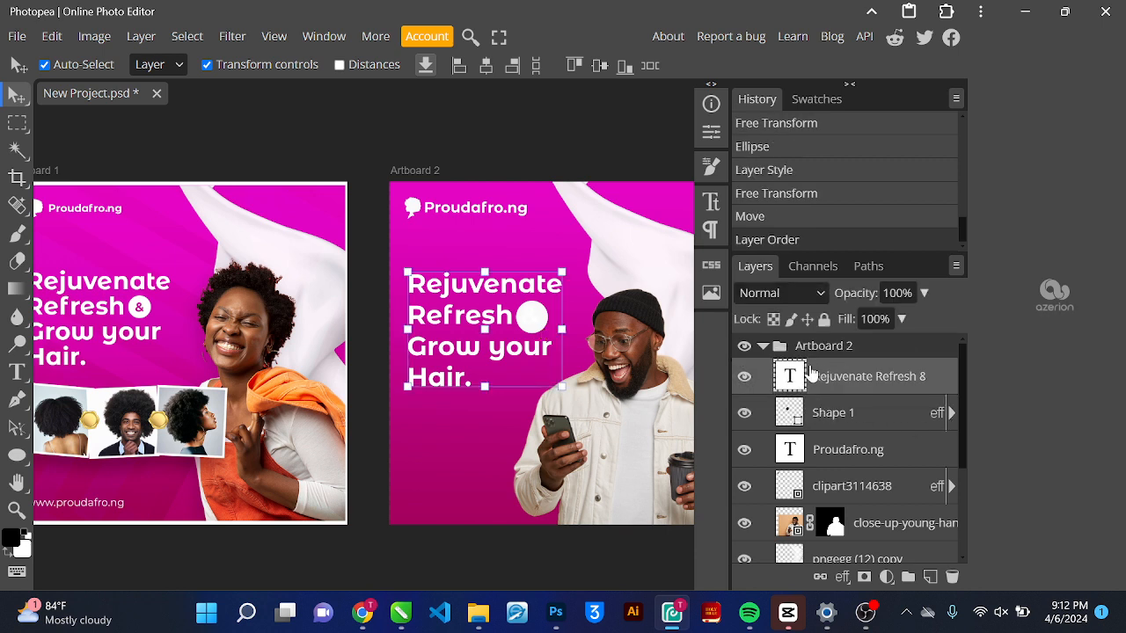
# Recolor only the ampersand inside Artboard 2's headline to dark magenta #ae026c, sampled from the background
pyautogui.doubleClick(533, 322)
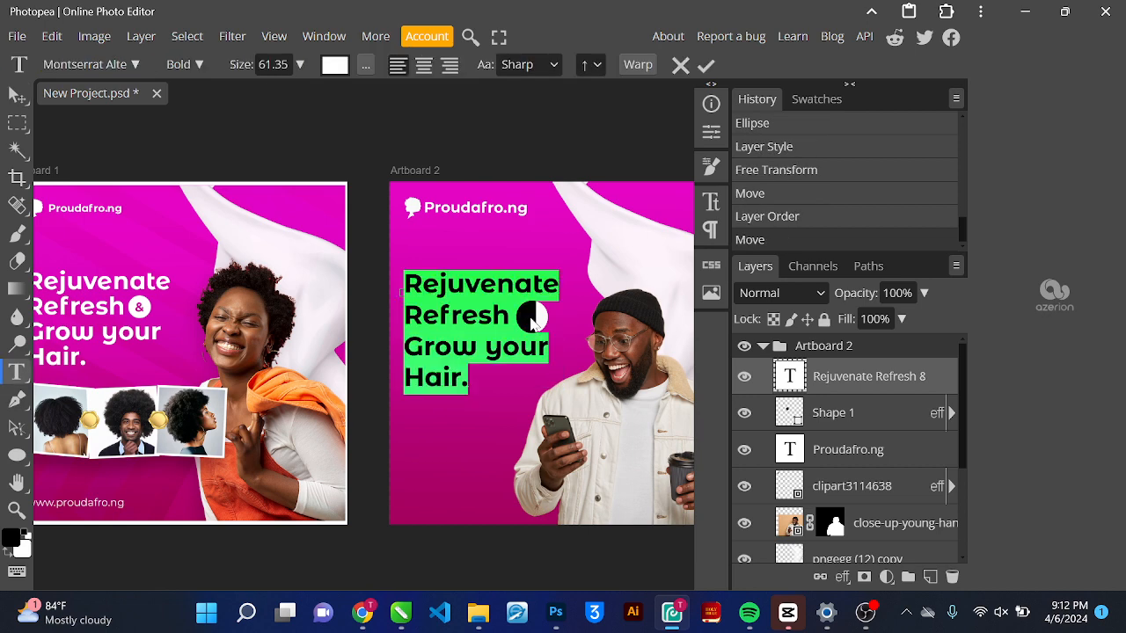
pyautogui.doubleClick(530, 318)
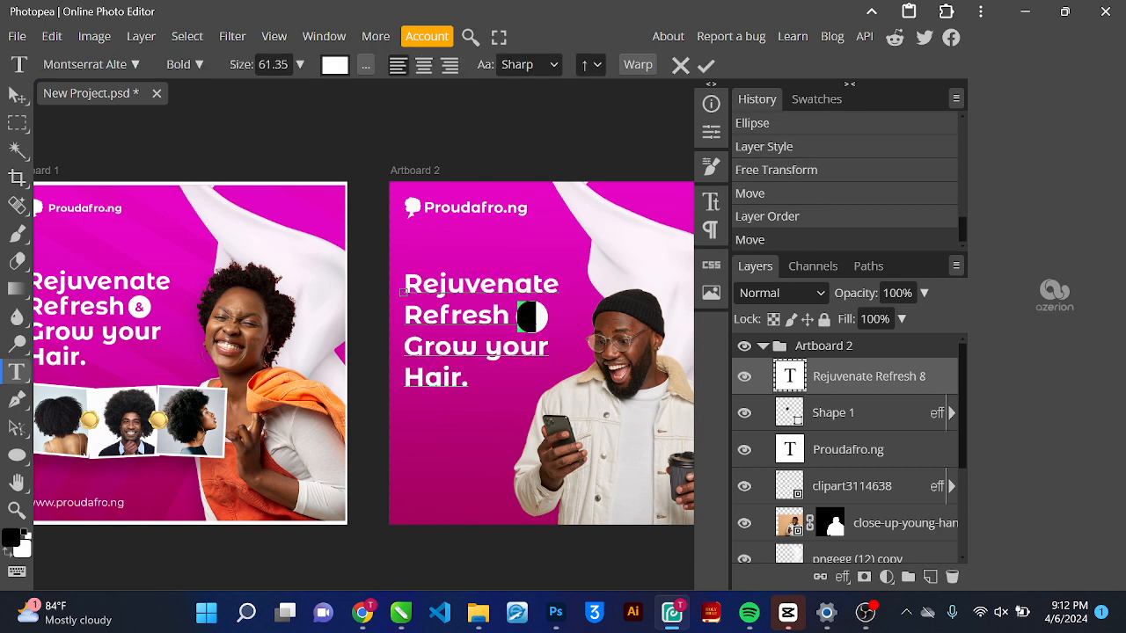
pyautogui.click(335, 66)
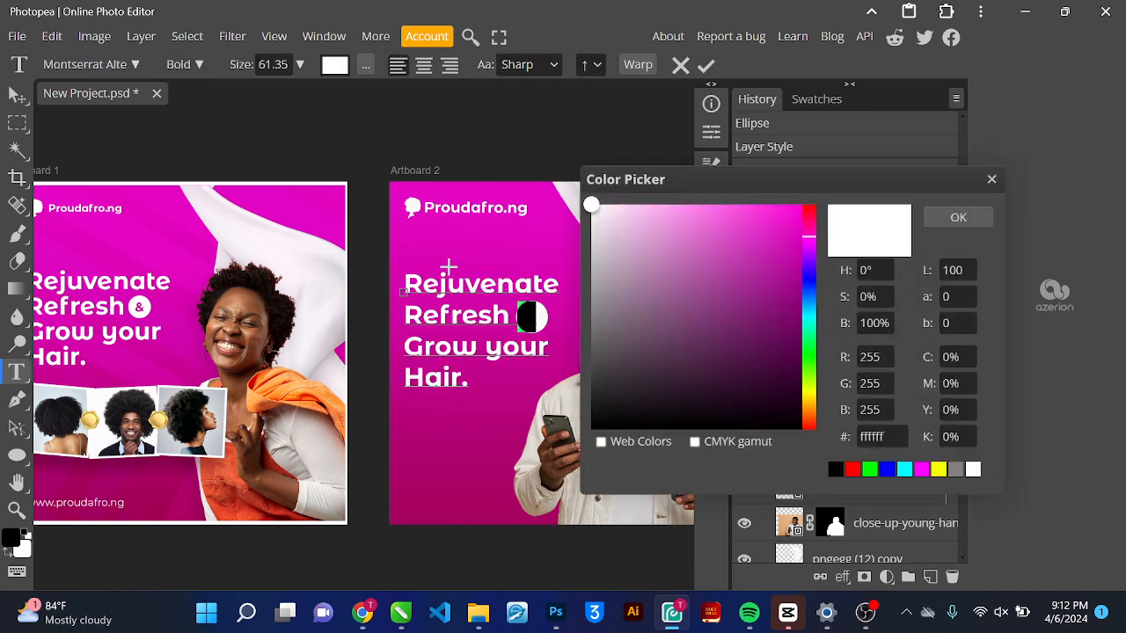
pyautogui.click(443, 456)
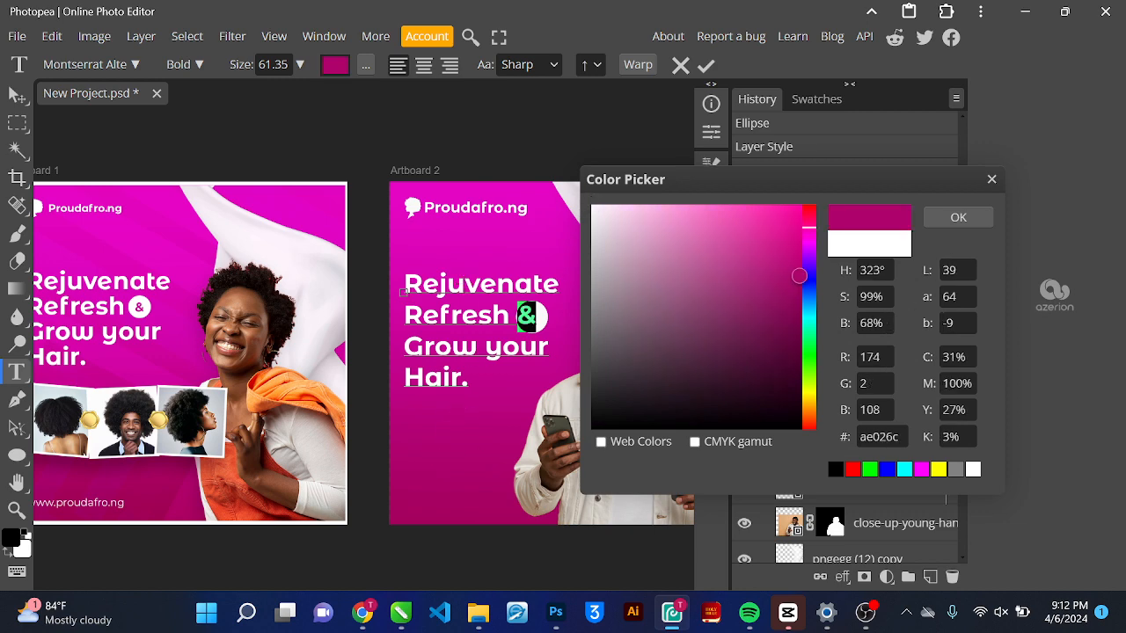
pyautogui.click(958, 217)
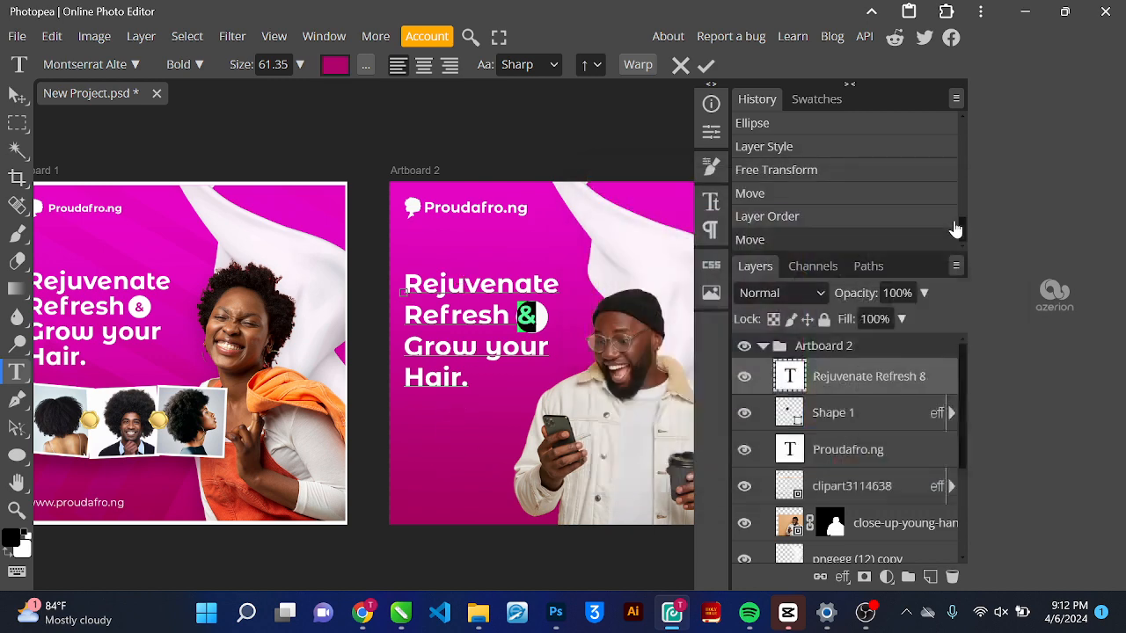
pyautogui.click(709, 66)
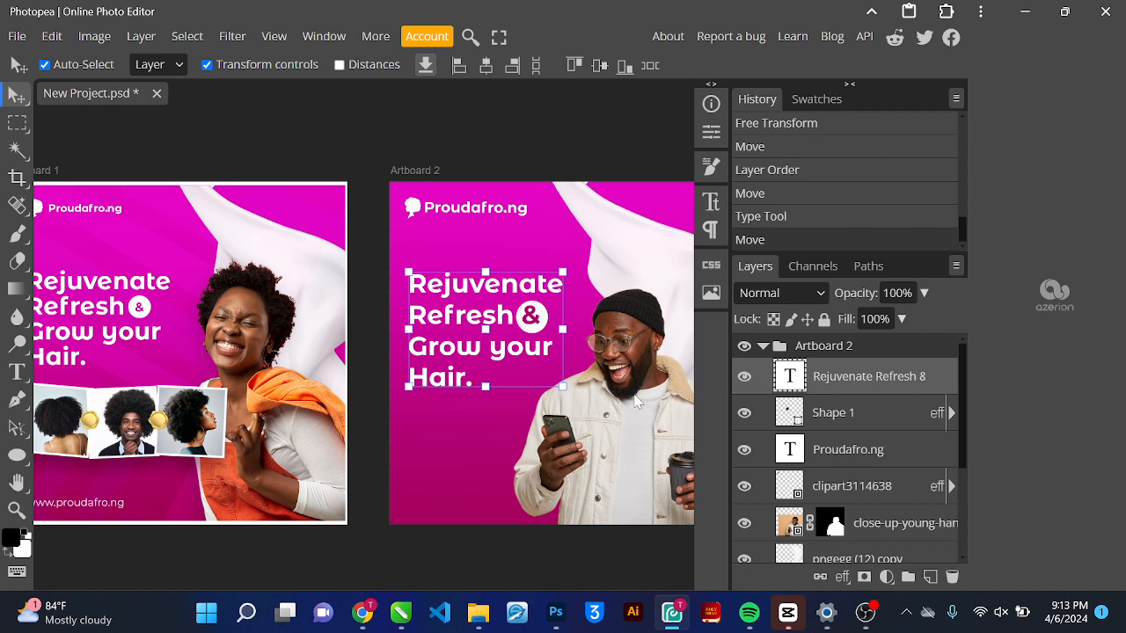
# Undo the ampersand recolor and the small shifts of the headline text
pyautogui.hotkey('ctrl', 'z')
pyautogui.hotkey('ctrl', 'z')
pyautogui.hotkey('ctrl', 'z')
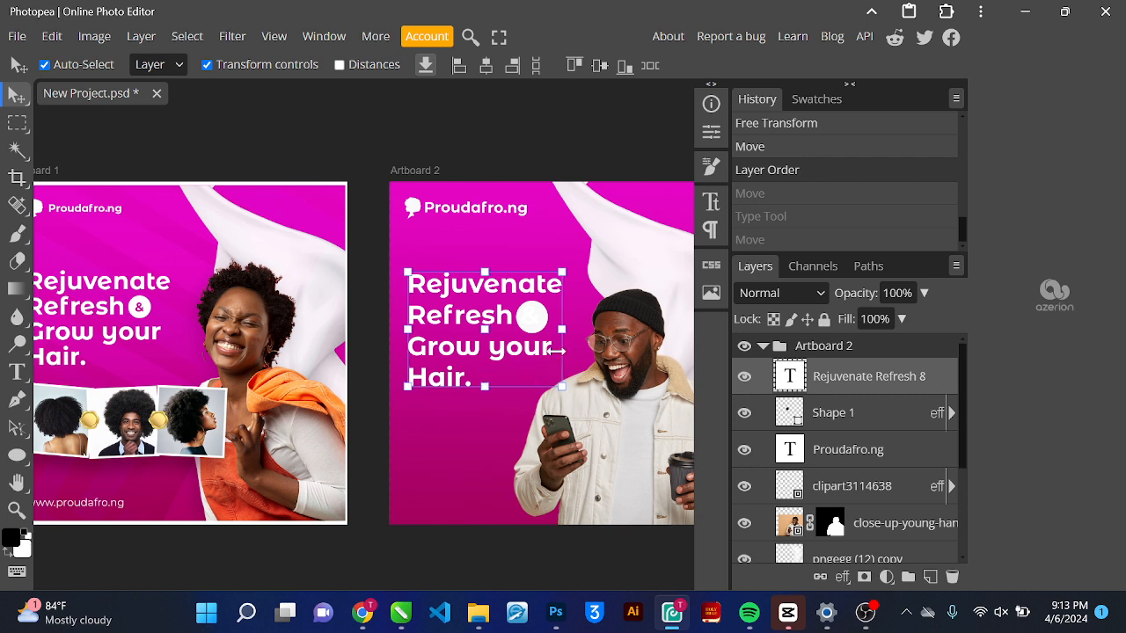
pyautogui.click(21, 375)
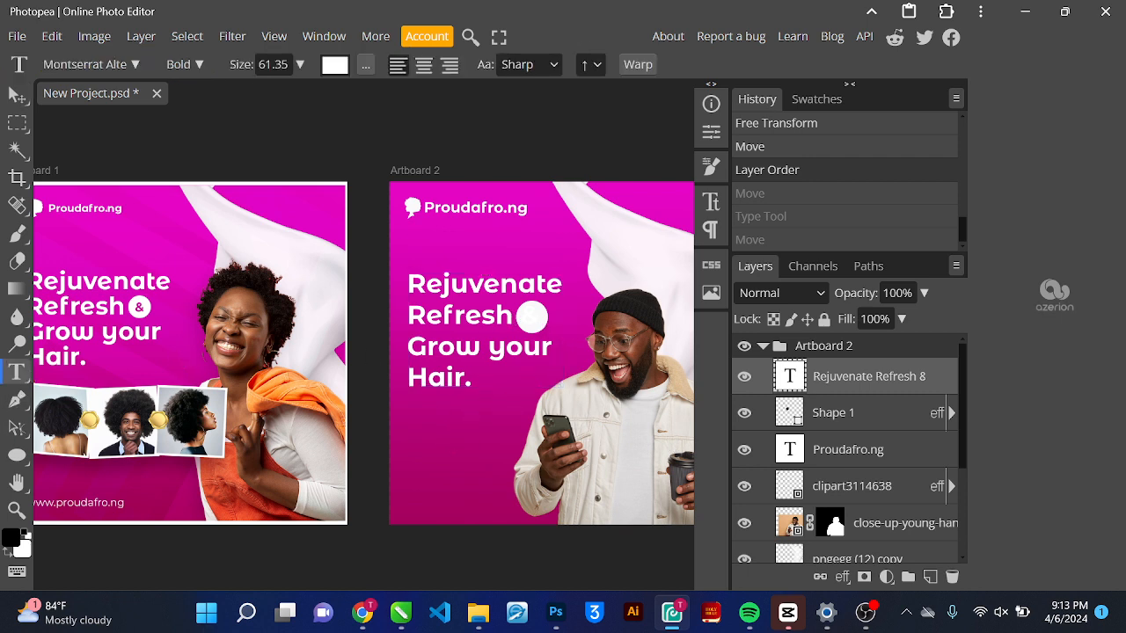
pyautogui.click(526, 319)
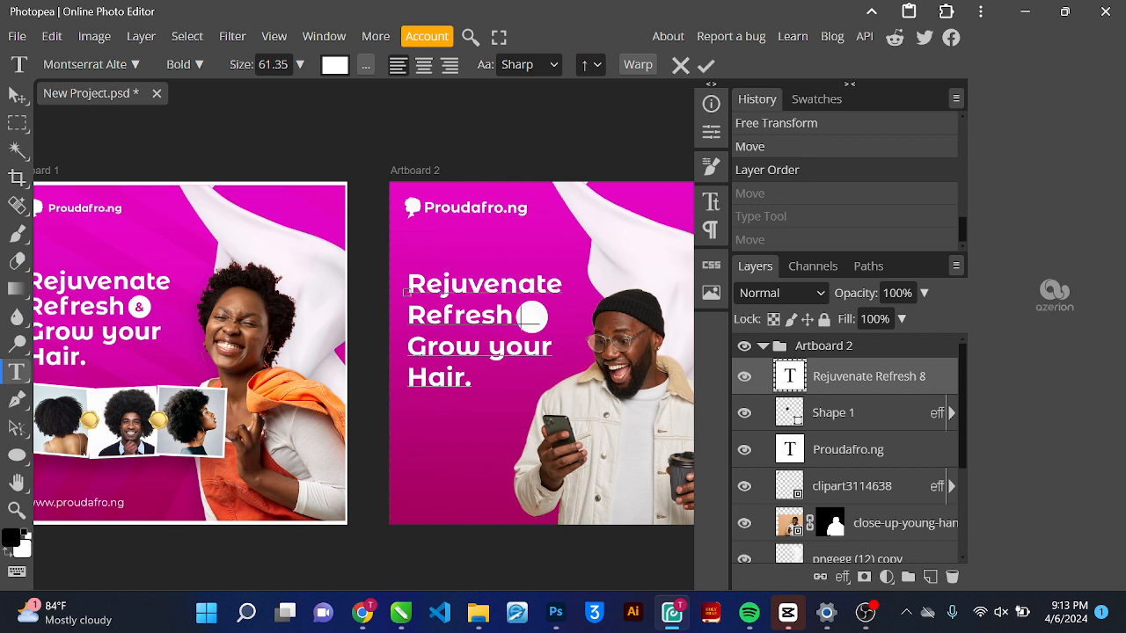
pyautogui.click(706, 65)
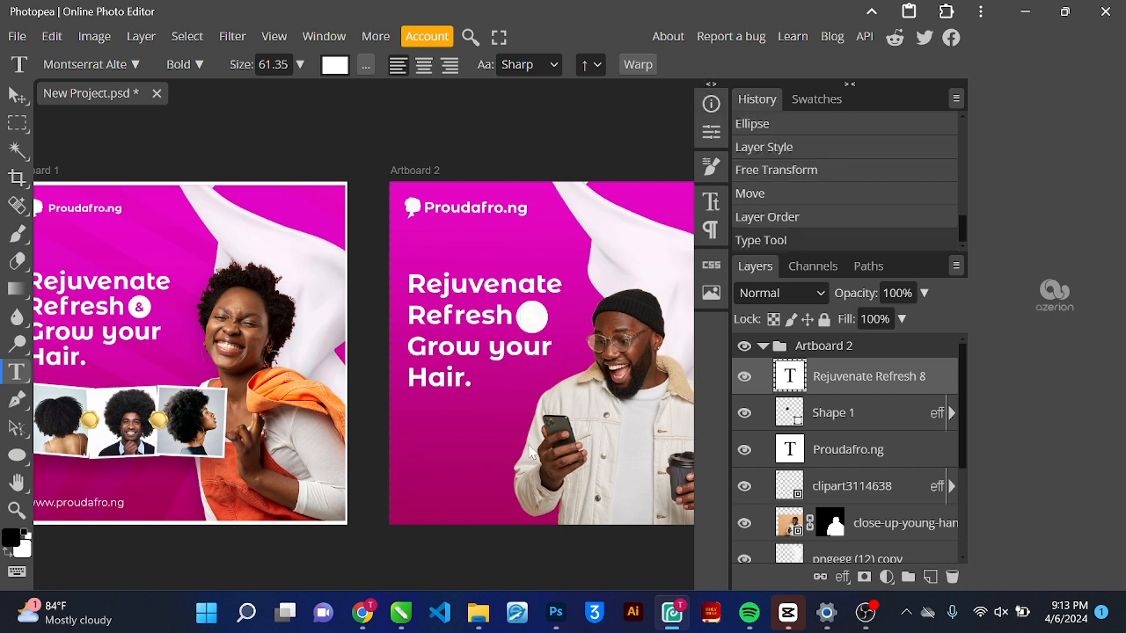
# Add a separate "&" text layer below Artboard 2's headline and color it dark magenta #a5015f, sampled from the background
pyautogui.click(431, 428)
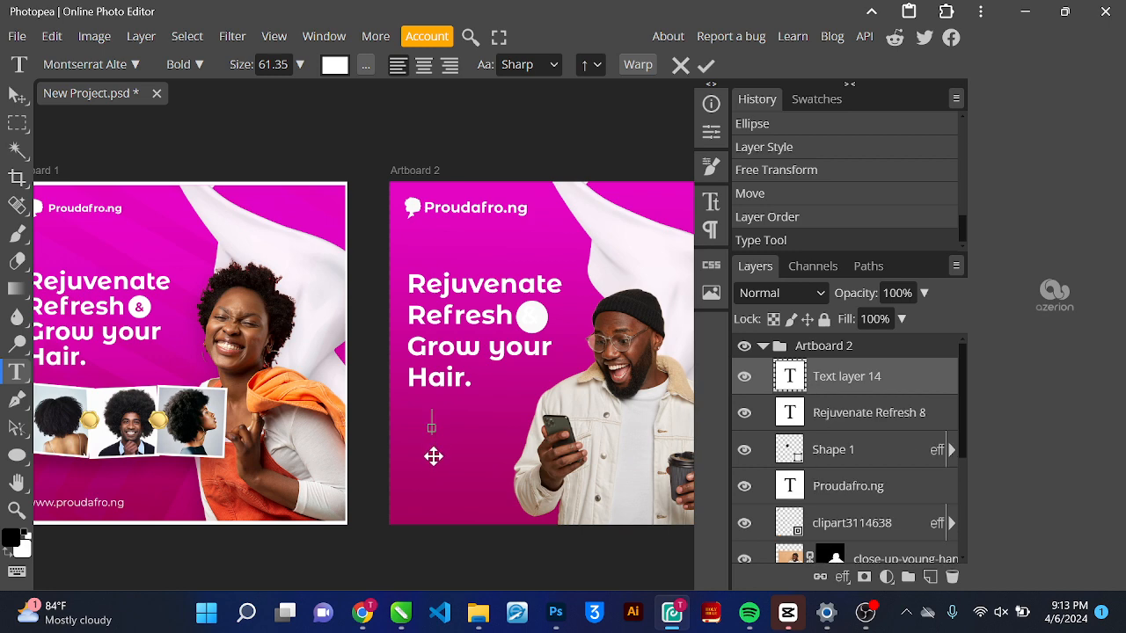
pyautogui.write('&')
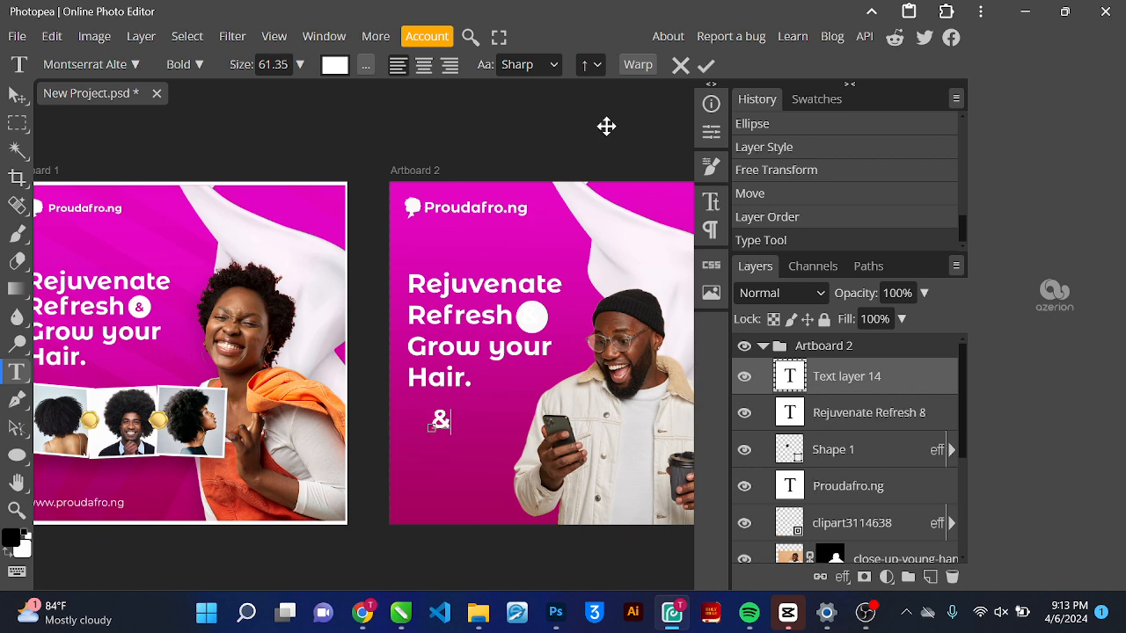
pyautogui.click(709, 64)
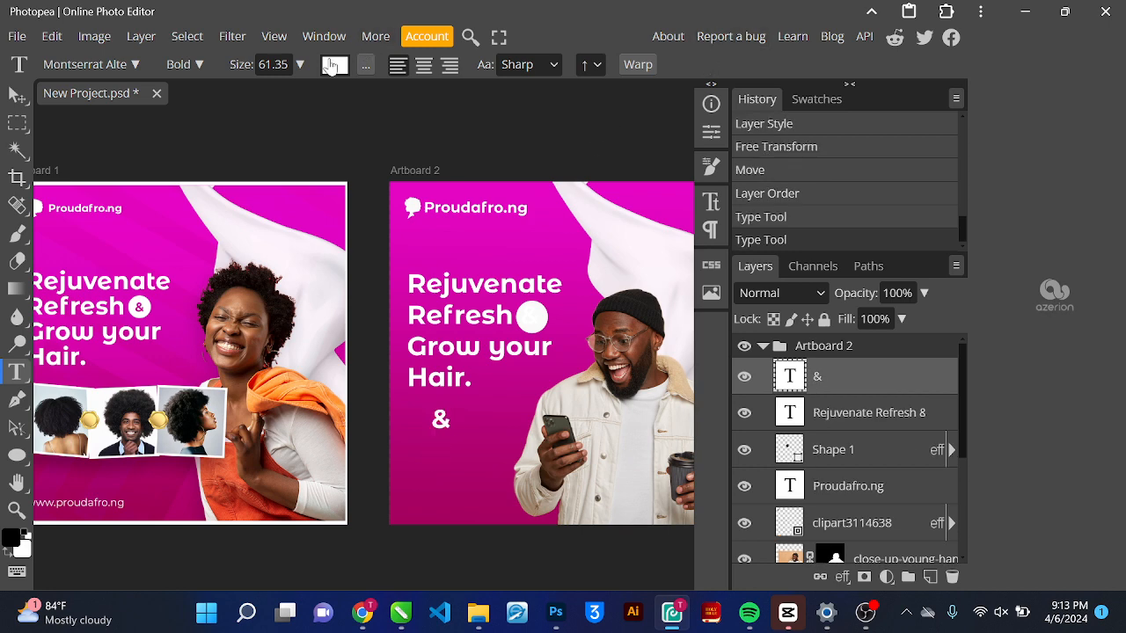
pyautogui.click(334, 65)
pyautogui.click(449, 513)
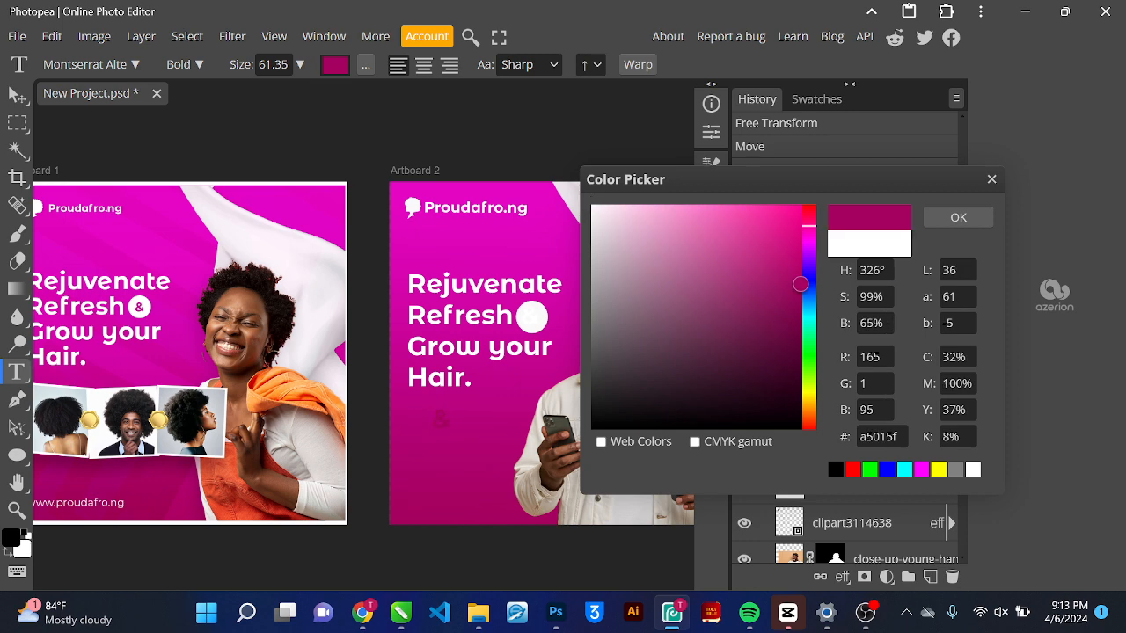
pyautogui.click(961, 217)
# Scale the separate "&" layer to 78.64% and position it inside the white circle after "Refresh"
pyautogui.press('v')
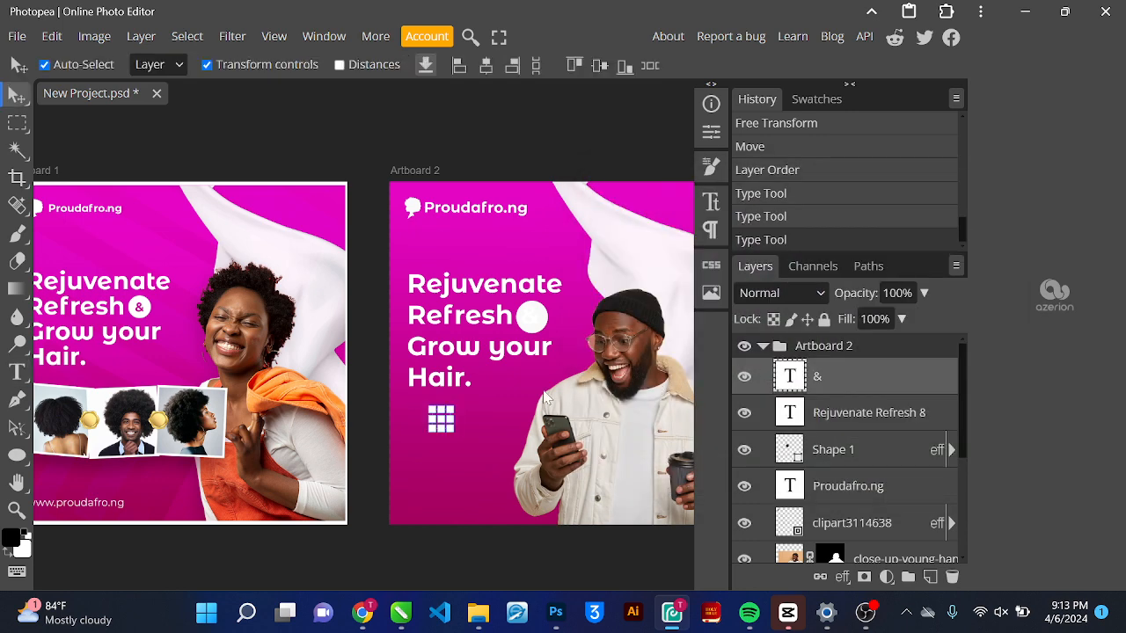
pyautogui.moveTo(445, 425); pyautogui.dragTo(519, 297)
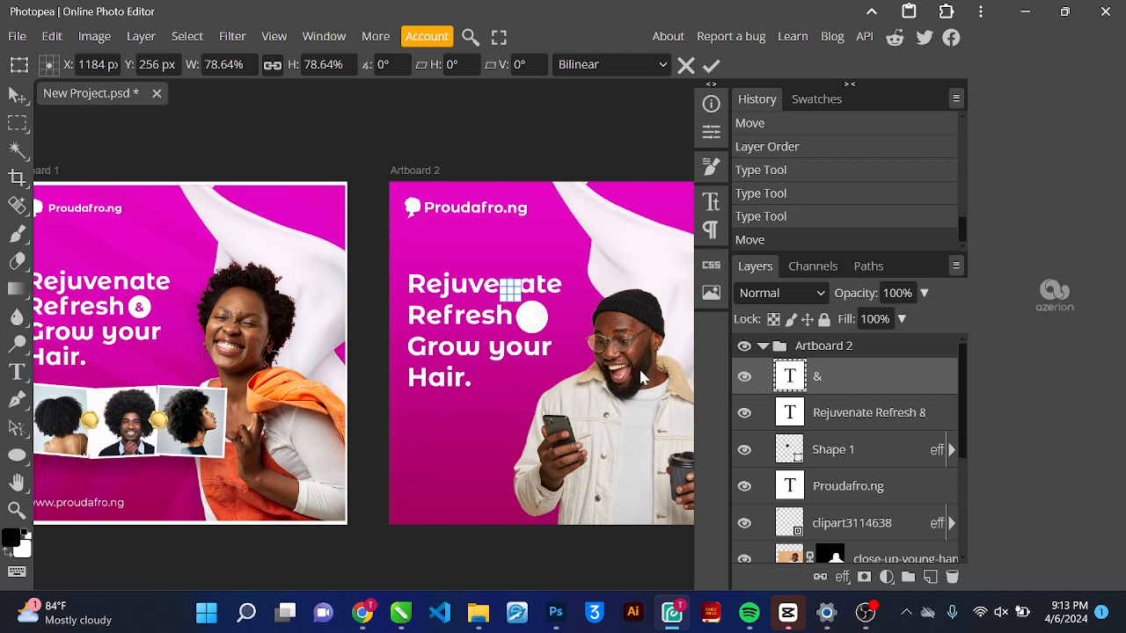
pyautogui.hotkey('shift', 'Down')
pyautogui.hotkey('shift', 'Down')
pyautogui.hotkey('shift', 'Down')
pyautogui.hotkey('shift', 'Down')
pyautogui.hotkey('shift', 'Down')
pyautogui.hotkey('shift', 'Down')
pyautogui.hotkey('shift', 'Down')
pyautogui.hotkey('shift', 'Down')
pyautogui.hotkey('shift', 'Down')
pyautogui.hotkey('shift', 'Right')
pyautogui.hotkey('shift', 'Up')
pyautogui.hotkey('shift', 'Up')
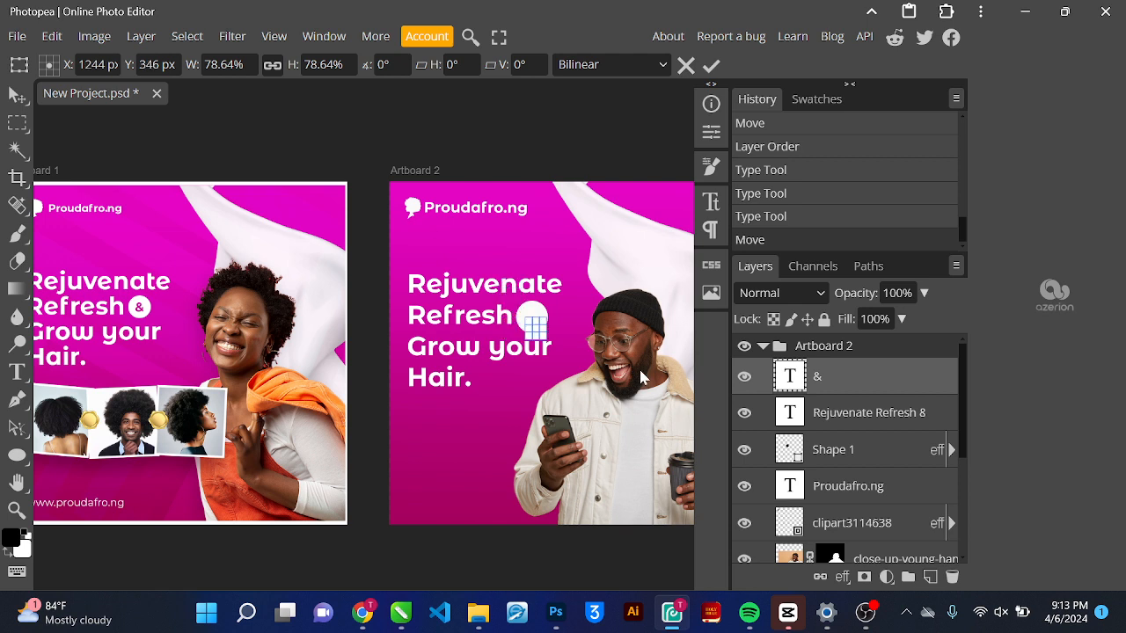
pyautogui.hotkey('shift', 'Right')
pyautogui.hotkey('shift', 'Right')
pyautogui.hotkey('shift', 'Right')
pyautogui.hotkey('shift', 'Right')
pyautogui.hotkey('shift', 'Up')
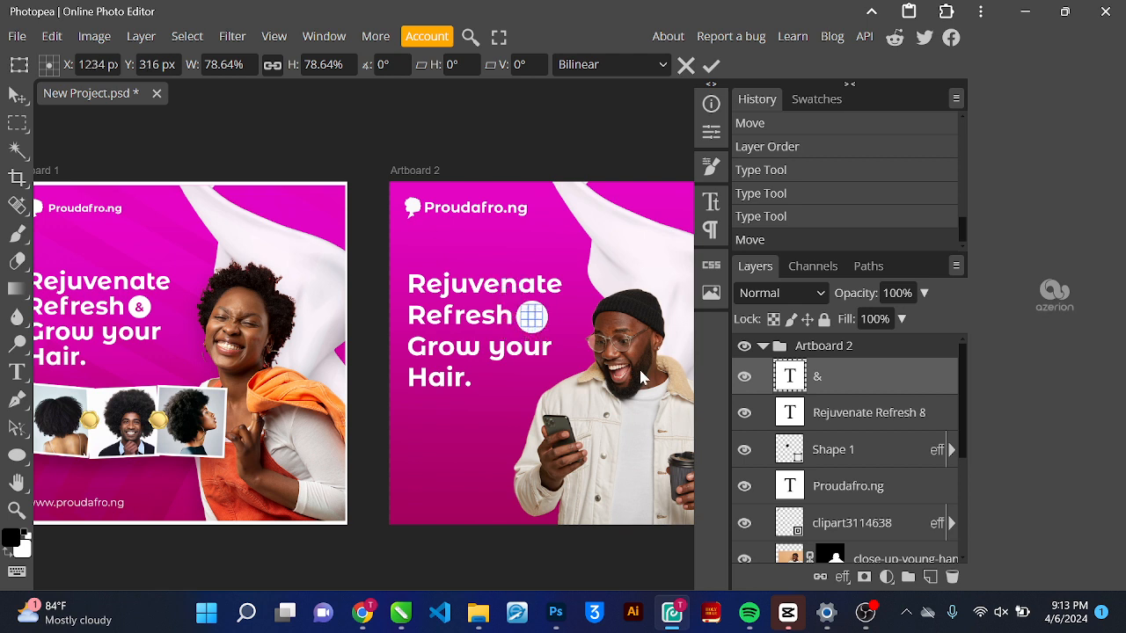
pyautogui.click(710, 67)
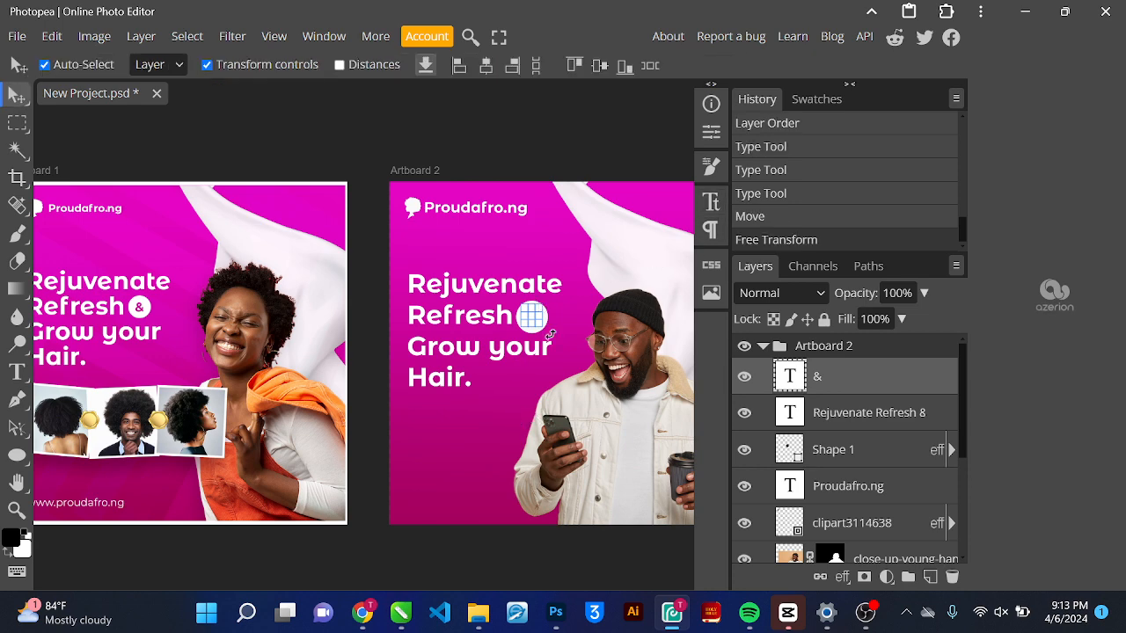
# Fine-tune the "&" so it sits centered in the white circle, and deselect the layer
pyautogui.scroll(5, 550, 334)
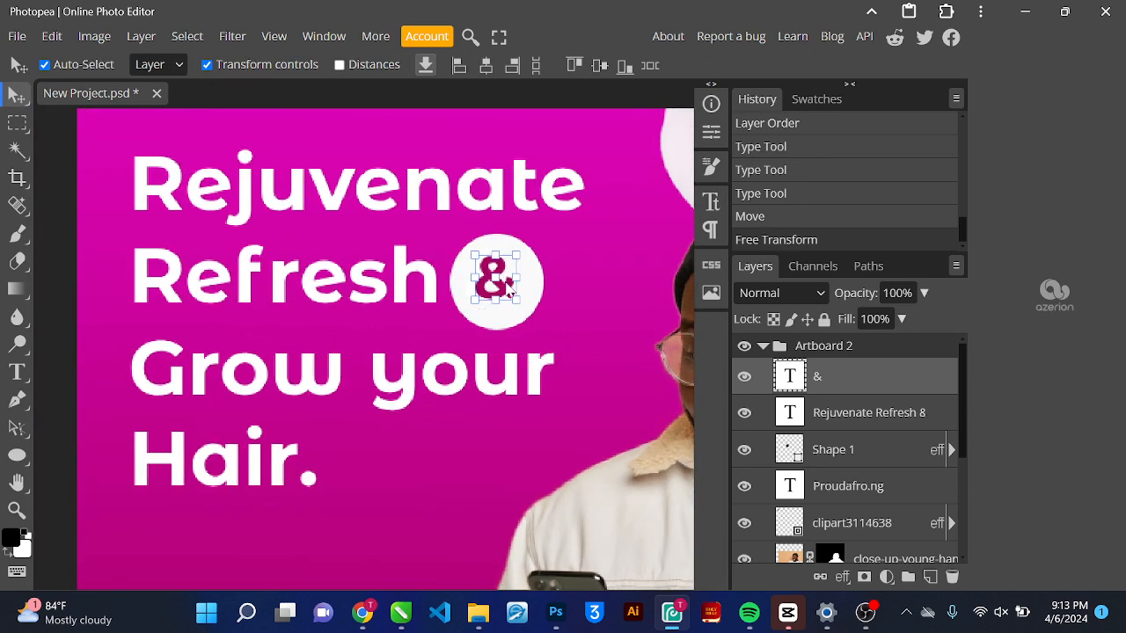
pyautogui.moveTo(513, 293); pyautogui.dragTo(517, 299)
pyautogui.scroll(-5, 516, 299)
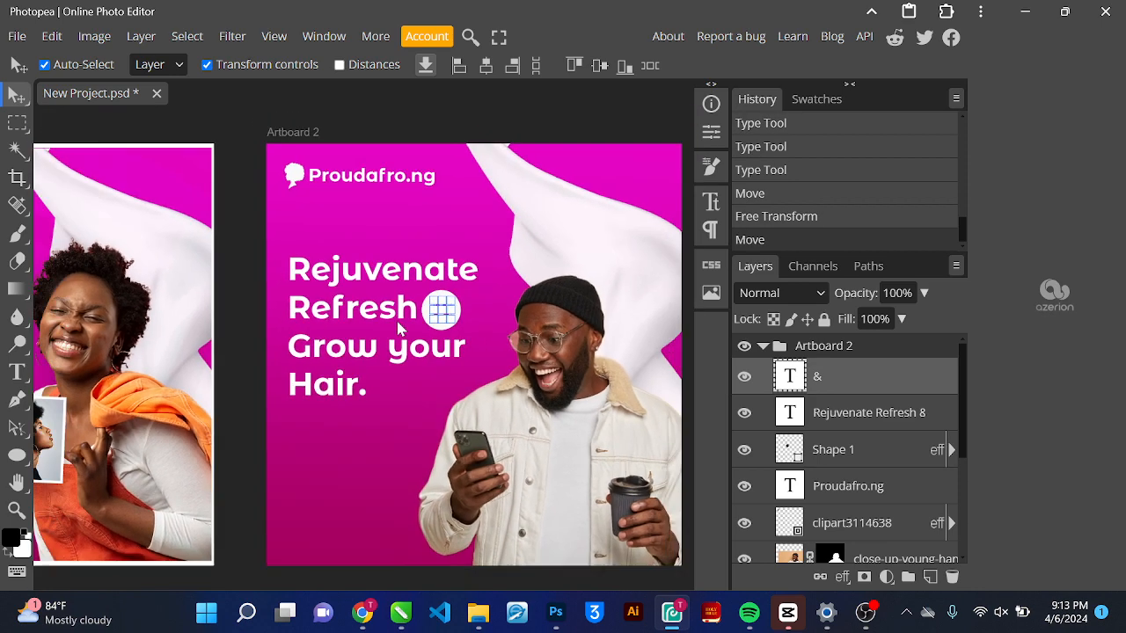
pyautogui.scroll(-1, 445, 229)
pyautogui.click(622, 406)
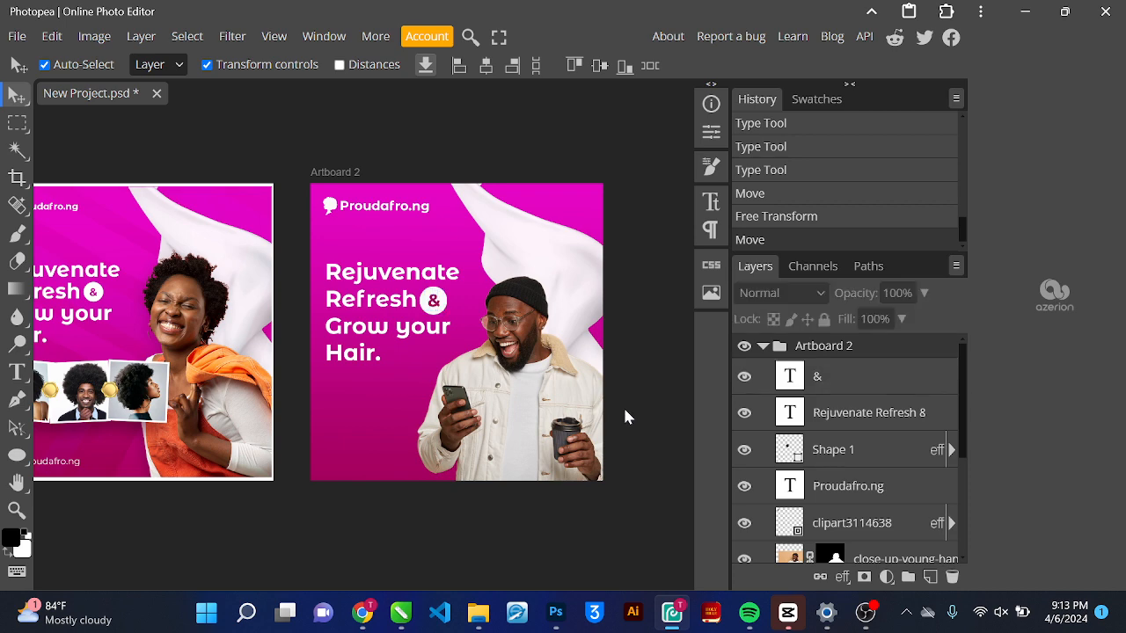
pyautogui.scroll(-3, 528, 386)
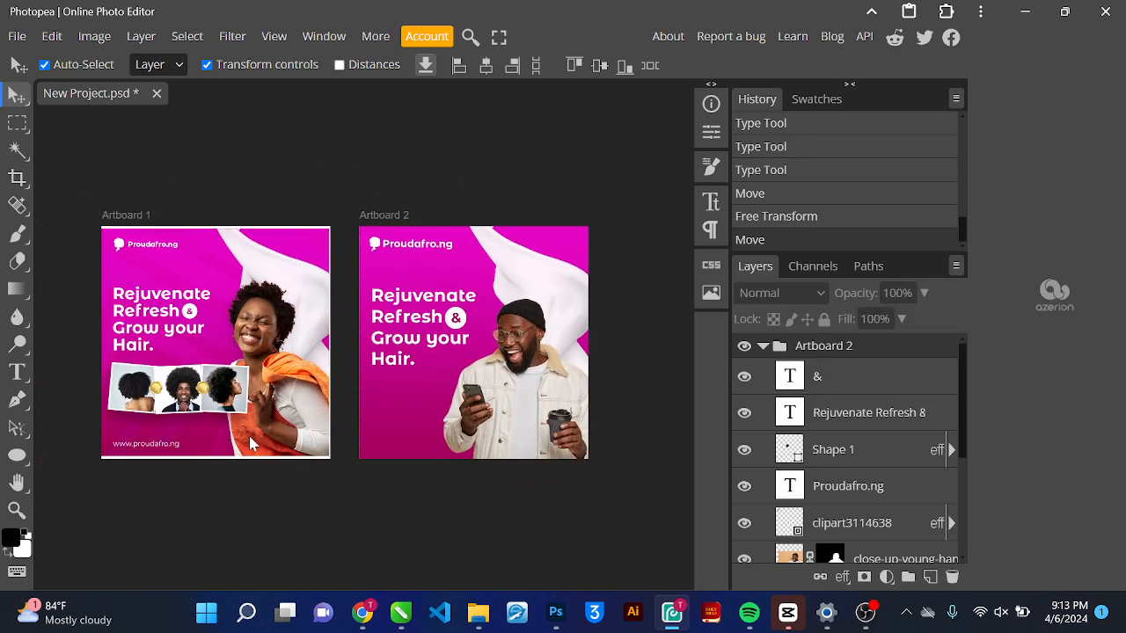
pyautogui.scroll(2, 74, 378)
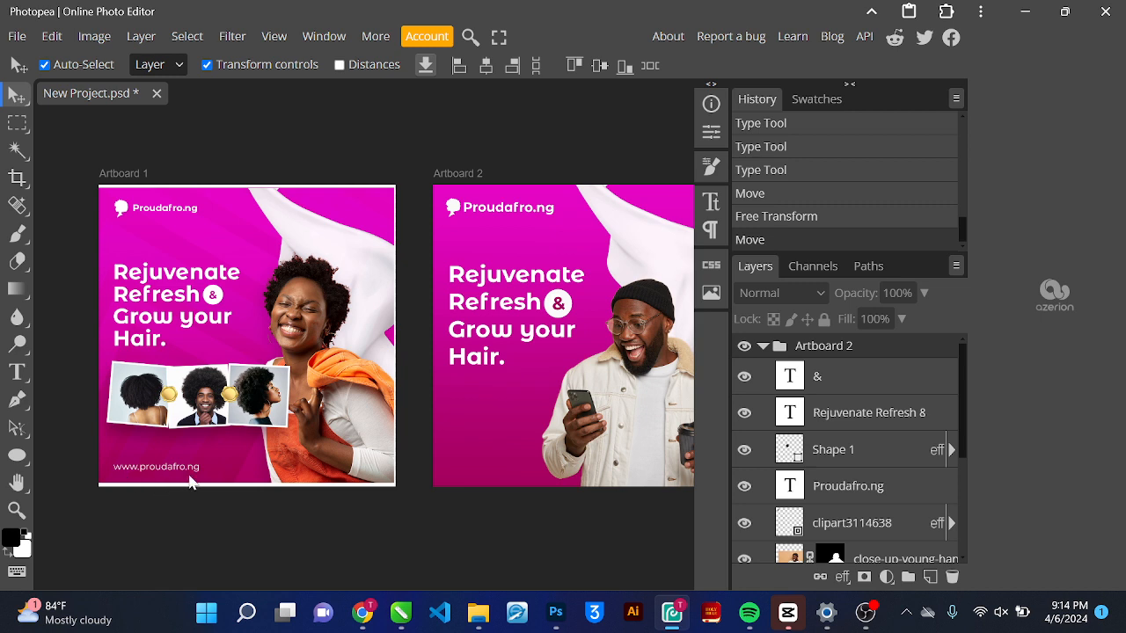
pyautogui.click(17, 372)
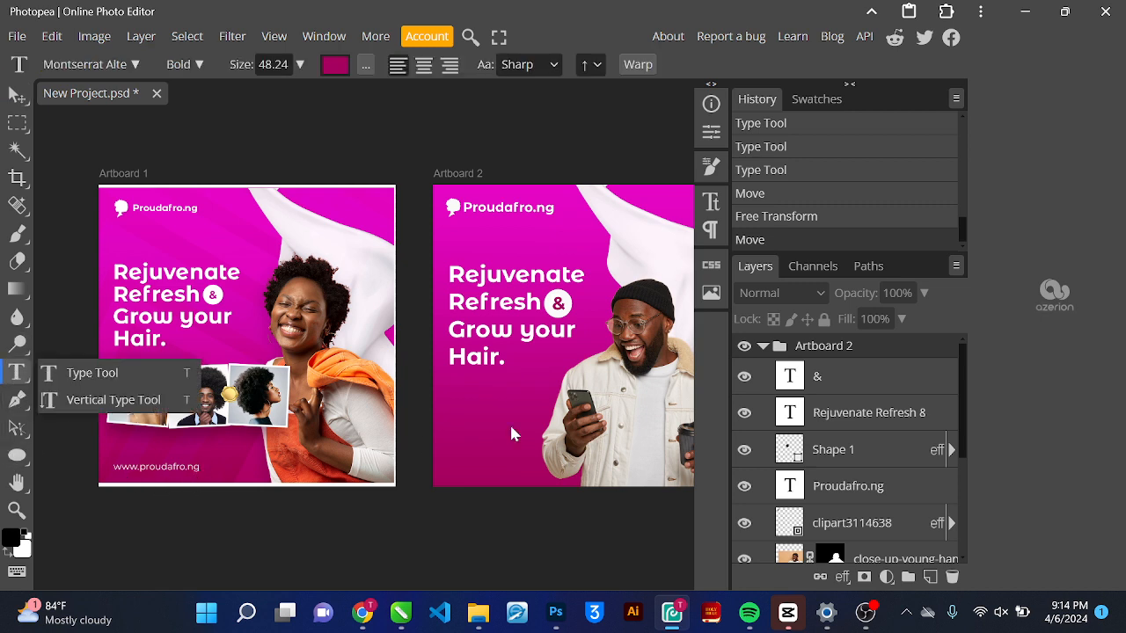
pyautogui.click(444, 466)
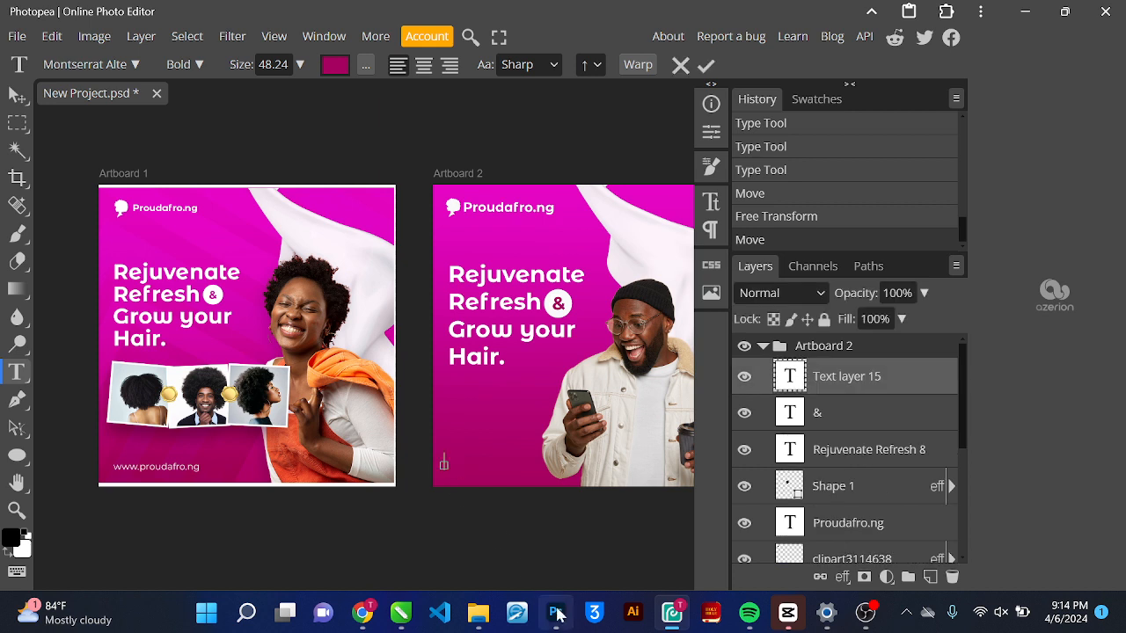
pyautogui.moveTo(554, 613)
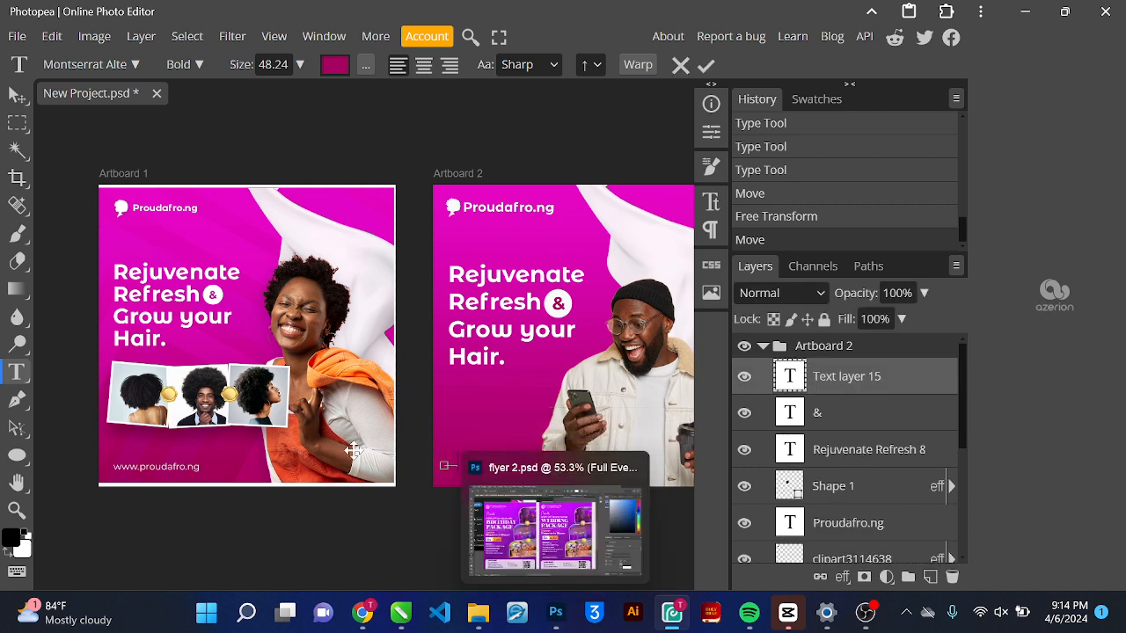
pyautogui.hotkey('ctrl', 'a')
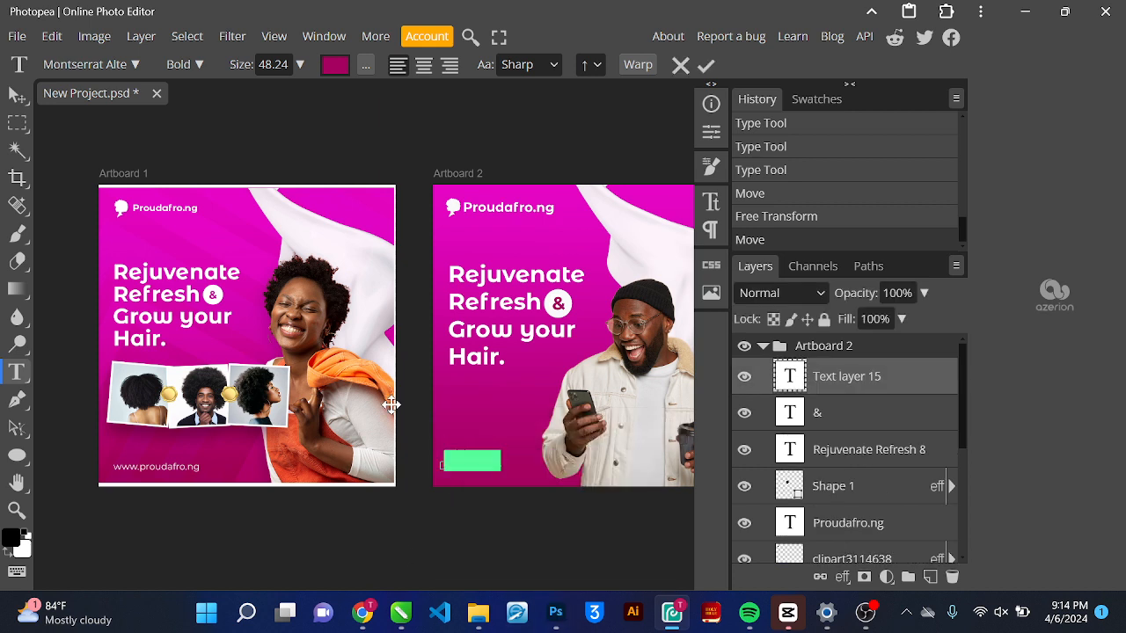
pyautogui.write('www.pr')
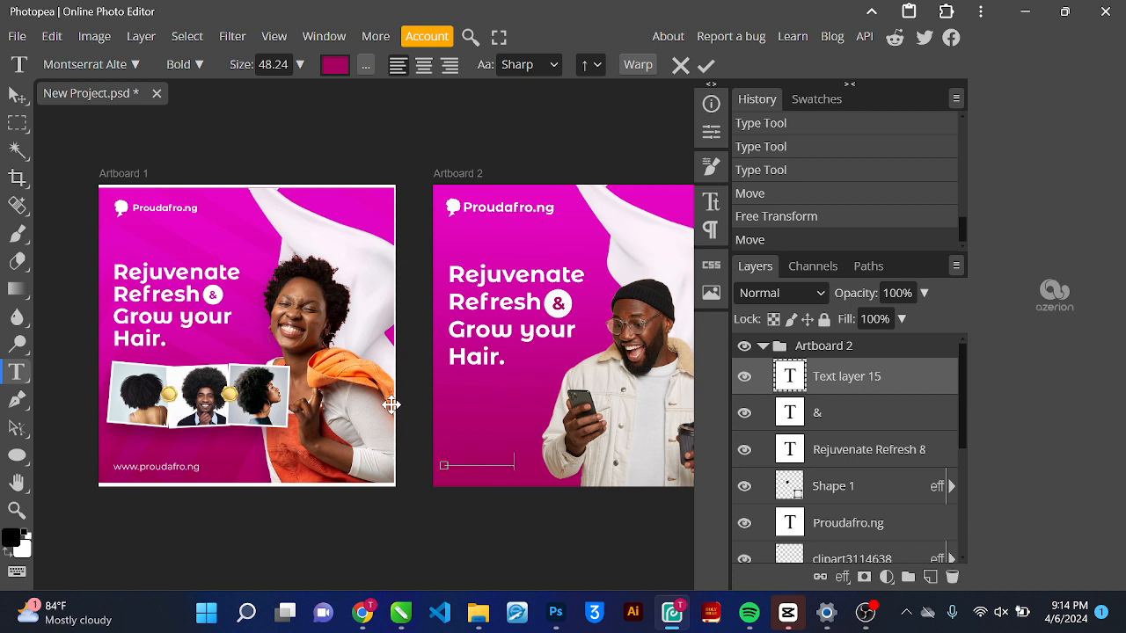
pyautogui.hotkey('ctrl', 'a')
pyautogui.write('www.pr')
pyautogui.press('BackSpace')
pyautogui.press('BackSpace')
pyautogui.write('udafro.ng')
# Commit the web address text near Artboard 2's lower edge and scale it to 48.98%
pyautogui.hotkey('ctrl', 'a')
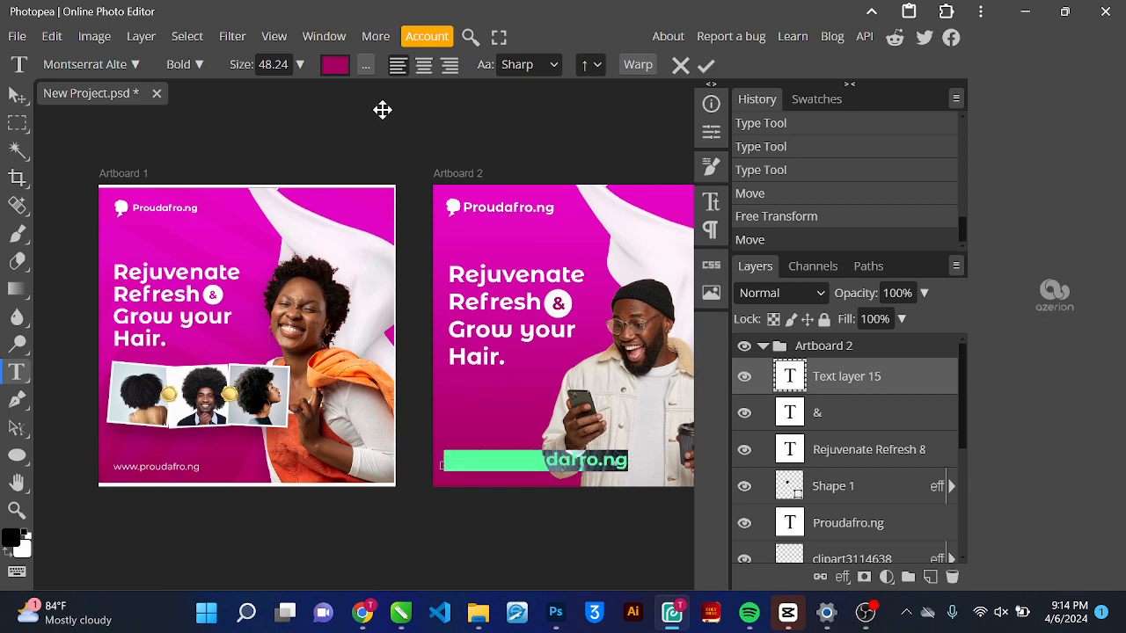
pyautogui.click(336, 67)
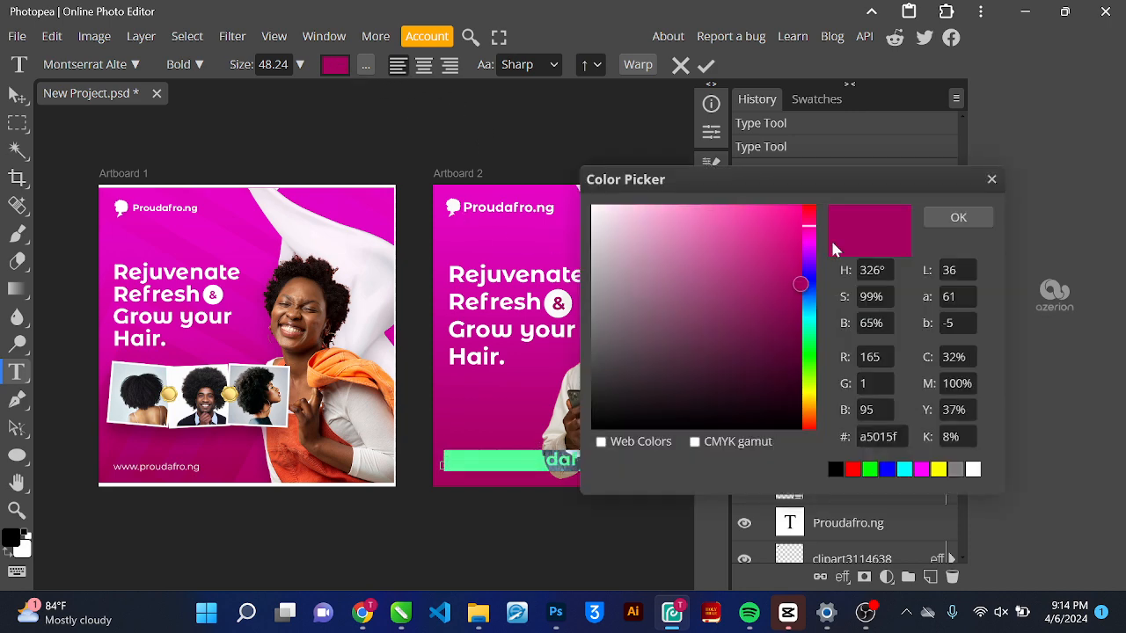
pyautogui.click(958, 217)
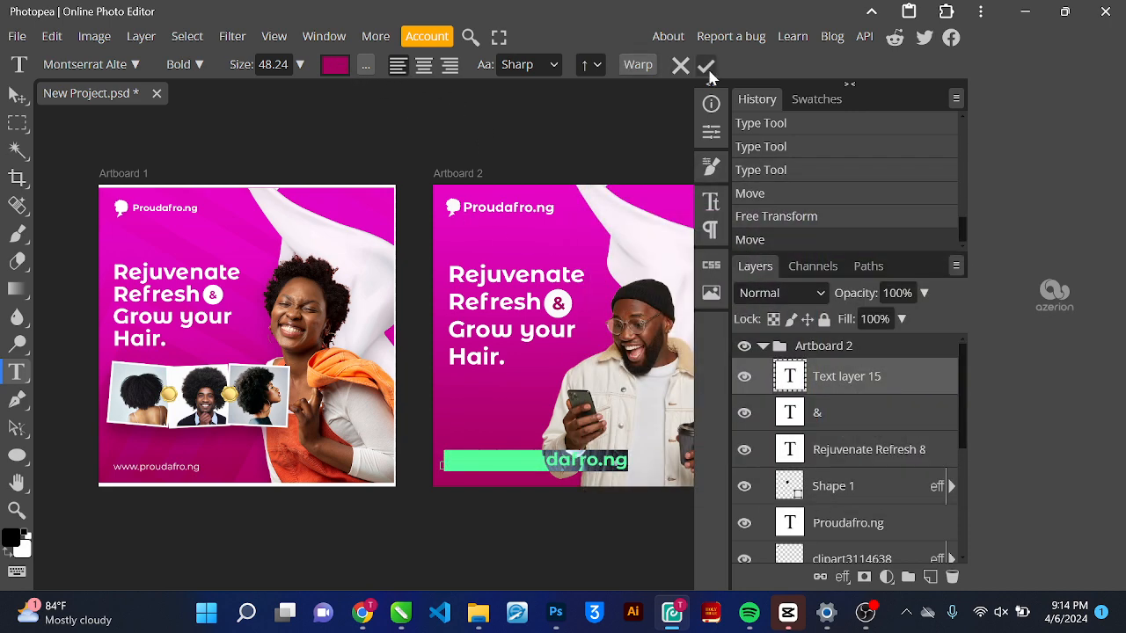
pyautogui.click(706, 67)
pyautogui.press('v')
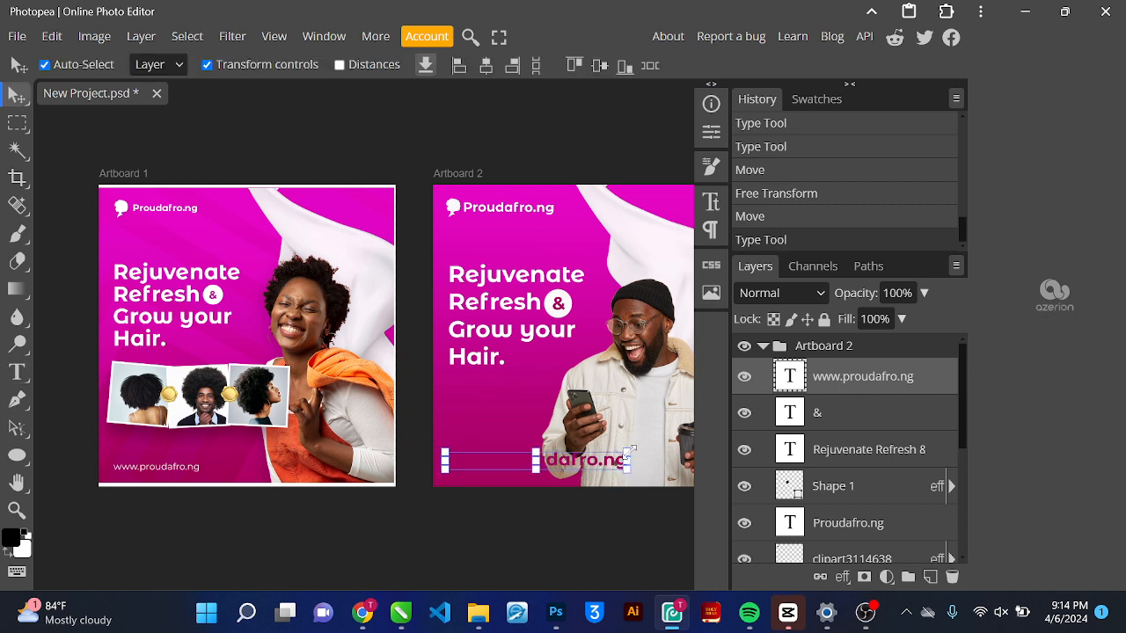
pyautogui.moveTo(629, 462); pyautogui.dragTo(534, 466)
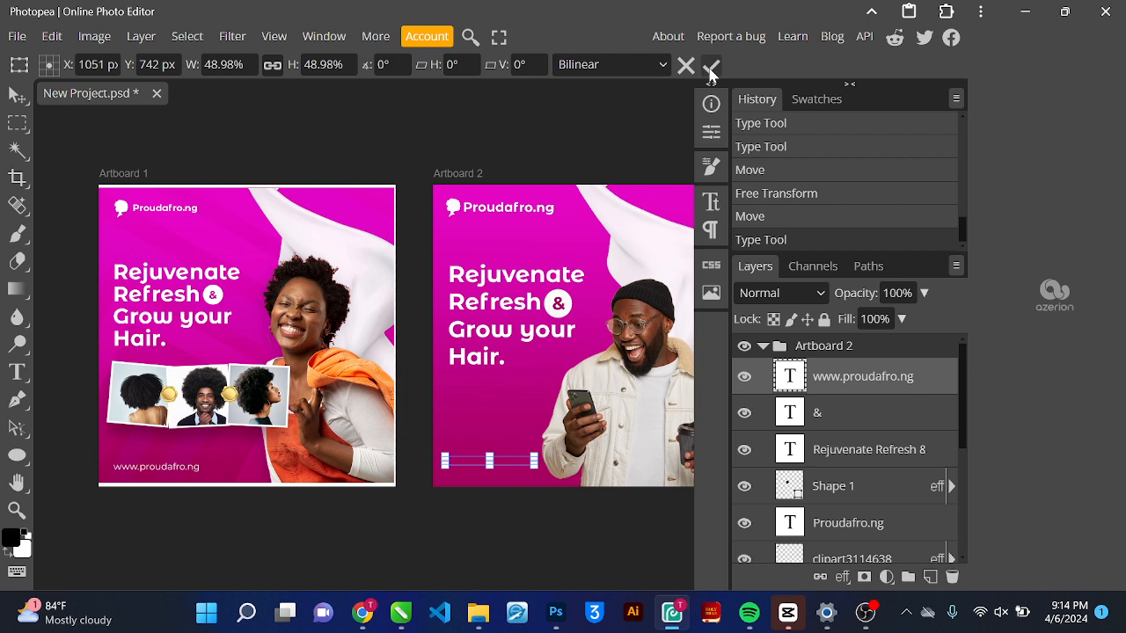
pyautogui.click(711, 65)
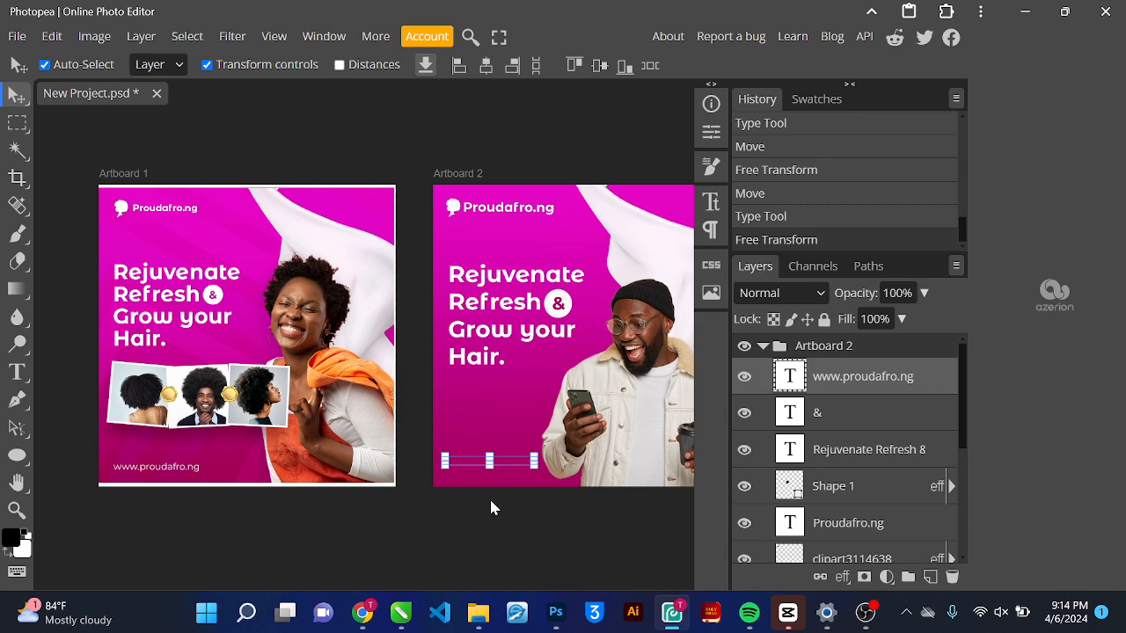
pyautogui.scroll(6, 532, 470)
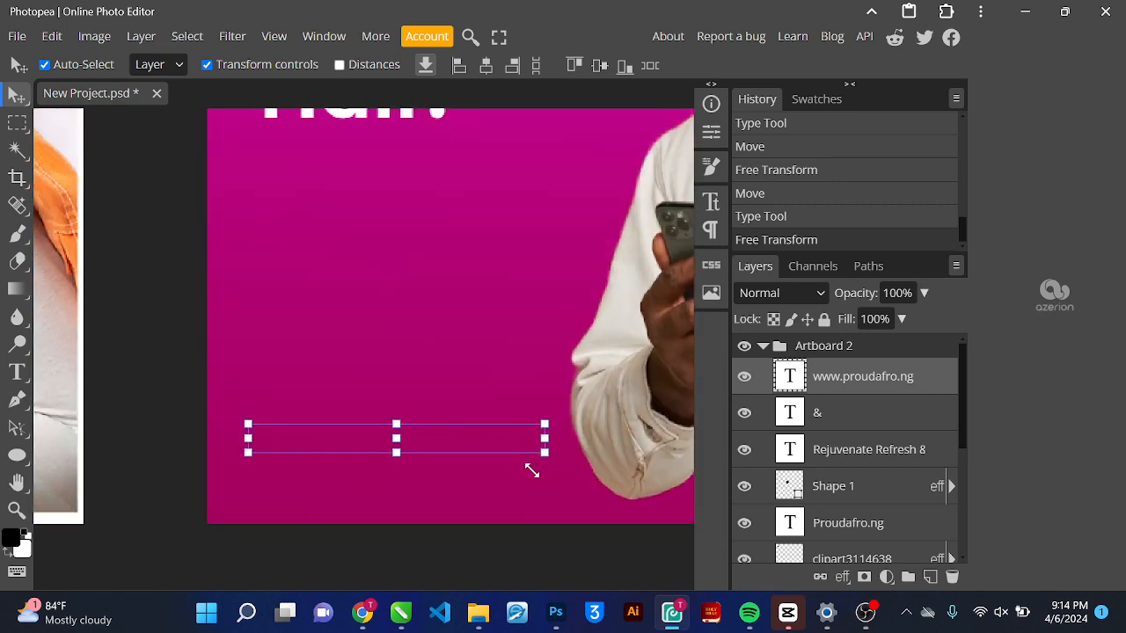
pyautogui.scroll(1, 421, 403)
pyautogui.scroll(2, 422, 404)
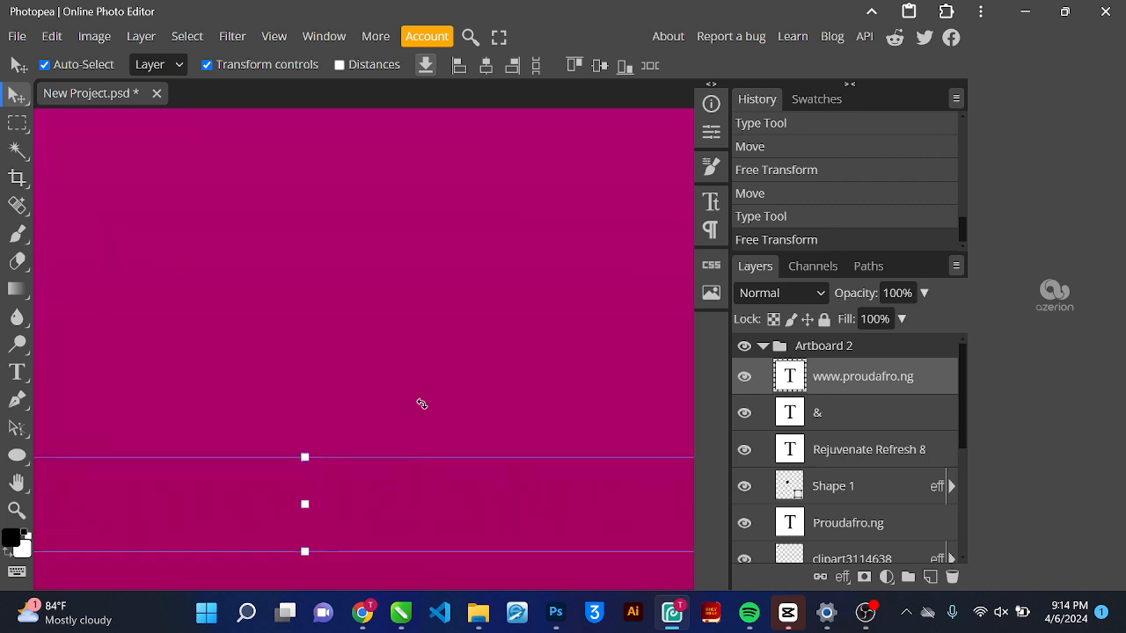
pyautogui.scroll(-3, 434, 463)
pyautogui.scroll(-4, 434, 462)
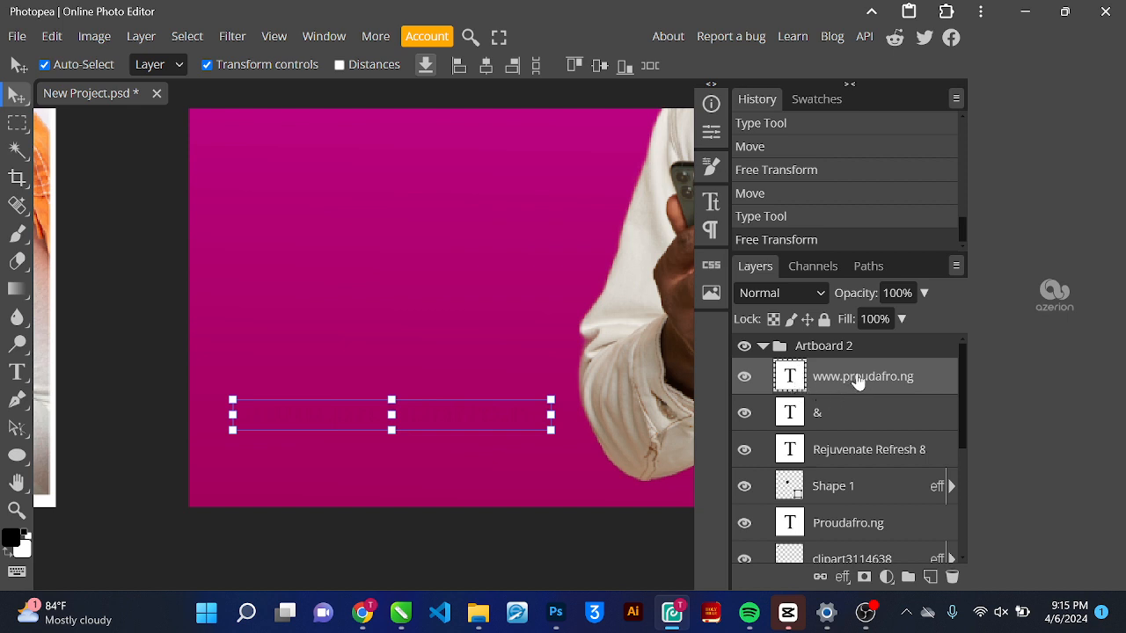
pyautogui.click(17, 374)
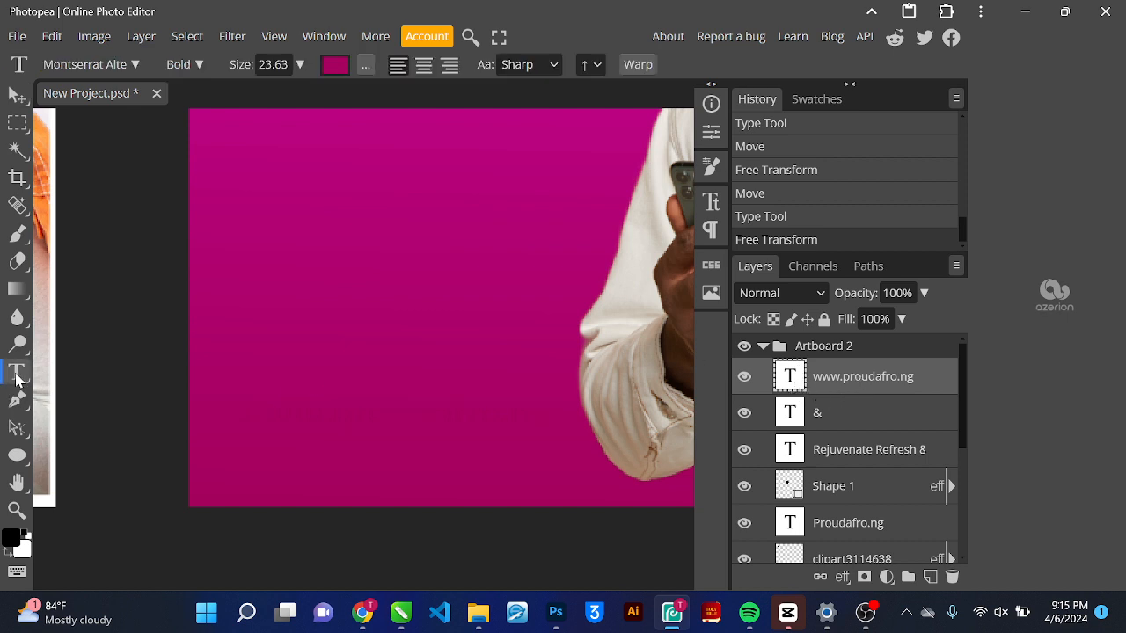
pyautogui.click(334, 66)
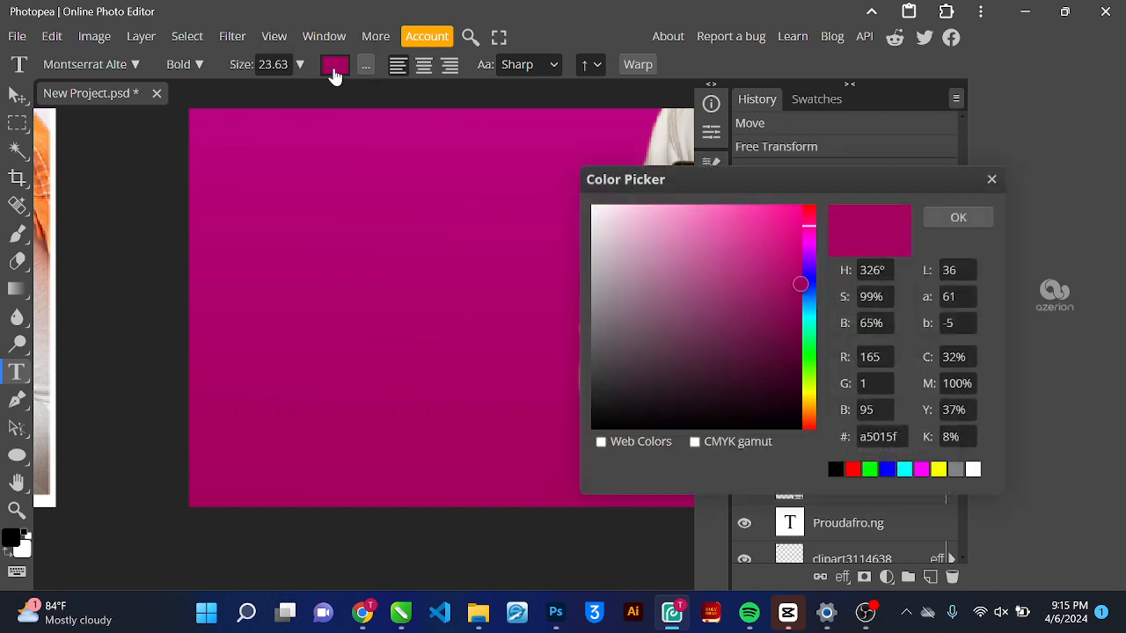
pyautogui.moveTo(718, 257); pyautogui.dragTo(566, 161)
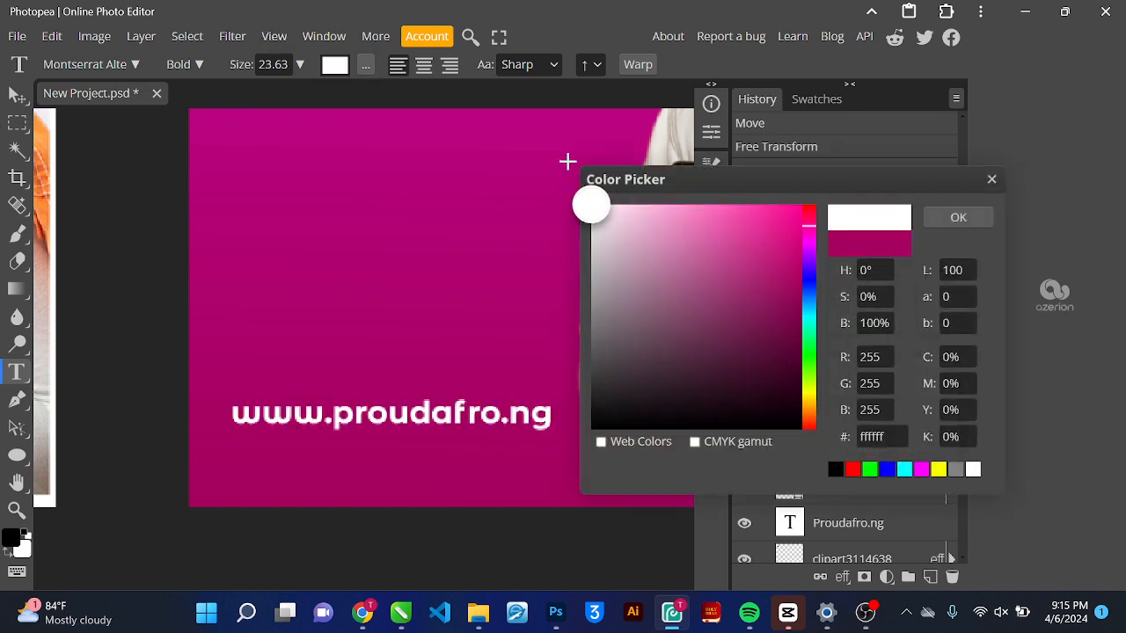
pyautogui.click(958, 217)
pyautogui.scroll(-2, 463, 370)
pyautogui.scroll(-3, 466, 380)
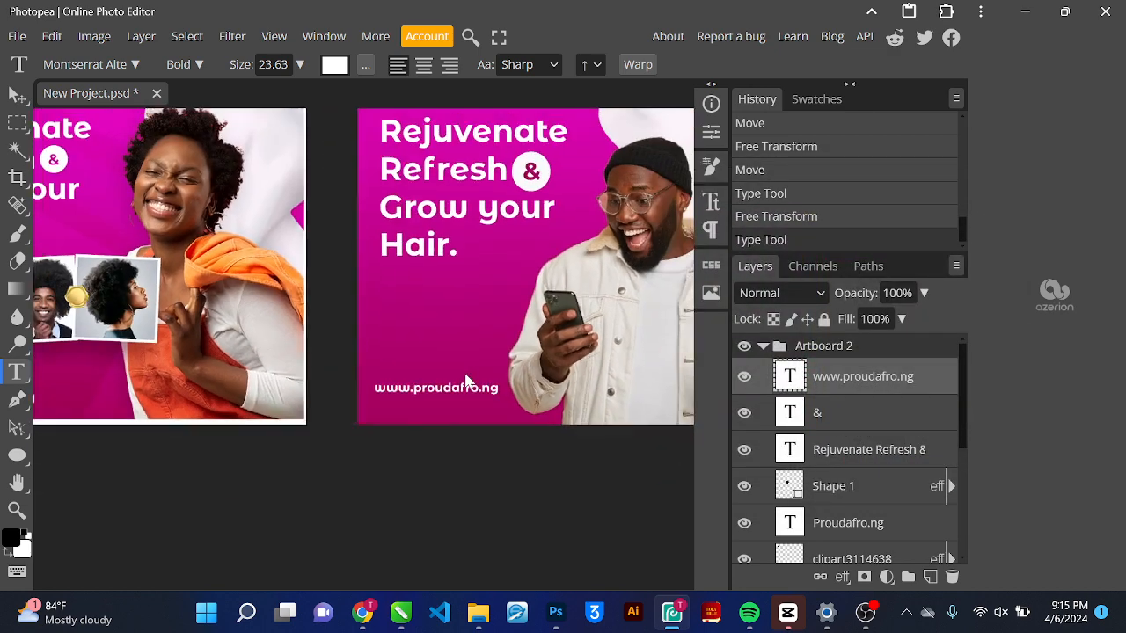
pyautogui.scroll(1, 598, 255)
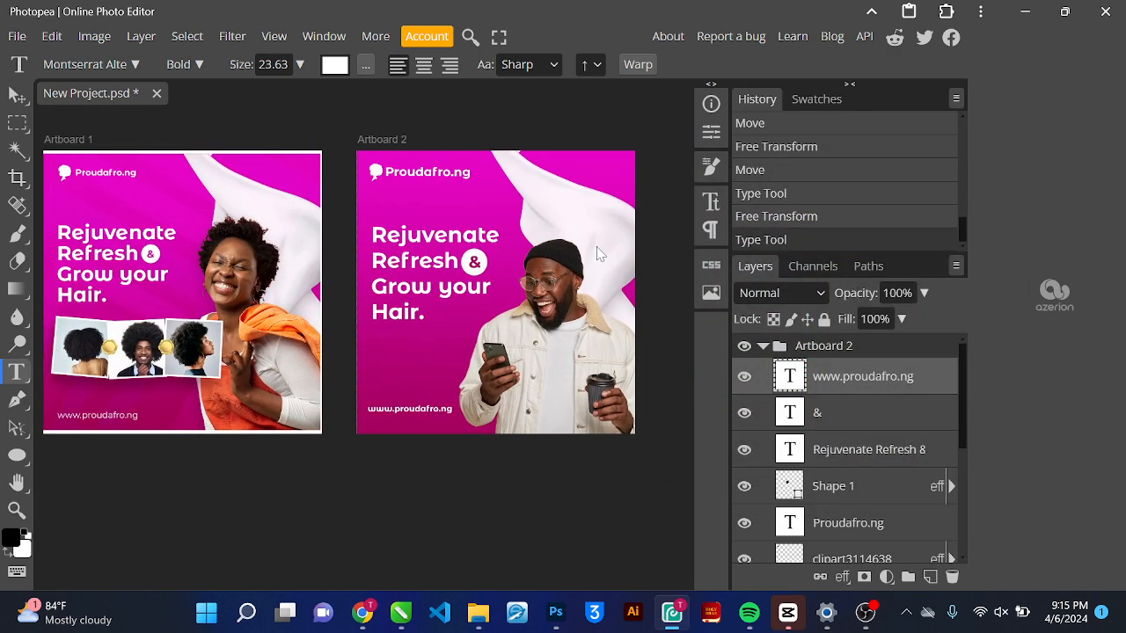
# Place the pattern image 58af121f-27c5-41c6-8d6f-8e24bd714ac2.jpg from Downloads directly above Artboard 2's Gradient Fill 1 layer
pyautogui.press('v')
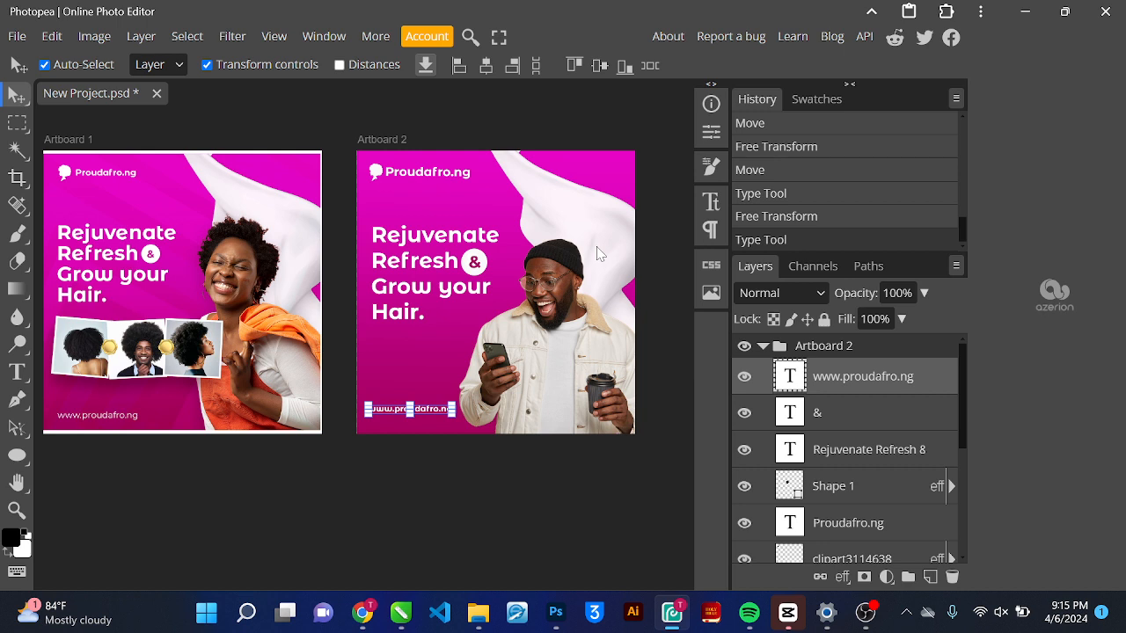
pyautogui.click(160, 187)
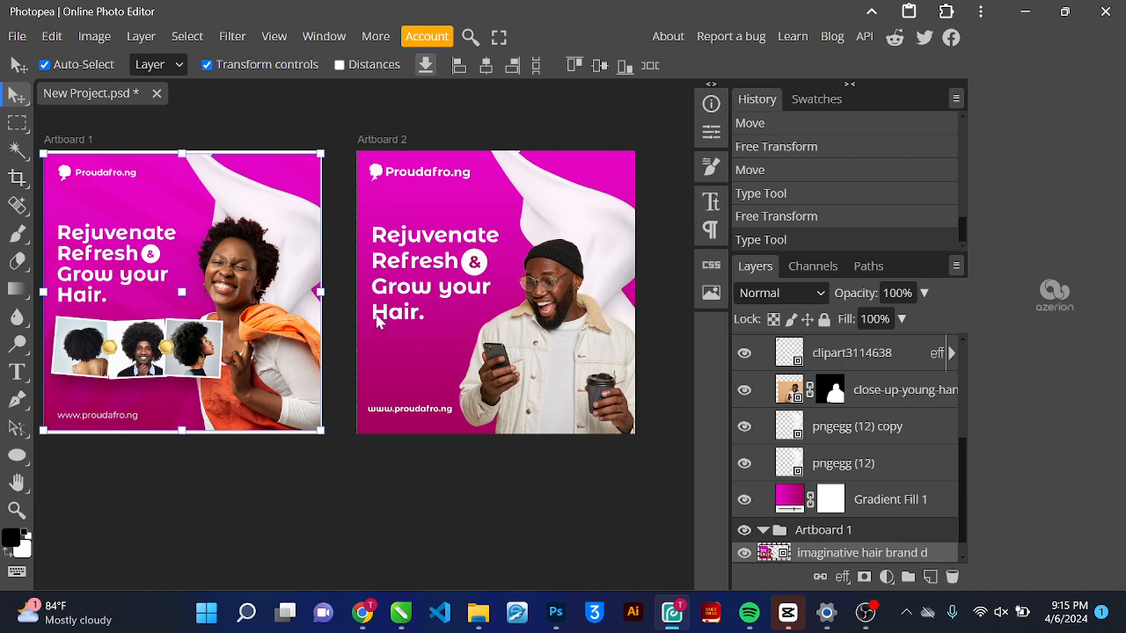
pyautogui.click(399, 374)
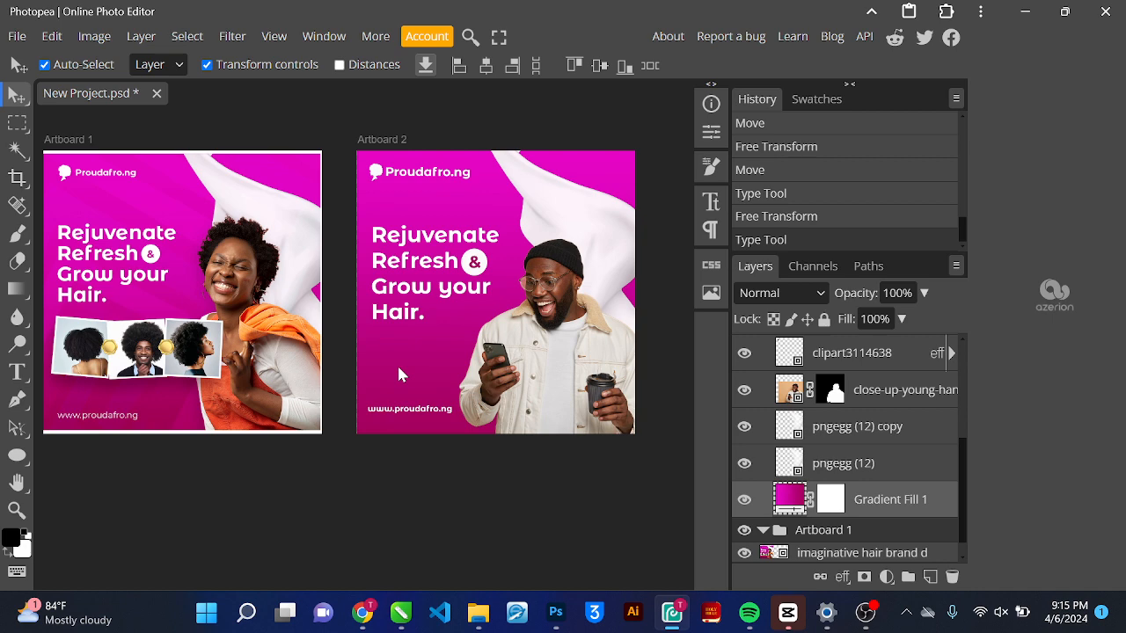
pyautogui.click(18, 36)
pyautogui.click(64, 117)
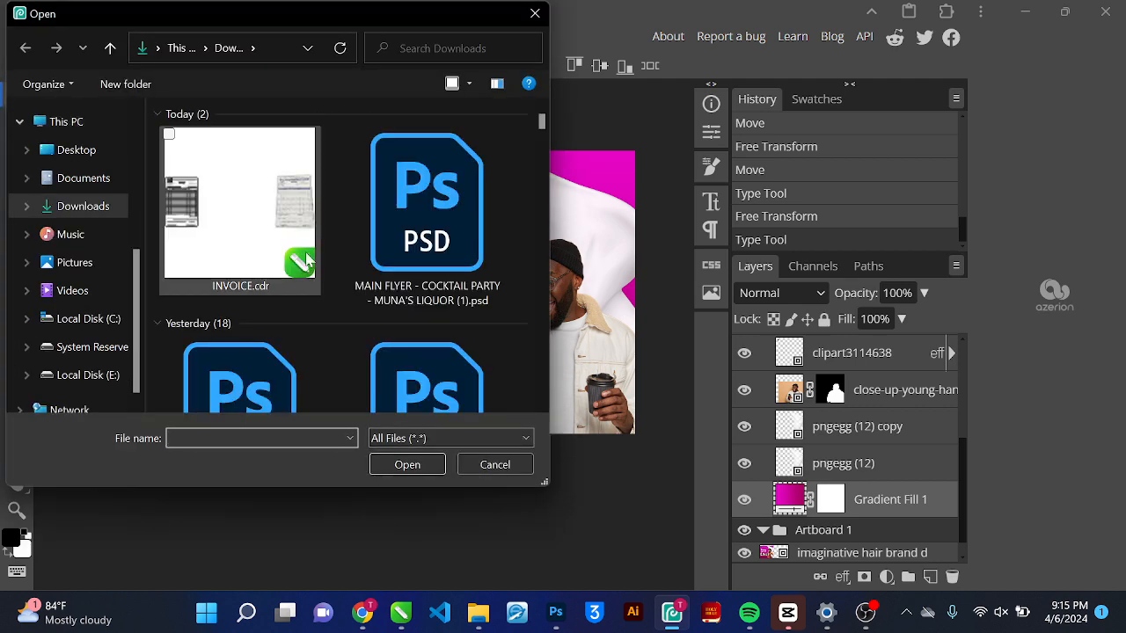
pyautogui.scroll(-10, 306, 257)
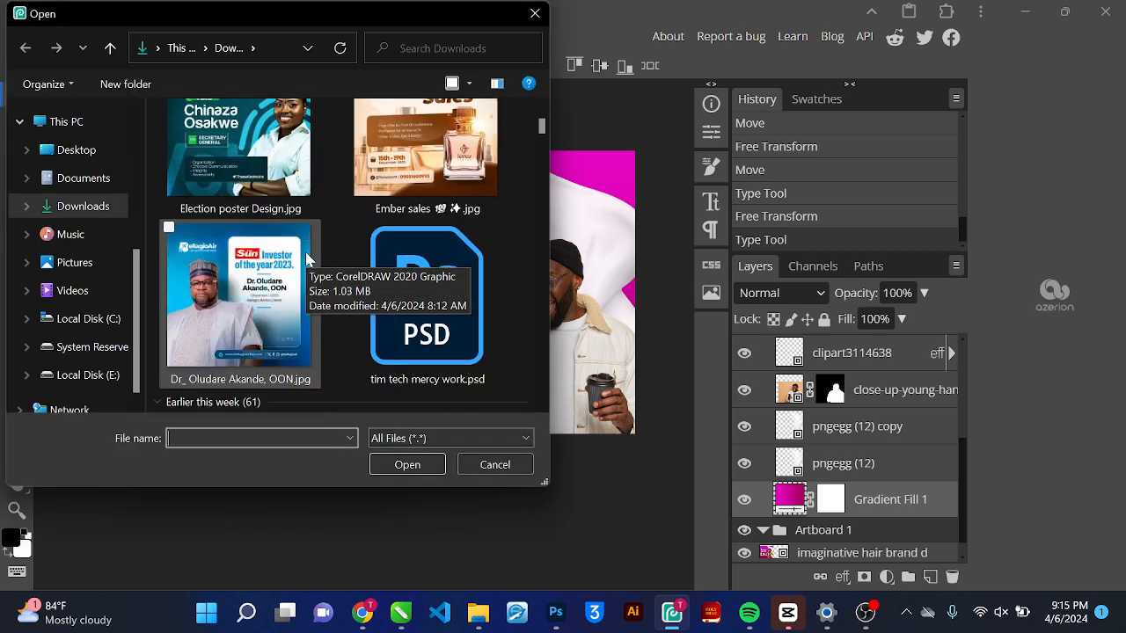
pyautogui.scroll(-15, 306, 258)
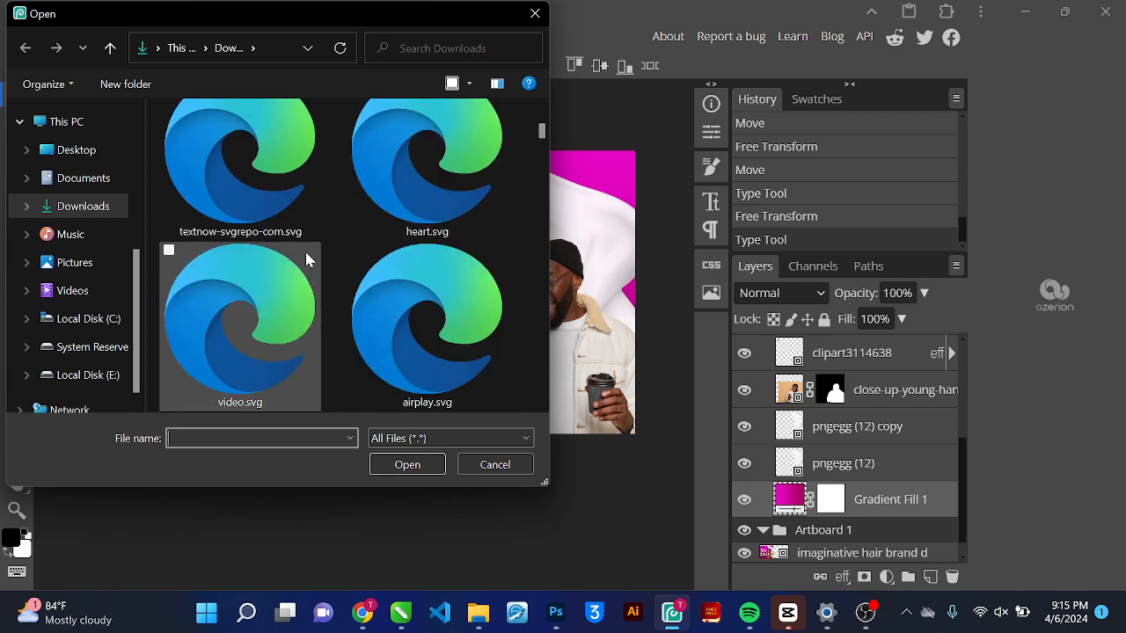
pyautogui.scroll(-15, 305, 257)
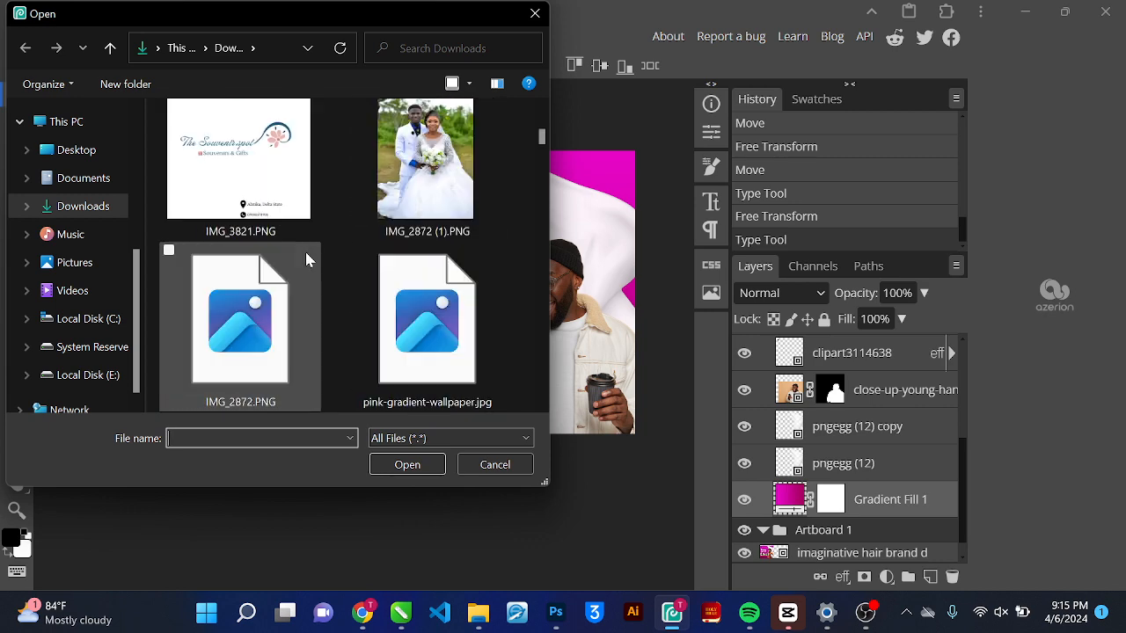
pyautogui.scroll(-15, 306, 256)
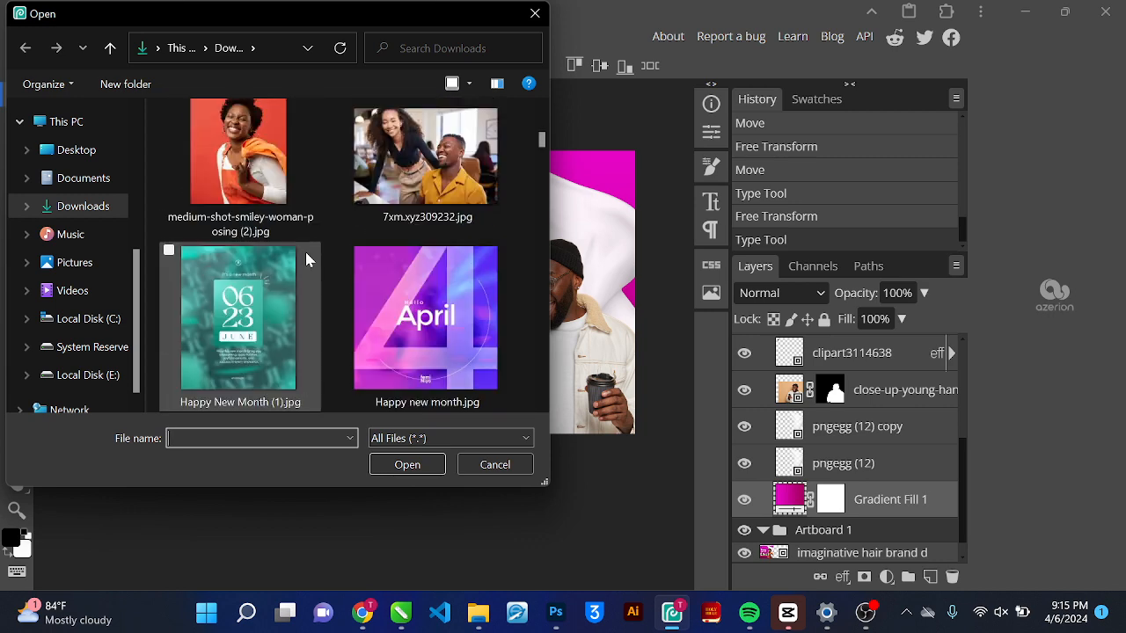
pyautogui.scroll(2, 438, 171)
pyautogui.click(440, 196)
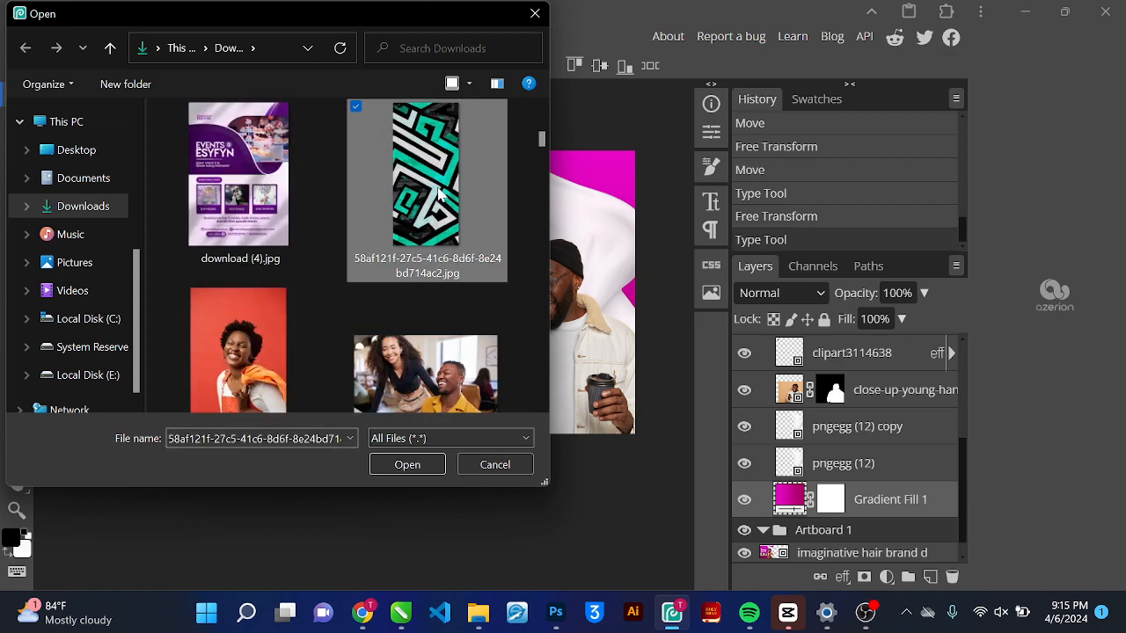
pyautogui.doubleClick(438, 189)
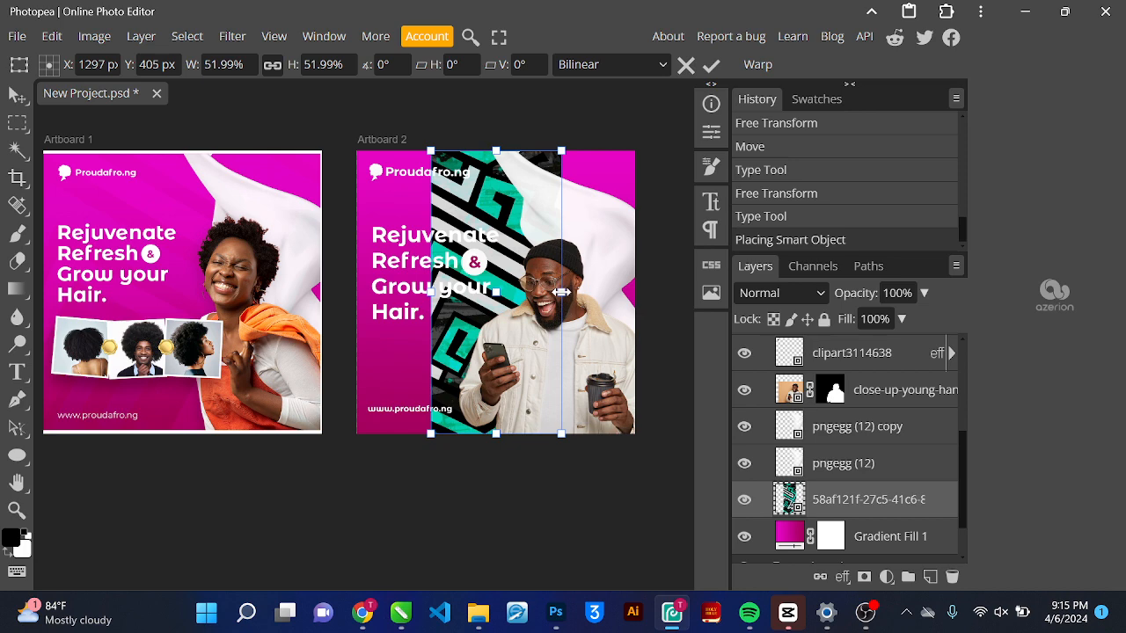
# Scale the placed pattern image to 110.83% so it spans Artboard 2's full width
pyautogui.moveTo(562, 291); pyautogui.dragTo(636, 291)
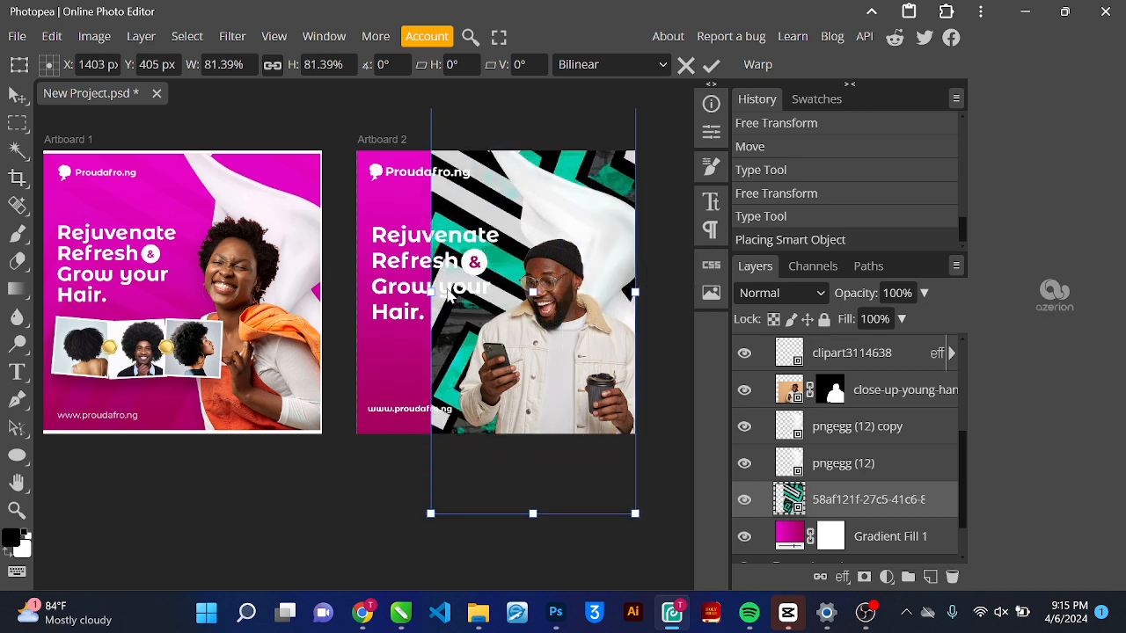
pyautogui.moveTo(430, 291); pyautogui.dragTo(356, 278)
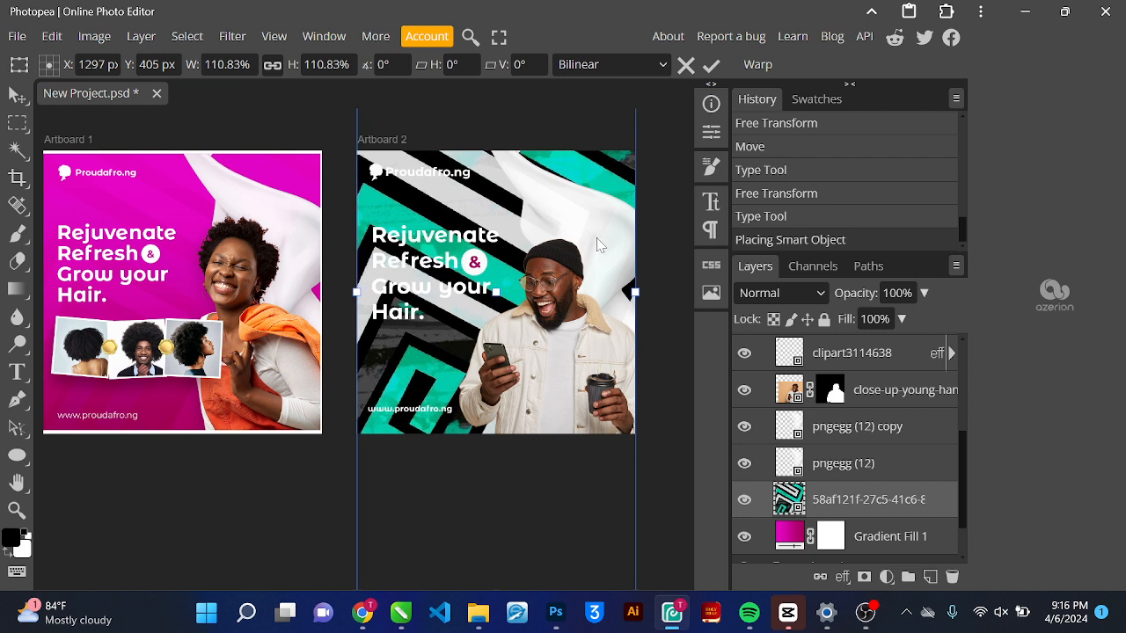
pyautogui.click(712, 66)
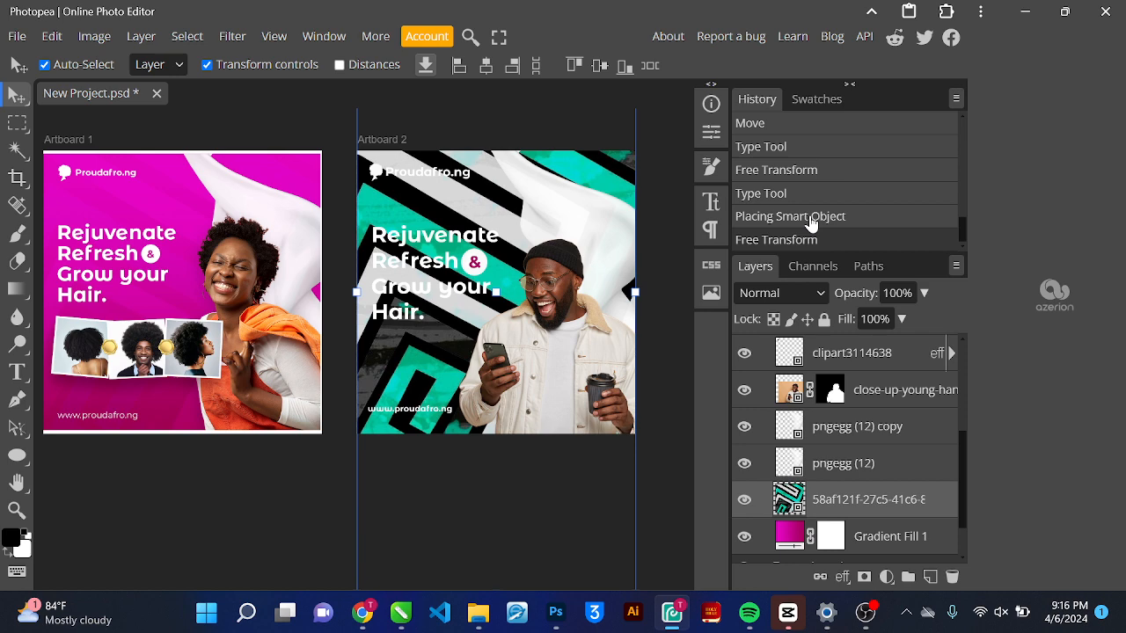
# Set the pattern layer's blend mode to Soft Light in its blending options
pyautogui.click(709, 167)
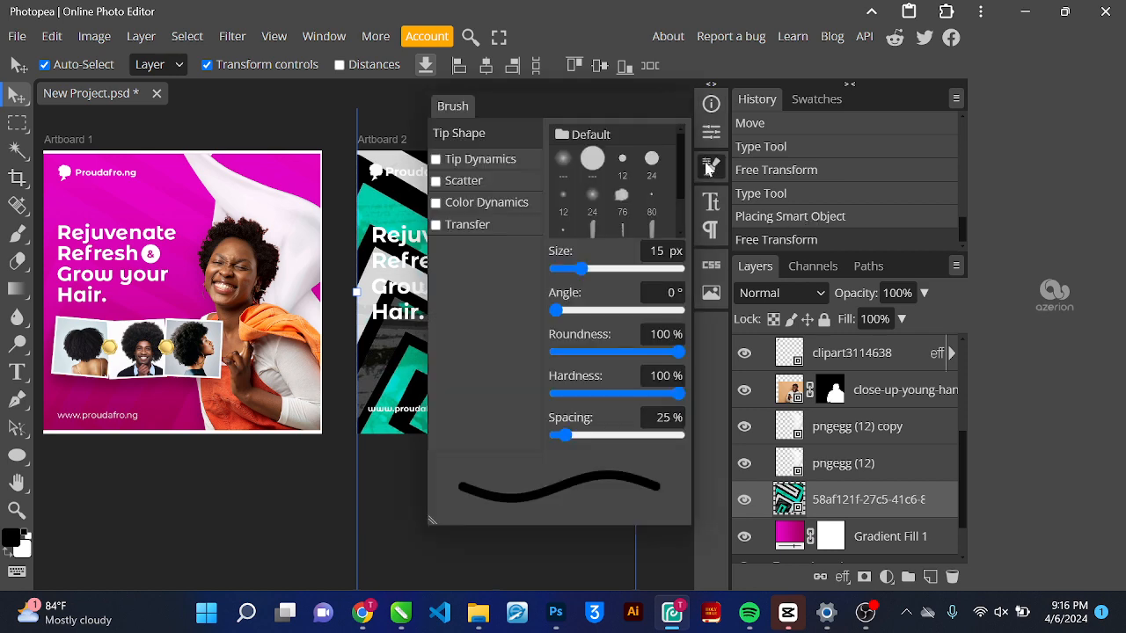
pyautogui.click(709, 169)
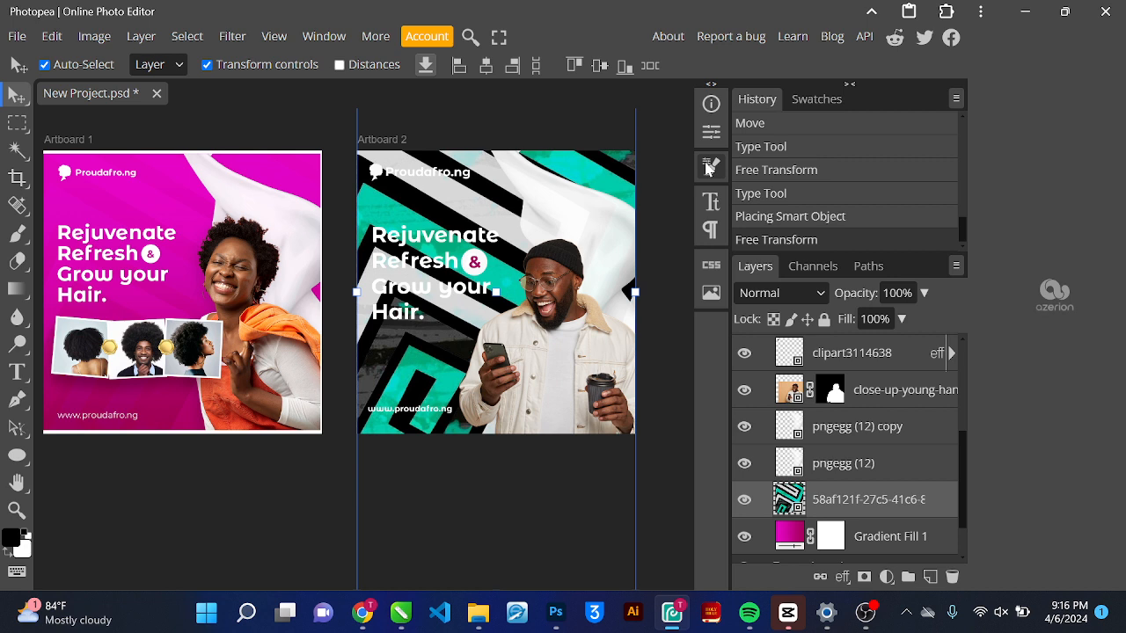
pyautogui.click(845, 577)
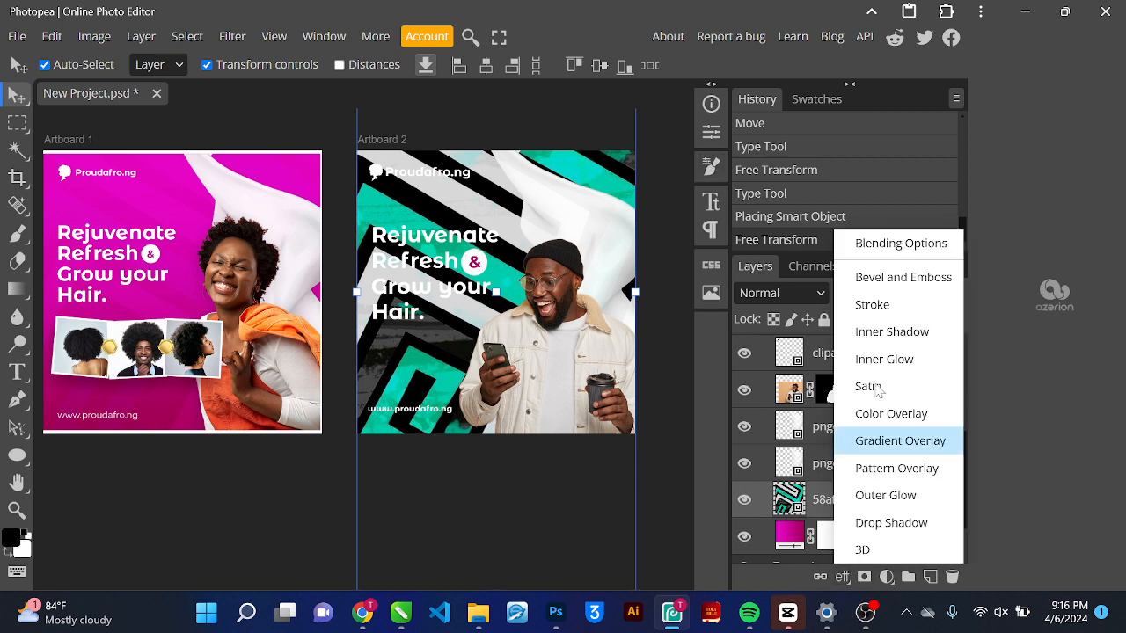
pyautogui.click(892, 244)
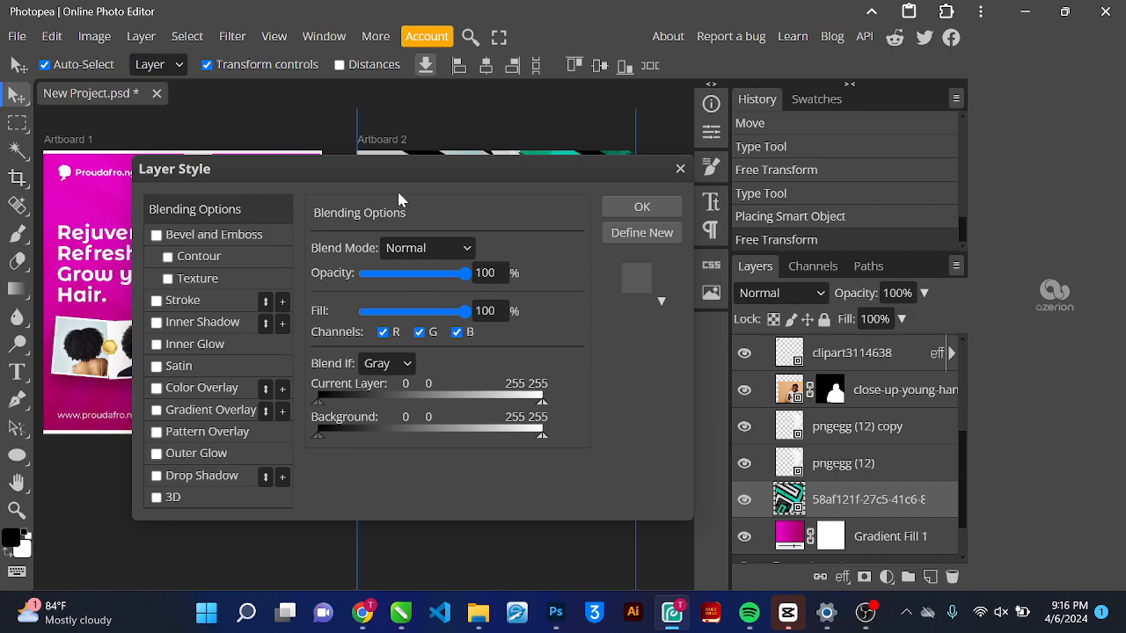
pyautogui.moveTo(396, 178); pyautogui.dragTo(783, 148)
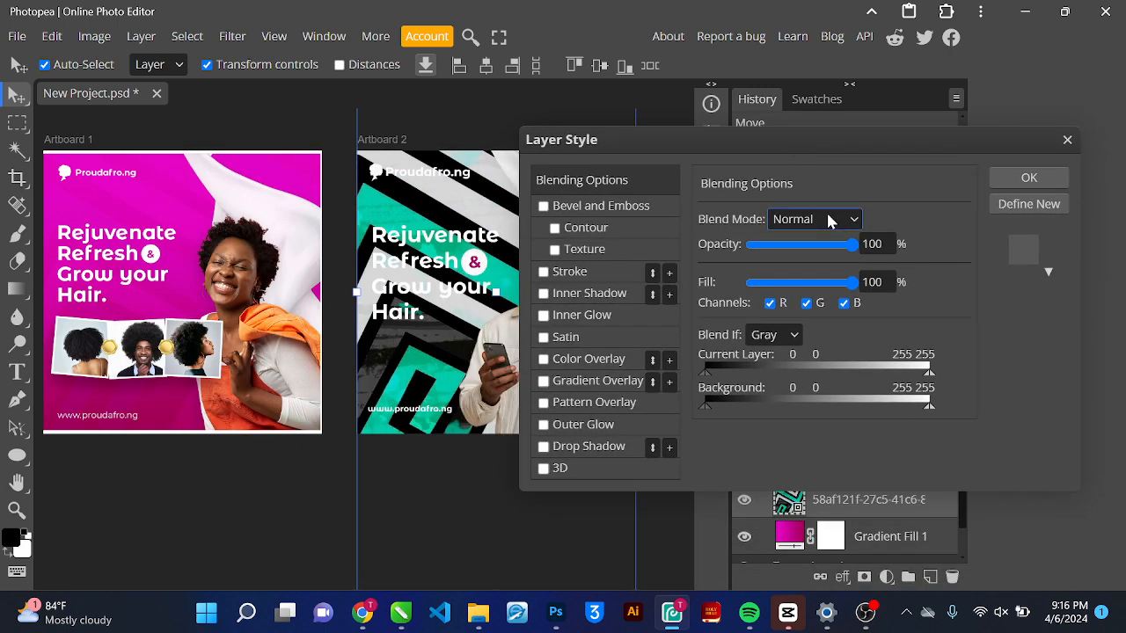
pyautogui.click(830, 222)
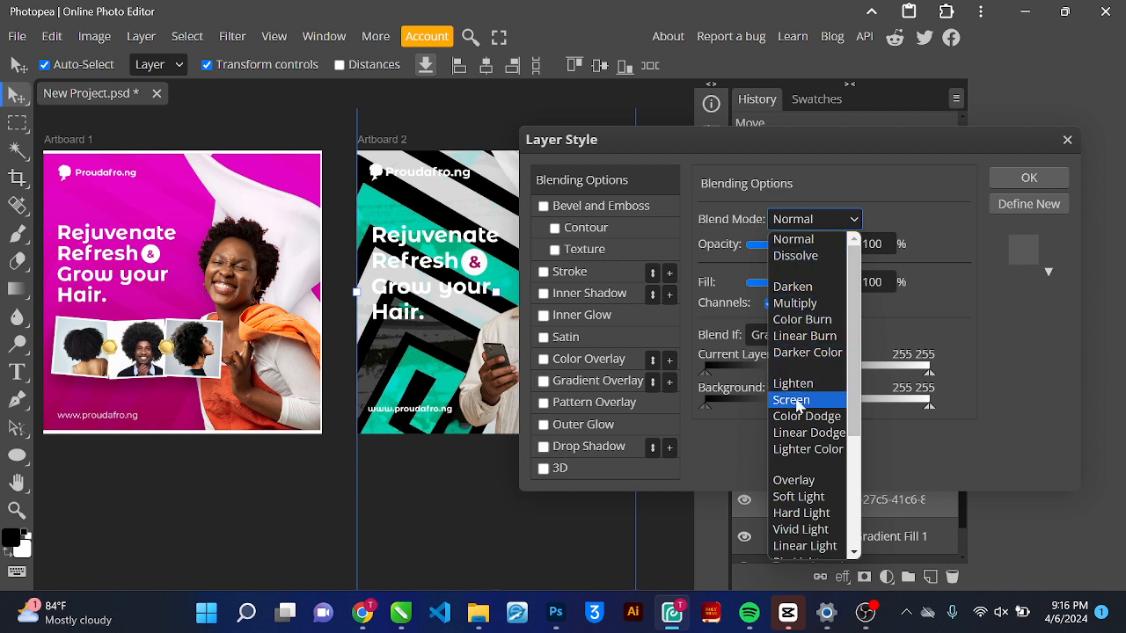
pyautogui.scroll(-1, 800, 466)
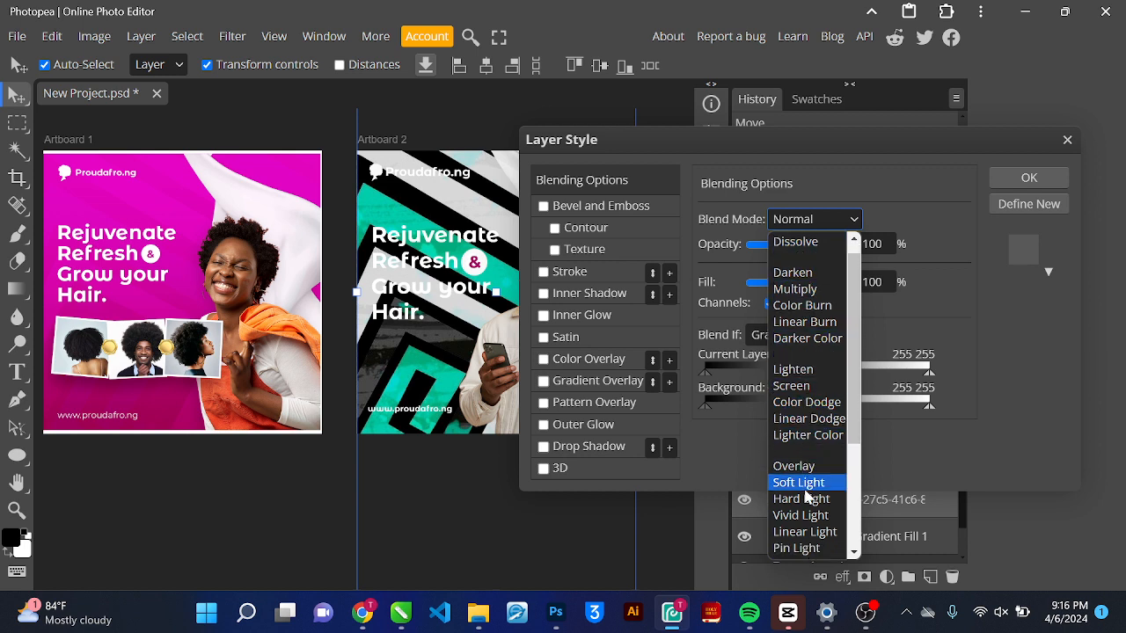
pyautogui.click(804, 489)
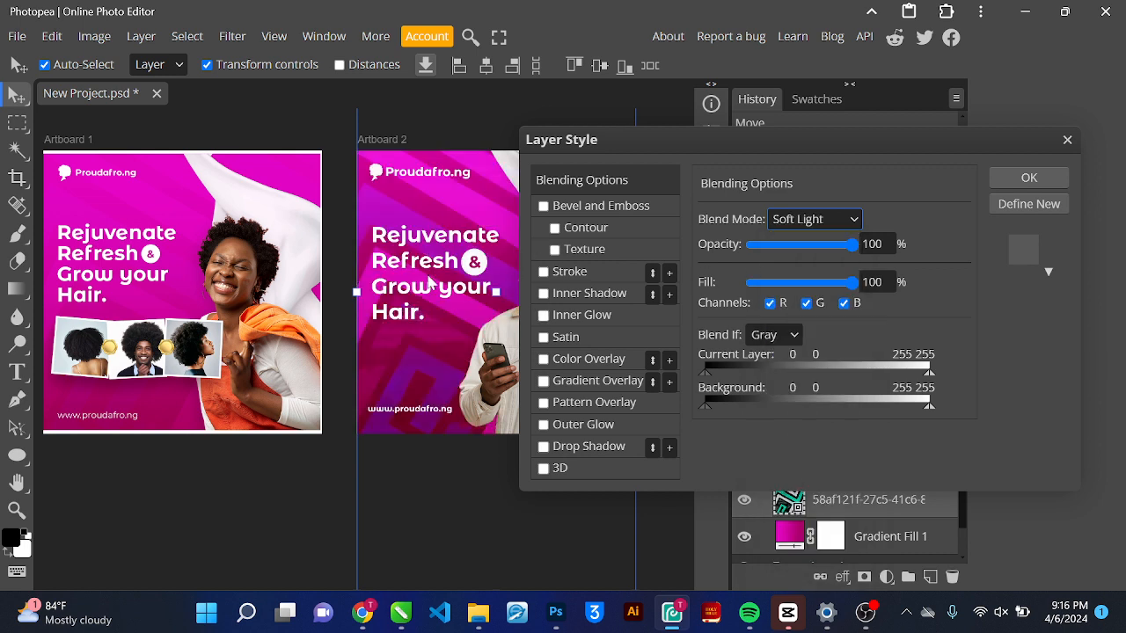
# Lower the pattern layer's opacity to 18% in its blending options, apply the layer style and deselect the layer
pyautogui.moveTo(851, 245); pyautogui.dragTo(769, 252)
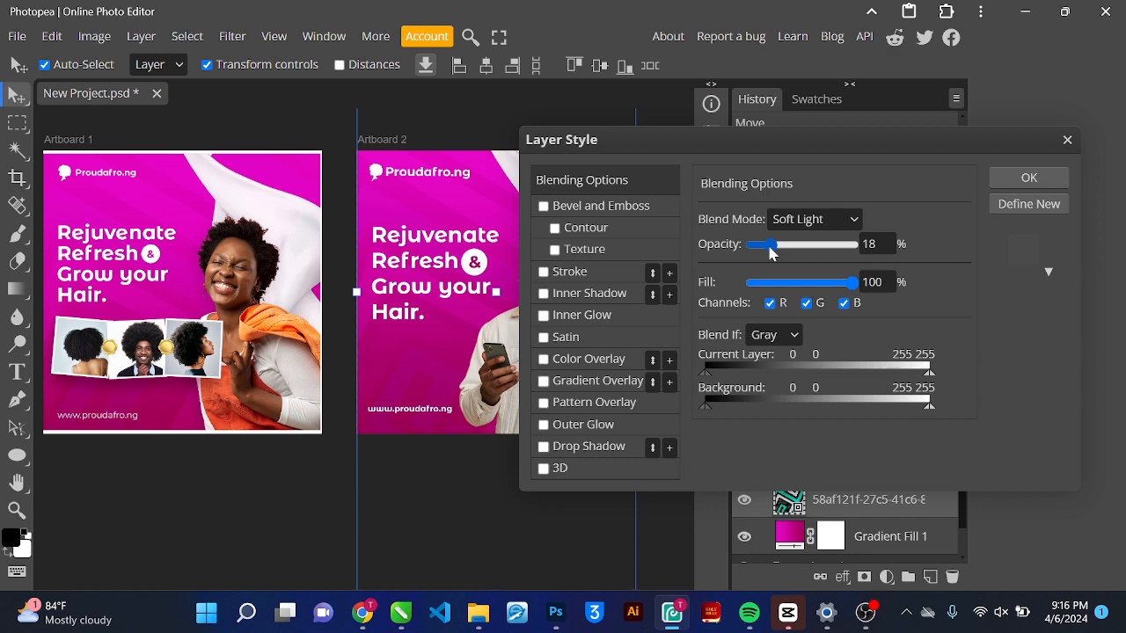
pyautogui.click(1010, 183)
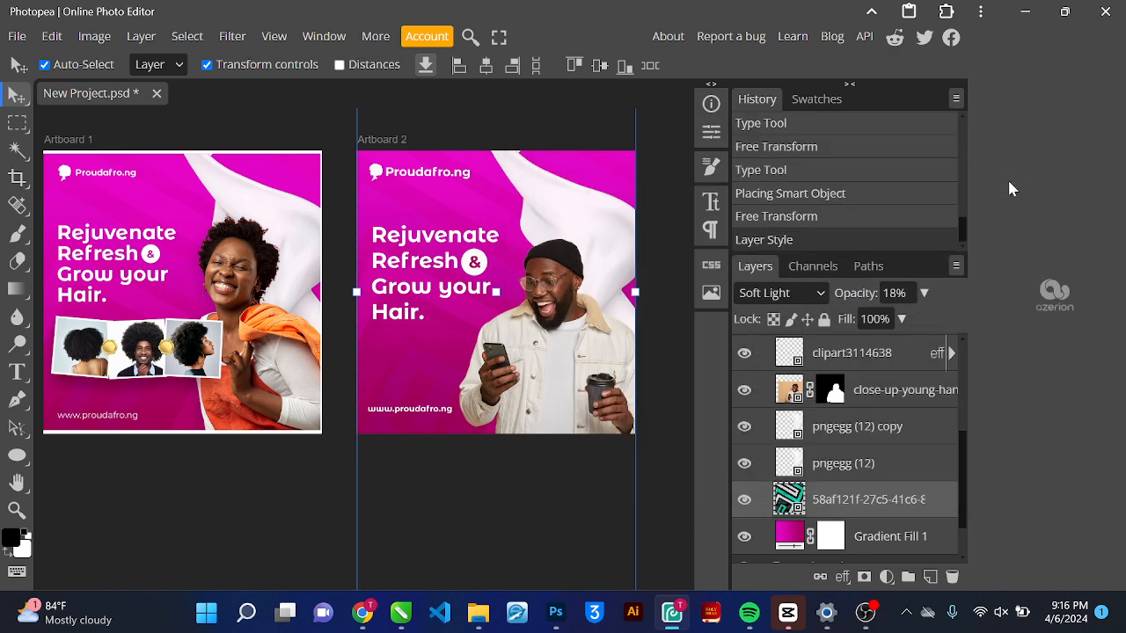
pyautogui.click(671, 394)
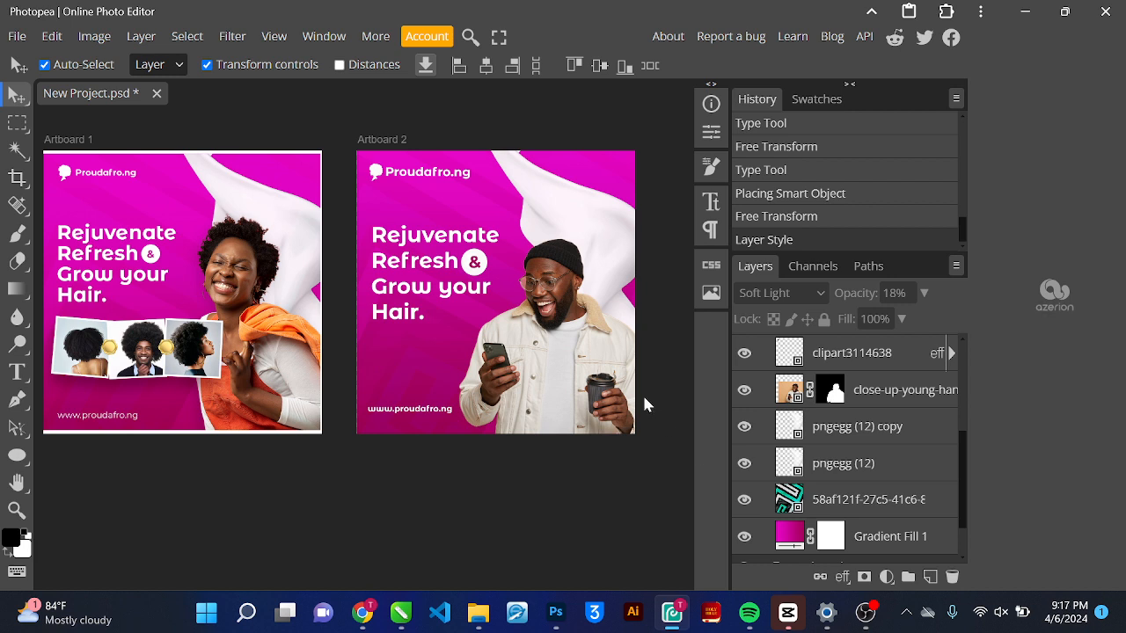
pyautogui.moveTo(877, 610)
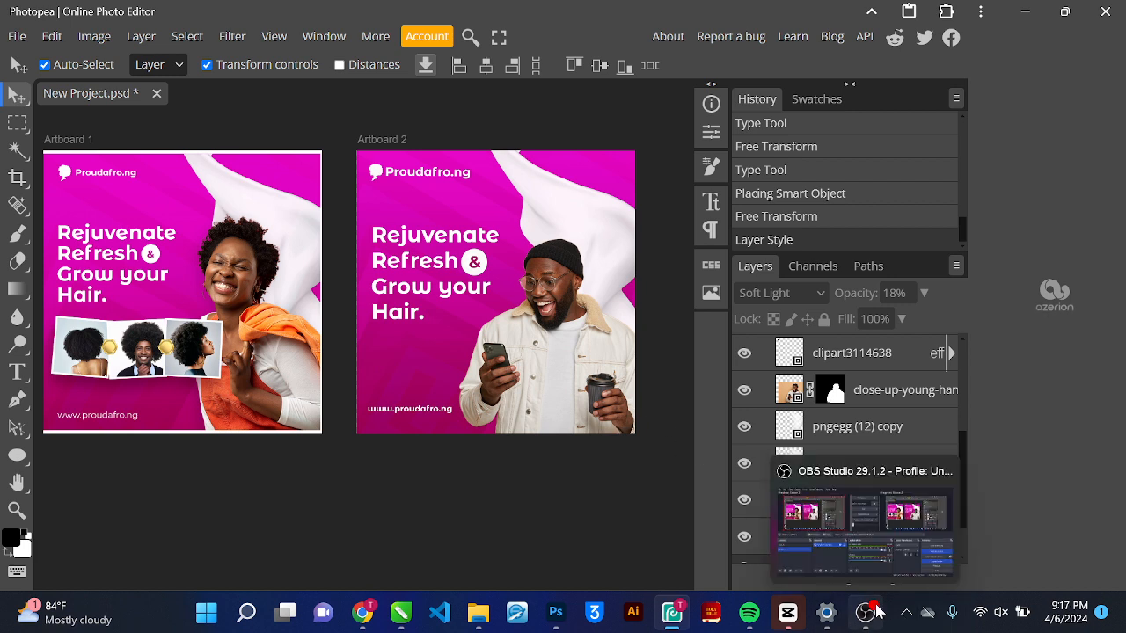
pyautogui.click(873, 509)
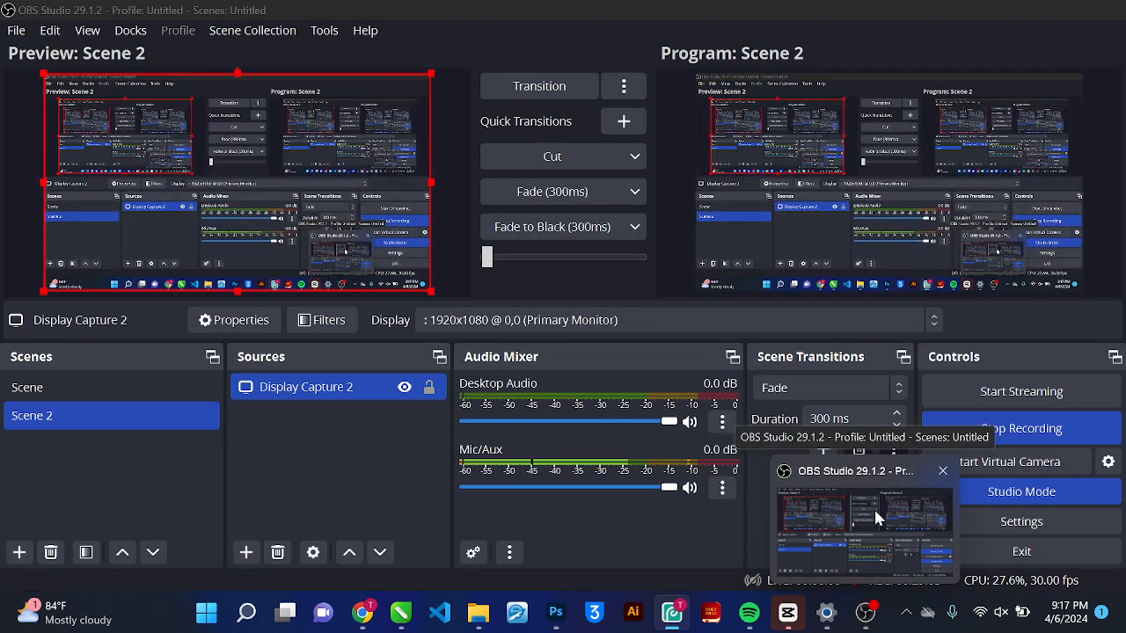
pyautogui.click(874, 507)
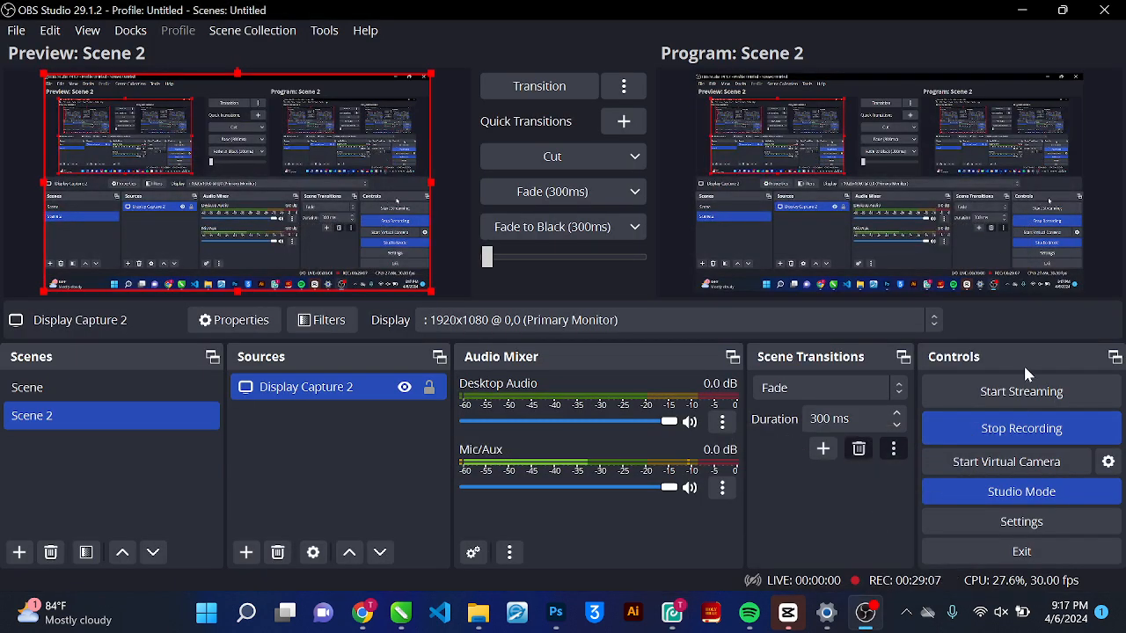